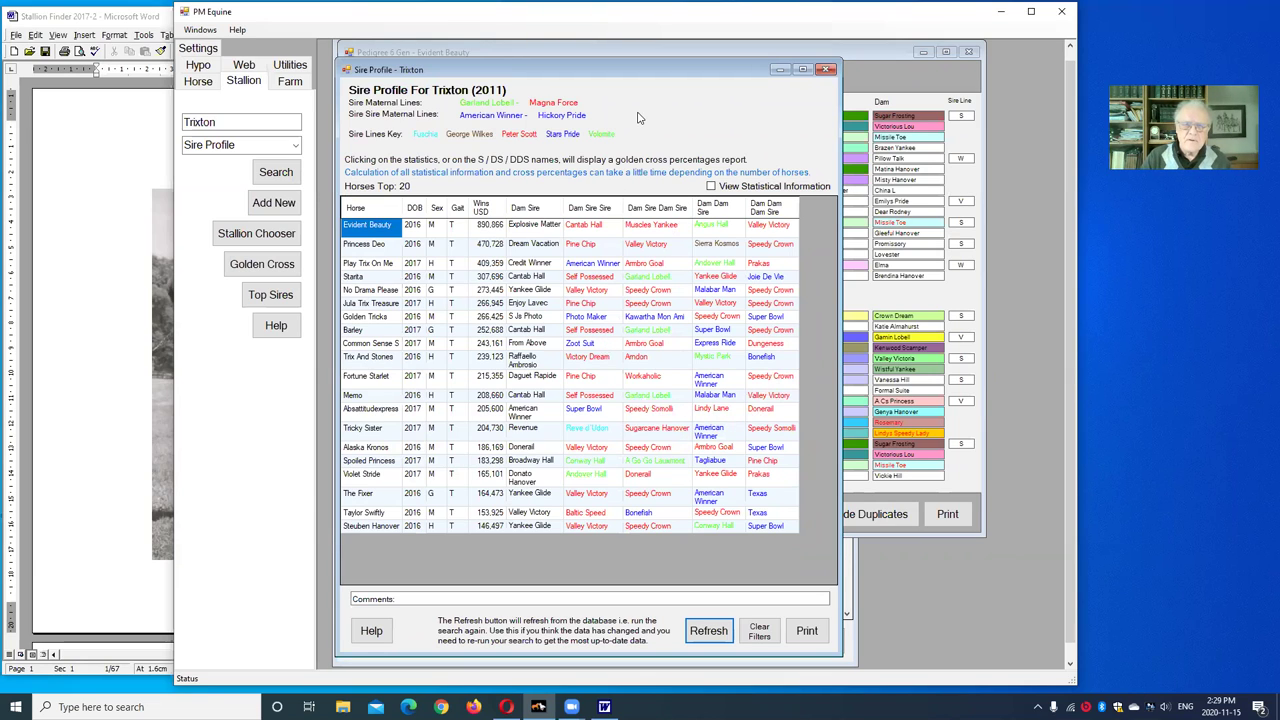
Close the Trixton sire profile, the Evident Beauty pedigree, and the Trixton and Muscle Hill offspring windows
click(826, 69)
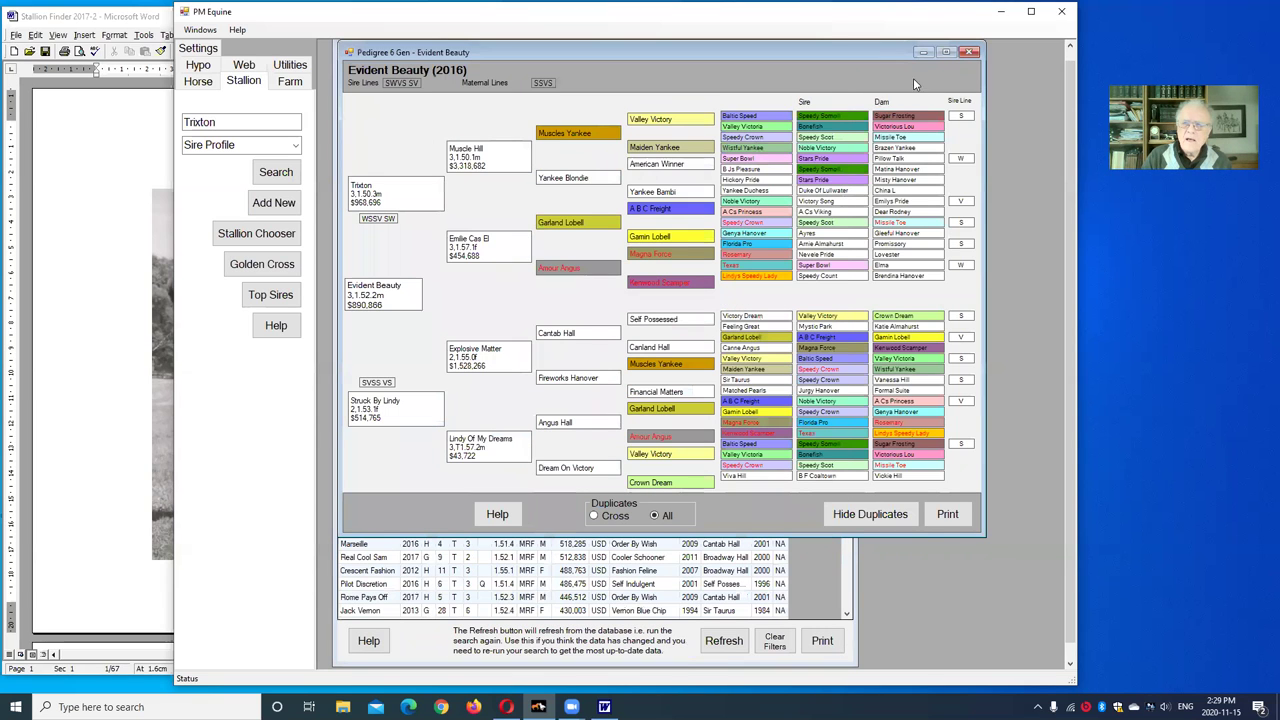
click(968, 53)
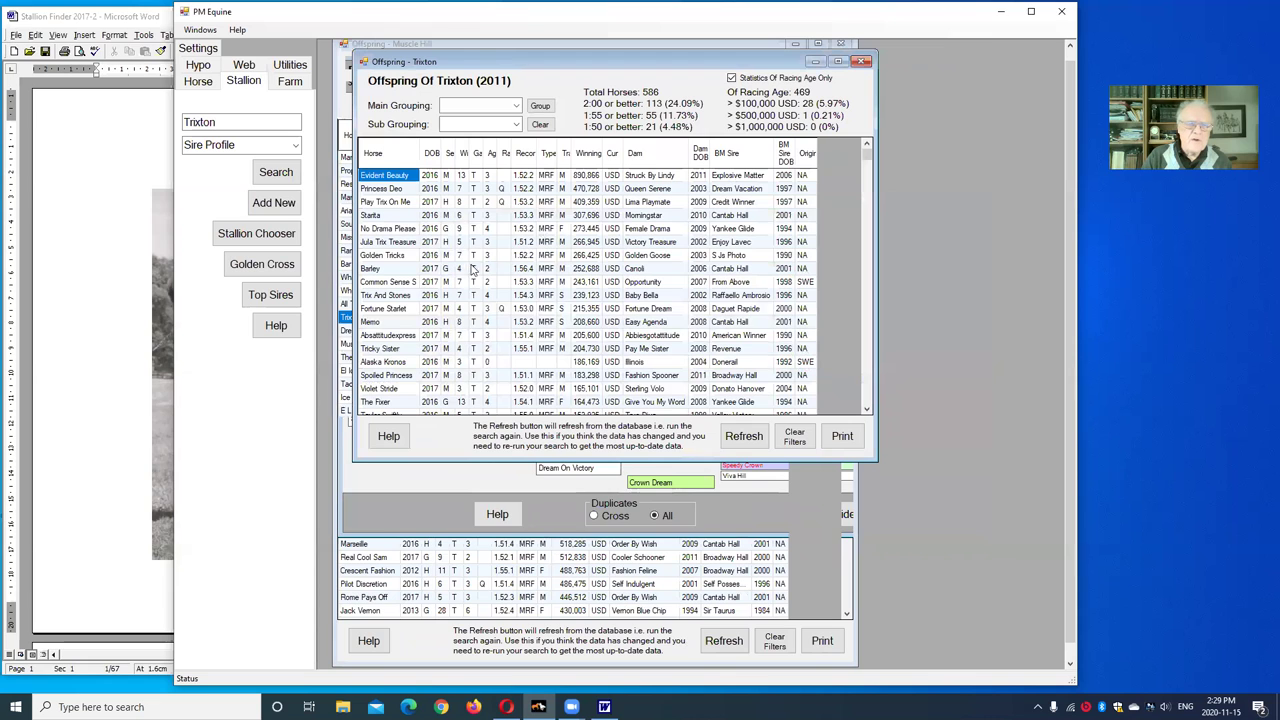
click(864, 61)
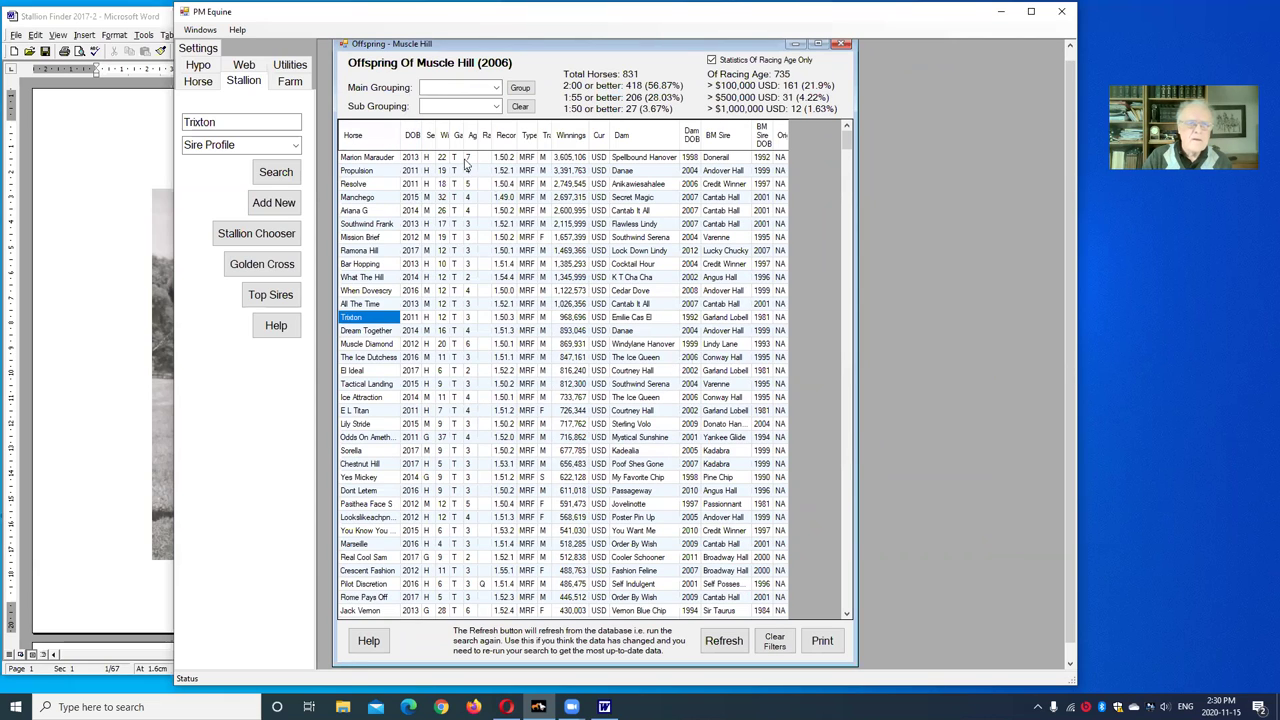
click(842, 44)
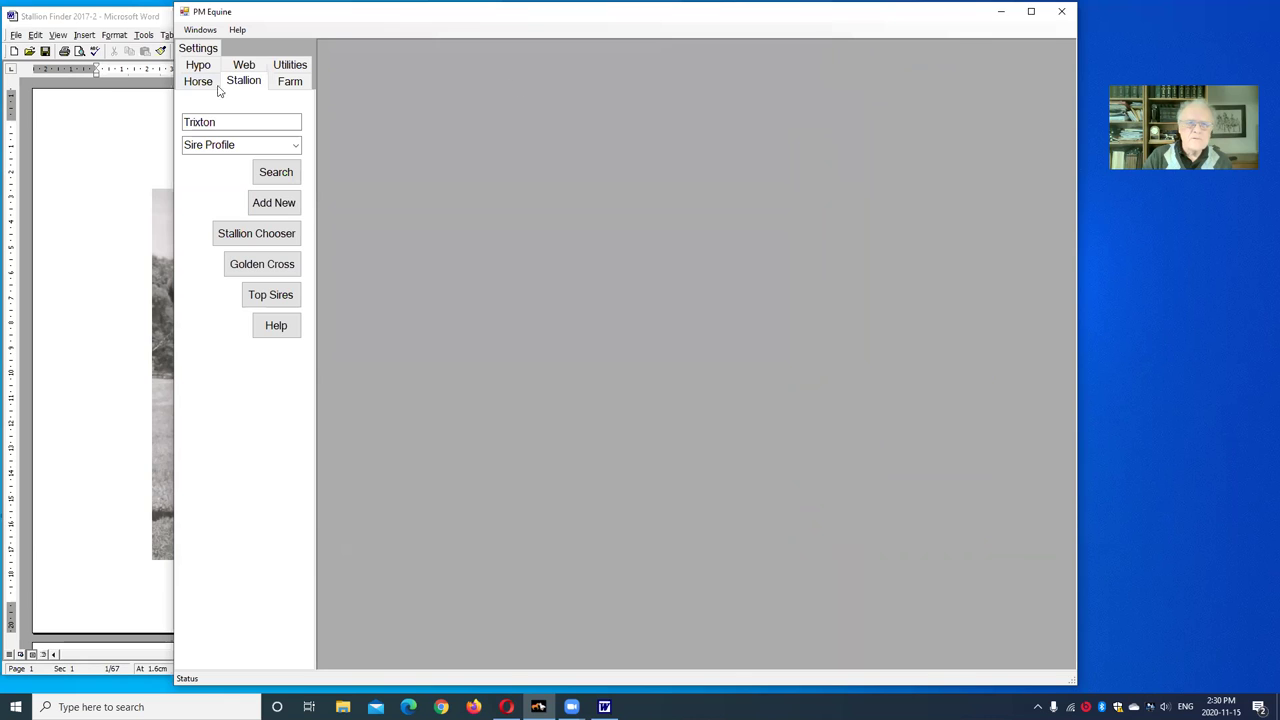
Look up the sire profile of E L Titan and enlarge its window to review all listed horses, closing it when done
click(238, 122)
drag(238, 122, 185, 124)
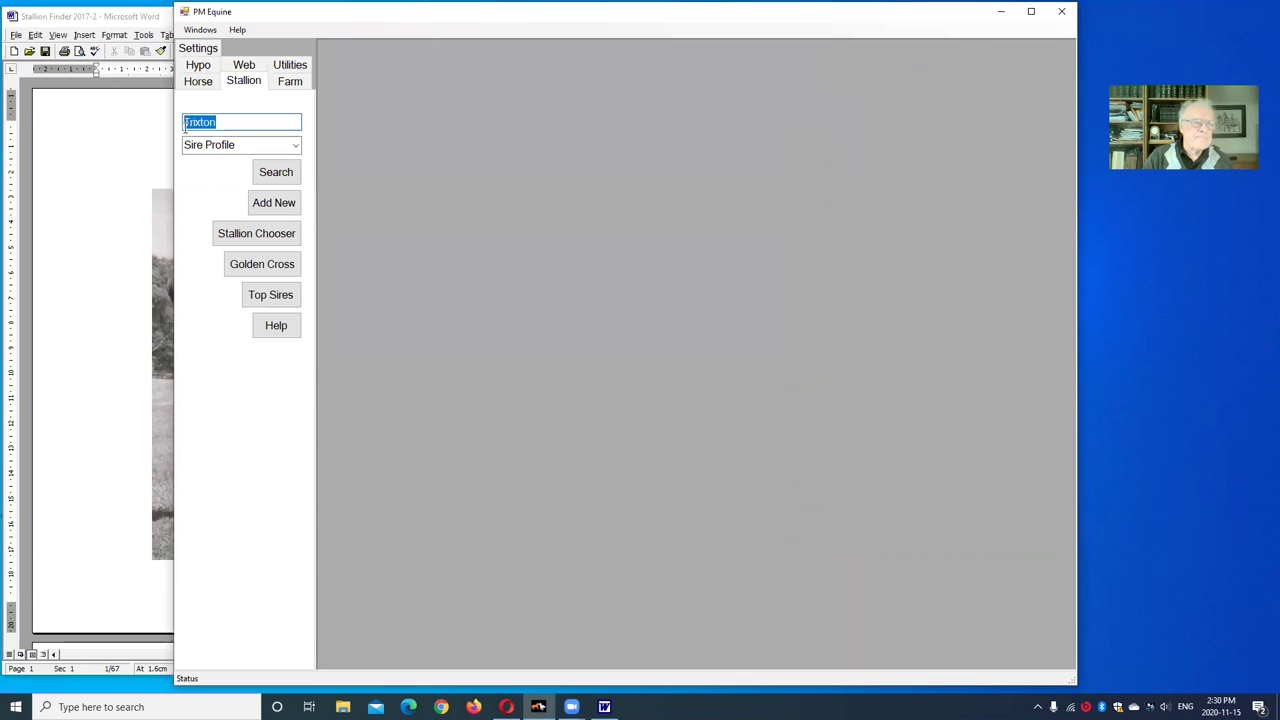
text(e l titan)
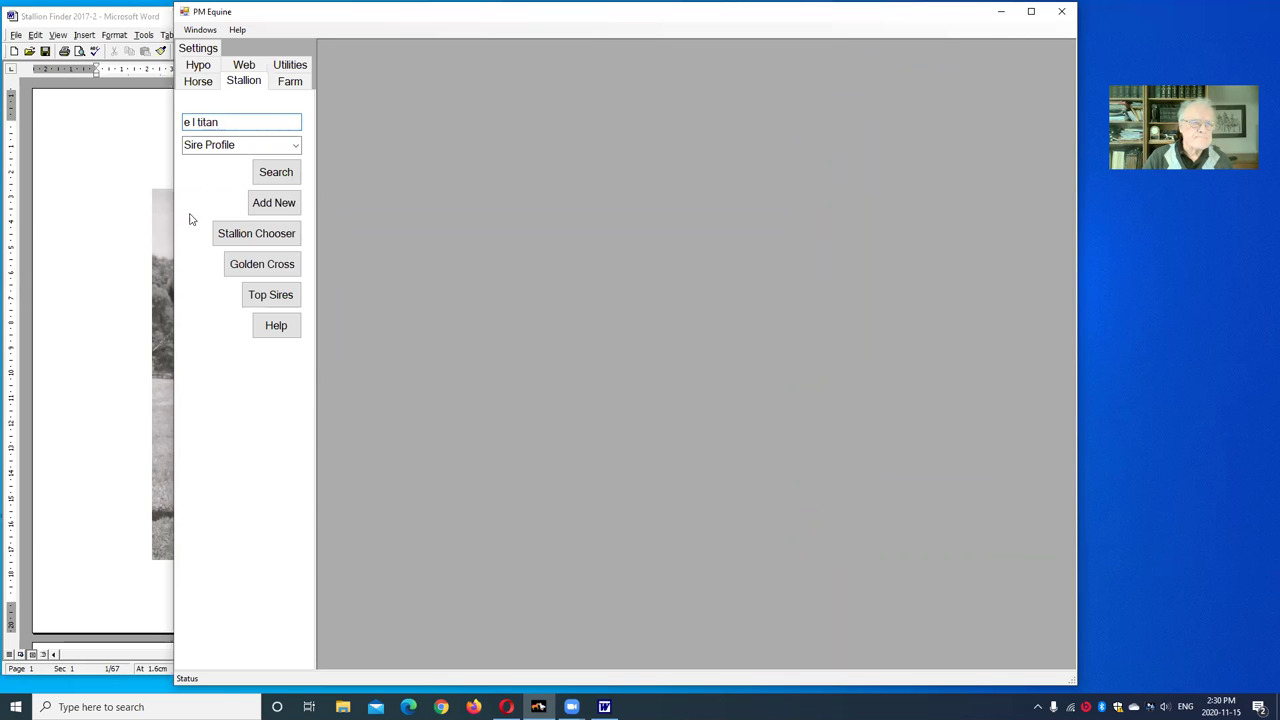
click(270, 174)
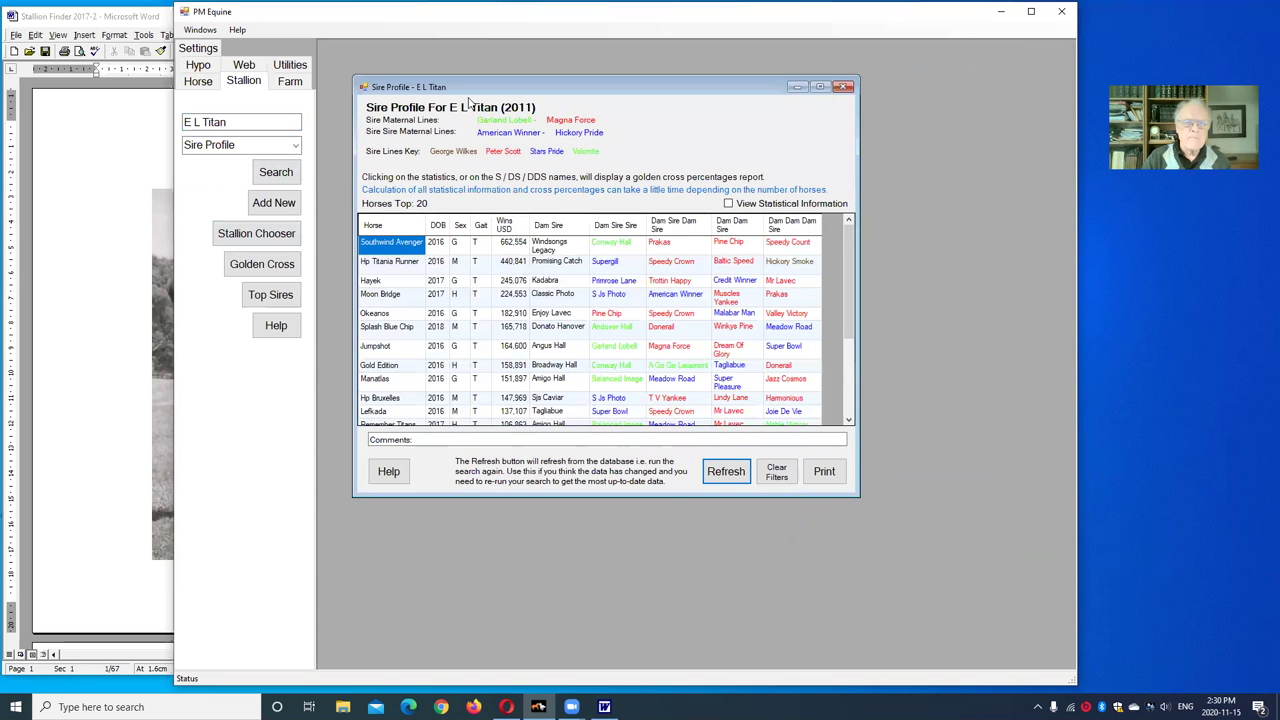
drag(500, 88, 470, 53)
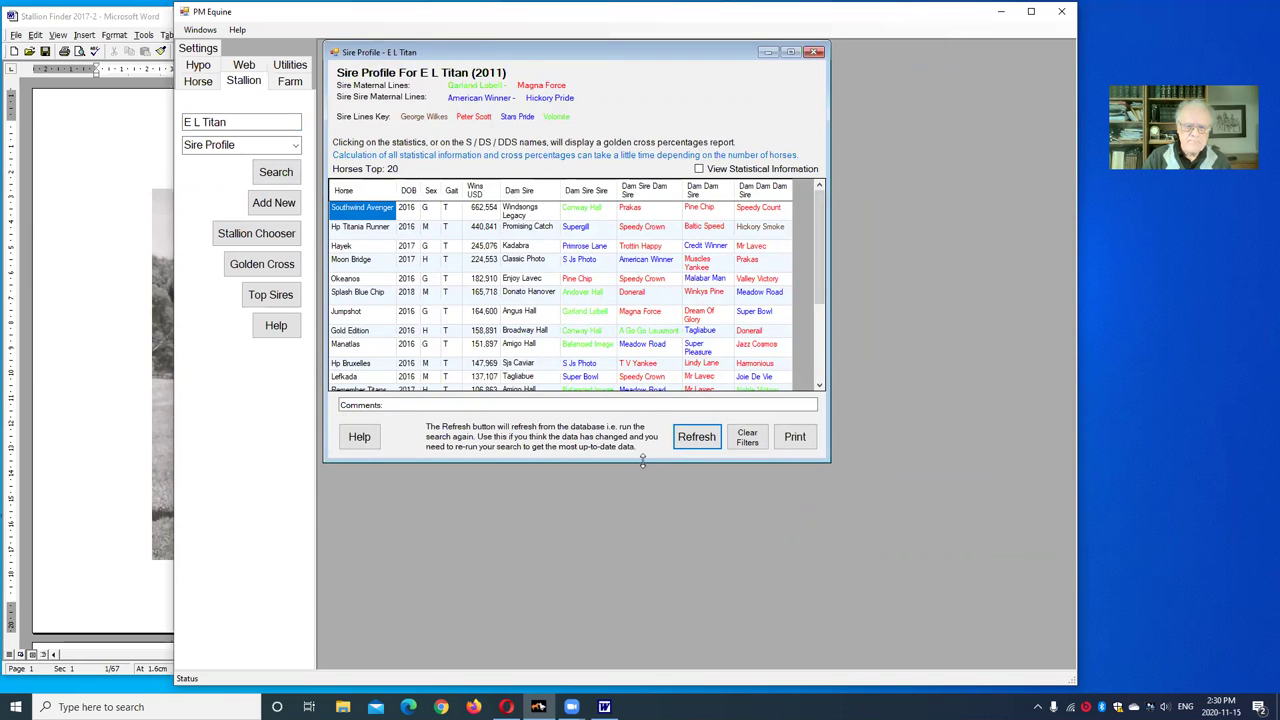
drag(642, 462, 642, 650)
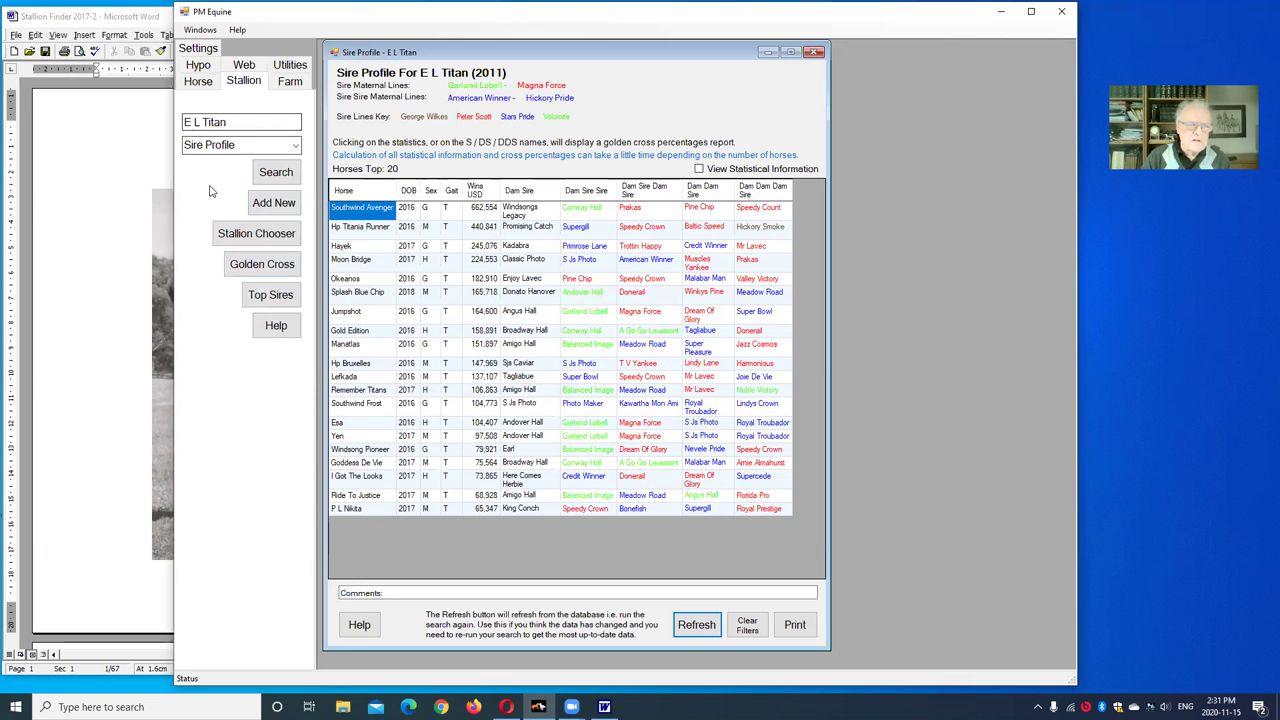
click(815, 52)
drag(251, 123, 147, 126)
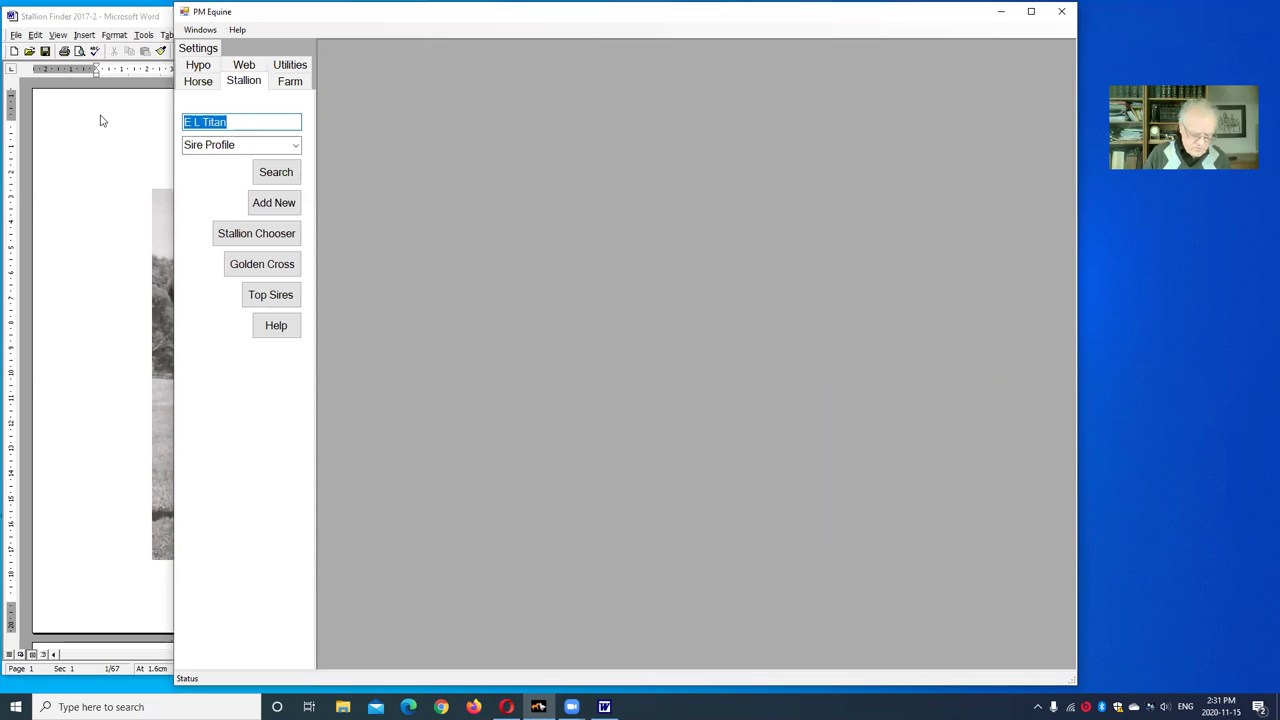
text(green manali)
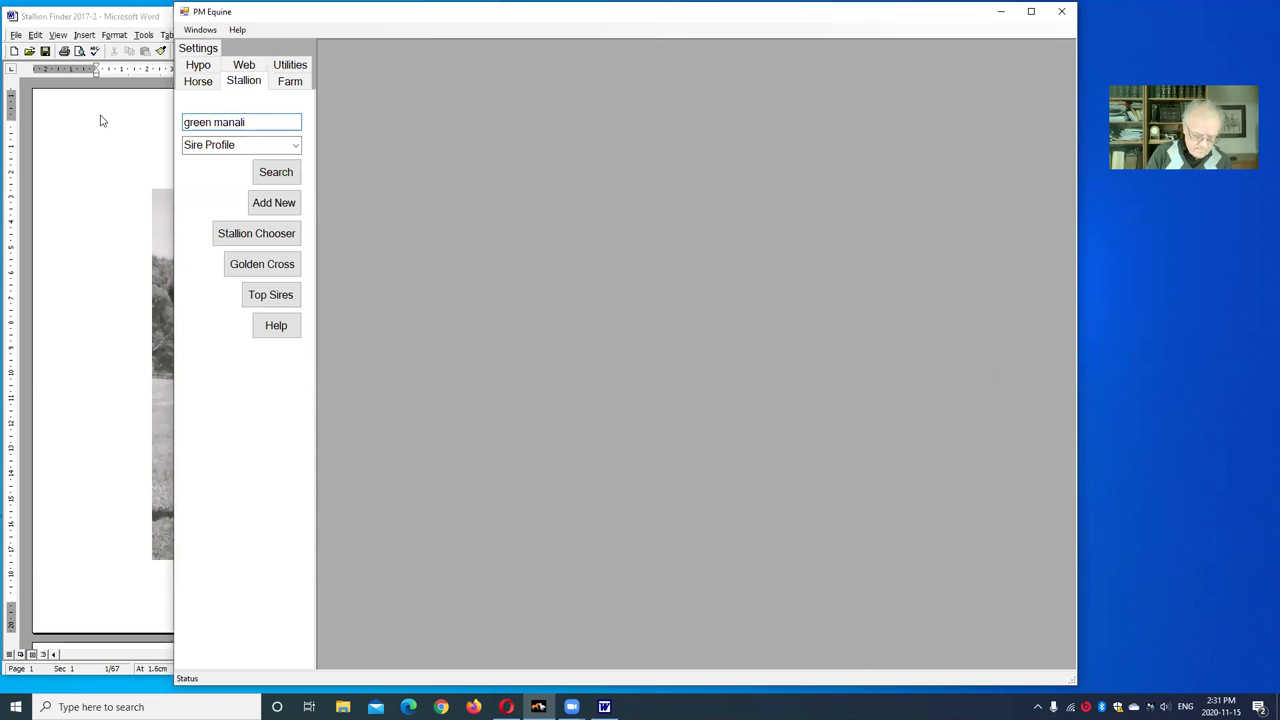
text(shi)
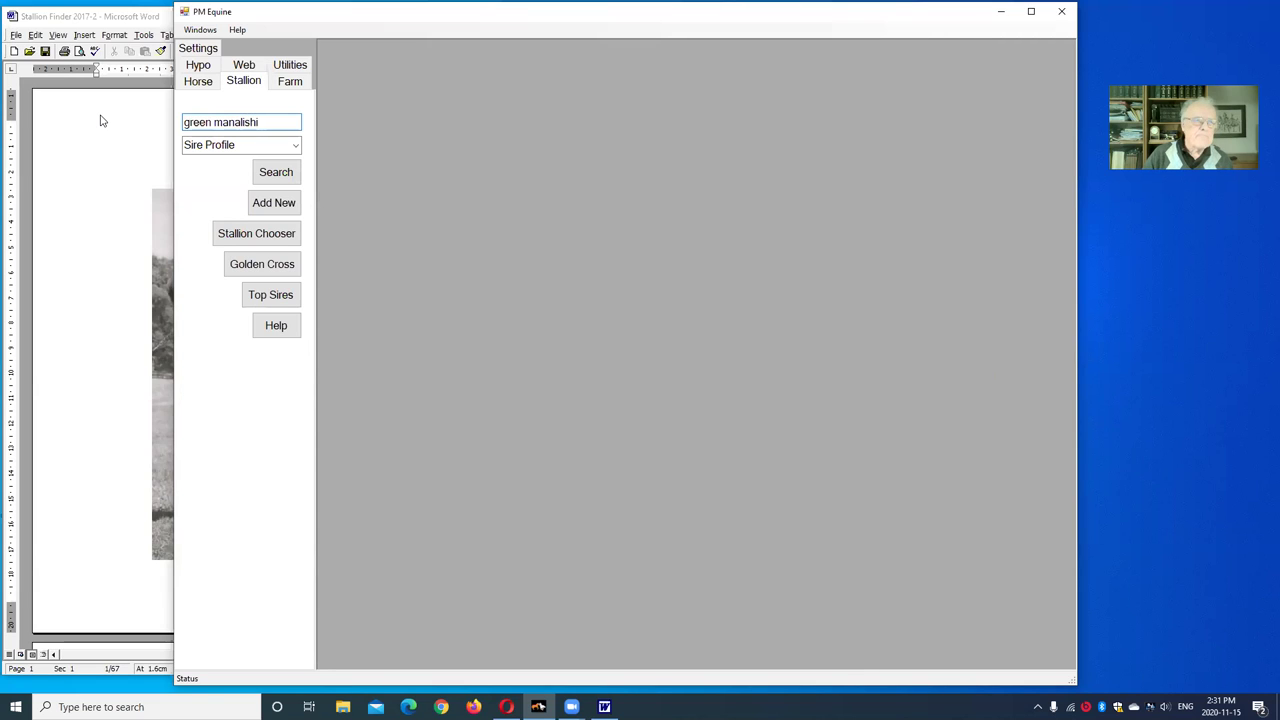
text( s)
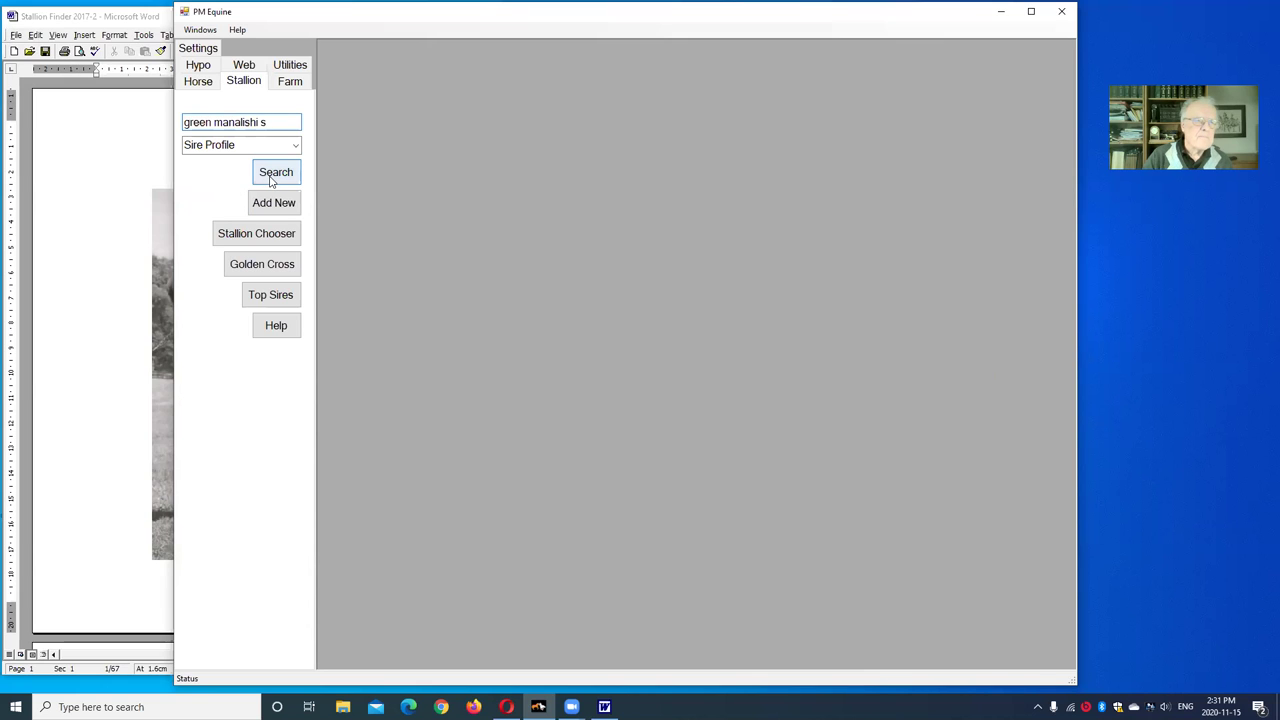
click(295, 145)
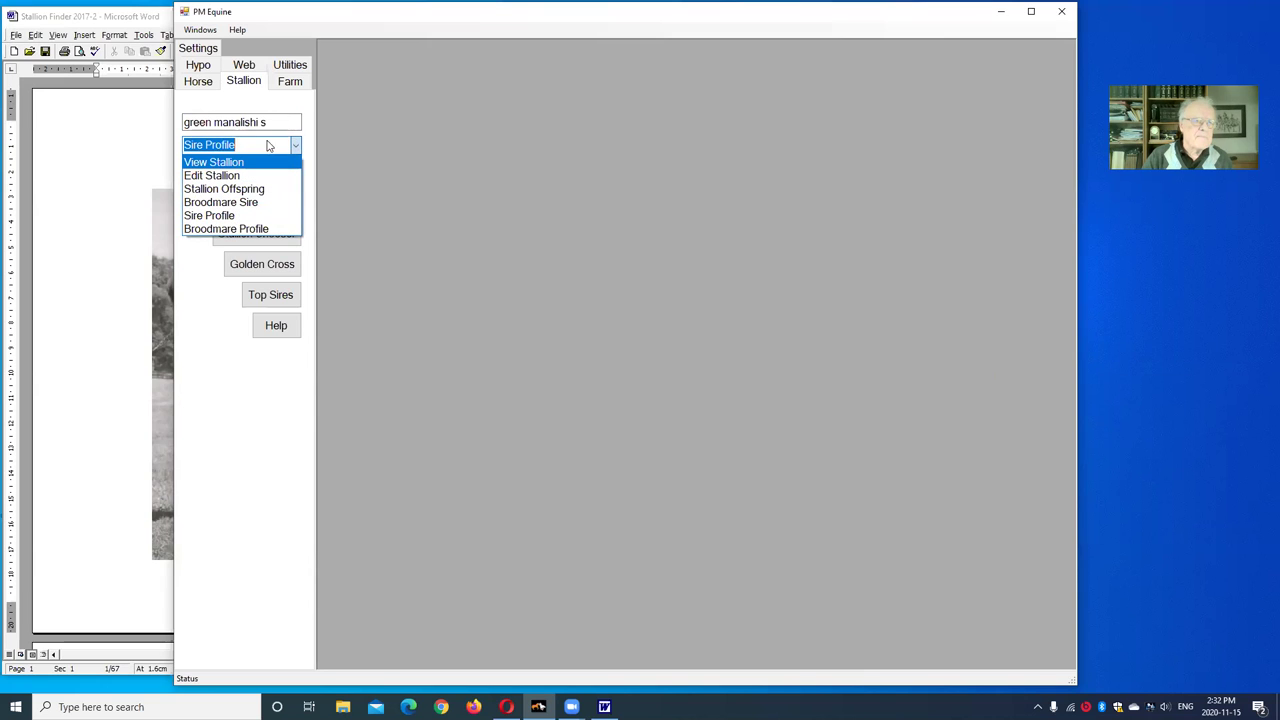
click(220, 311)
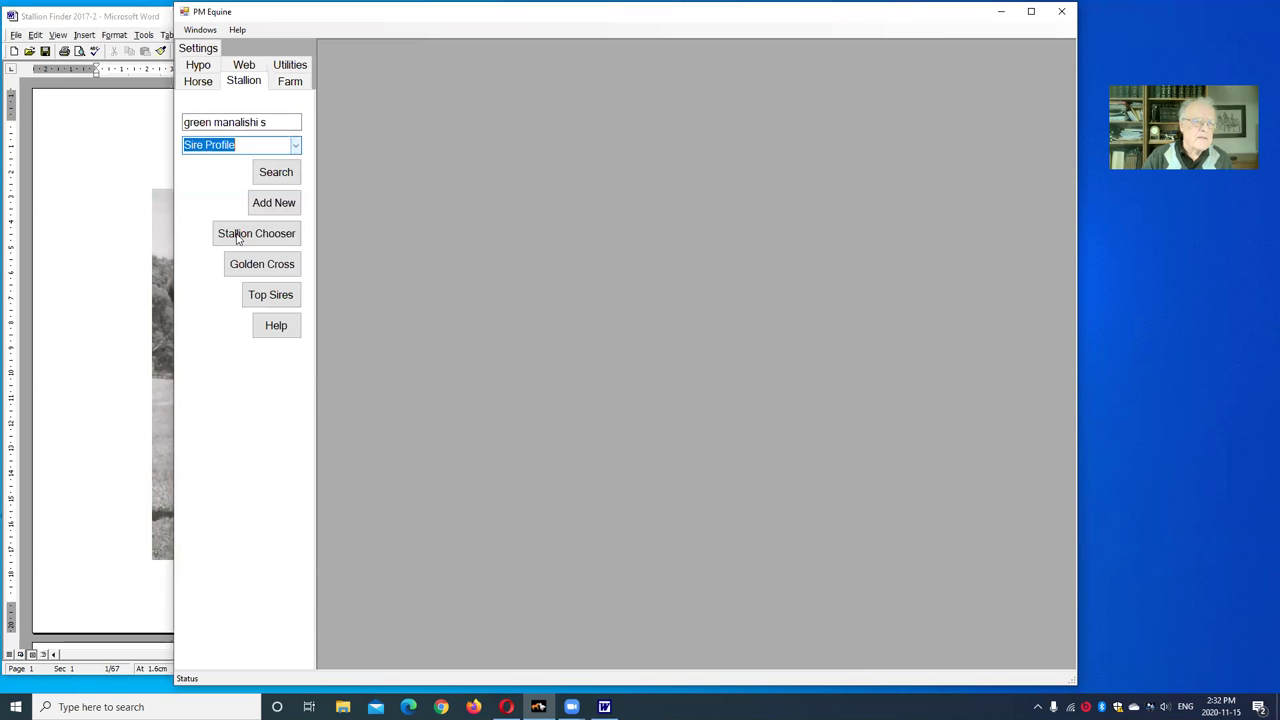
Search the horse records for Green Manalishi S with Show Pedigree, and reposition and enlarge the pedigree window
click(203, 84)
click(262, 121)
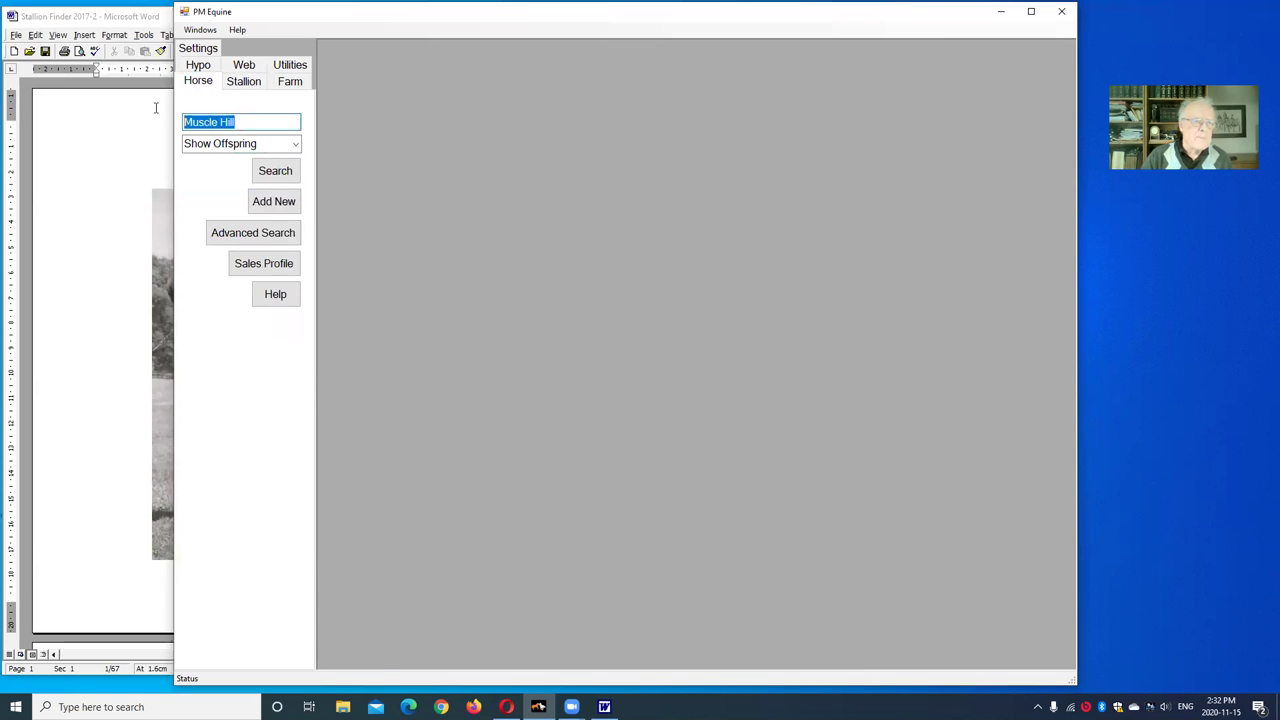
text(green manali)
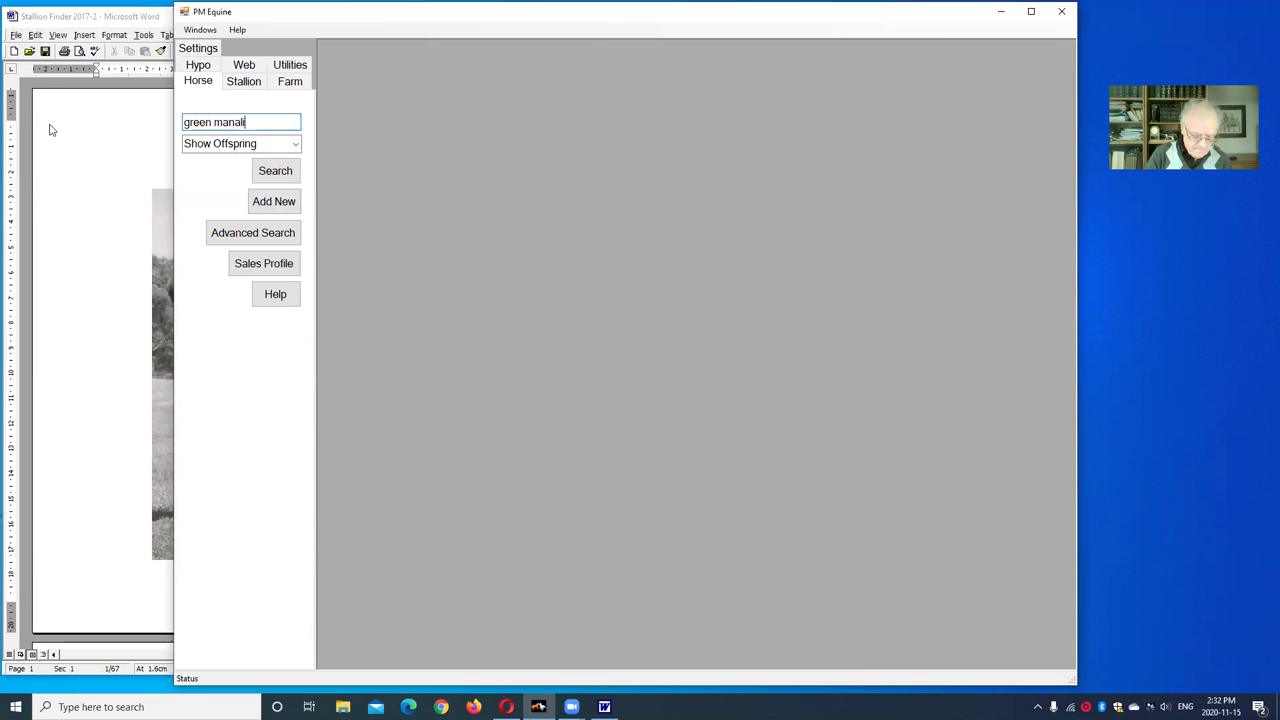
text(shi s)
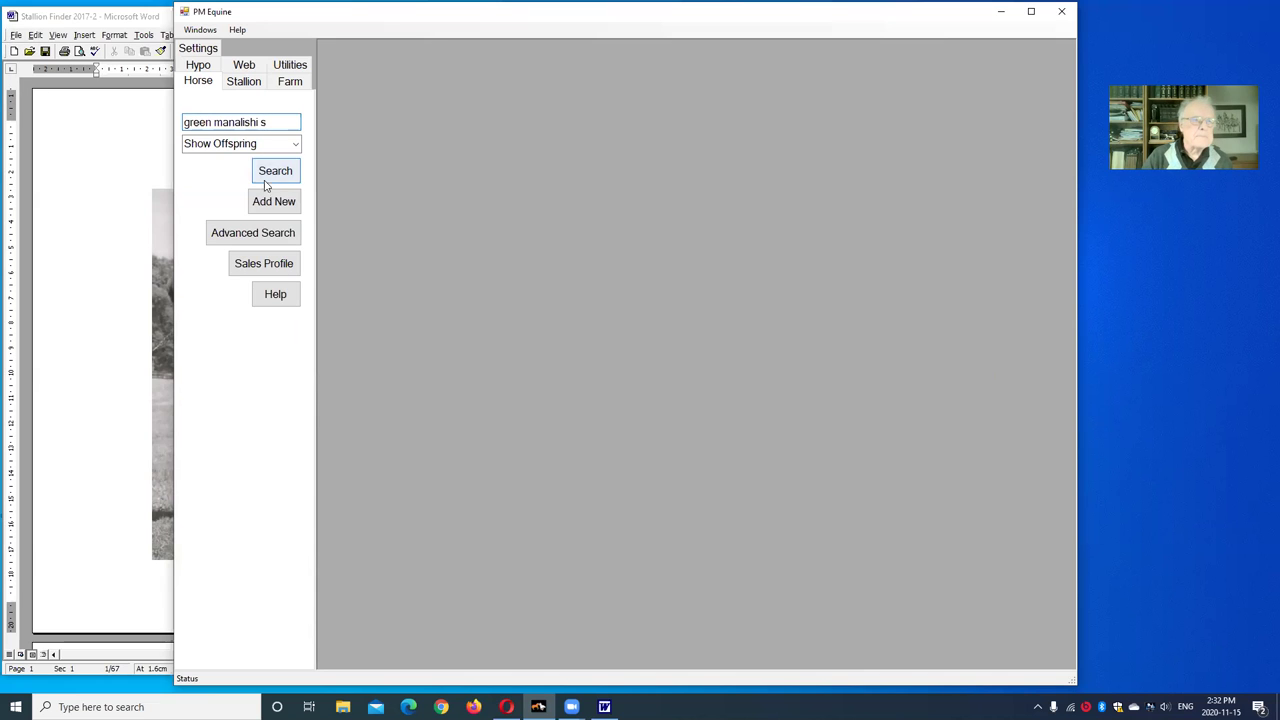
click(296, 144)
click(220, 165)
click(275, 170)
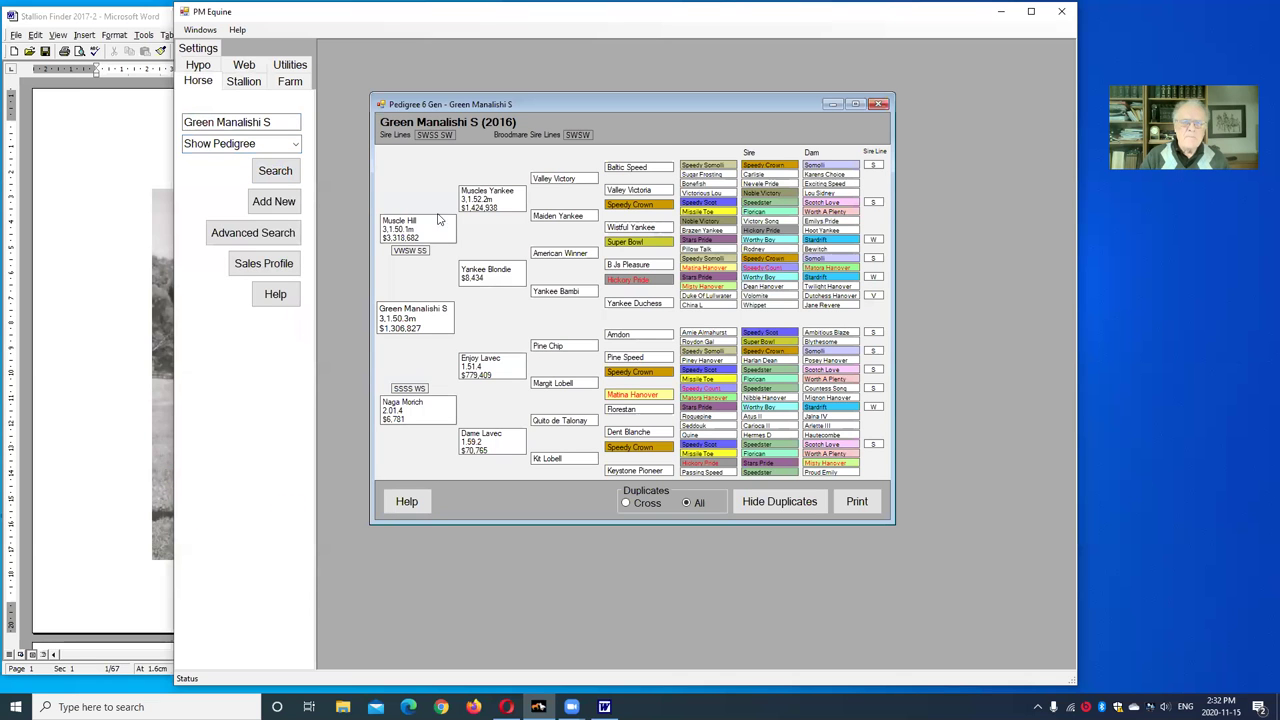
drag(598, 103, 571, 38)
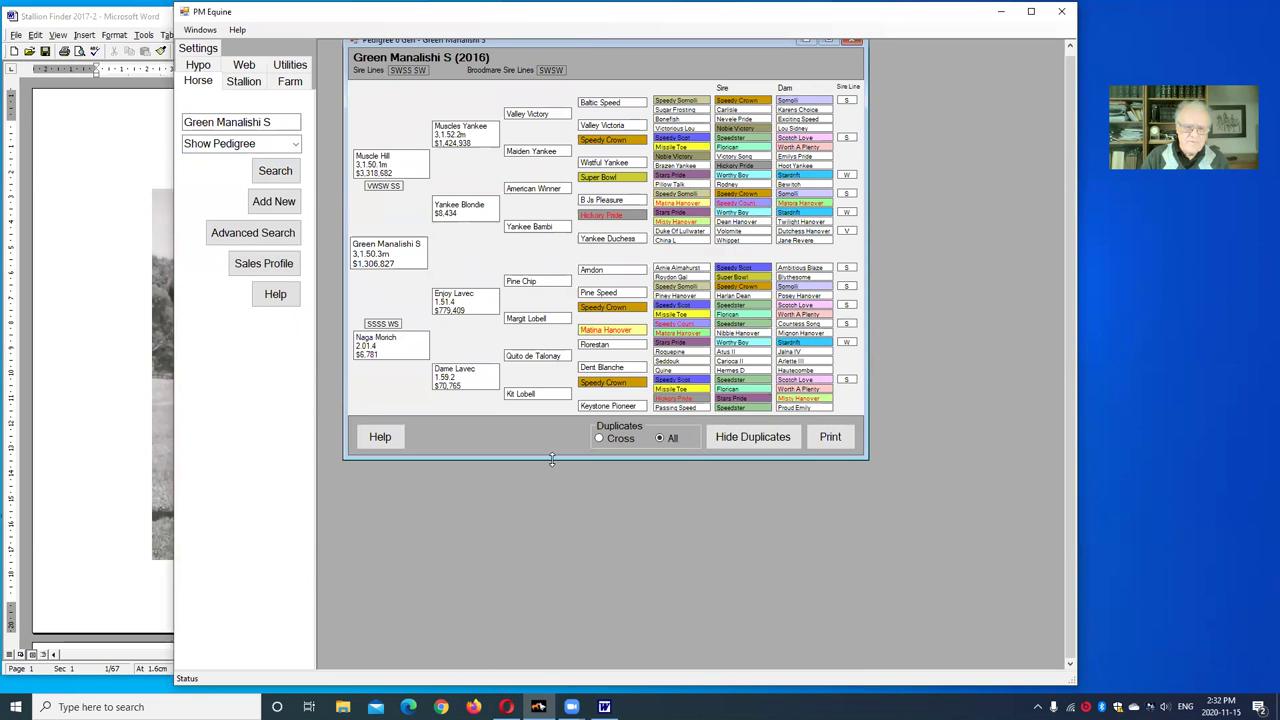
drag(552, 460, 592, 556)
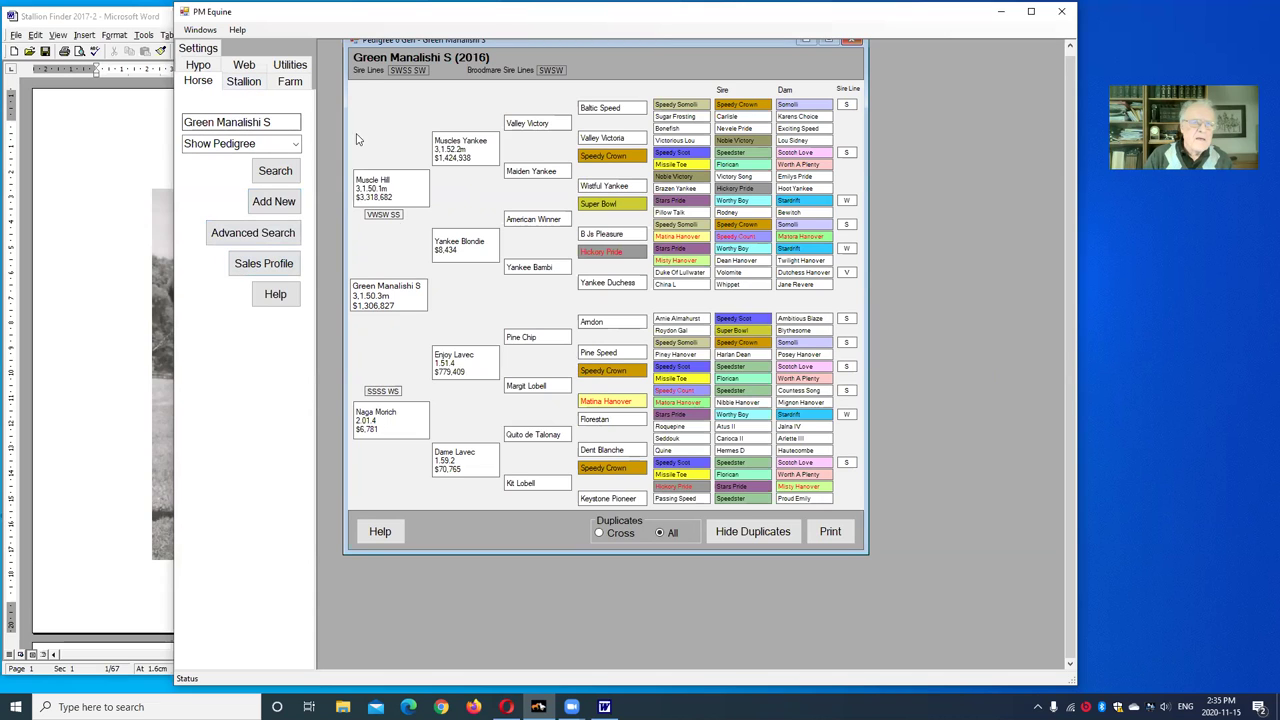
Set up a hypothetical mating with Green Manalishi S as sire and Dream For Lindy as dam
right_click(405, 60)
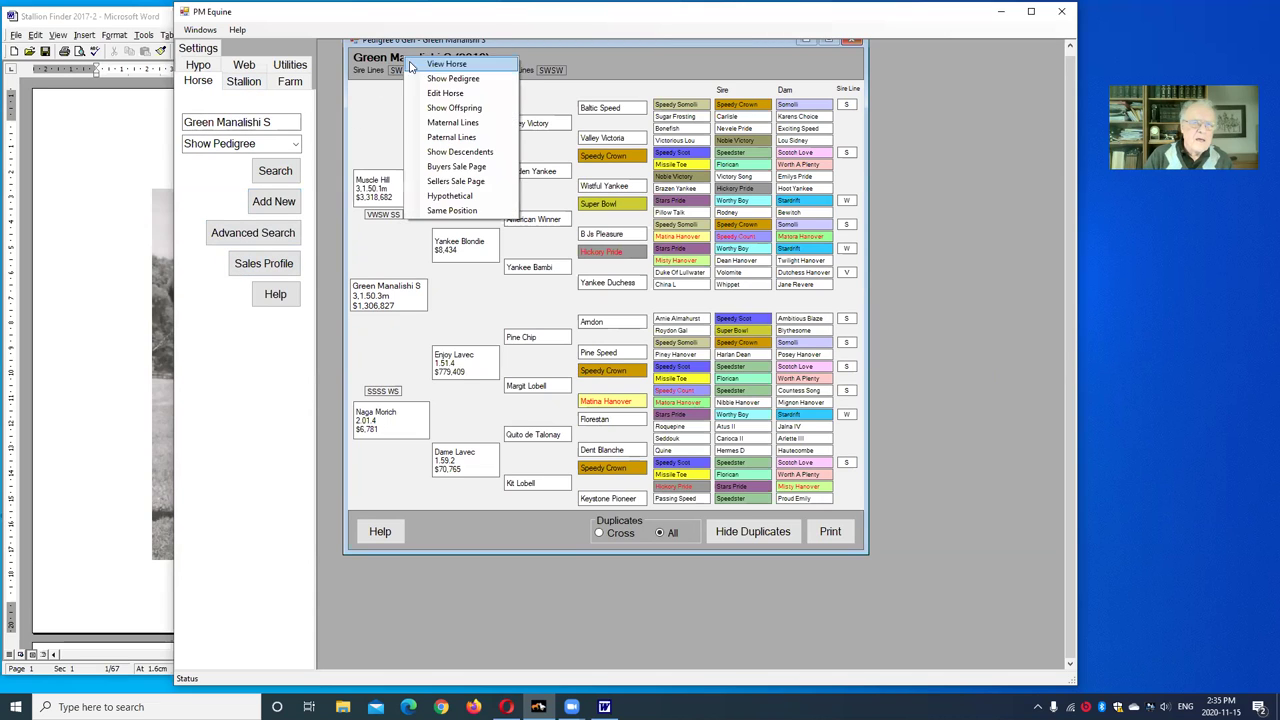
click(452, 197)
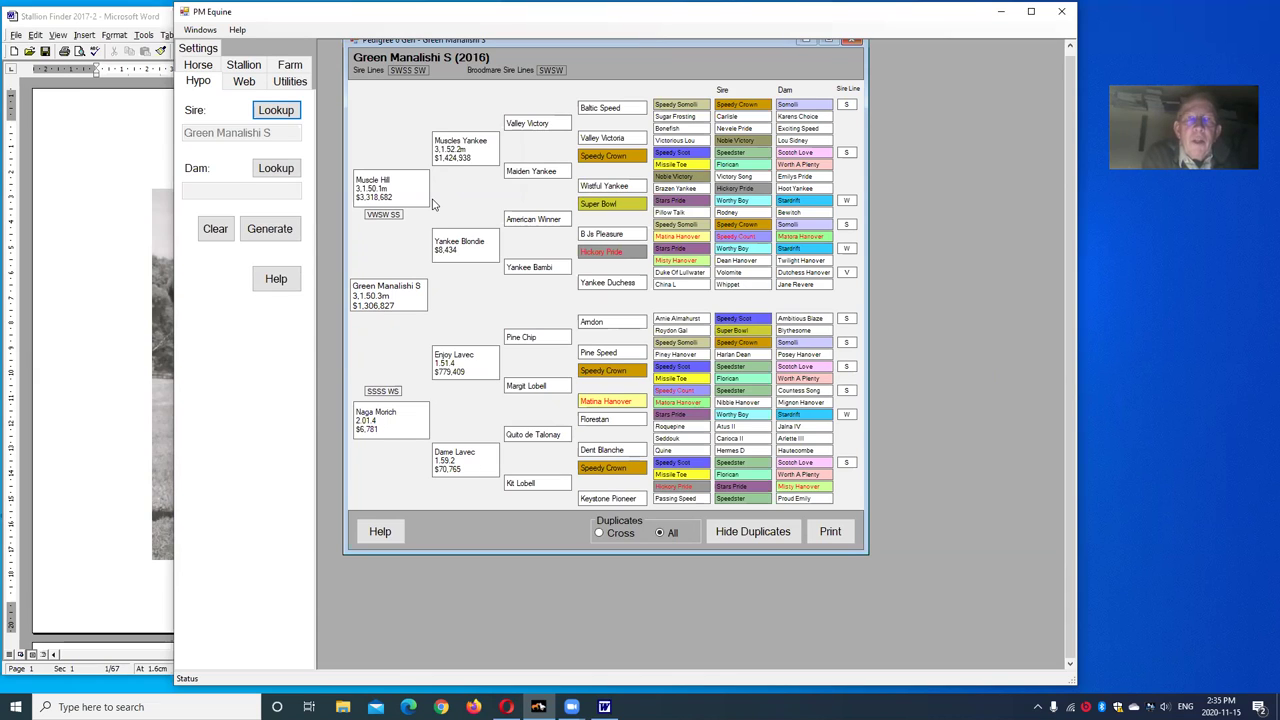
click(277, 183)
text(dream)
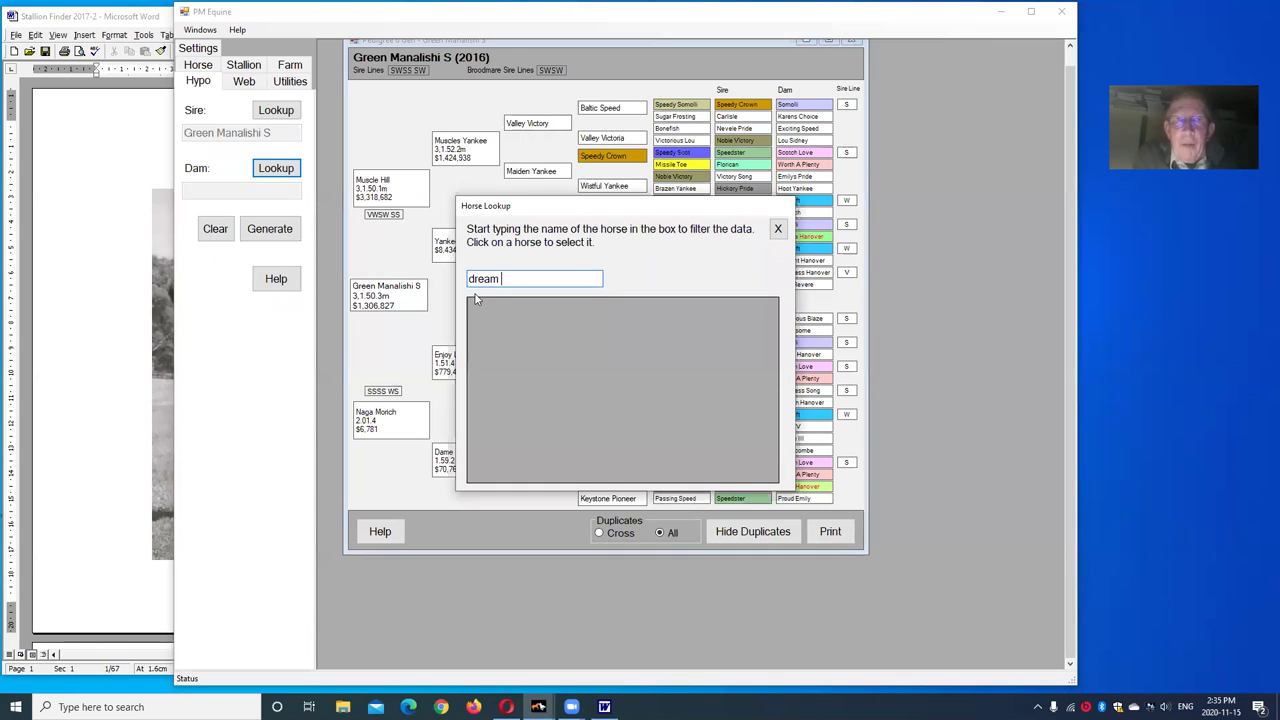
text( for lindy)
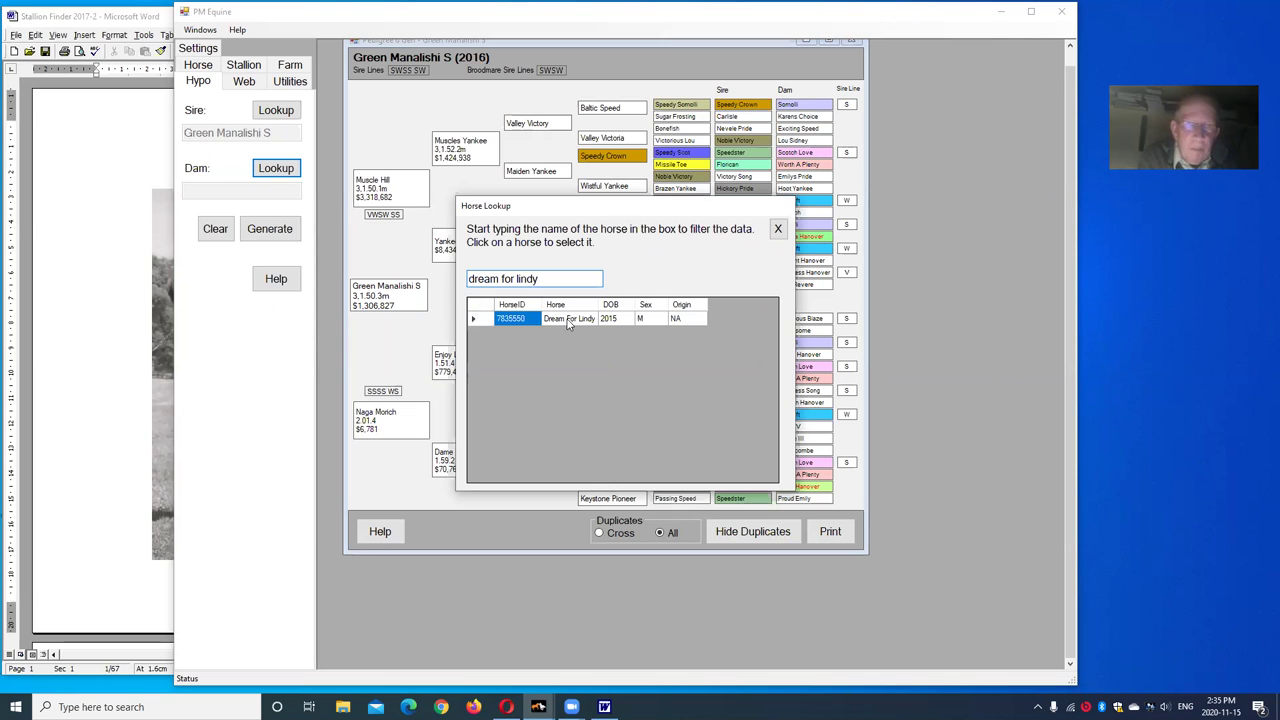
click(568, 318)
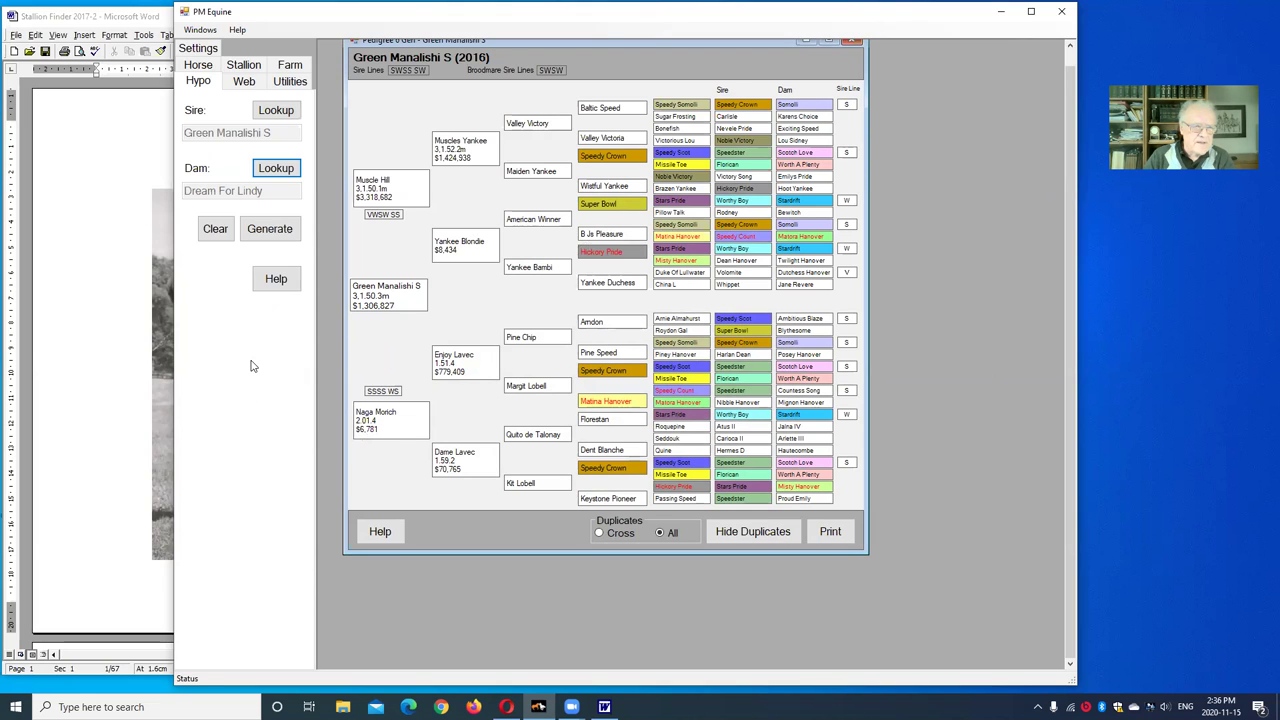
Generate the hypothetical pedigree of Green Manalishi S and Dream For Lindy, reposition it for review and close it
click(269, 229)
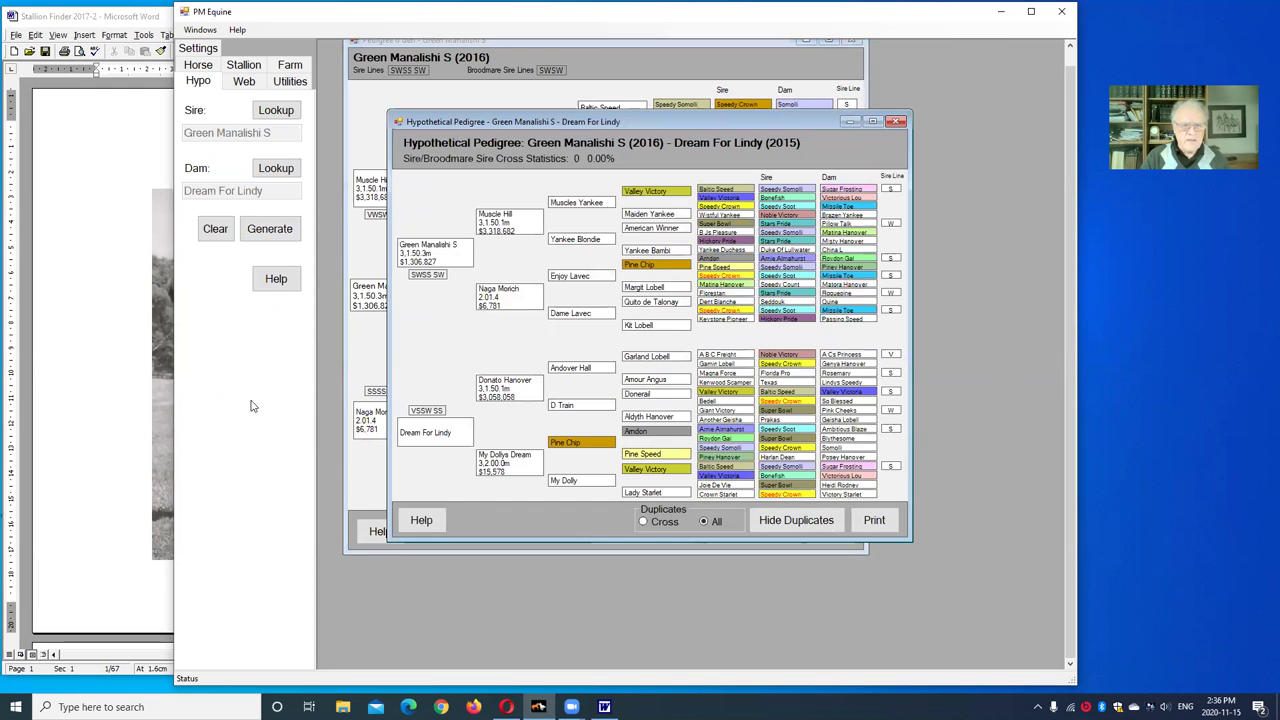
drag(605, 127, 561, 71)
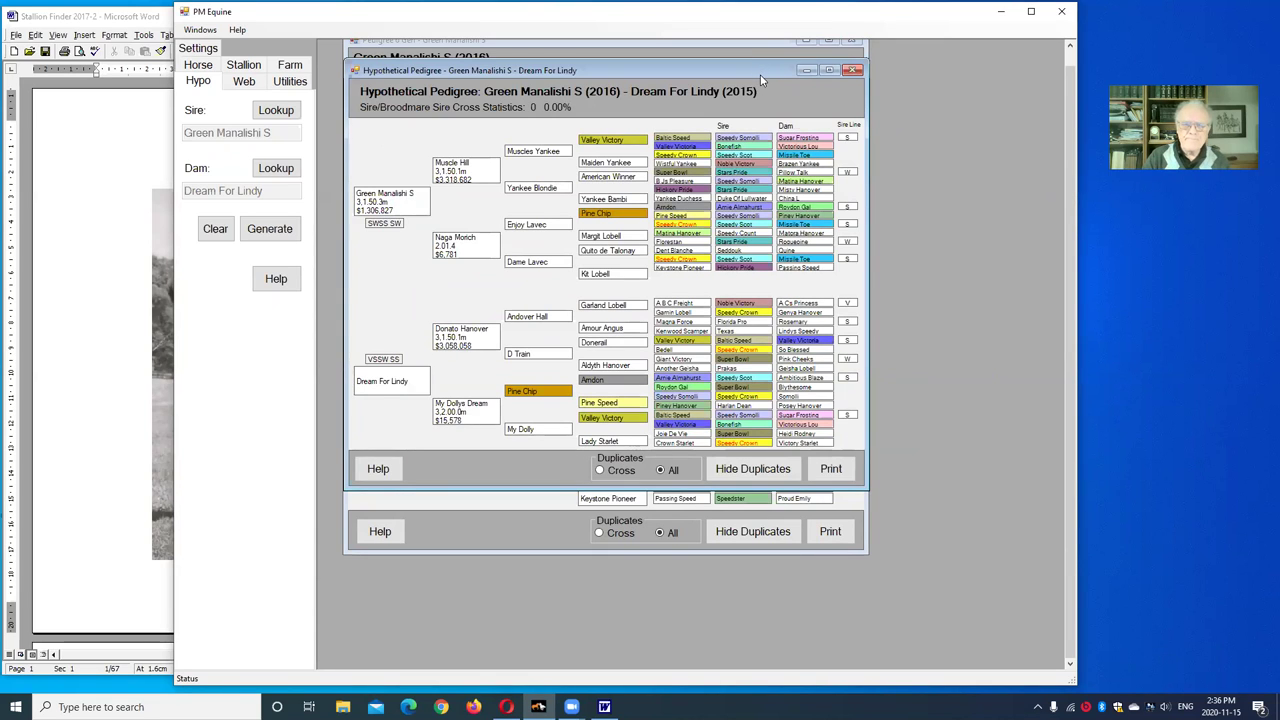
drag(760, 80, 774, 124)
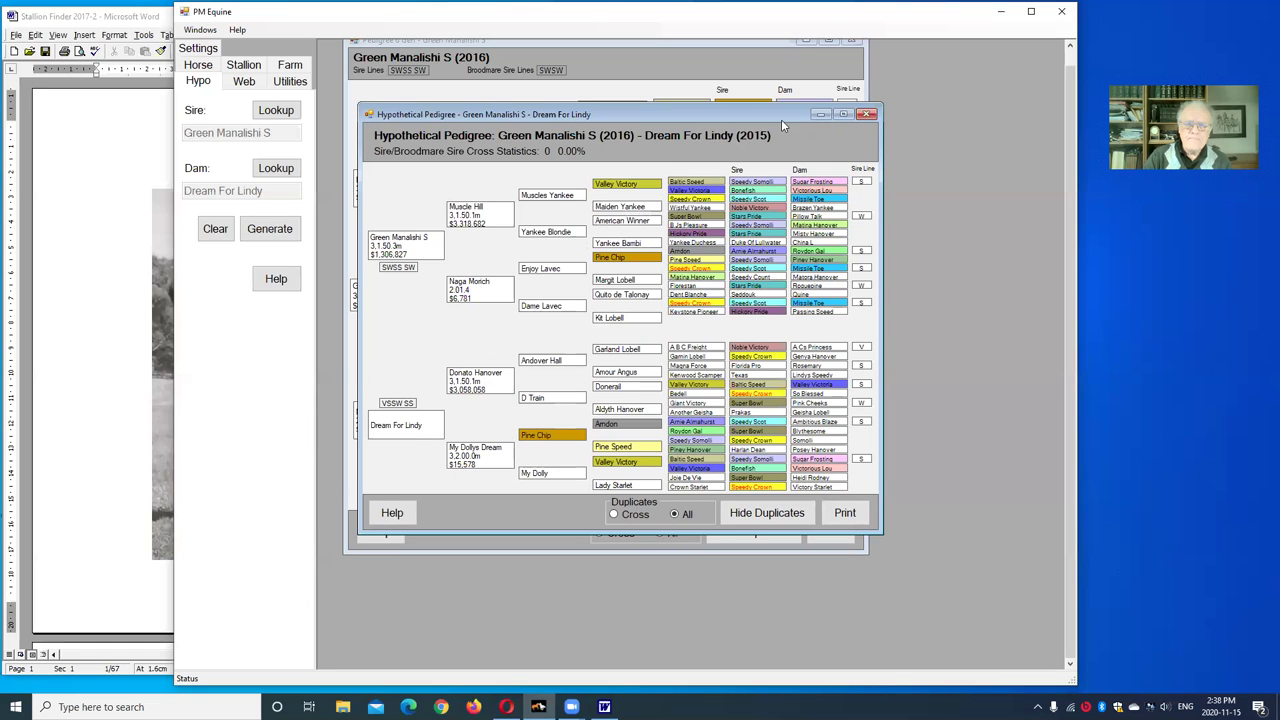
click(868, 115)
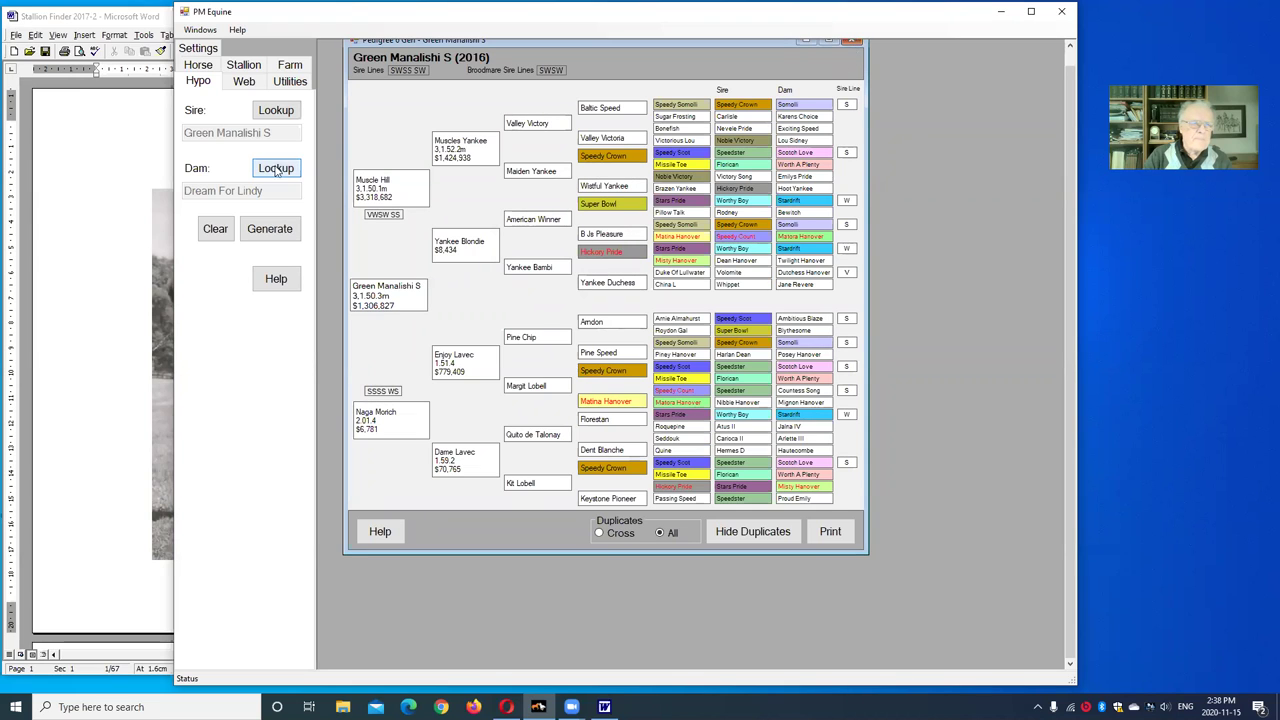
Change the hypothetical sire to Propulsion, born 2011, and generate the pedigree with Dream For Lindy, moving its window higher
click(270, 116)
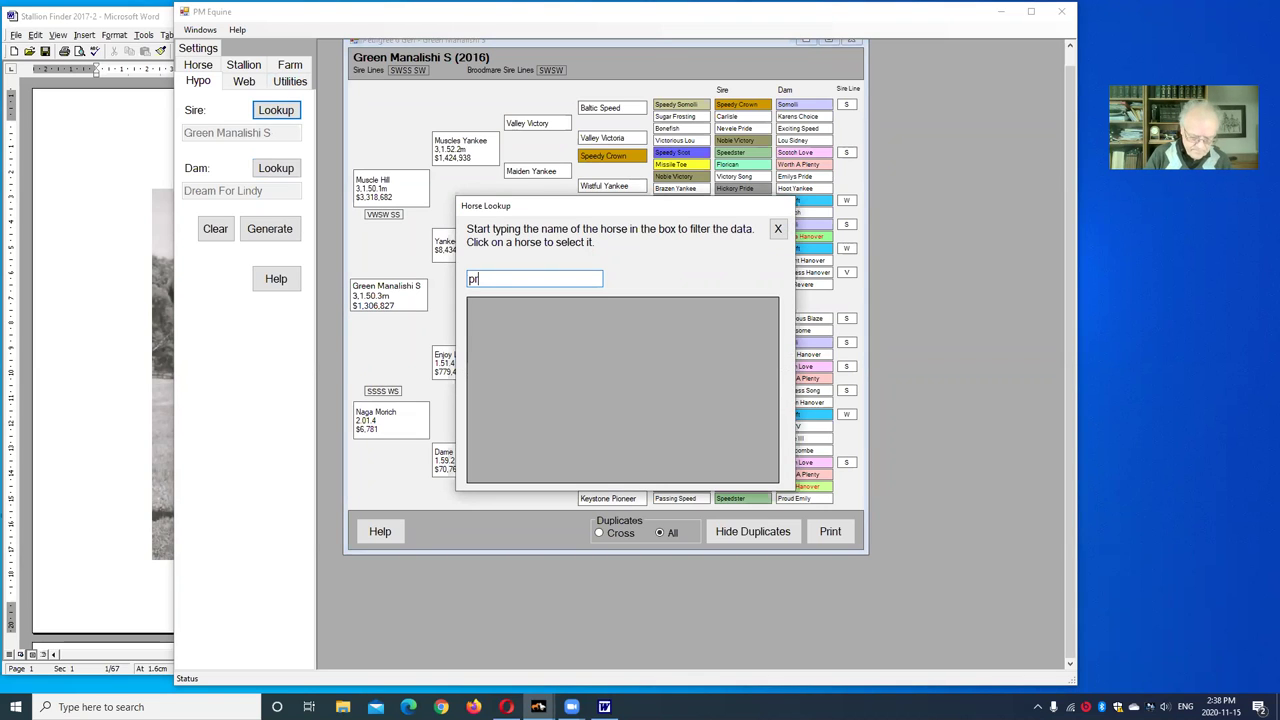
text(pulsion)
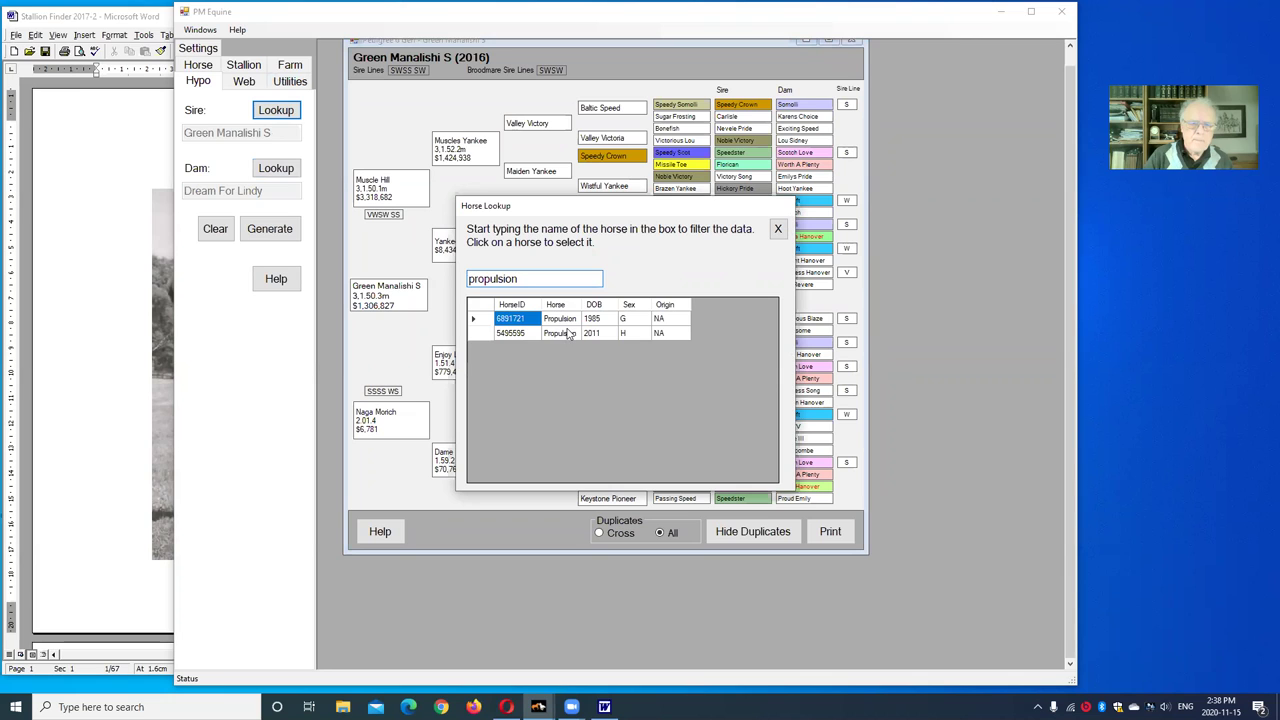
click(569, 339)
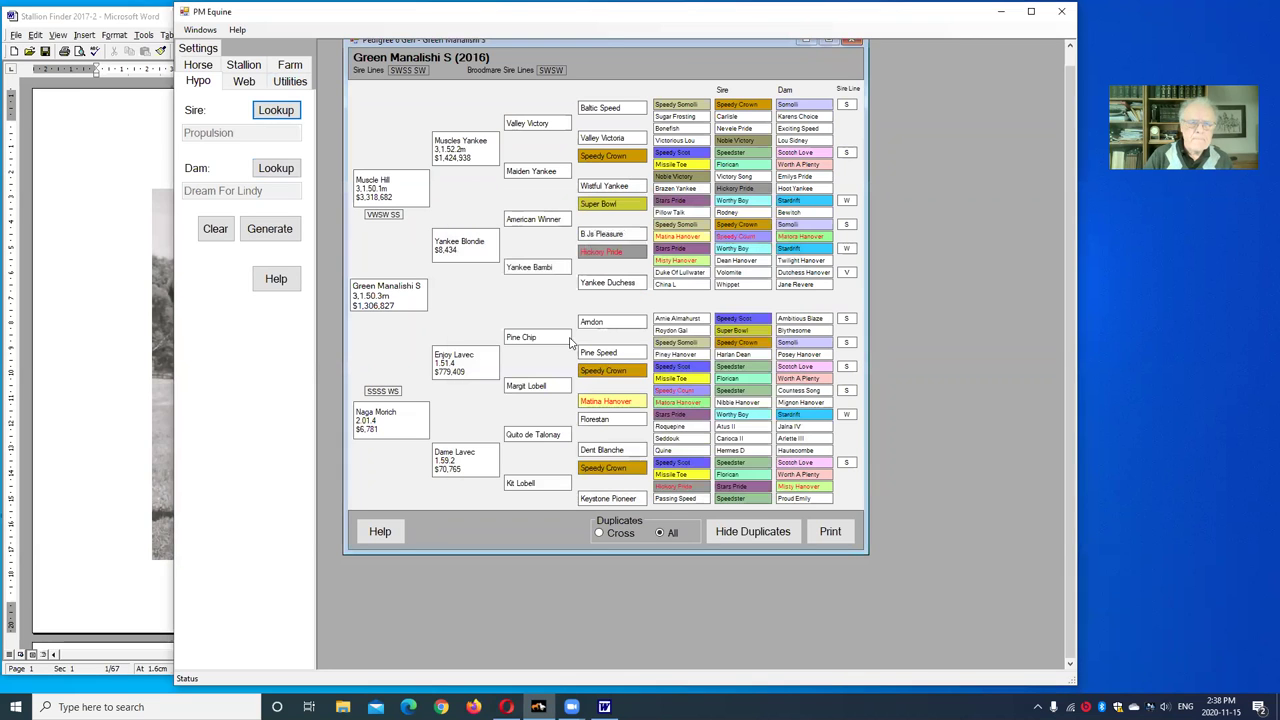
click(276, 232)
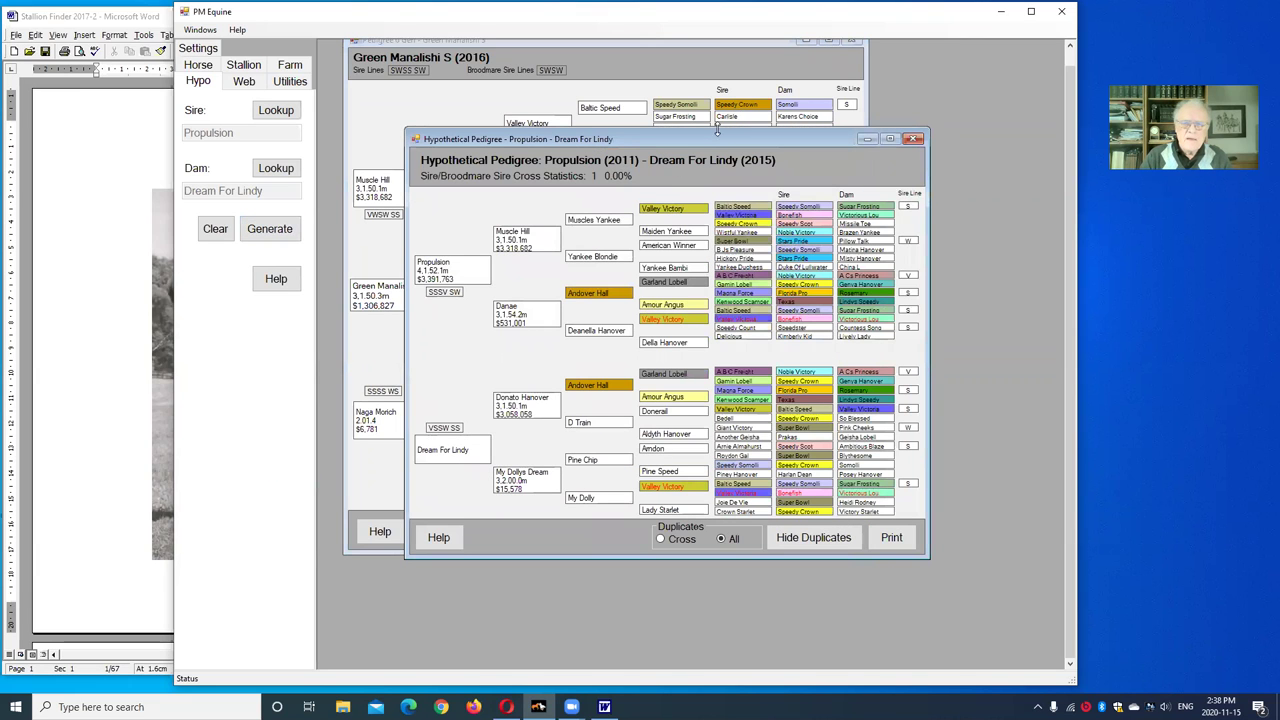
drag(717, 131, 671, 65)
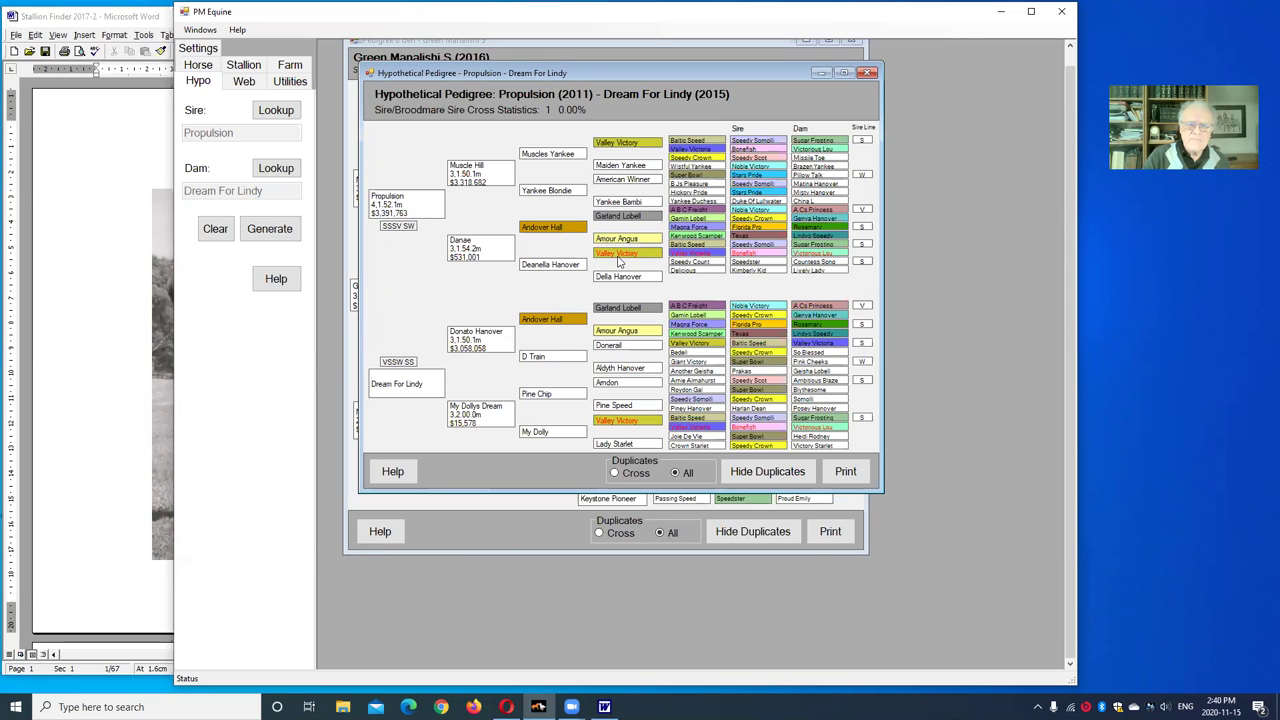
Switch to the Stallion Finder document in Word and page through it to Table A – Trotting Stallions
click(125, 398)
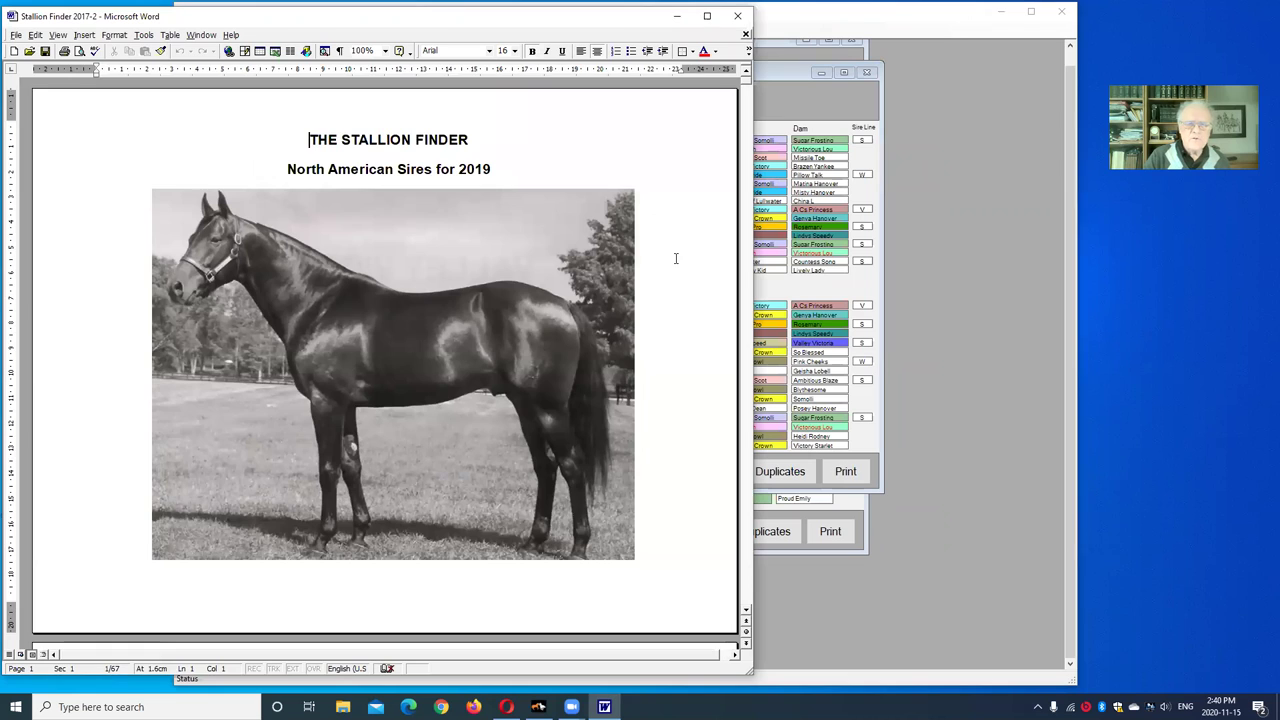
scroll(620, 262, down, 1)
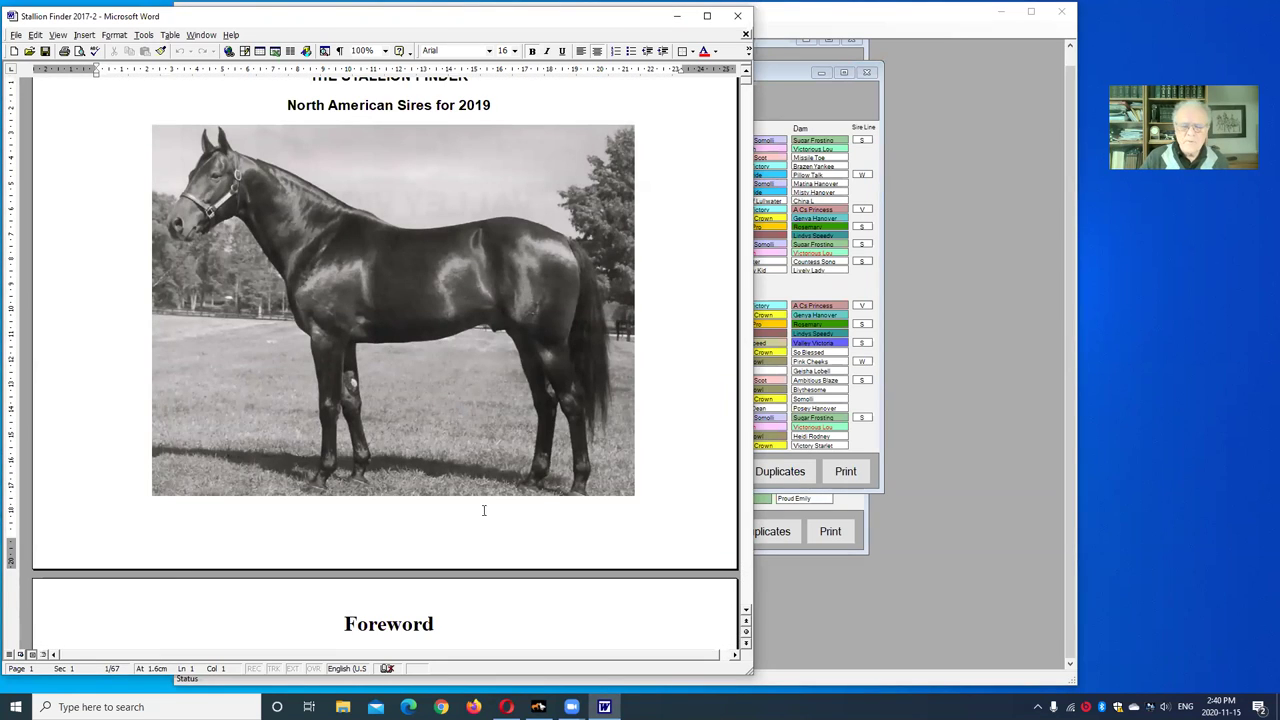
key(ctrl+Page_Down)
key(ctrl+Page_Down)
key(ctrl+Page_Down)
key(ctrl+Page_Down)
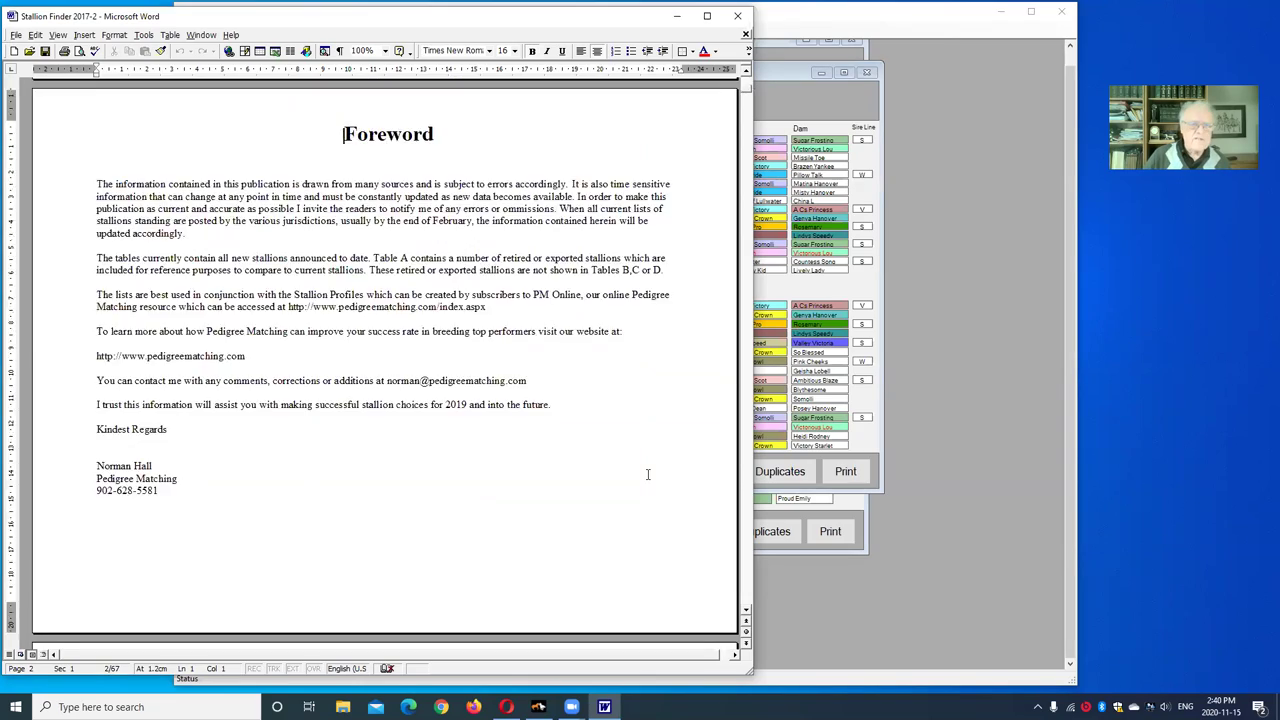
key(ctrl+Page_Down)
key(ctrl+Page_Down)
key(ctrl+Page_Down)
key(ctrl+Page_Down)
key(ctrl+Page_Down)
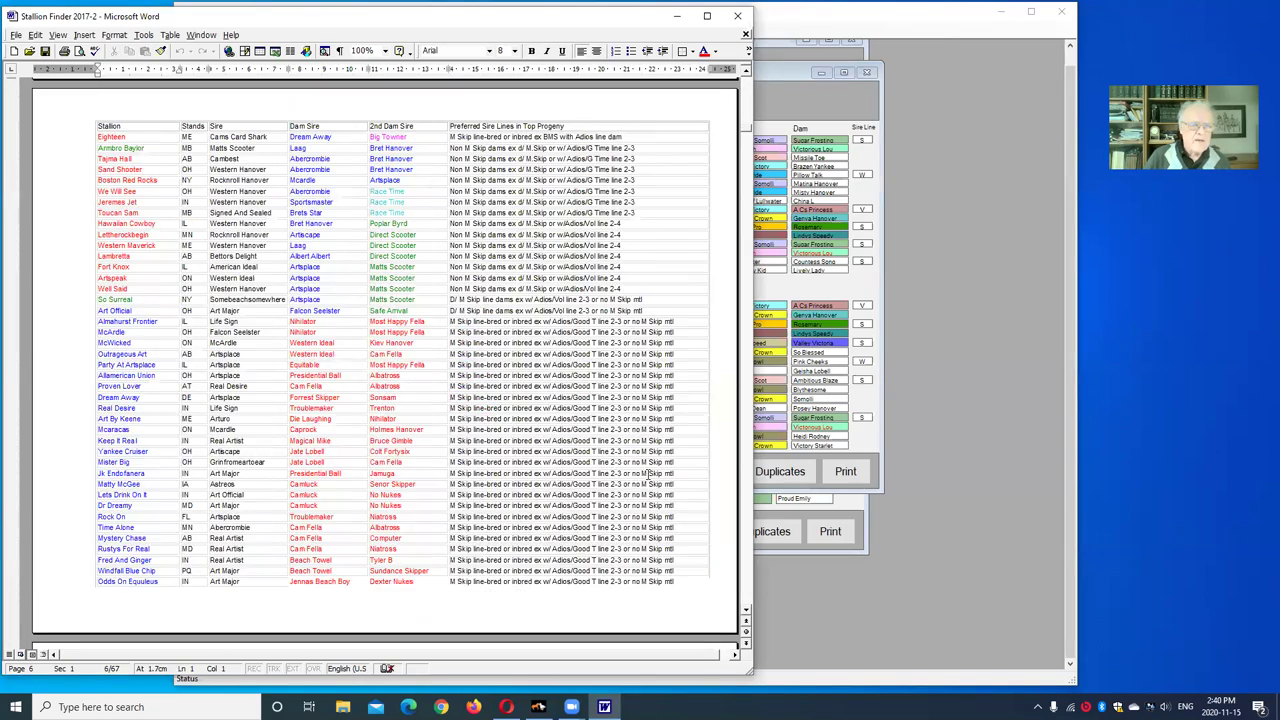
key(ctrl+Page_Down)
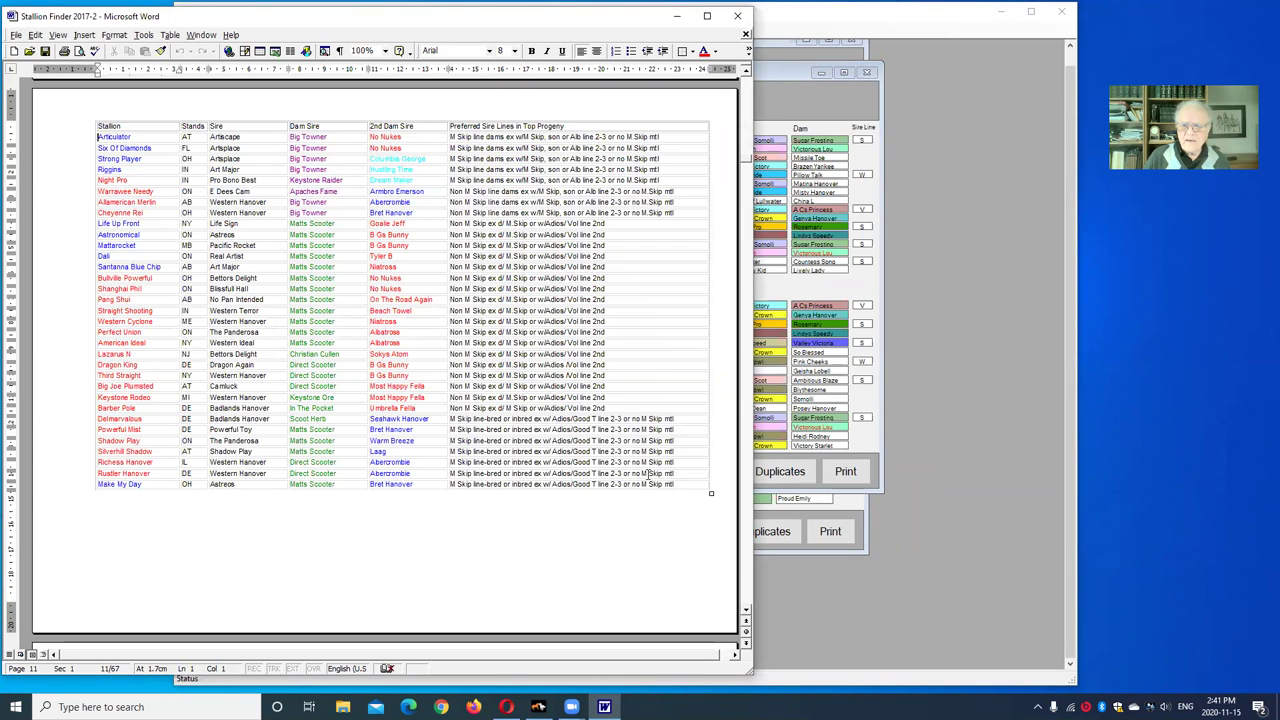
key(ctrl+Page_Down)
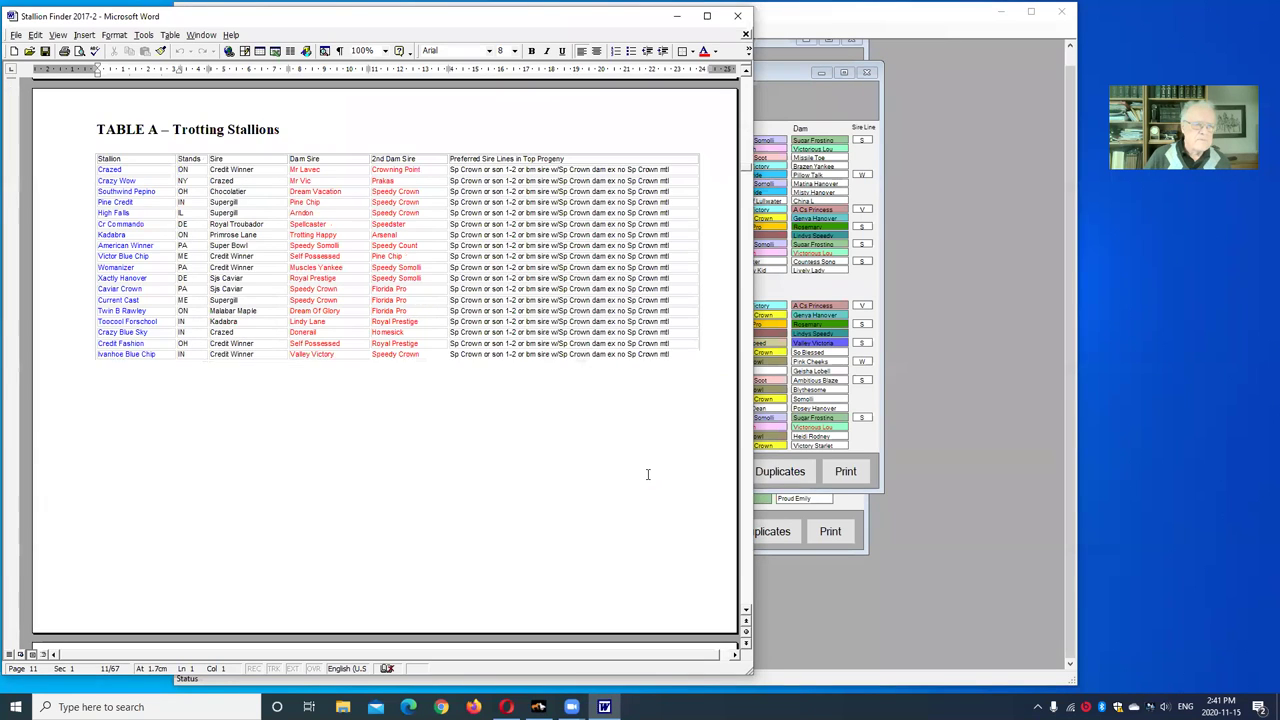
Examine the trotting stallion tables for the group whose sire, dam sire and second dam sire lines match Propulsion's
key(ctrl+Page_Down)
key(ctrl+Page_Down)
key(ctrl+Page_Down)
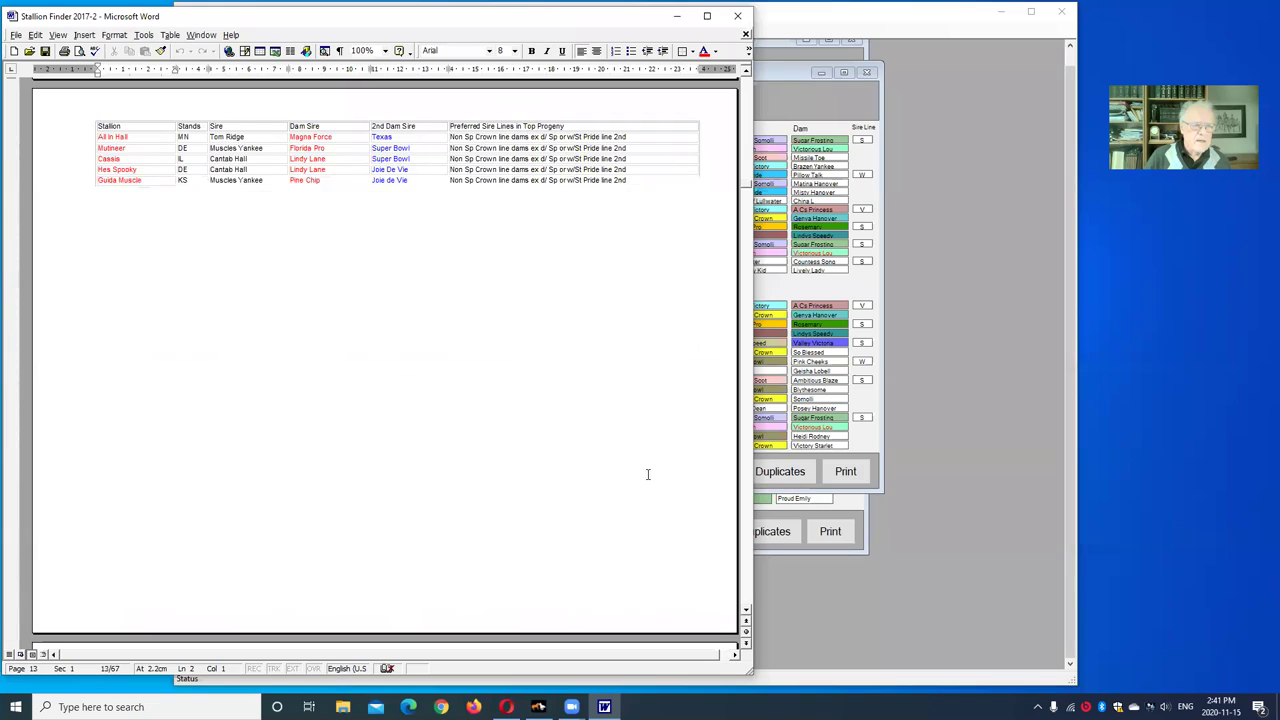
key(ctrl+Page_Down)
key(ctrl+Page_Down)
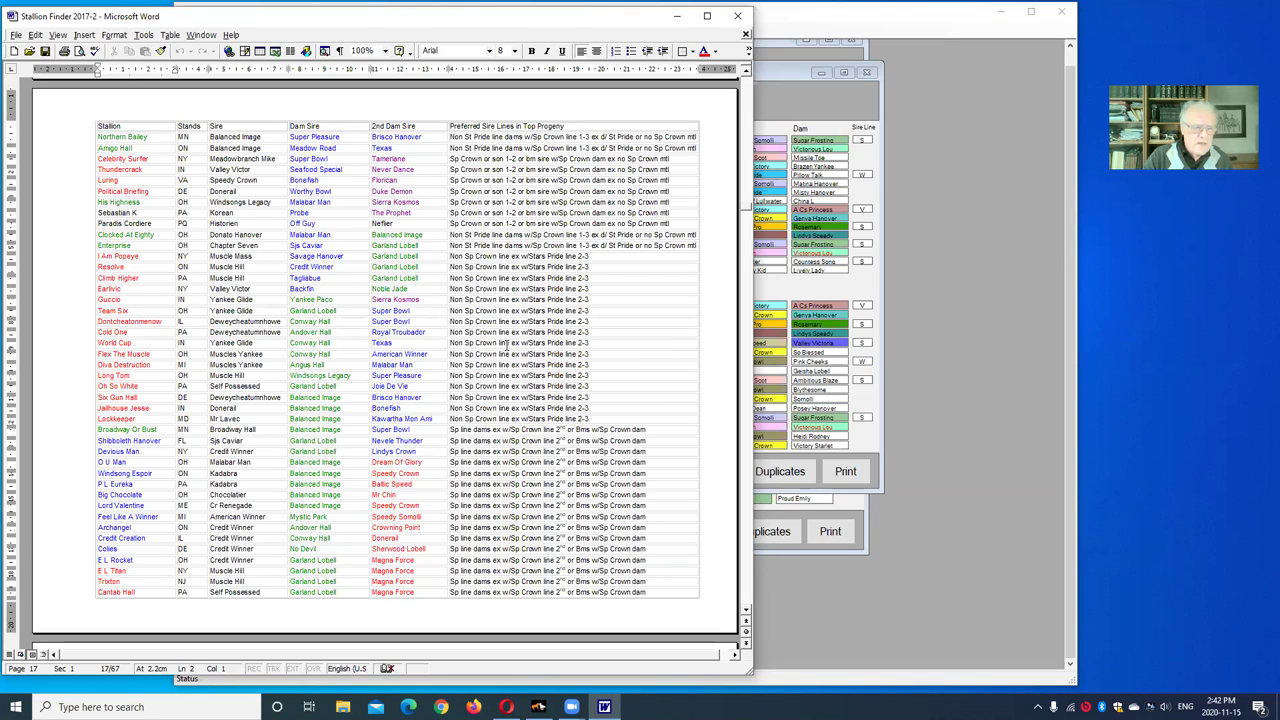
scroll(504, 344, down, 3)
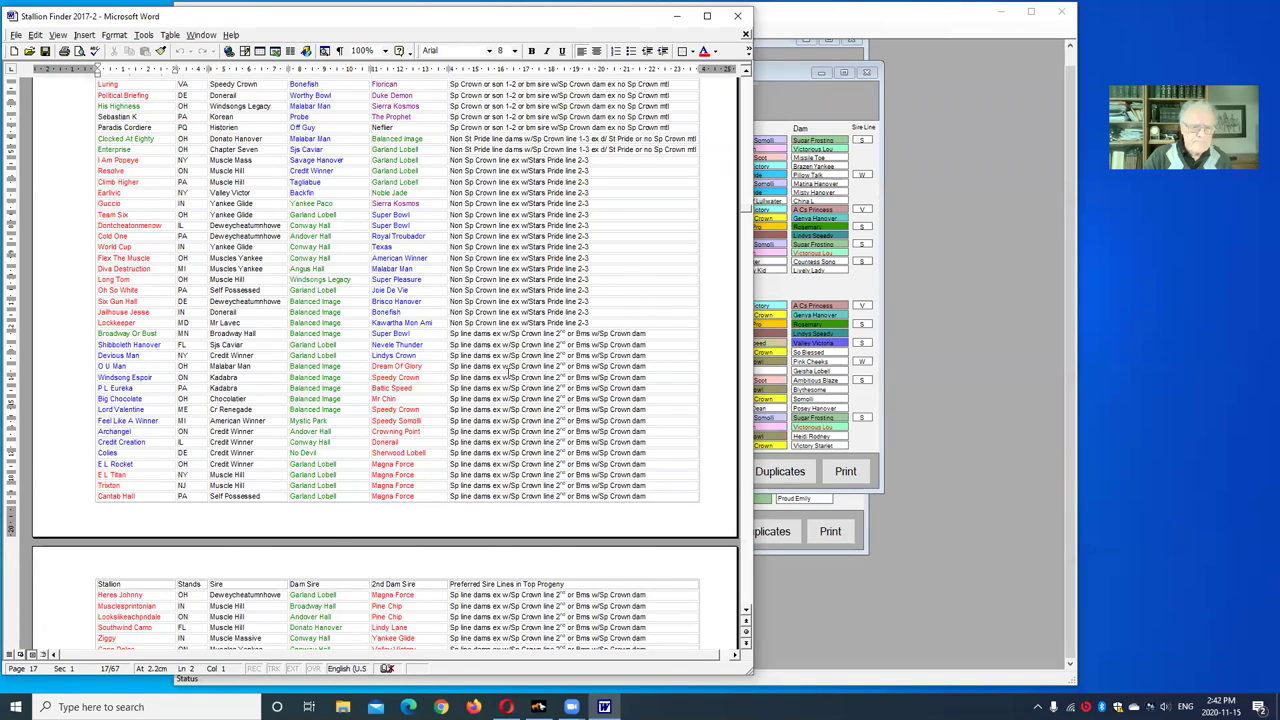
scroll(508, 371, down, 2)
scroll(508, 371, down, 2)
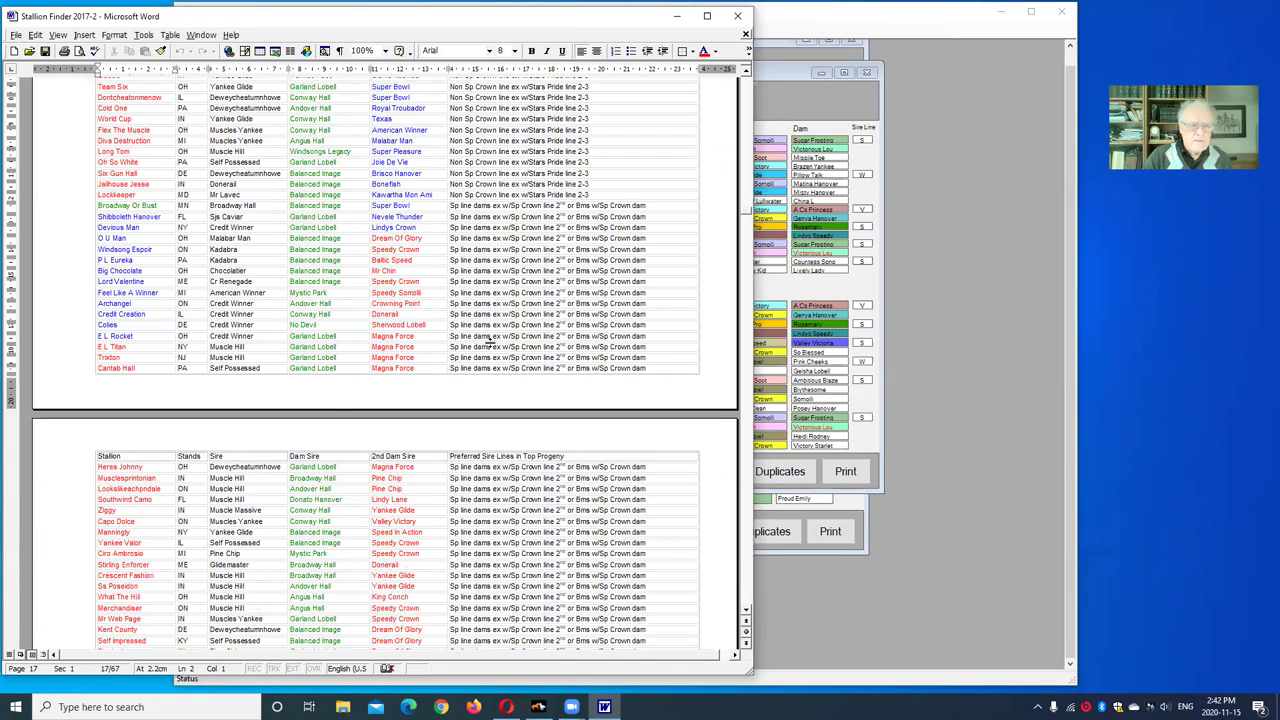
scroll(490, 343, down, 2)
scroll(456, 312, down, 2)
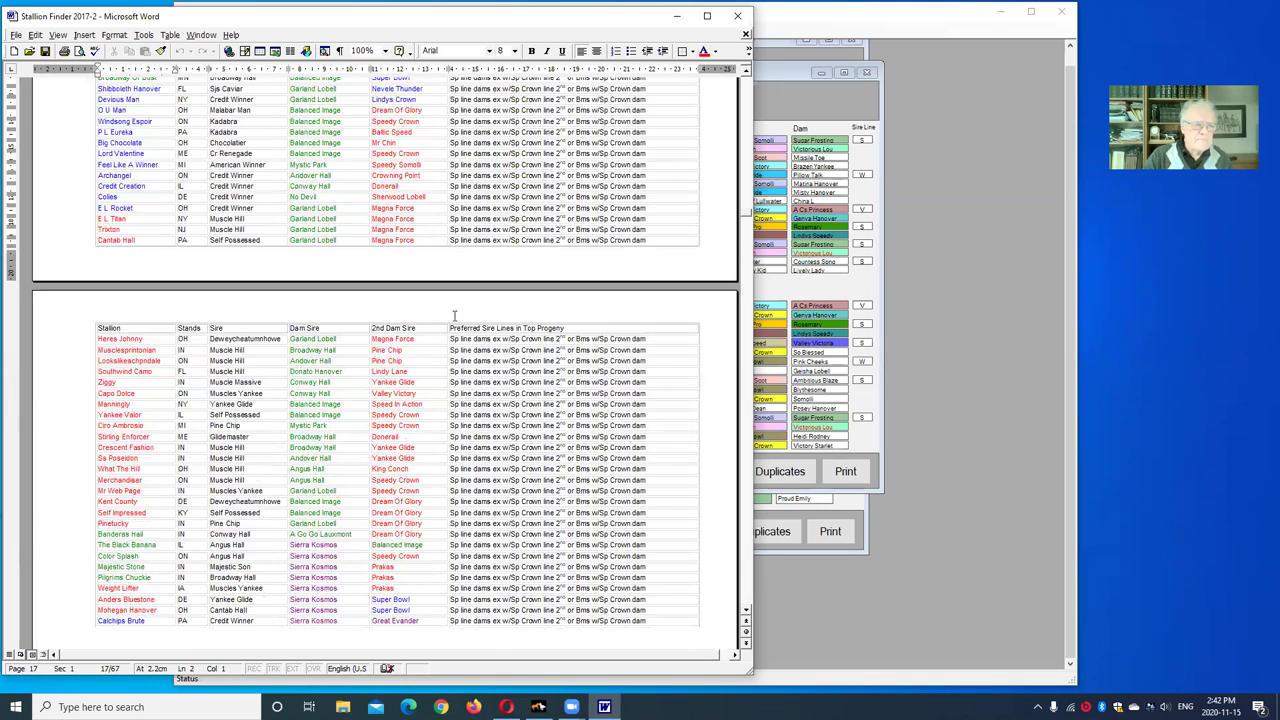
scroll(454, 320, down, 1)
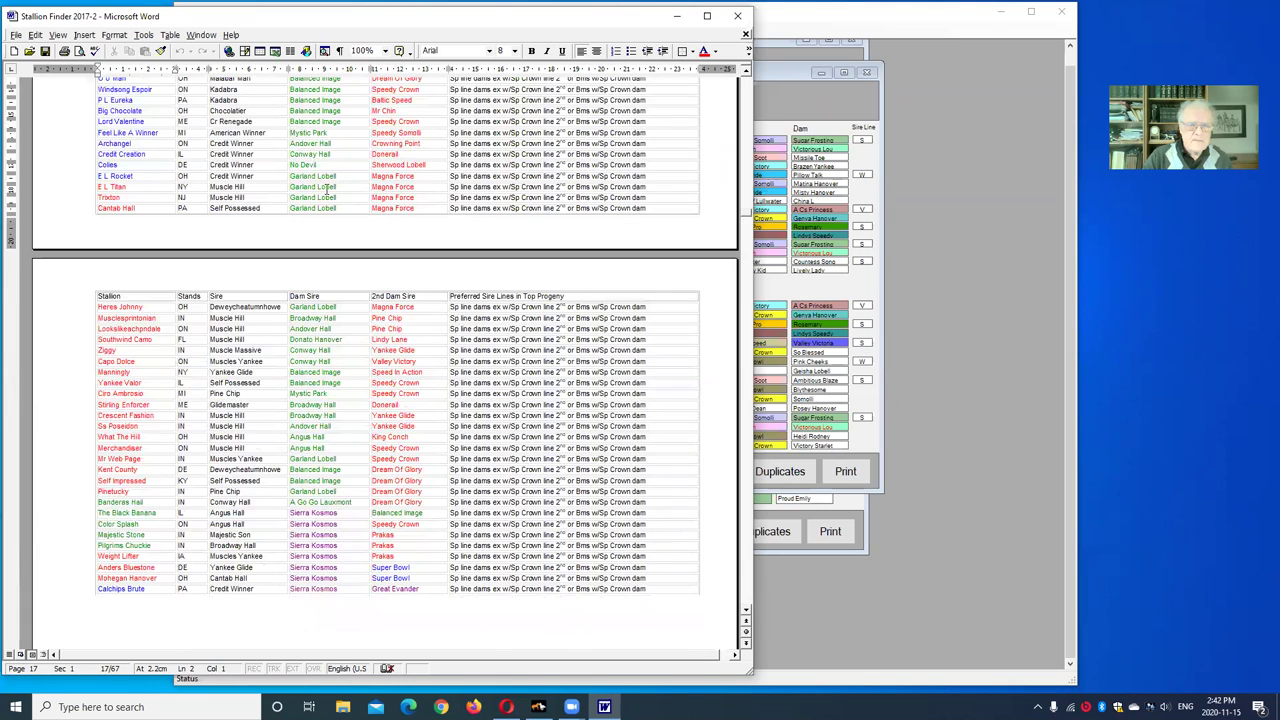
Compare Propulsion's hypothetical pedigree in PM Equine with the Muscle Hill entries in the Stallion Finder table
click(843, 296)
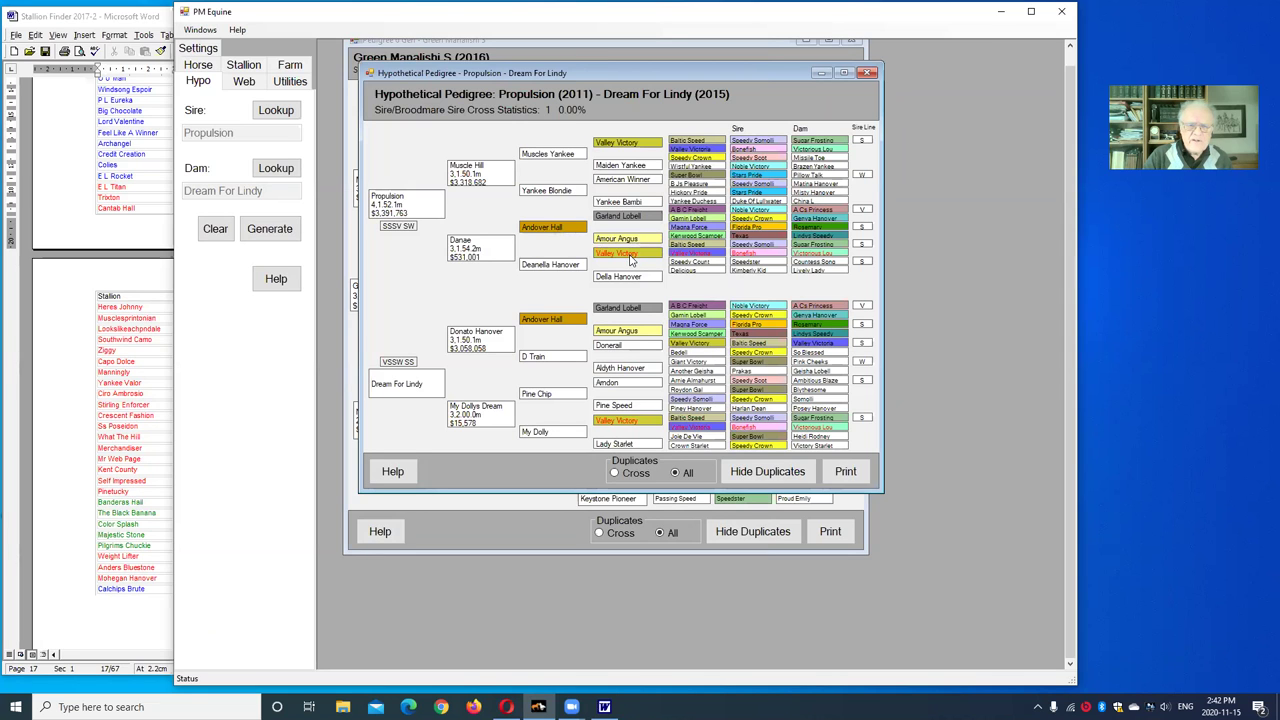
click(61, 352)
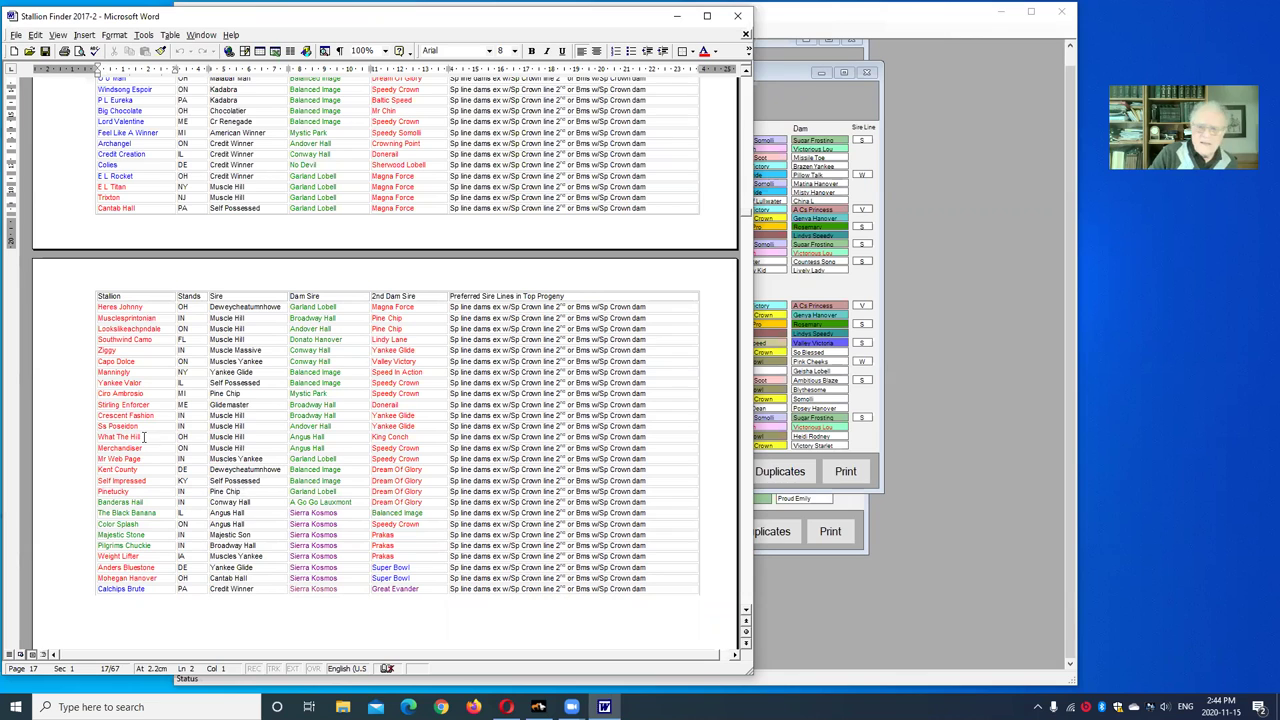
click(925, 320)
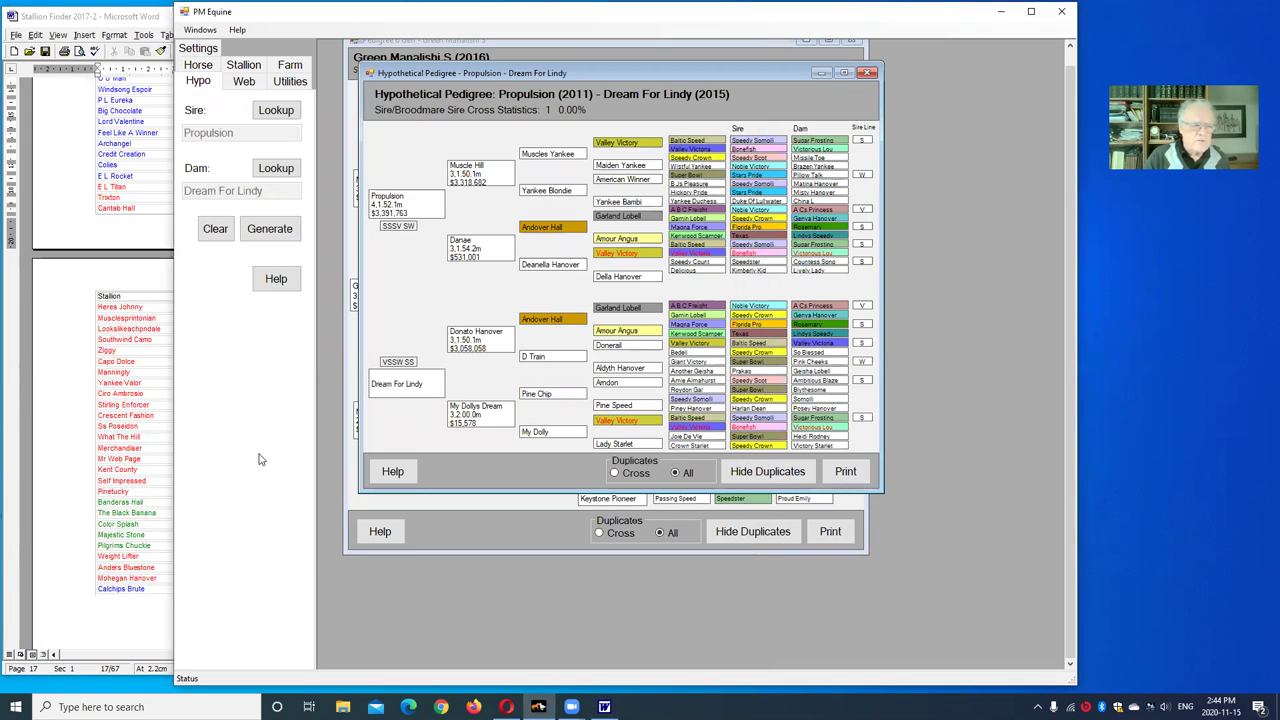
click(69, 441)
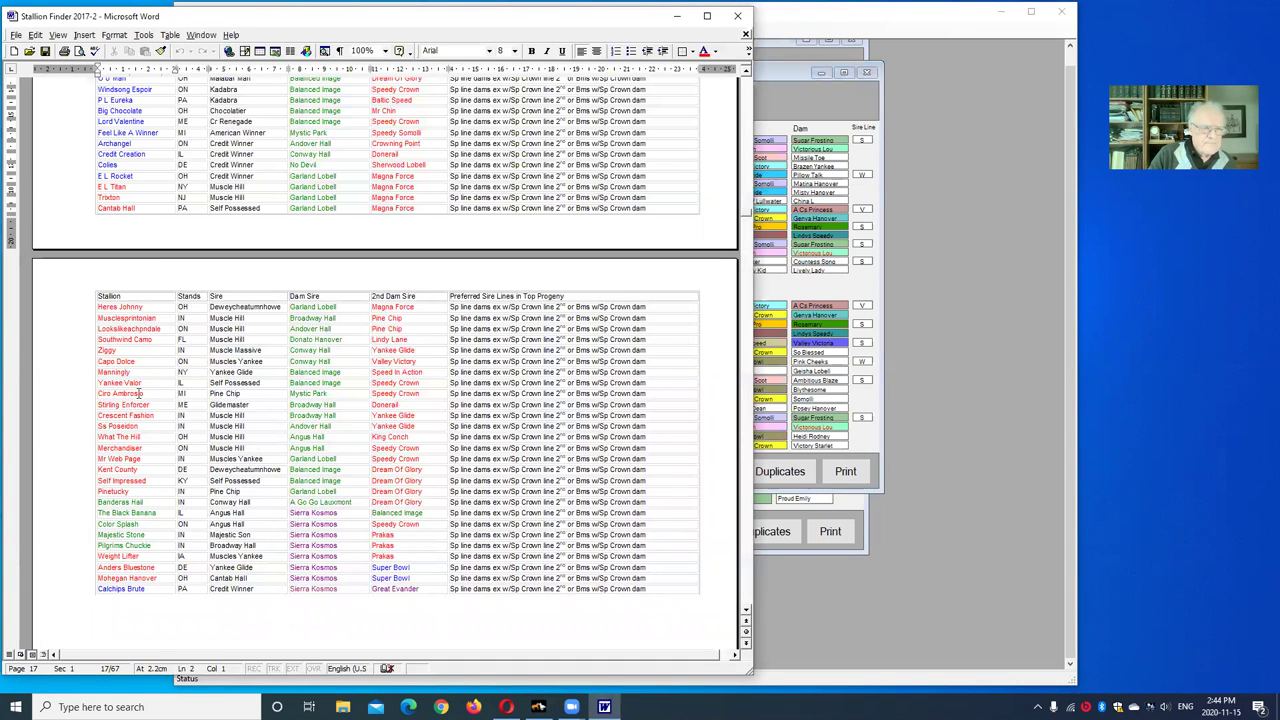
click(920, 294)
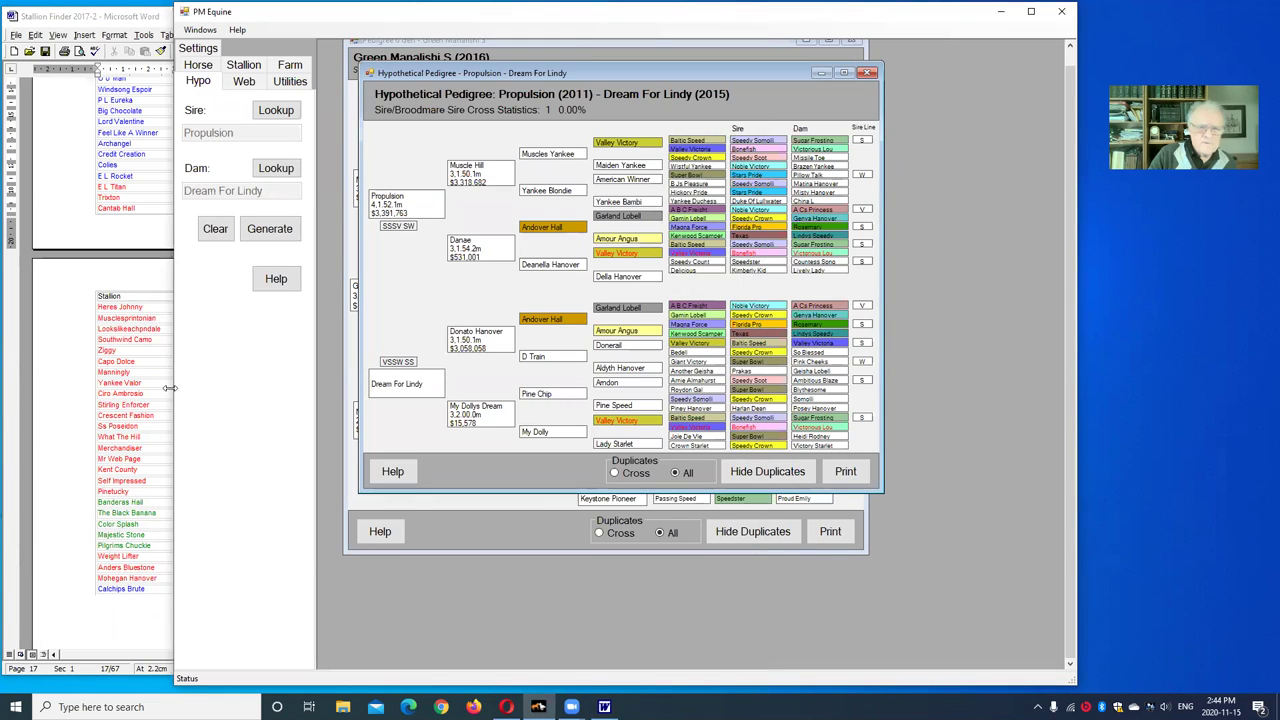
click(57, 410)
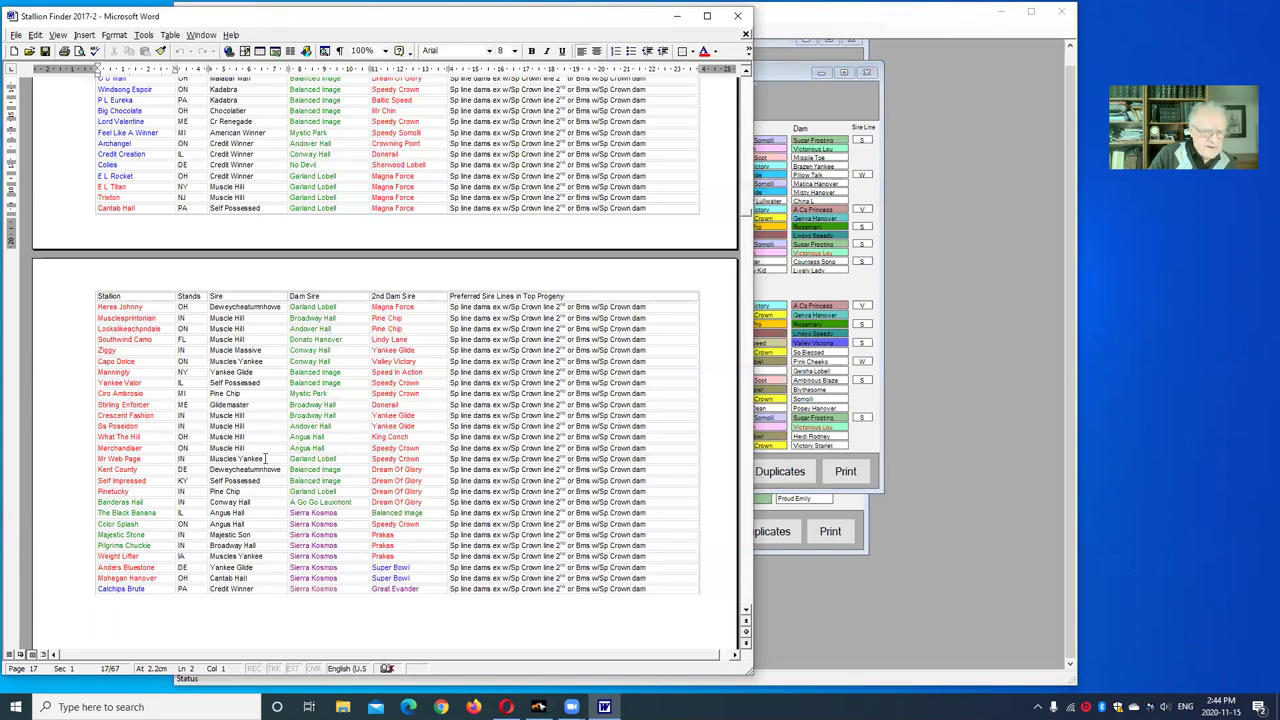
Insert a table row above What The Hill and enter Propulsion as the stallion
click(80, 438)
right_click(86, 440)
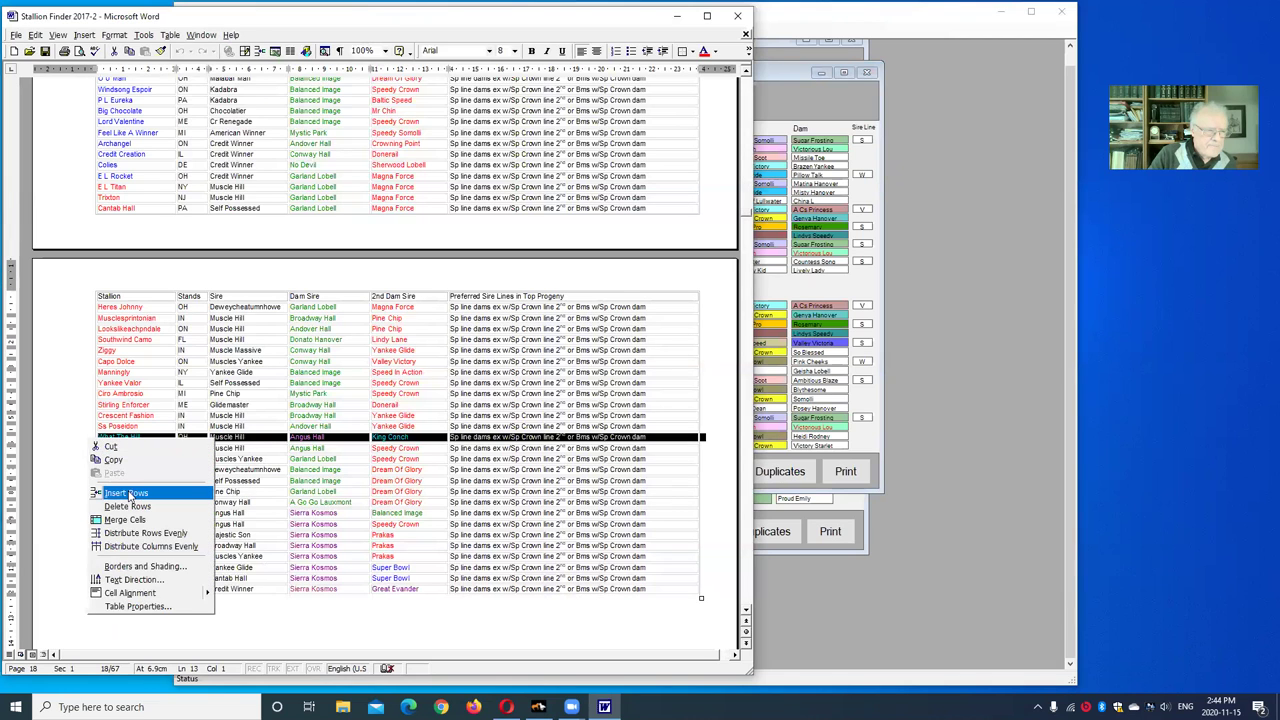
click(127, 492)
click(135, 441)
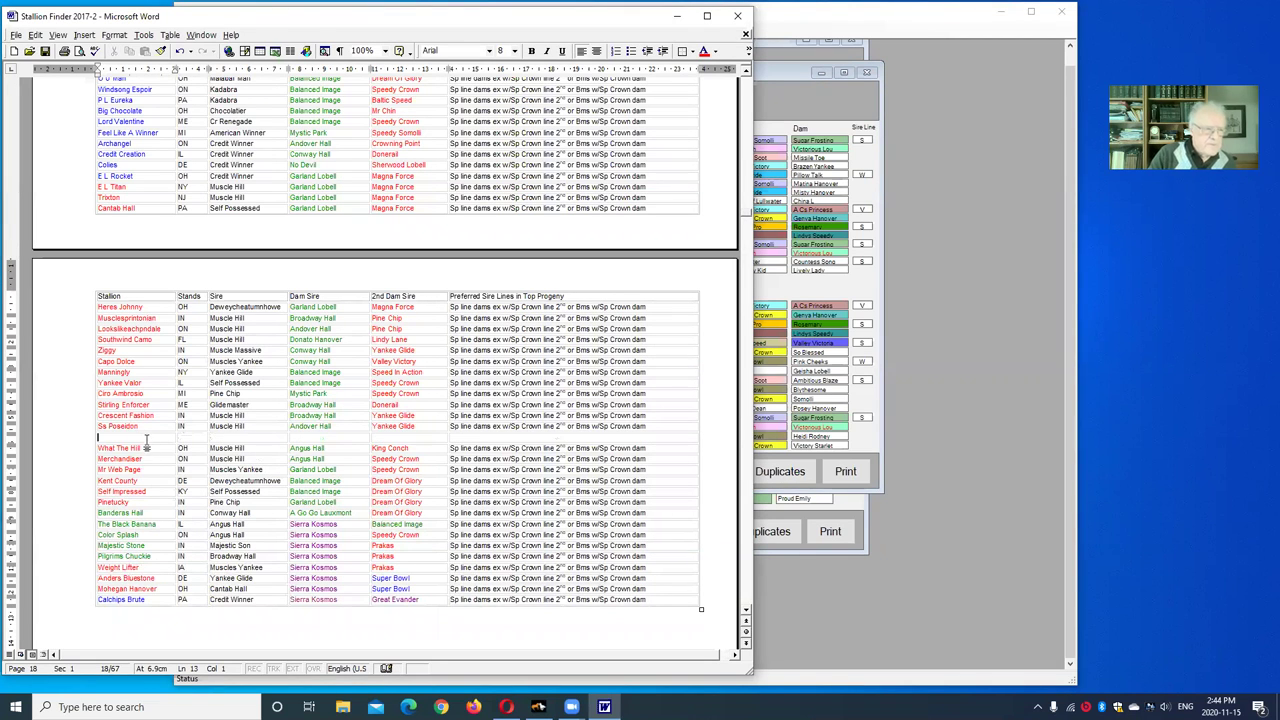
text(P)
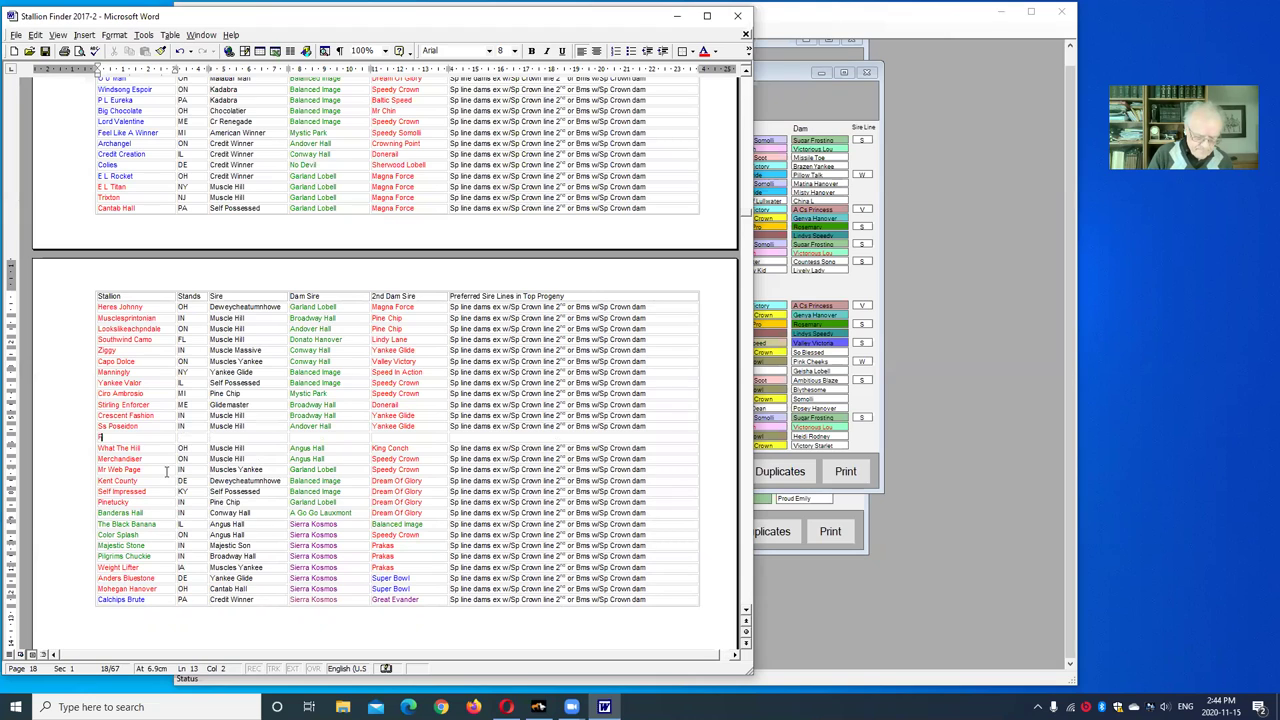
text(rouulsion)
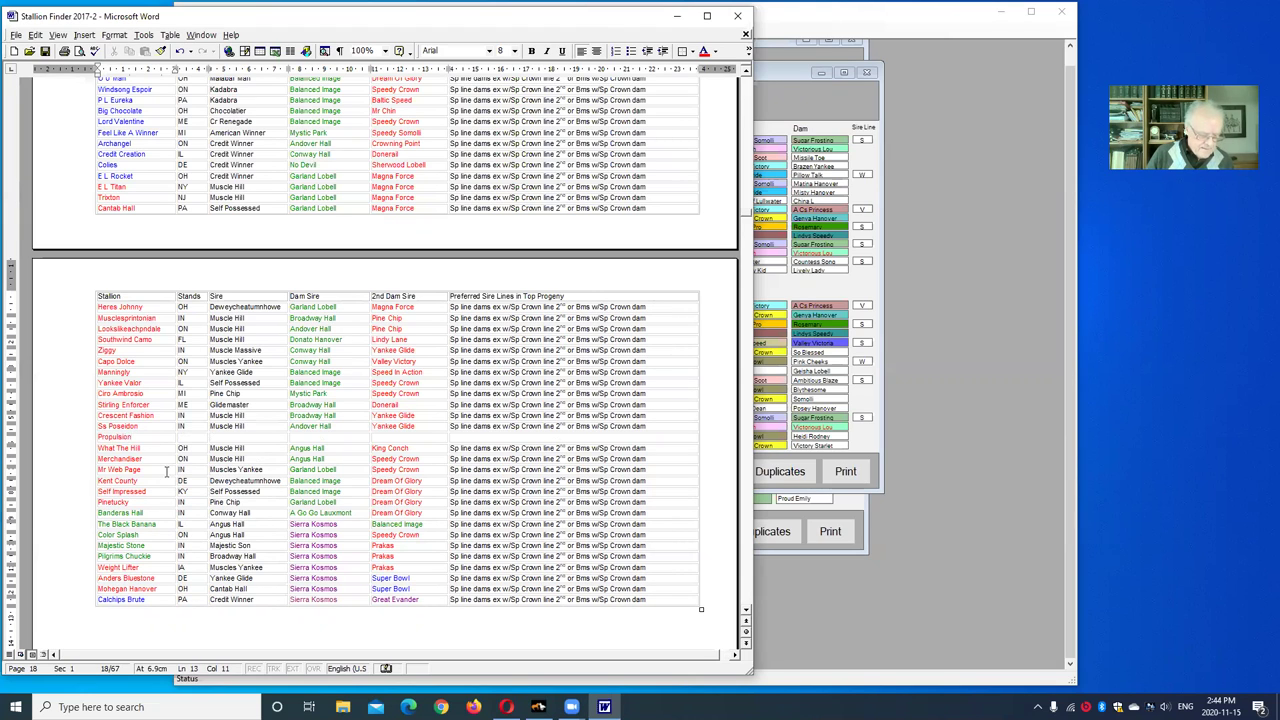
Fill in Propulsion's row with NJ for Stands, Muscle Hill as sire and Andover Hall as dam sire
key(Tab)
text(NJ)
key(Tab)
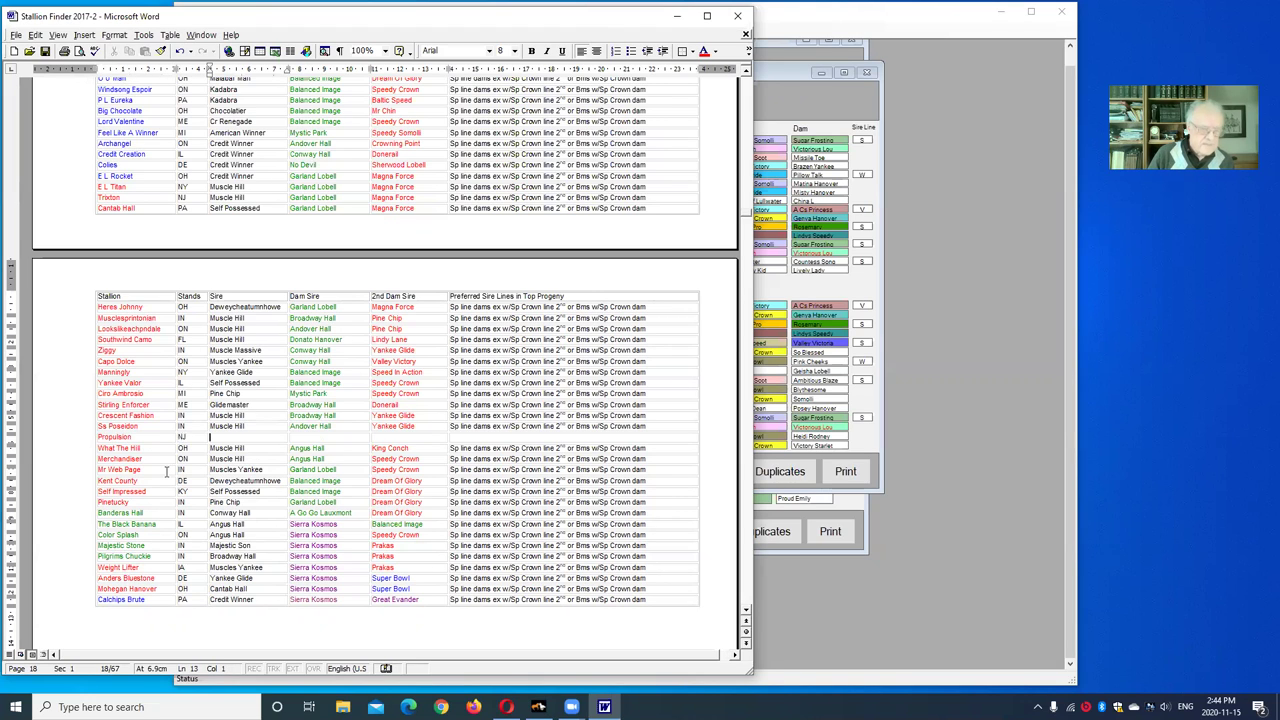
text(Muscle Hill)
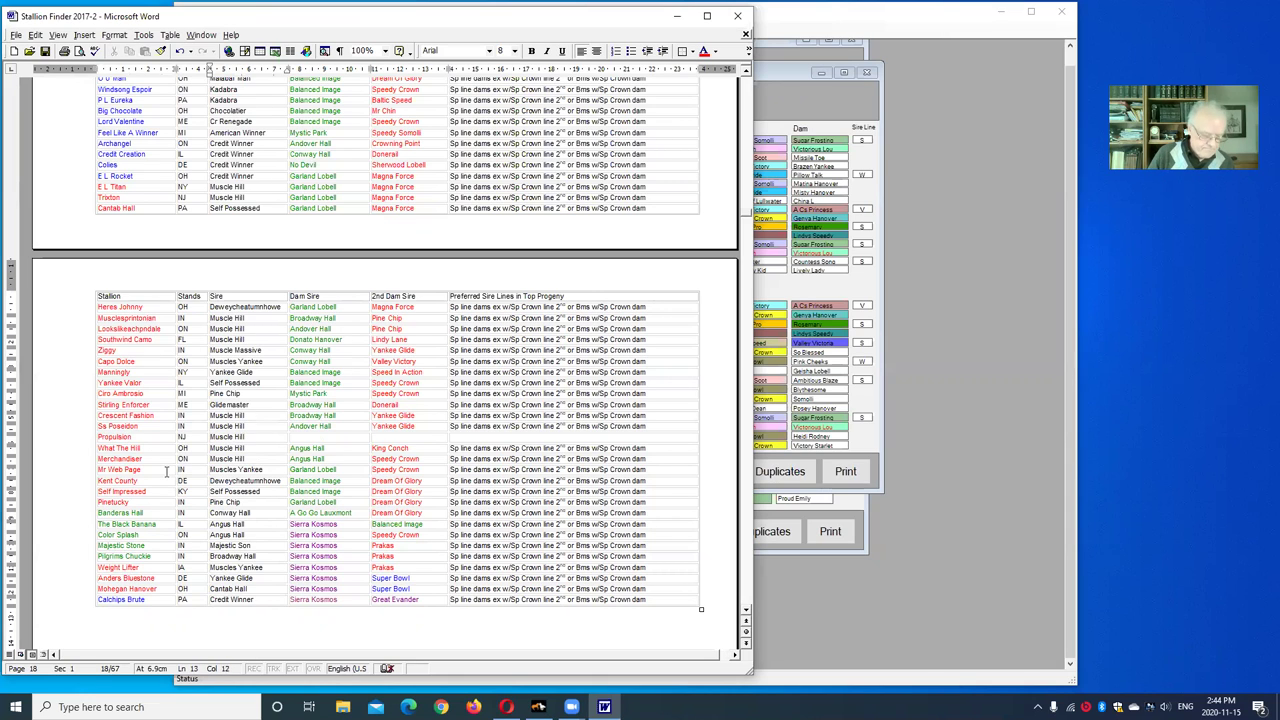
key(Tab)
text(A)
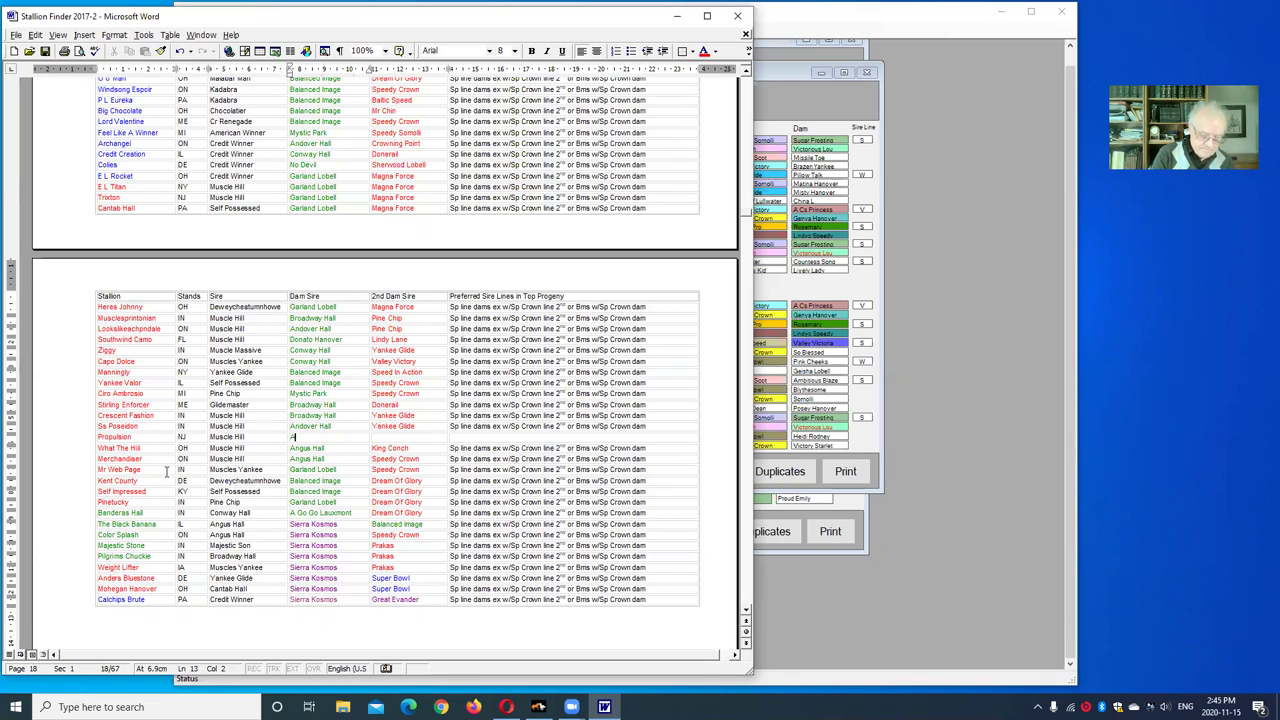
text(ndover Hall)
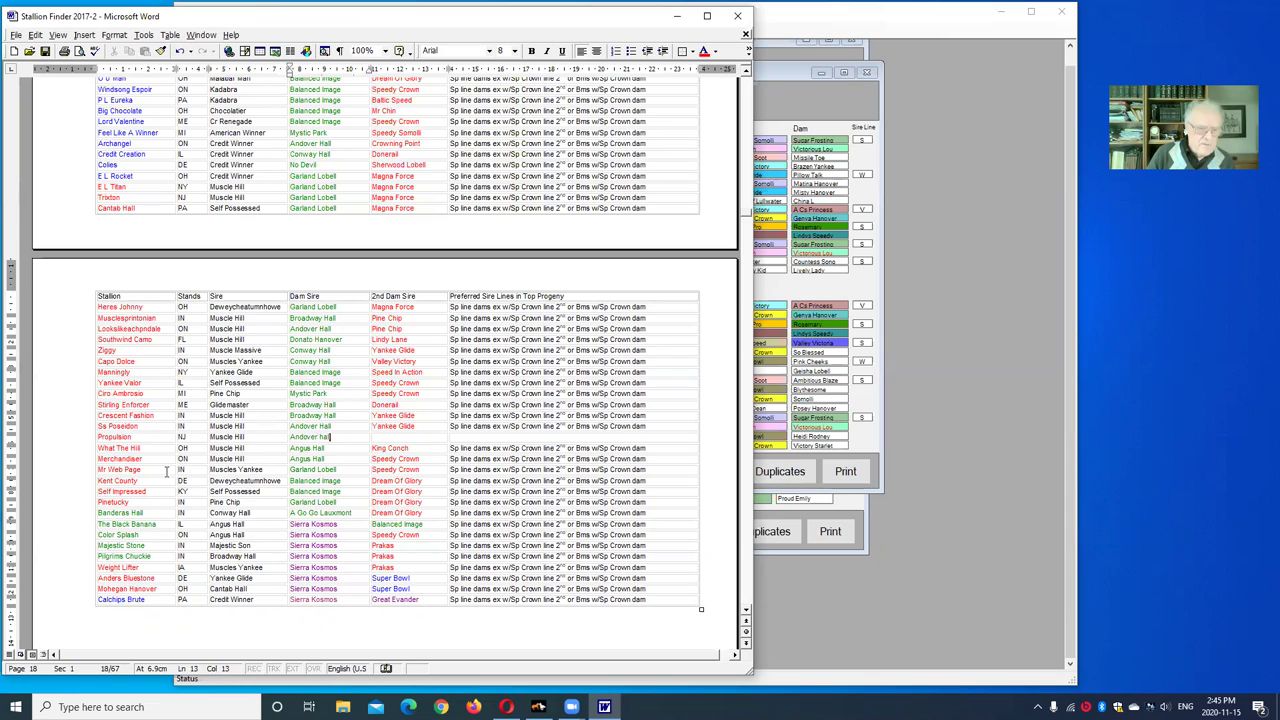
key(BackSpace)
key(BackSpace)
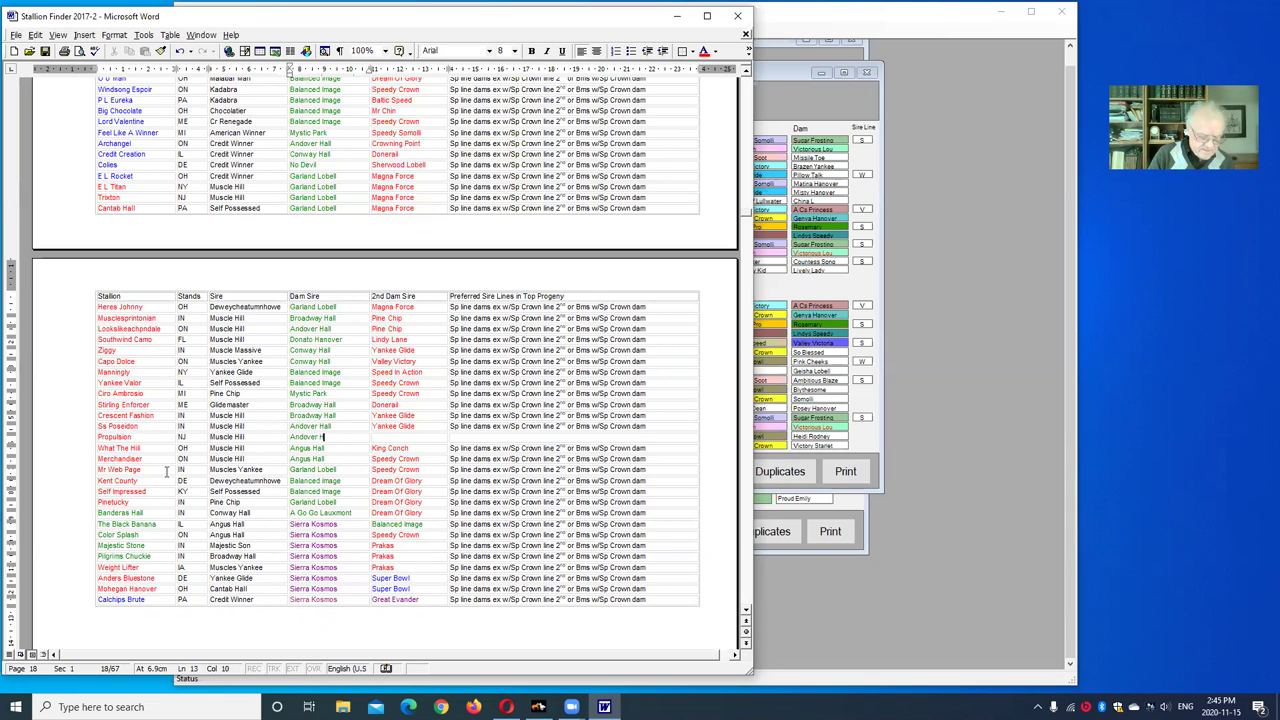
text(all)
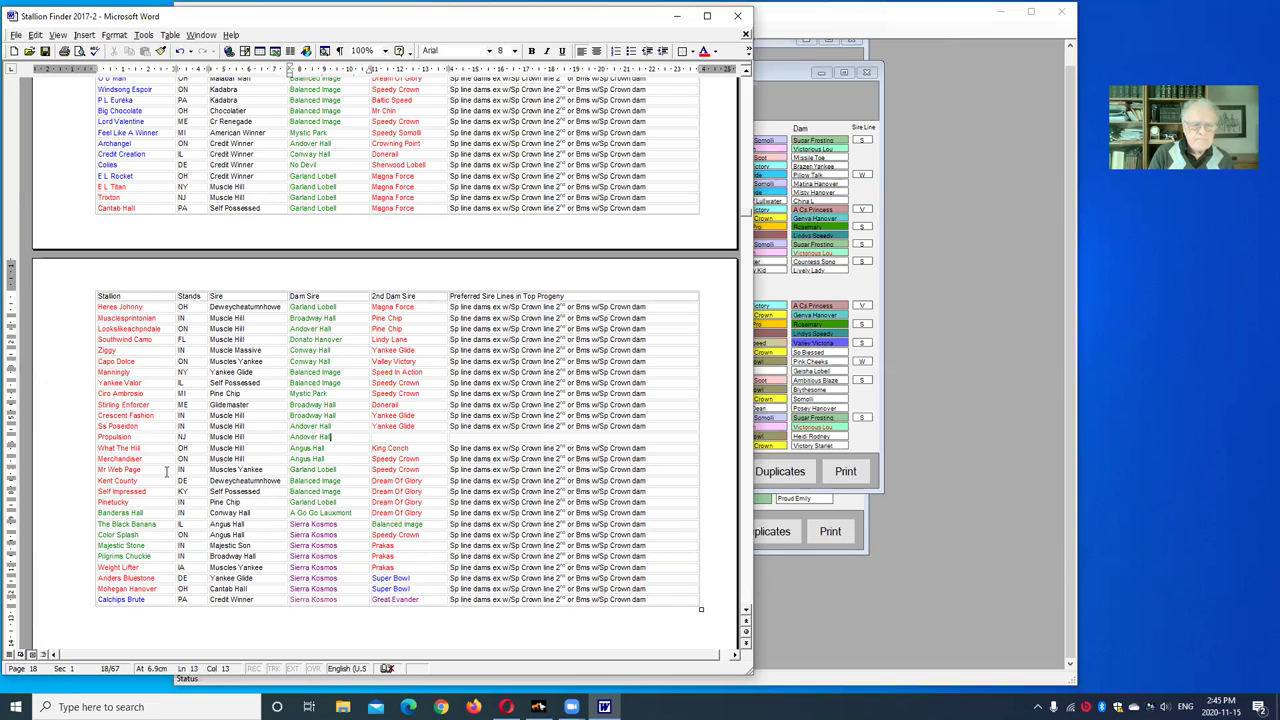
Check Propulsion's pedigree in PM Equine and enter Valley Victory as his 2nd dam sire in the table
key(Tab)
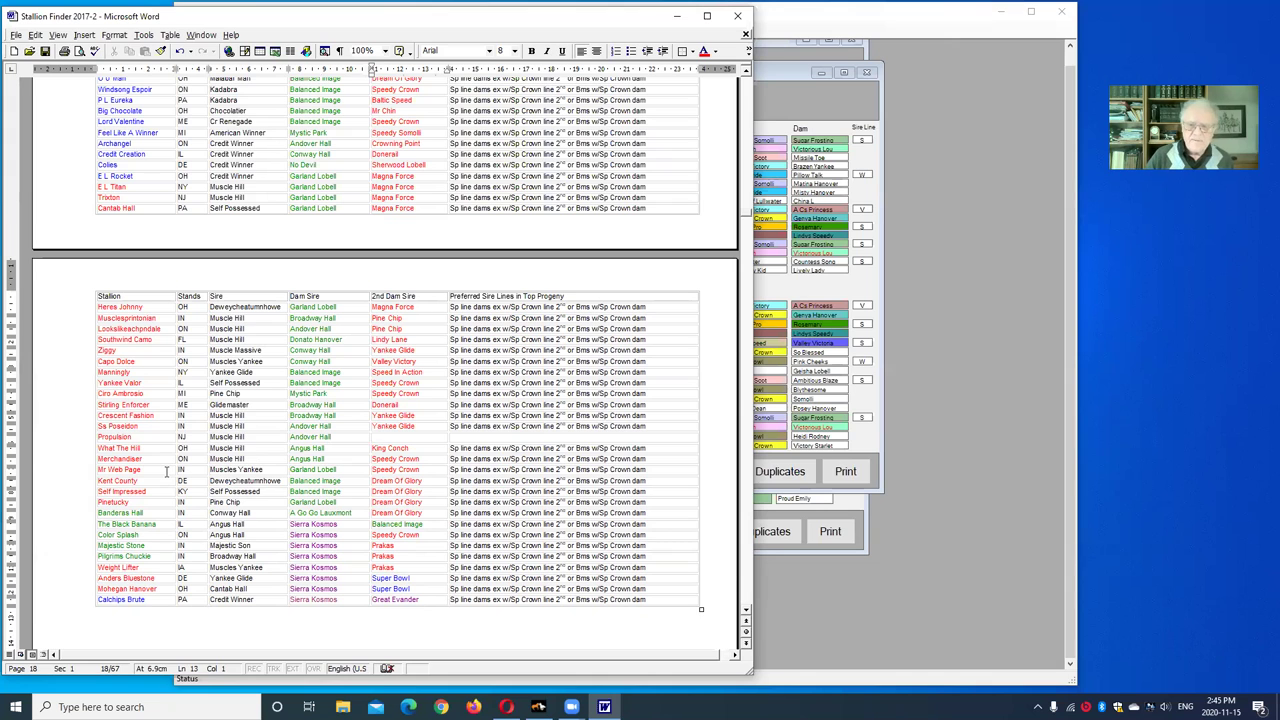
click(930, 372)
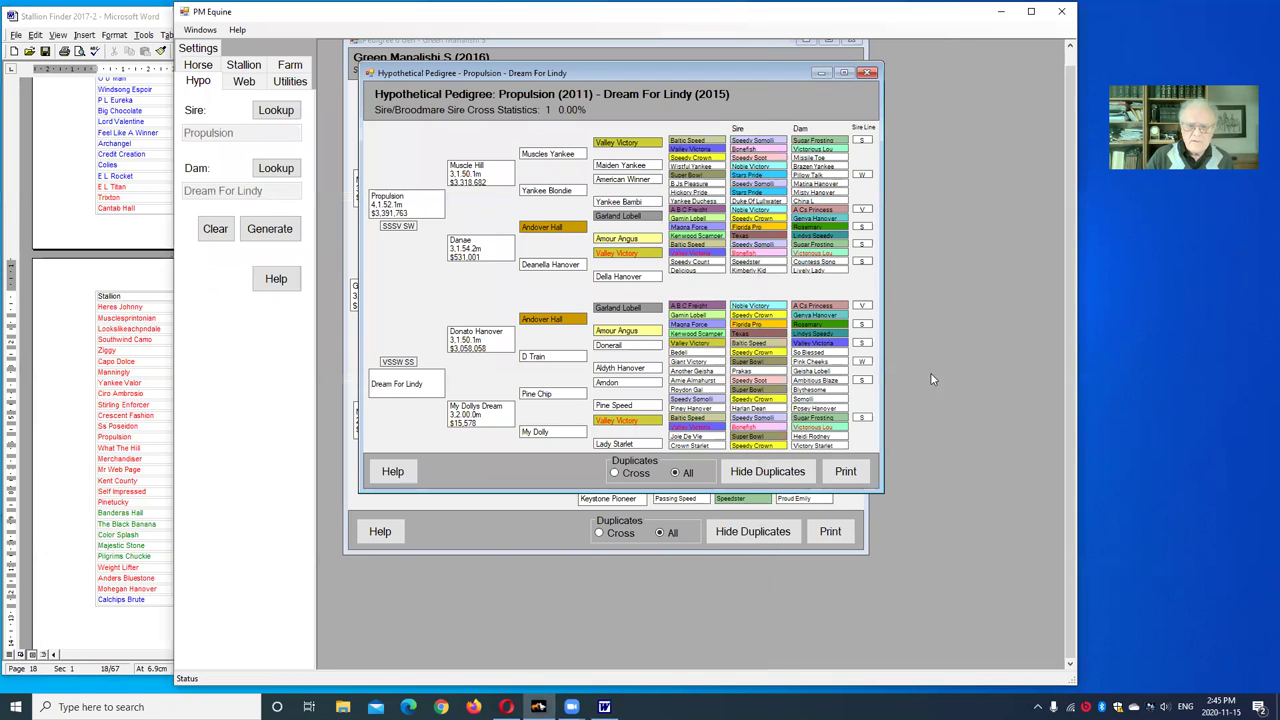
click(68, 478)
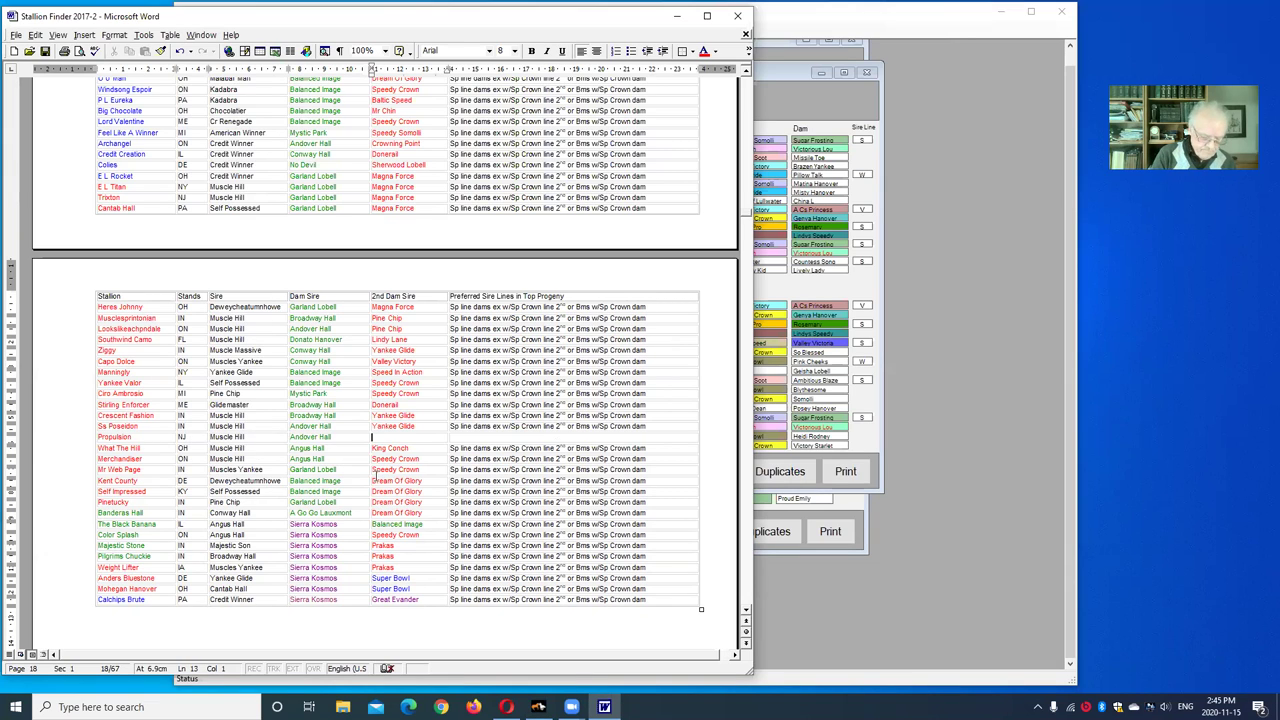
text(Valle)
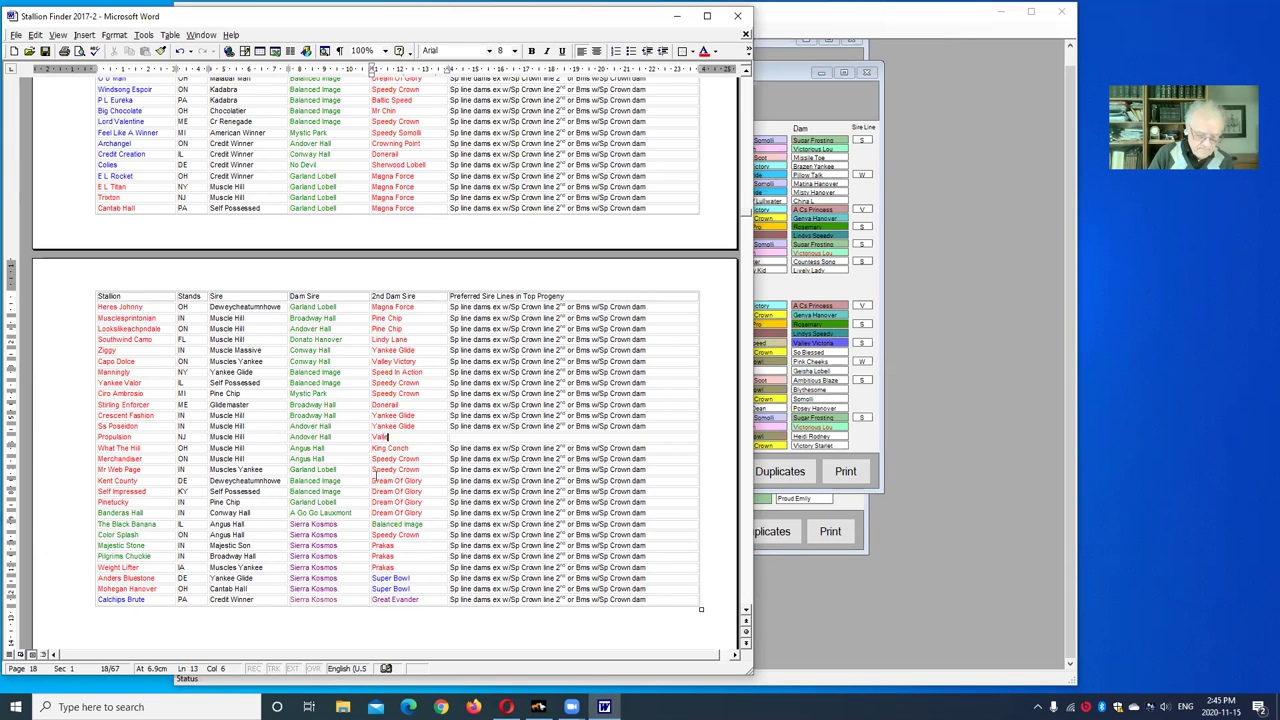
text(y Victory)
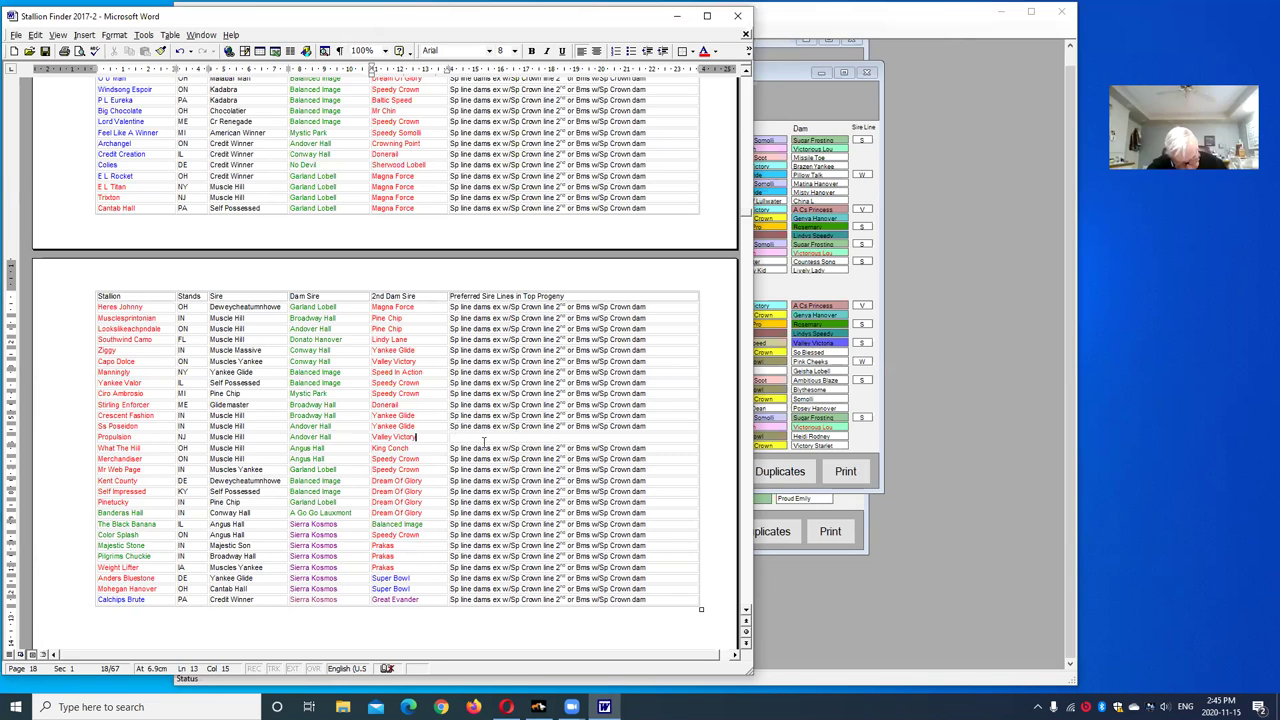
Copy the Preferred Sire Lines text from Sa Poseidon's row into the same column of Propulsion's row
drag(636, 427, 459, 427)
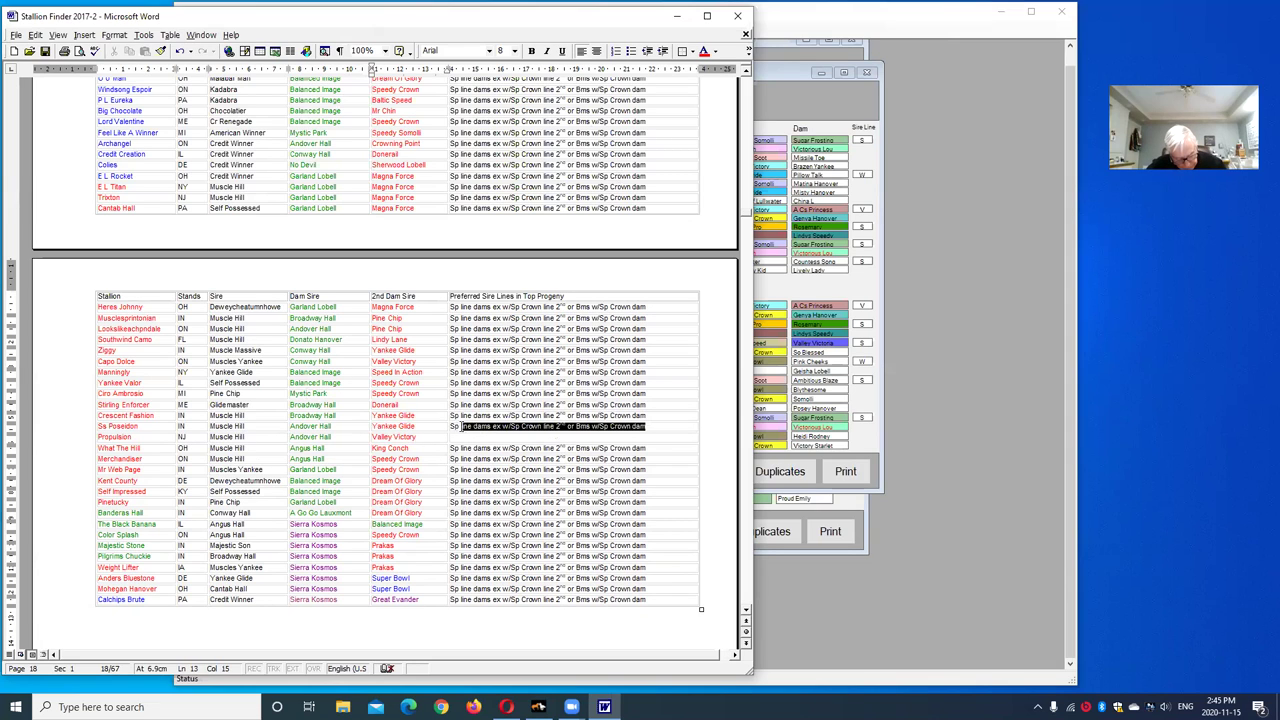
right_click(466, 428)
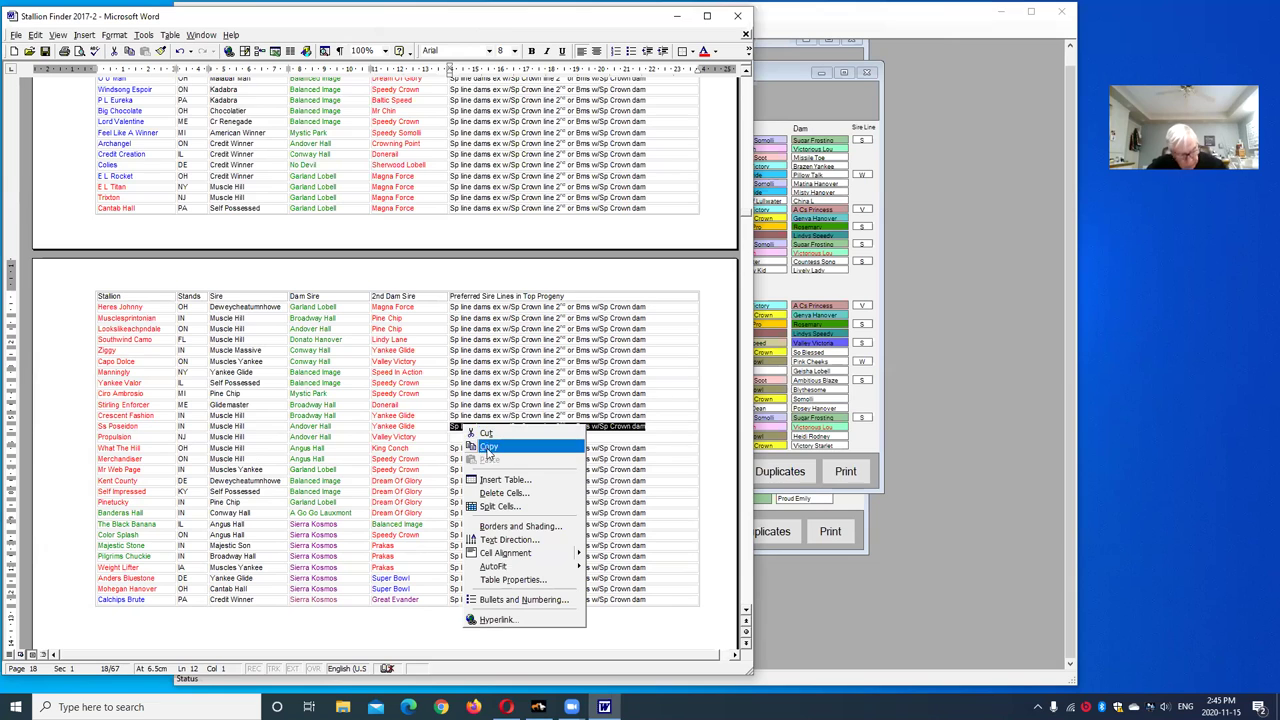
click(488, 447)
click(470, 437)
right_click(470, 437)
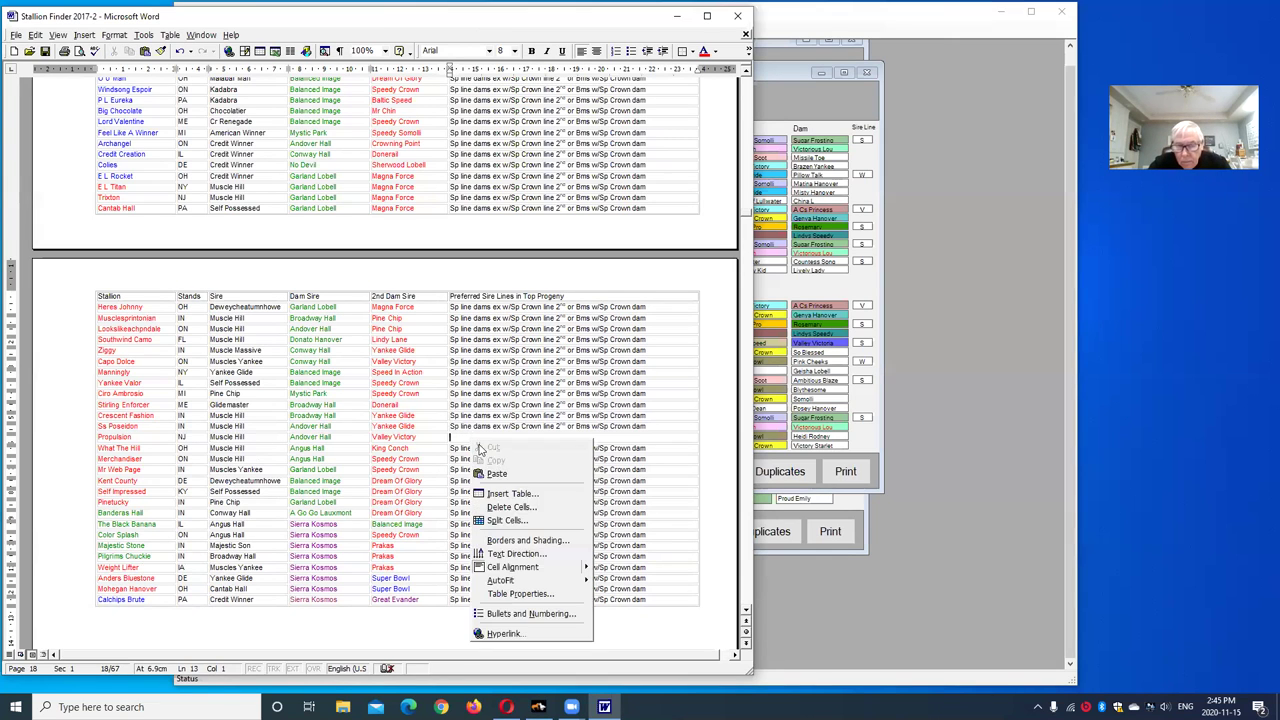
click(498, 474)
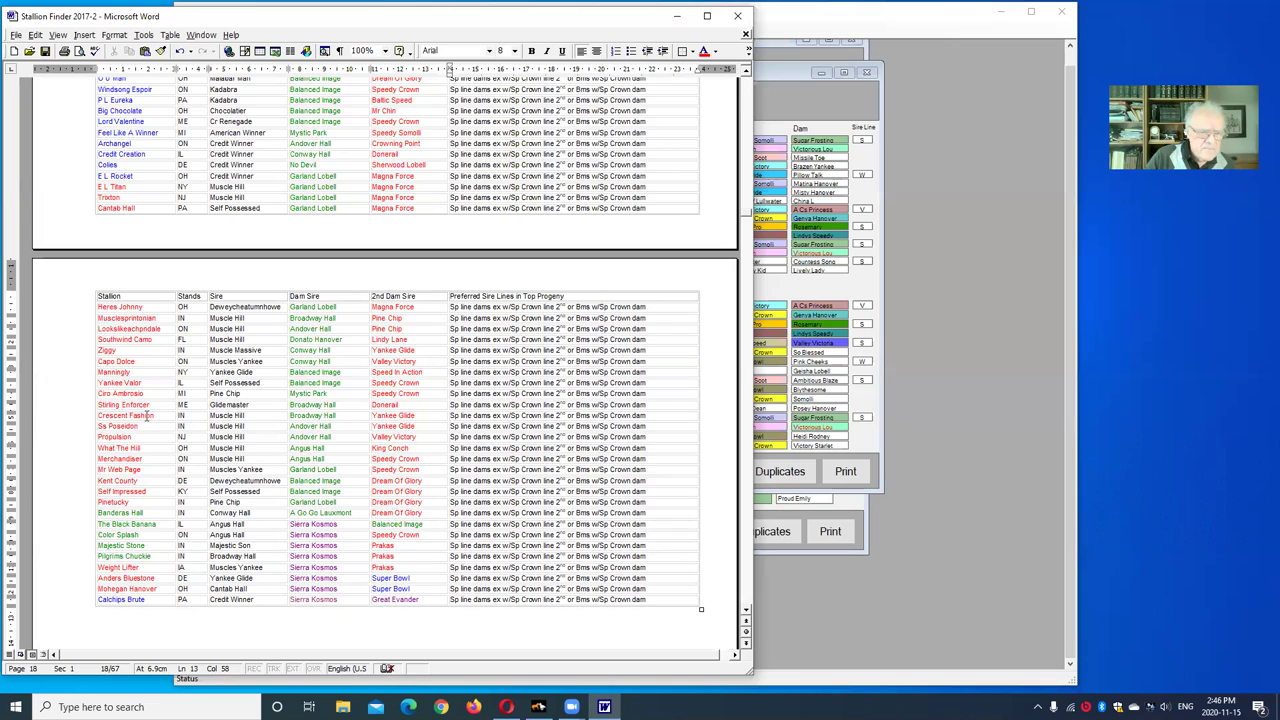
Switch to PM Equine, look up the offspring of Crescent Fashion and move the list clear for reading
click(930, 405)
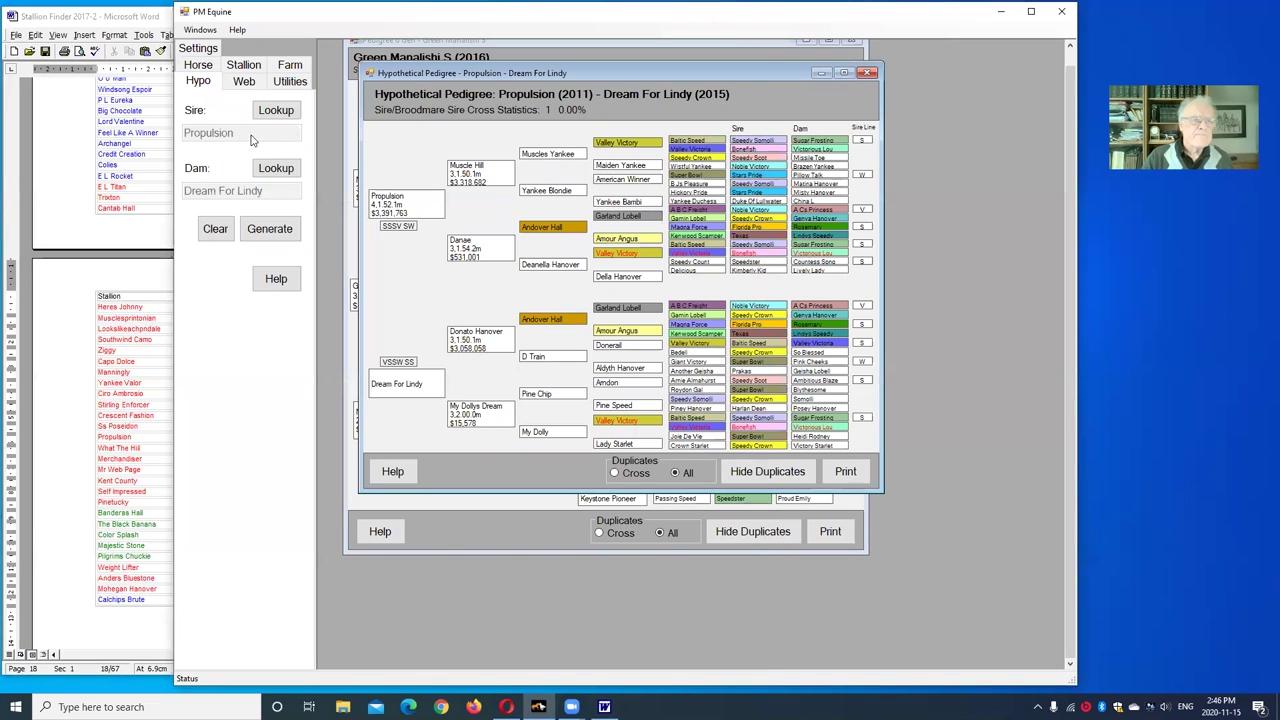
click(210, 67)
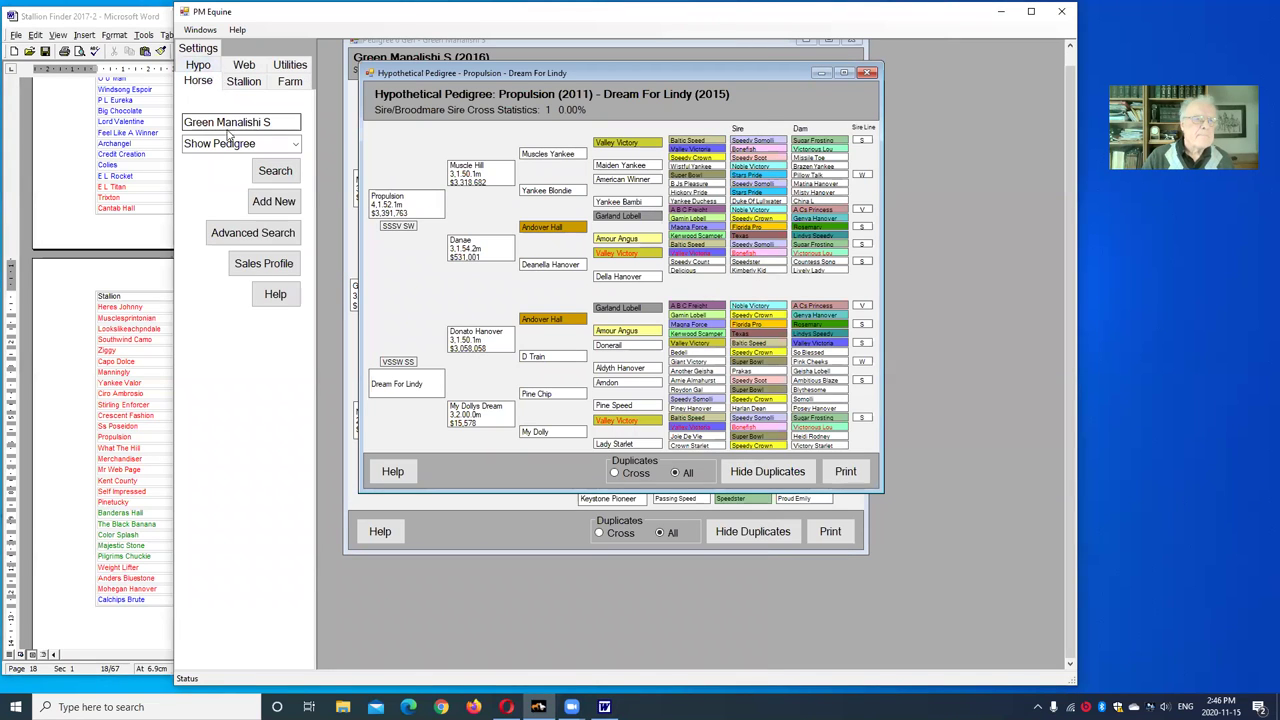
drag(281, 119, 172, 125)
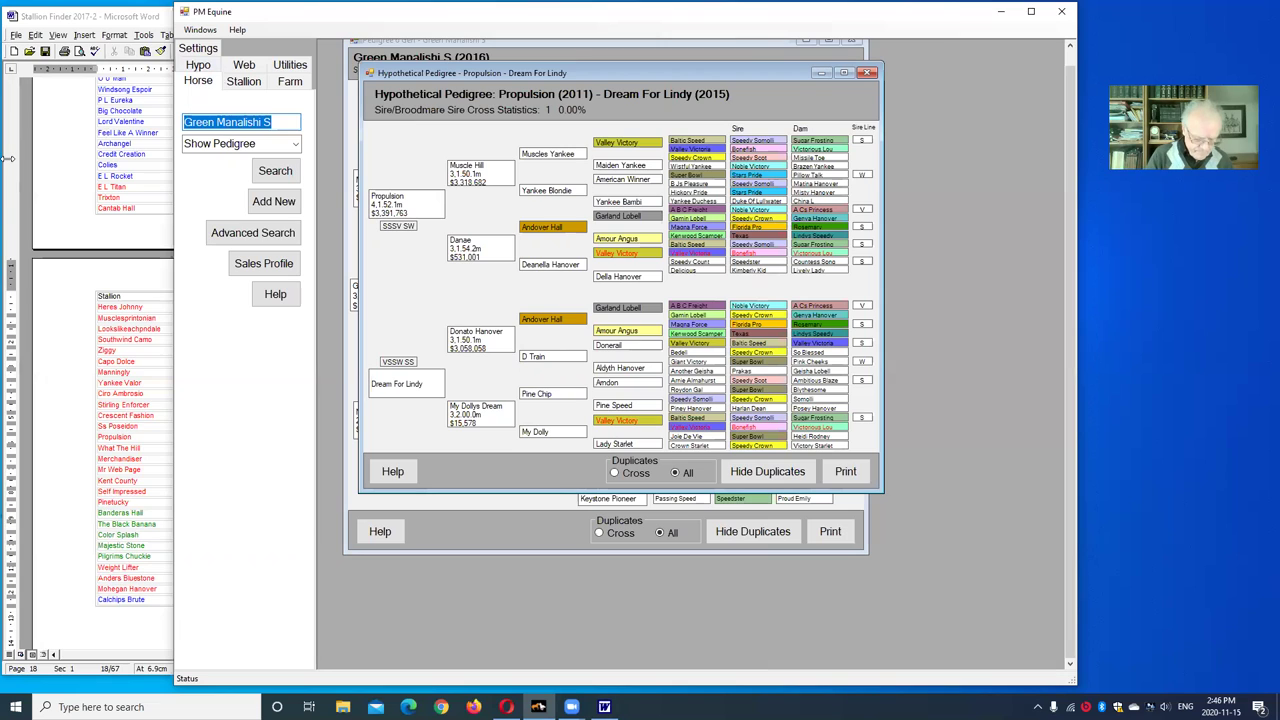
text(crescent)
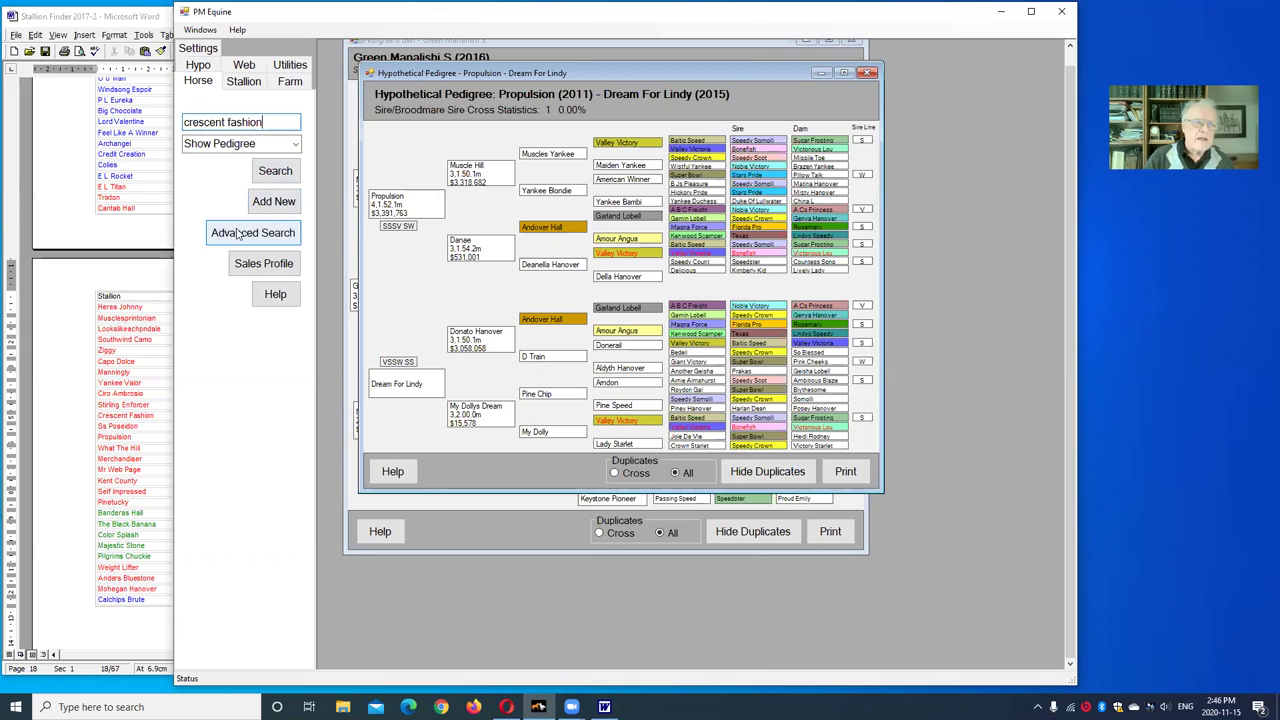
click(295, 144)
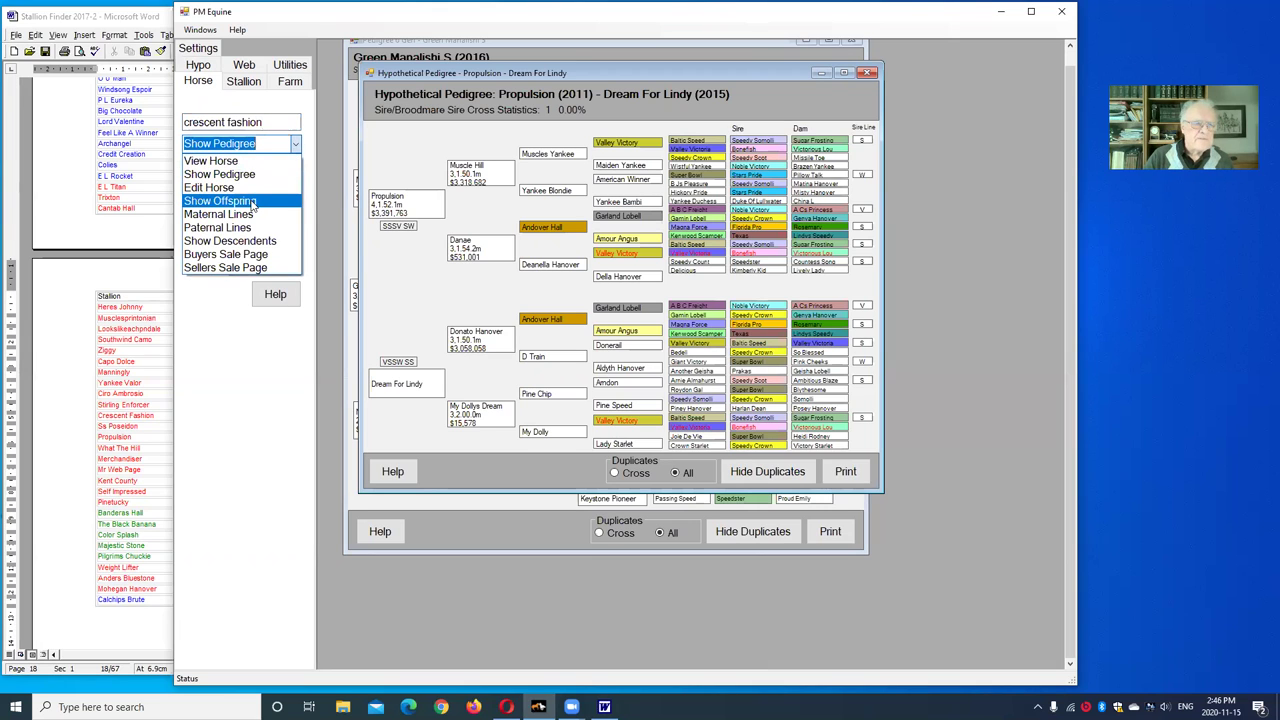
click(252, 202)
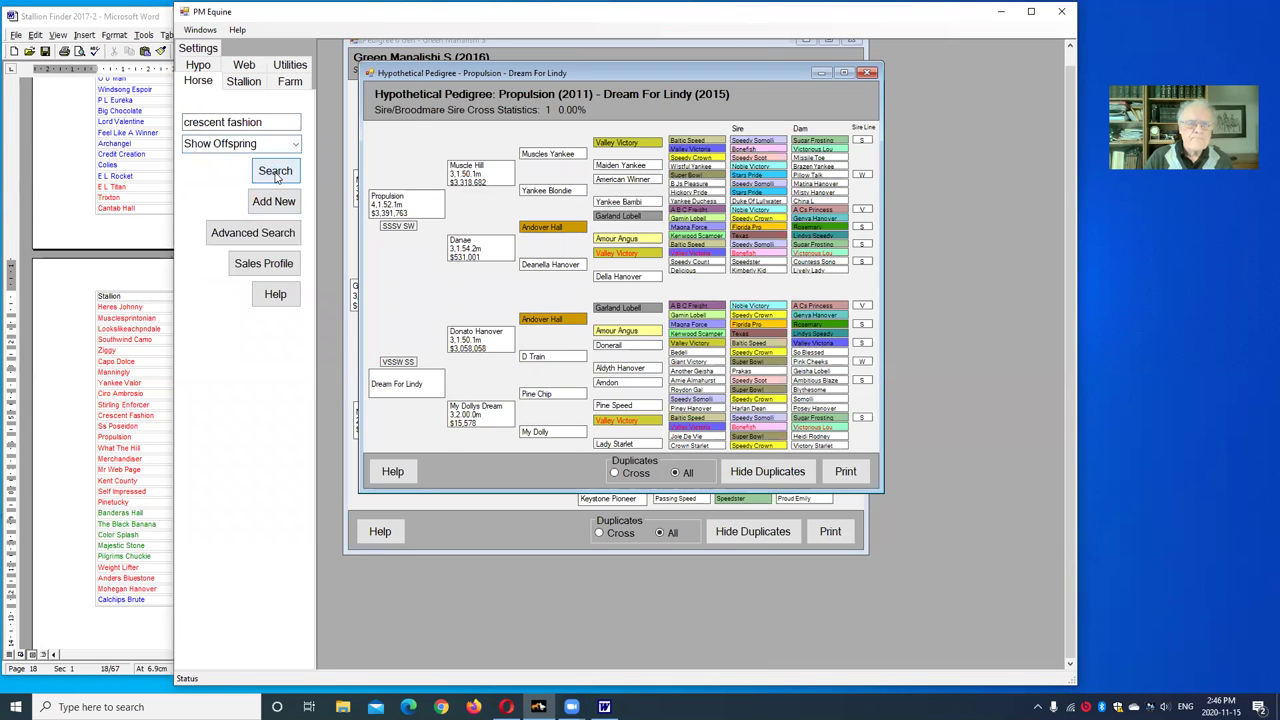
click(276, 172)
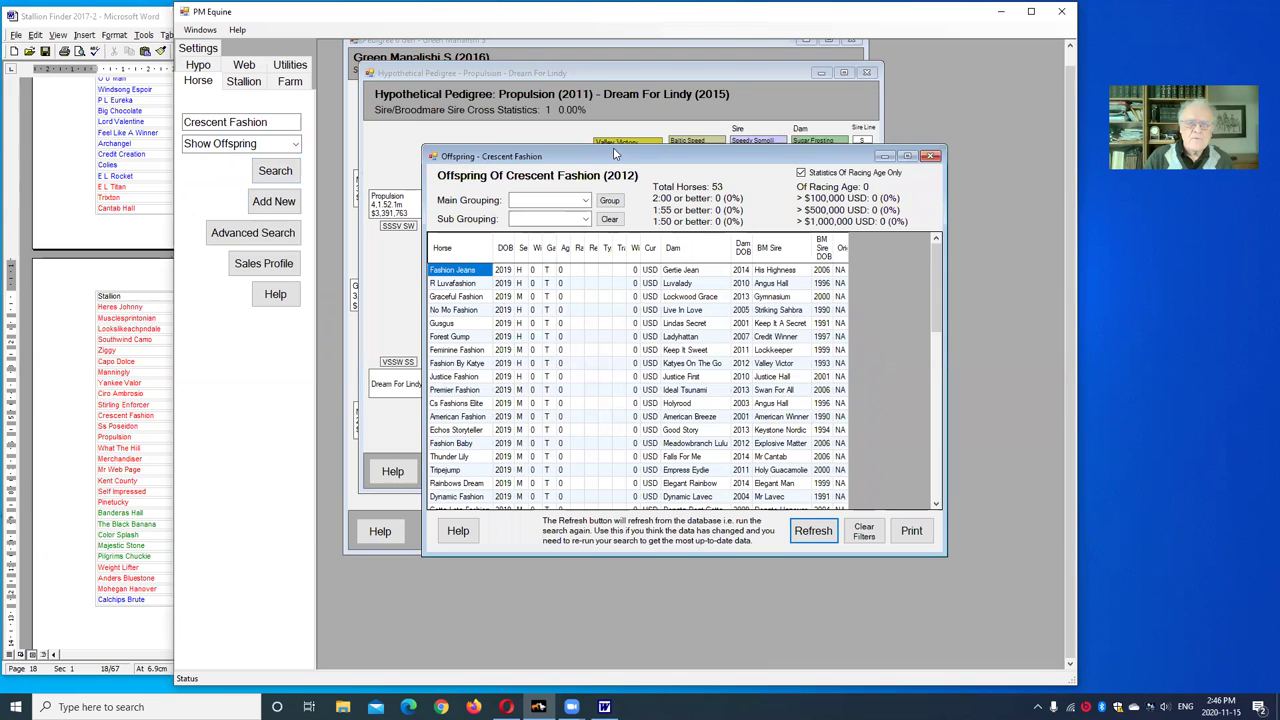
drag(628, 148, 621, 82)
Close the Crescent Fashion offspring list, the Propulsion hypothetical pedigree and the Green Manalishi S pedigree
click(918, 92)
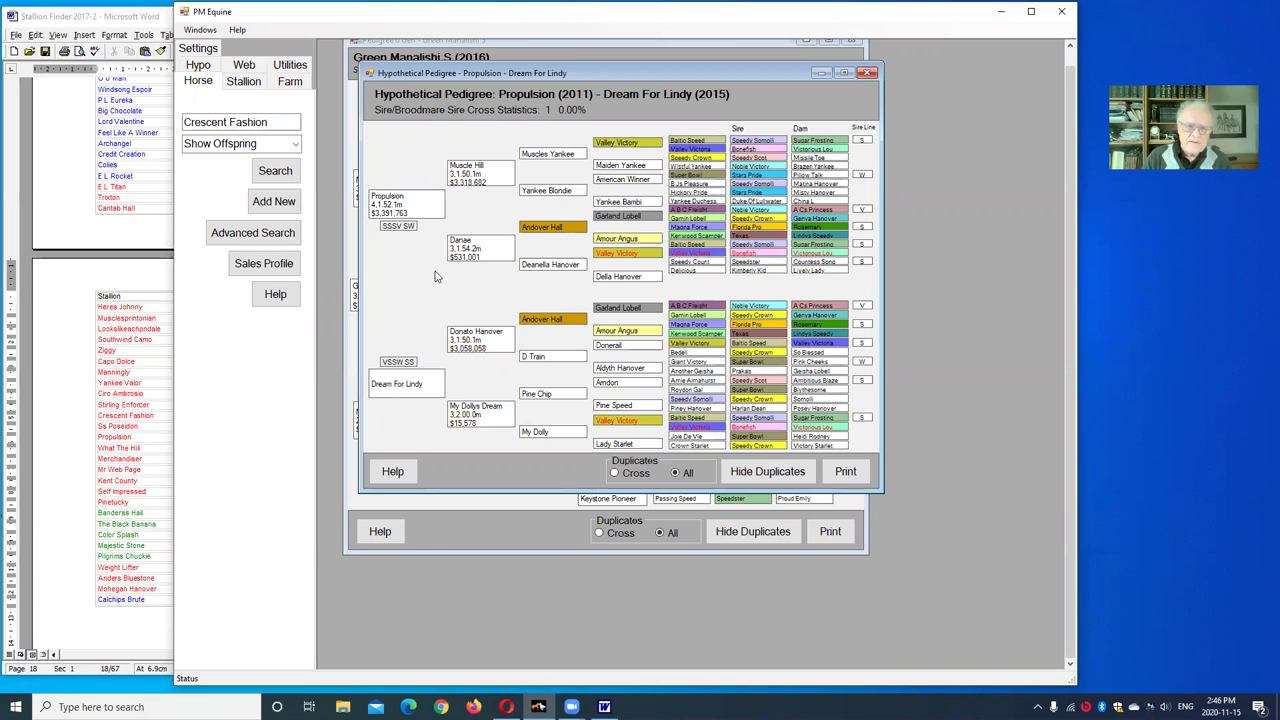
click(868, 74)
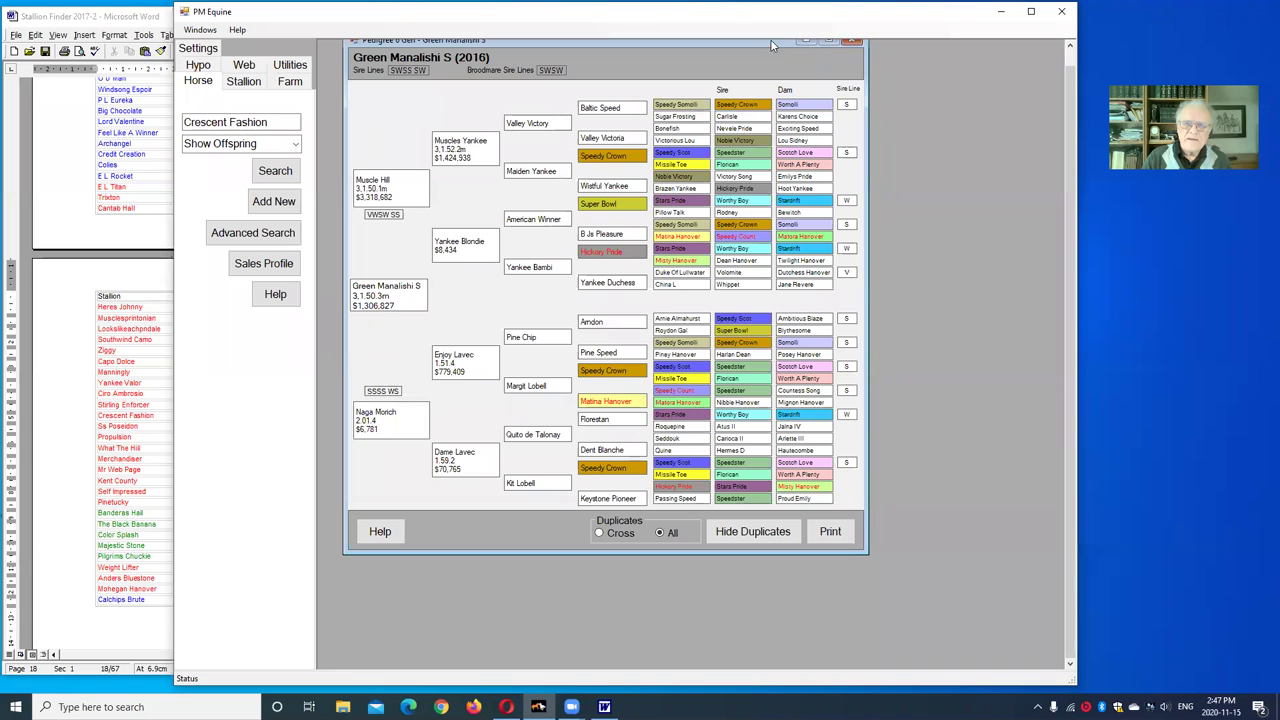
drag(769, 43, 809, 70)
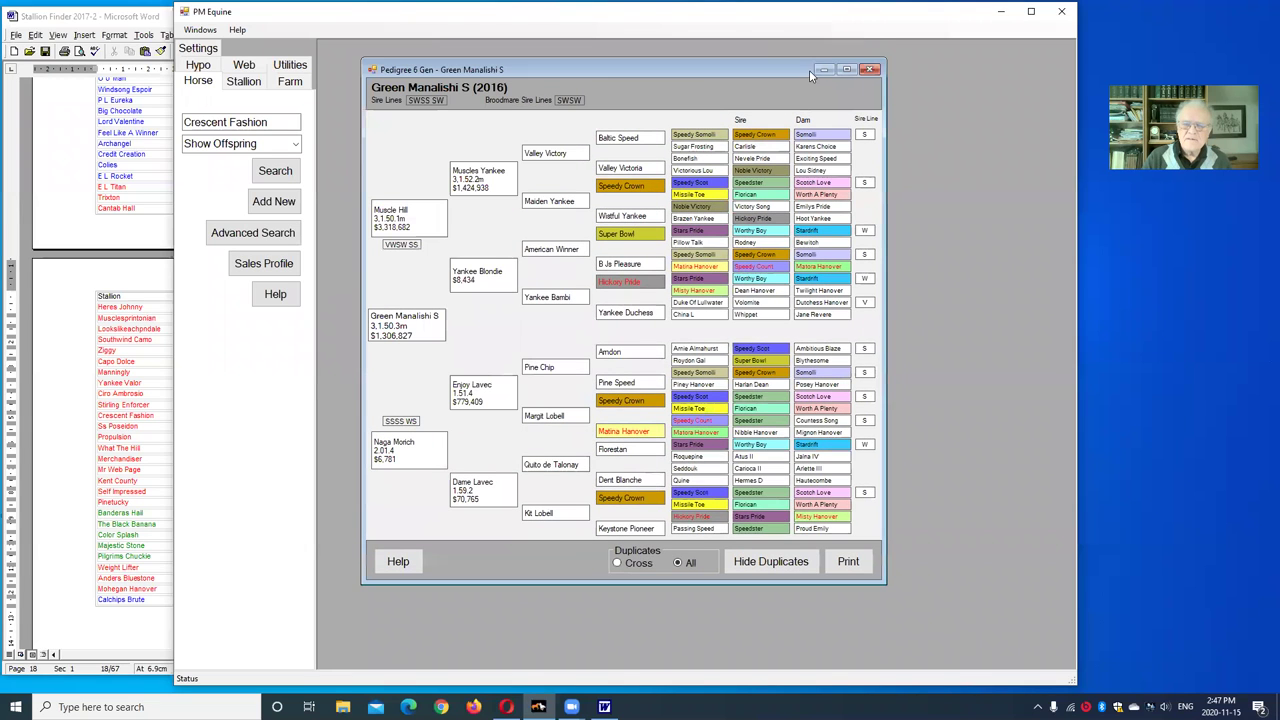
click(871, 68)
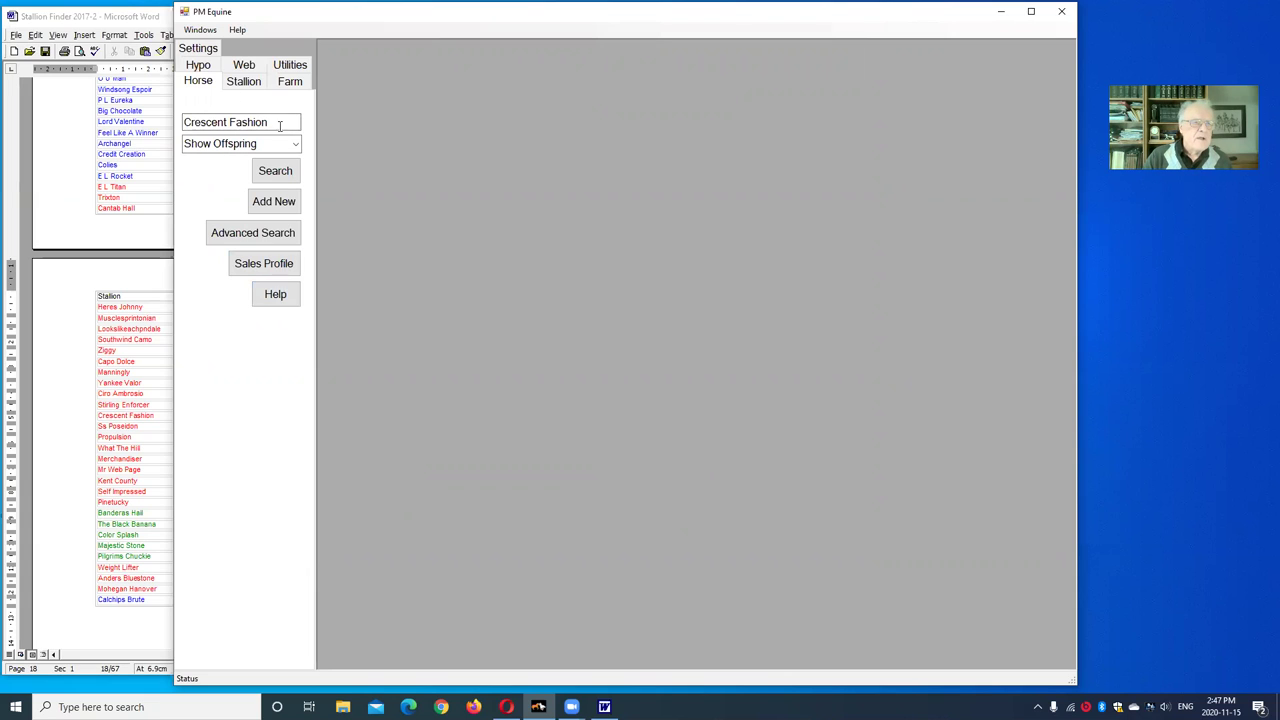
Run a horse search for the pedigree of Tall Dark Stranger
drag(278, 122, 77, 143)
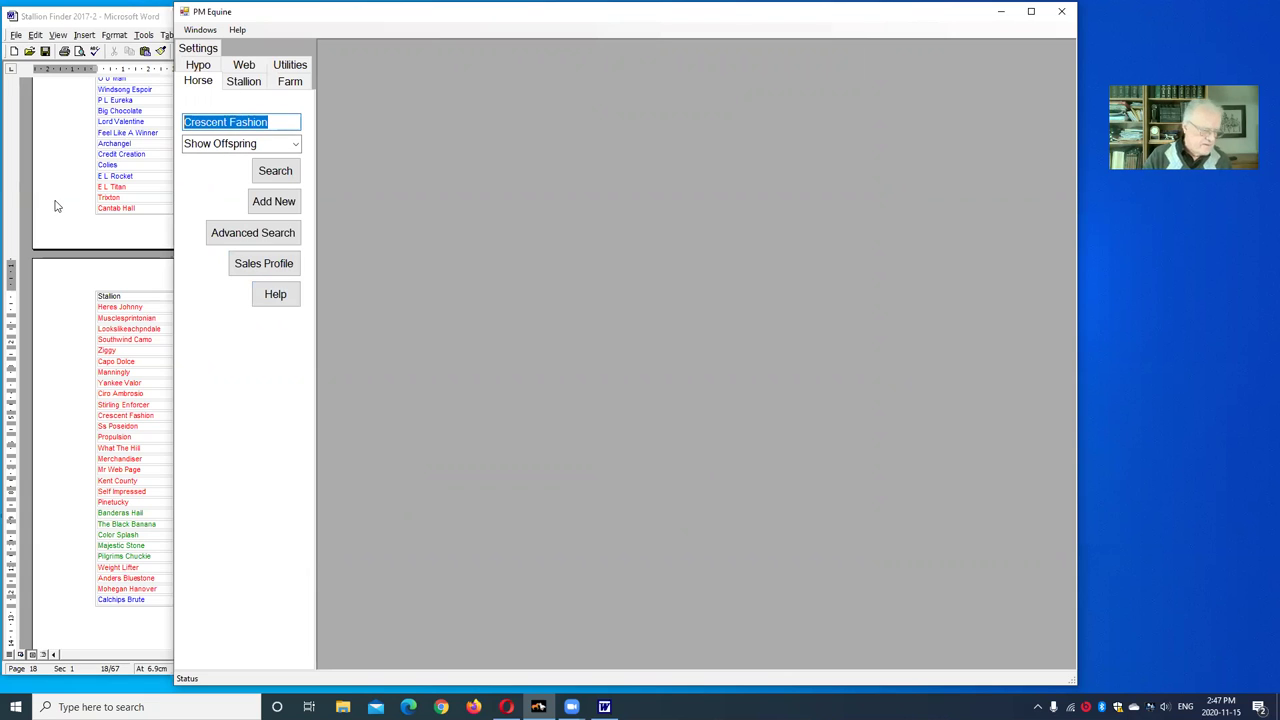
text(Tall Da)
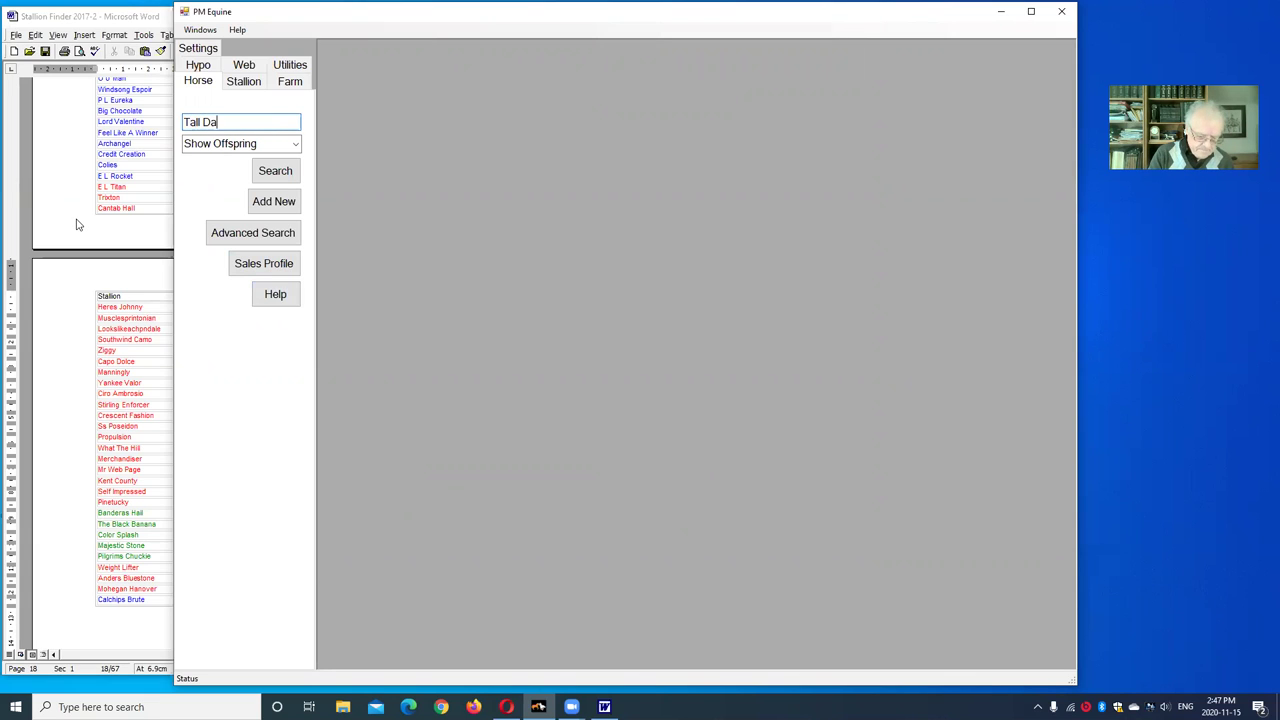
text(rk S)
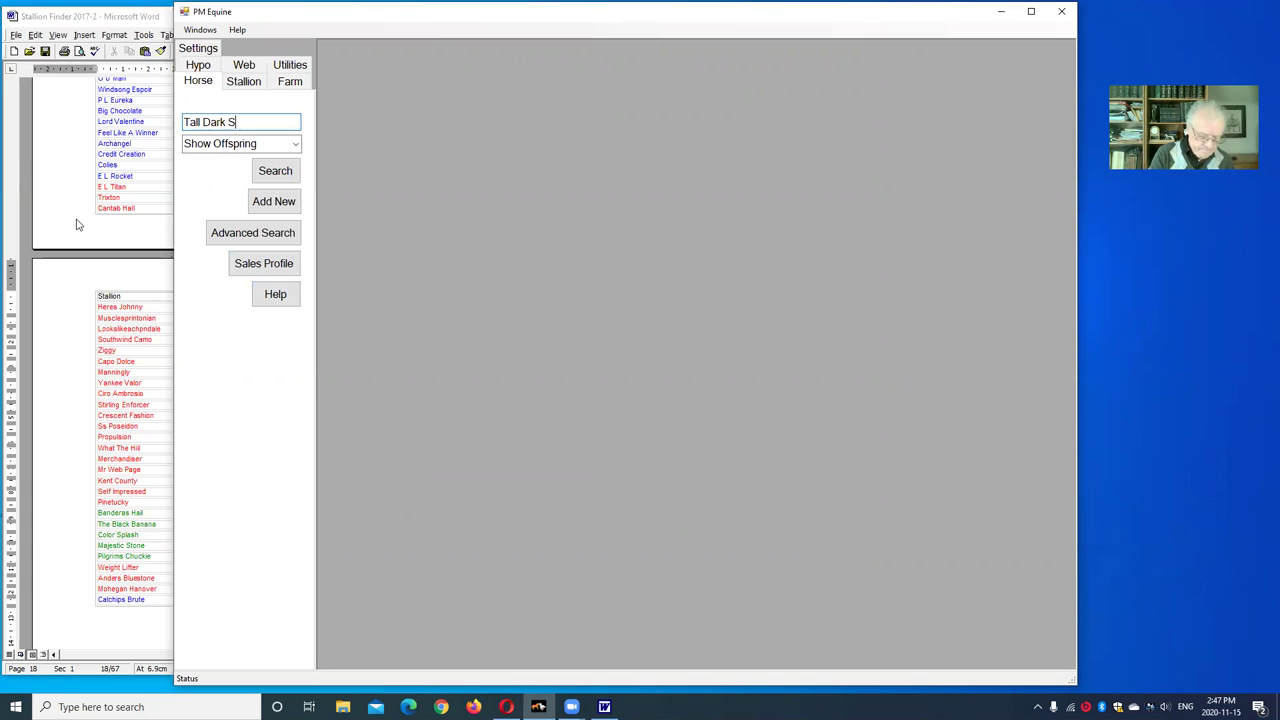
text(tarnger)
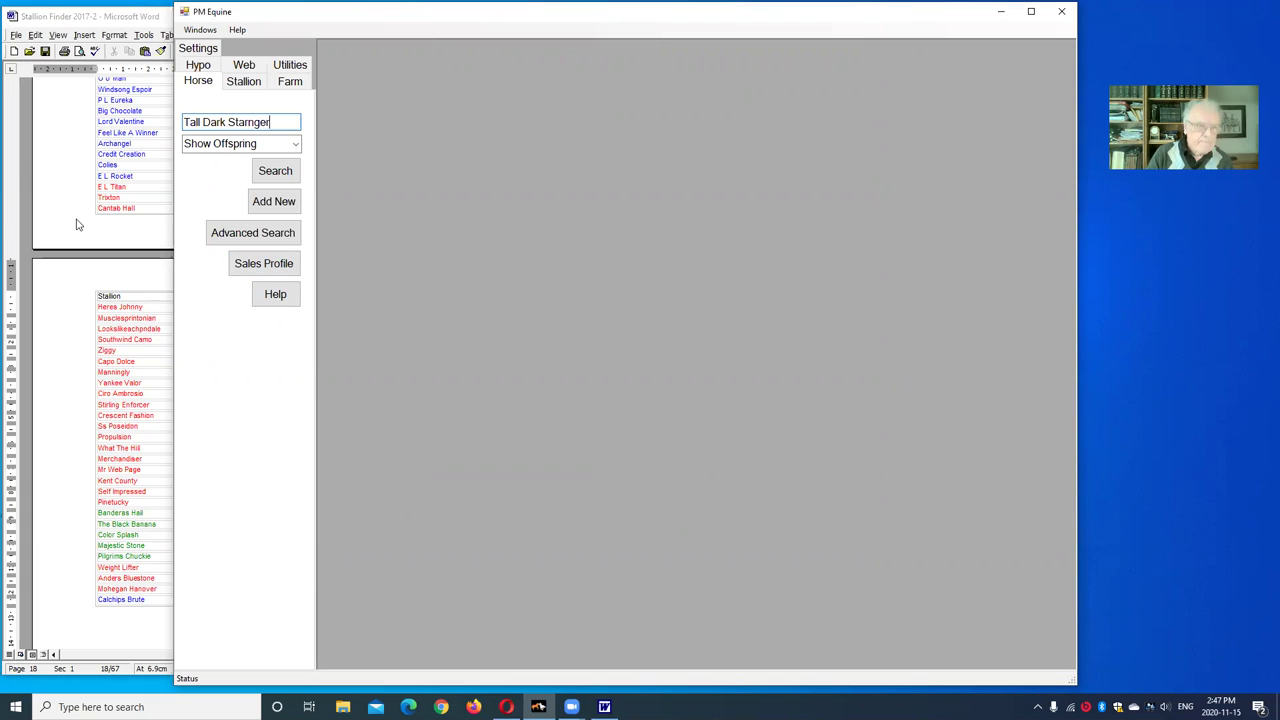
click(297, 146)
click(270, 174)
click(285, 177)
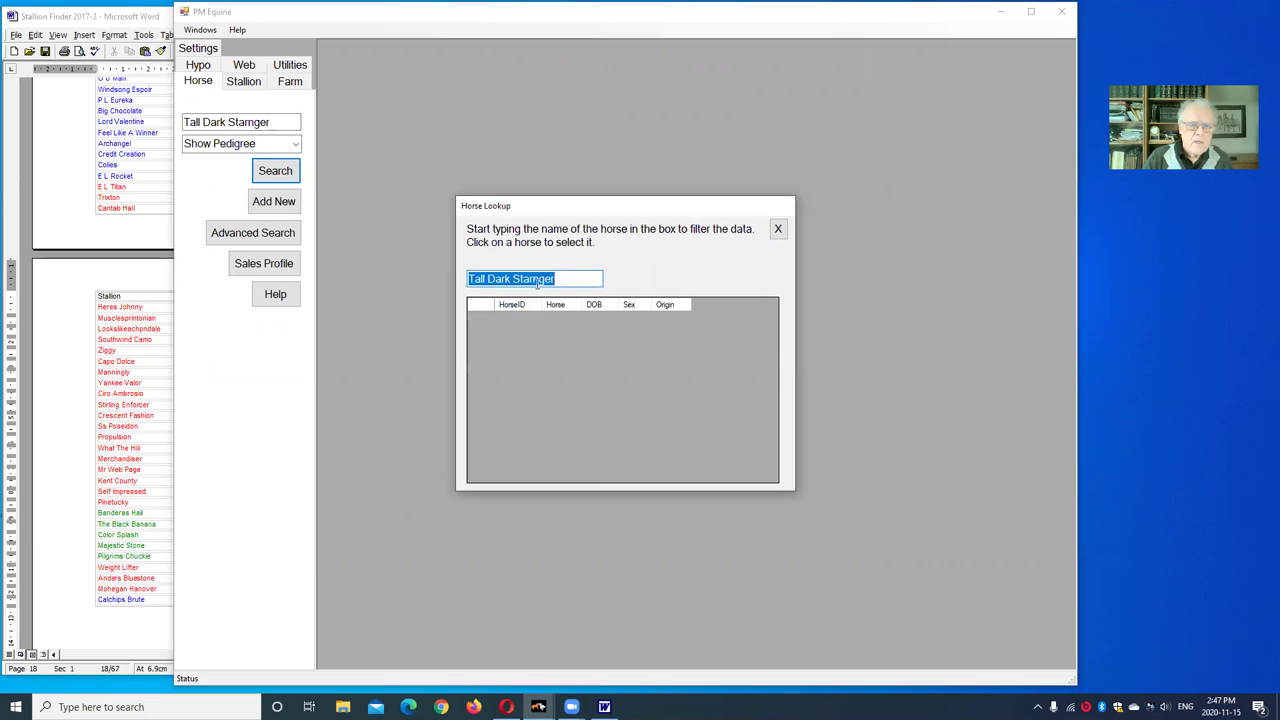
Correct the lookup name to Tall Dark Stranger, open the pedigree of the horse born in 2017 and enlarge its window
click(533, 279)
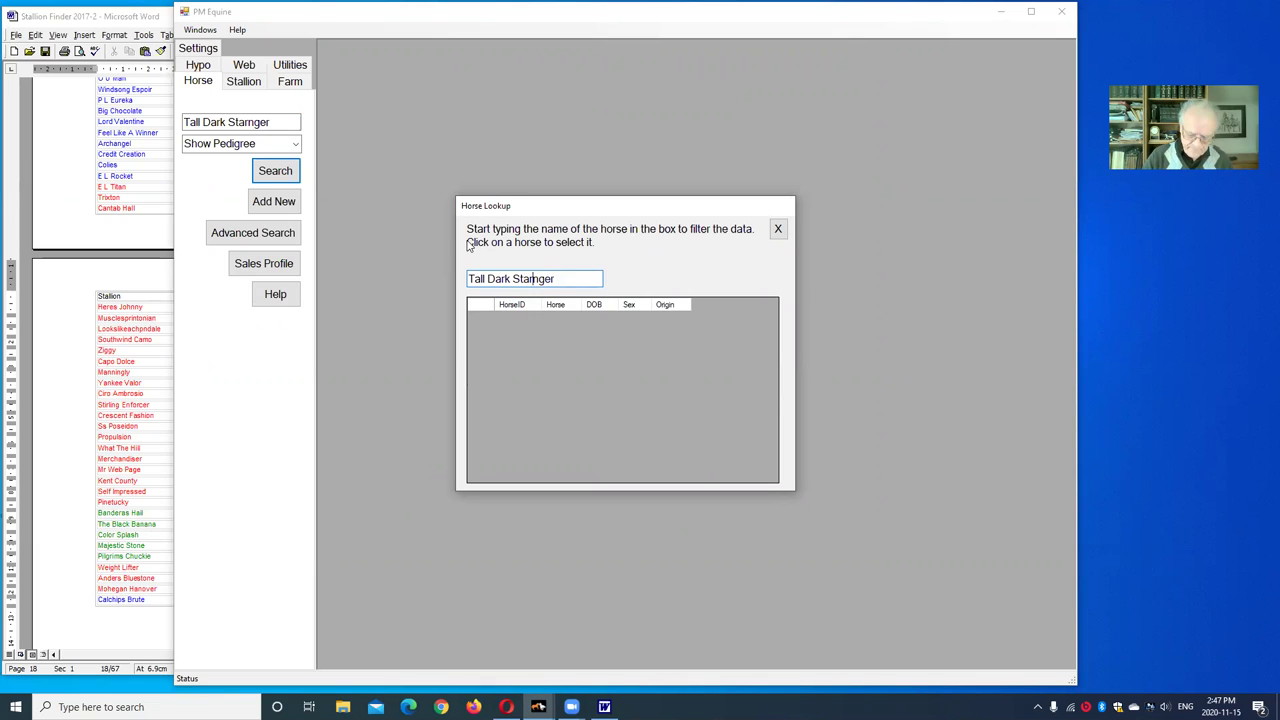
key(BackSpace)
key(BackSpace)
key(BackSpace)
text(ran)
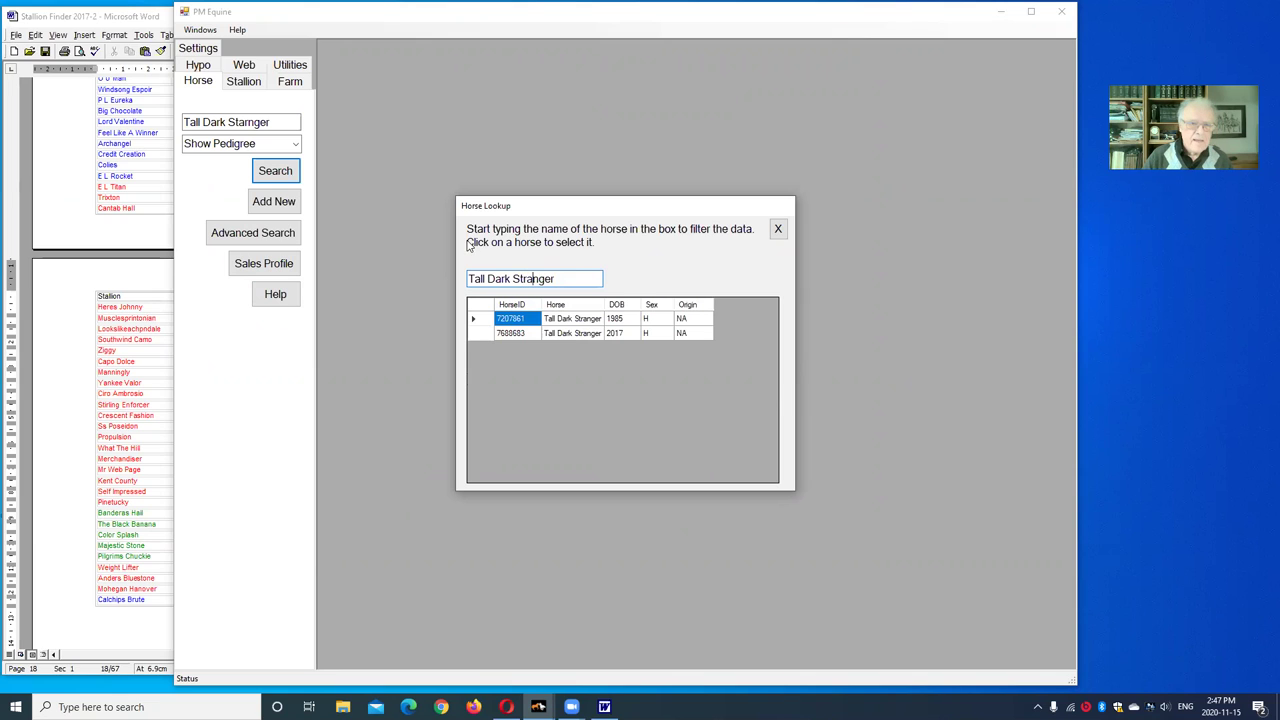
click(572, 336)
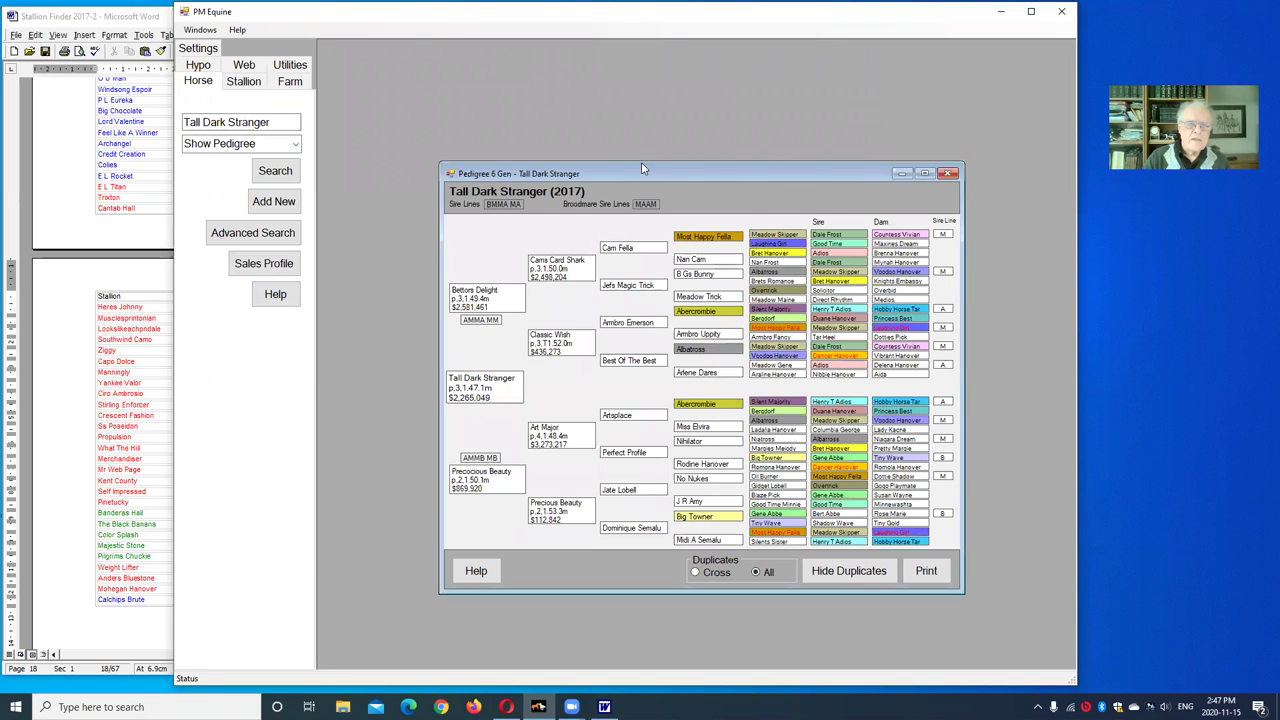
drag(641, 166, 538, 47)
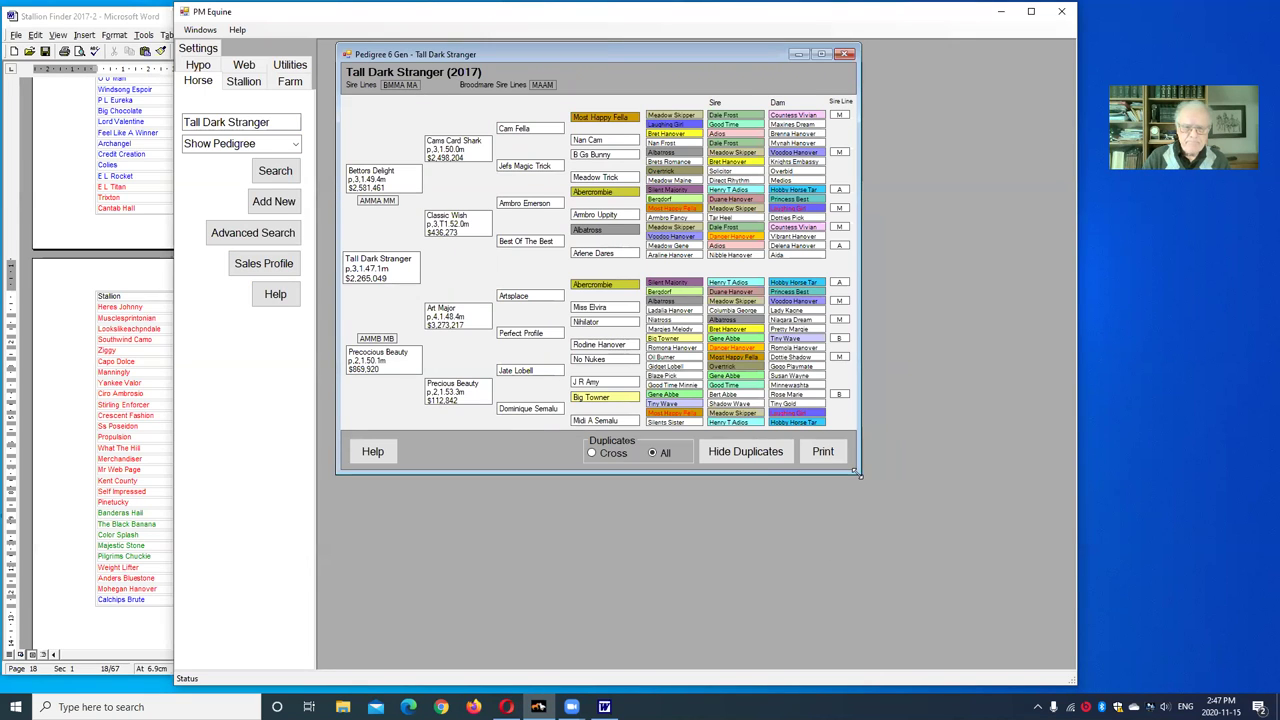
drag(857, 472, 965, 534)
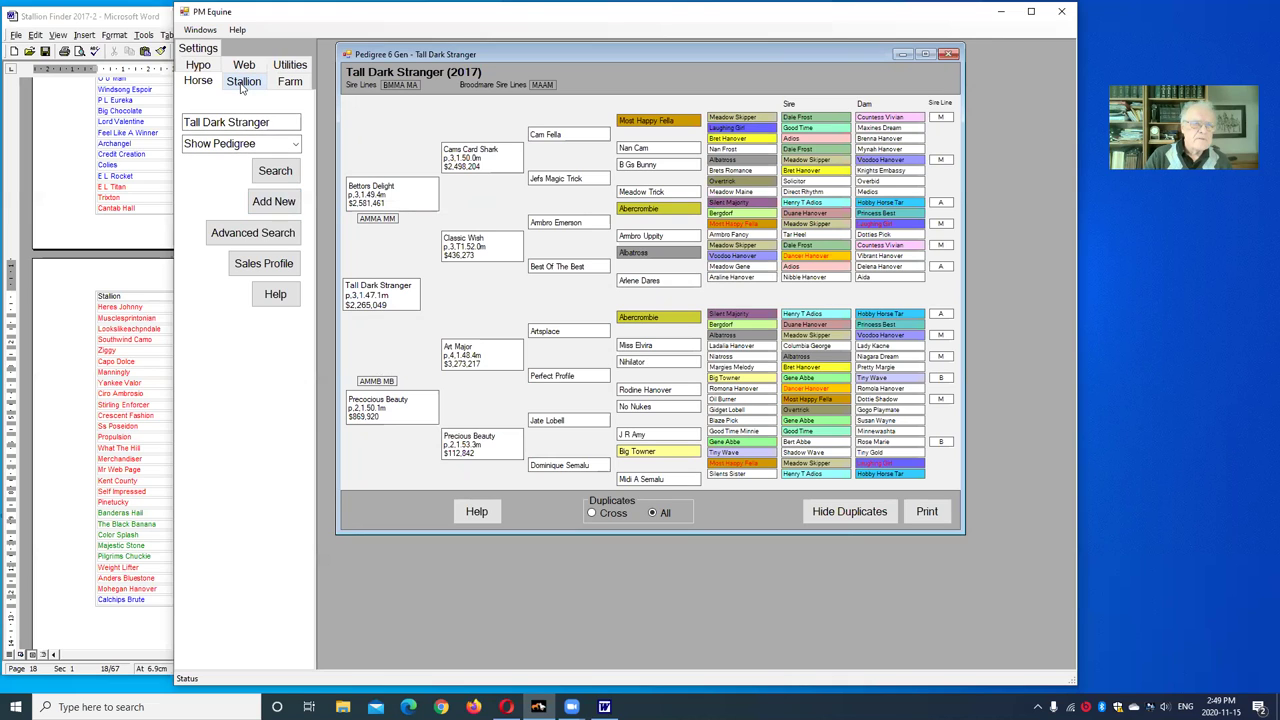
List the offspring of Bettors Delight from Tall Dark Stranger's pedigree
right_click(366, 188)
click(428, 236)
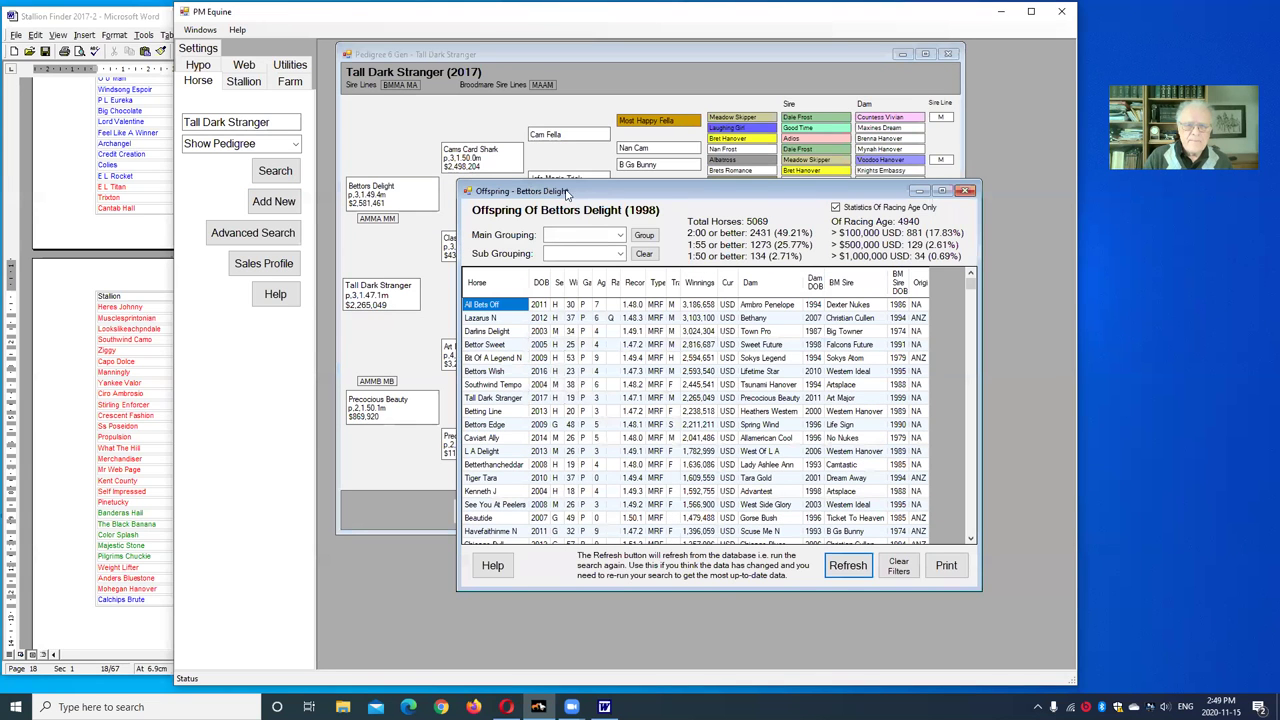
drag(572, 190, 492, 83)
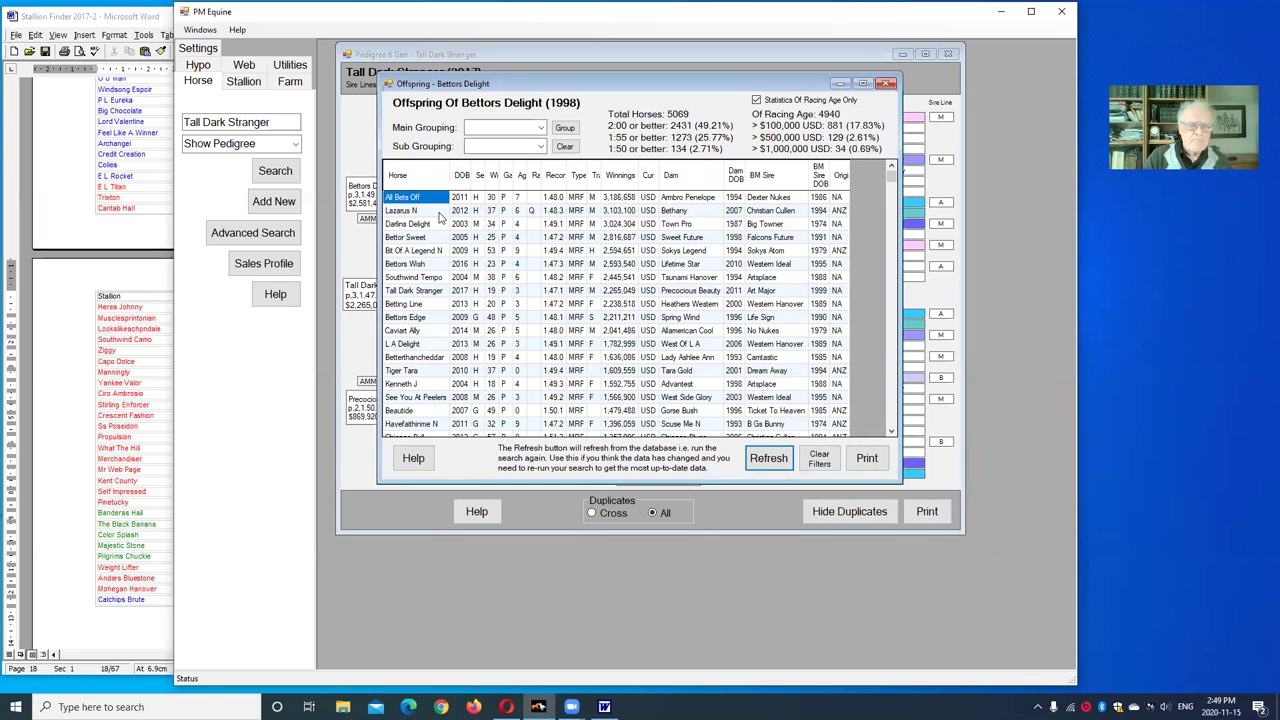
List the offspring of Betting Line from the Bettors Delight offspring list
click(426, 305)
right_click(424, 309)
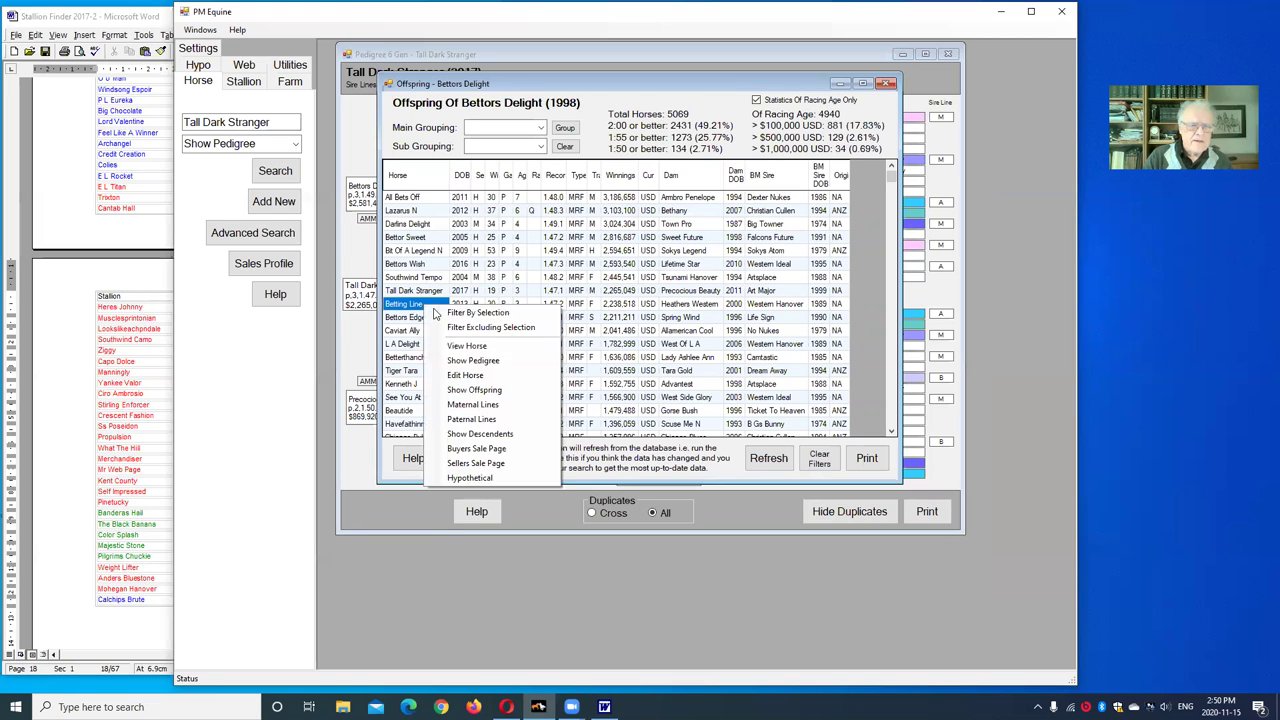
click(481, 391)
drag(778, 216, 671, 99)
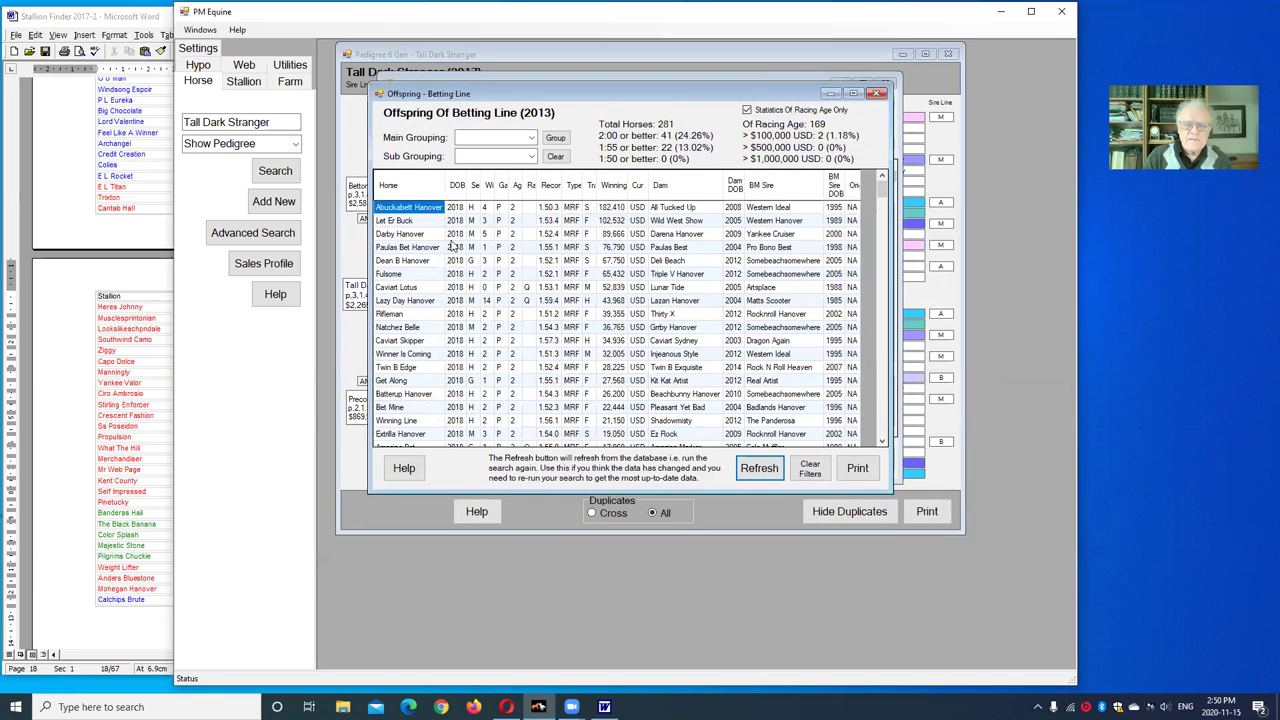
Open Abuckabett Hanover's pedigree from Betting Line's offspring and list the horses with Bettors Delight at the same pedigree position
click(418, 208)
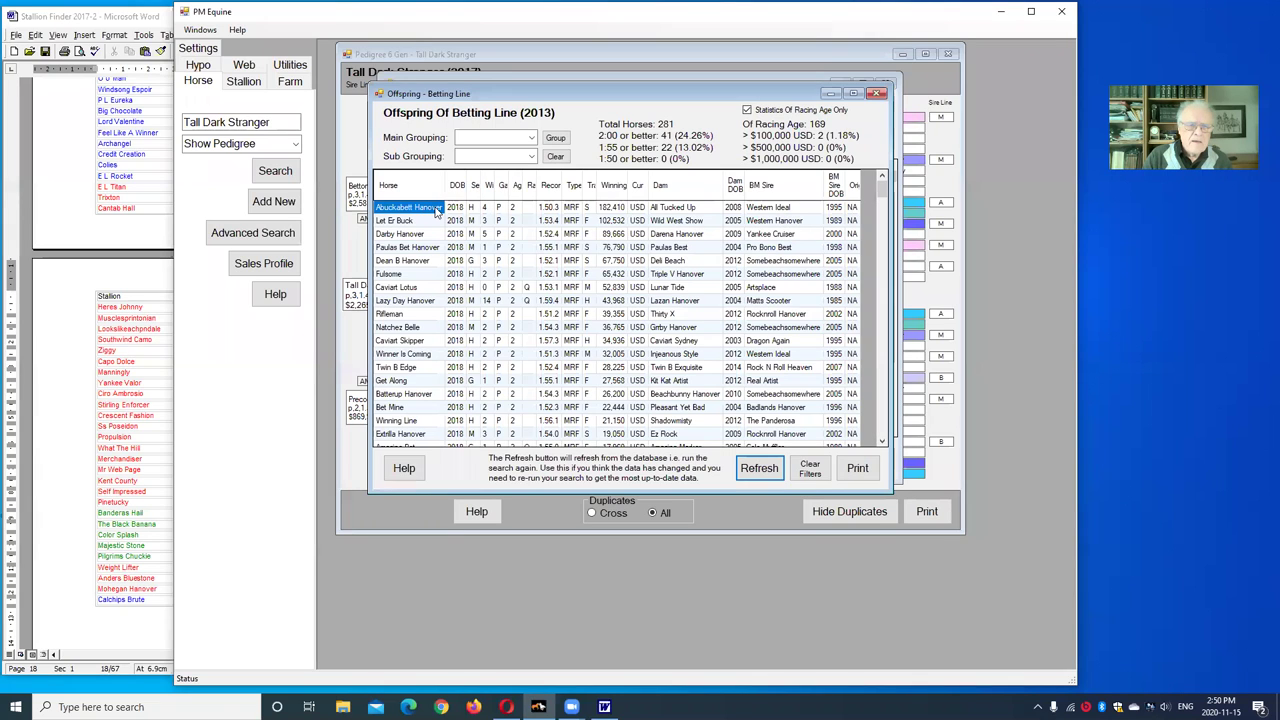
right_click(436, 210)
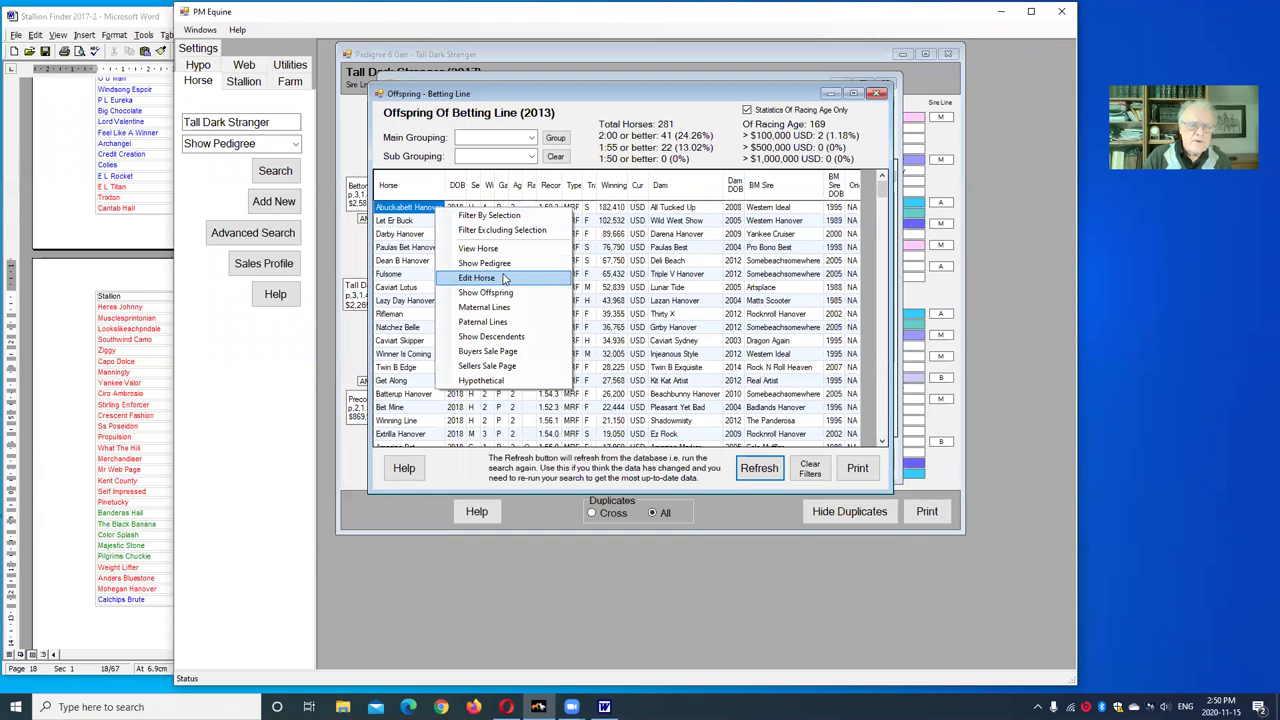
click(501, 264)
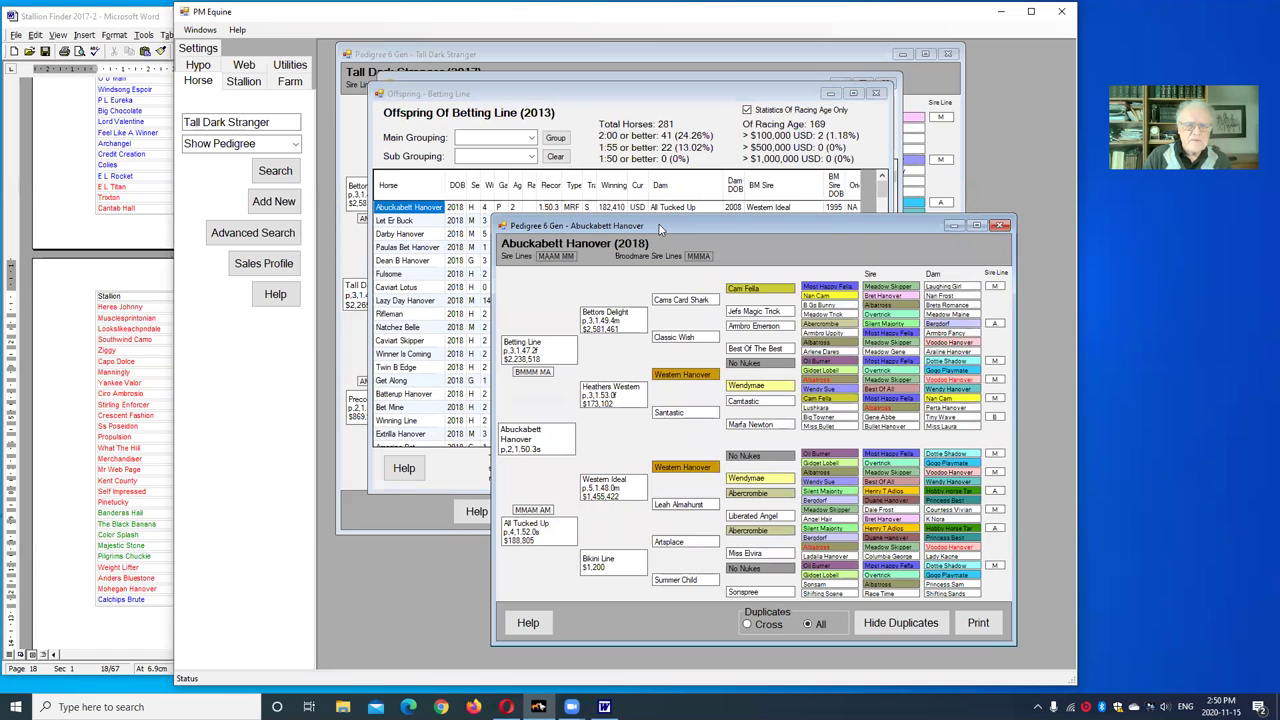
drag(660, 229, 530, 87)
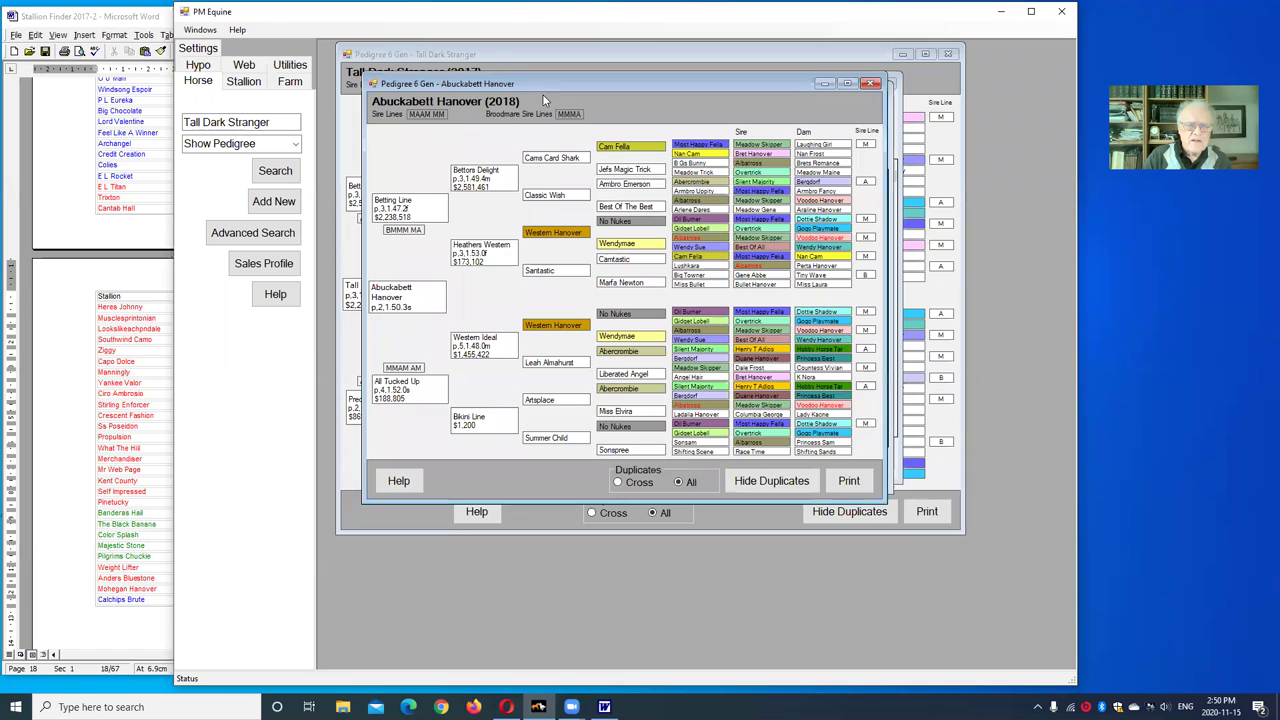
right_click(488, 174)
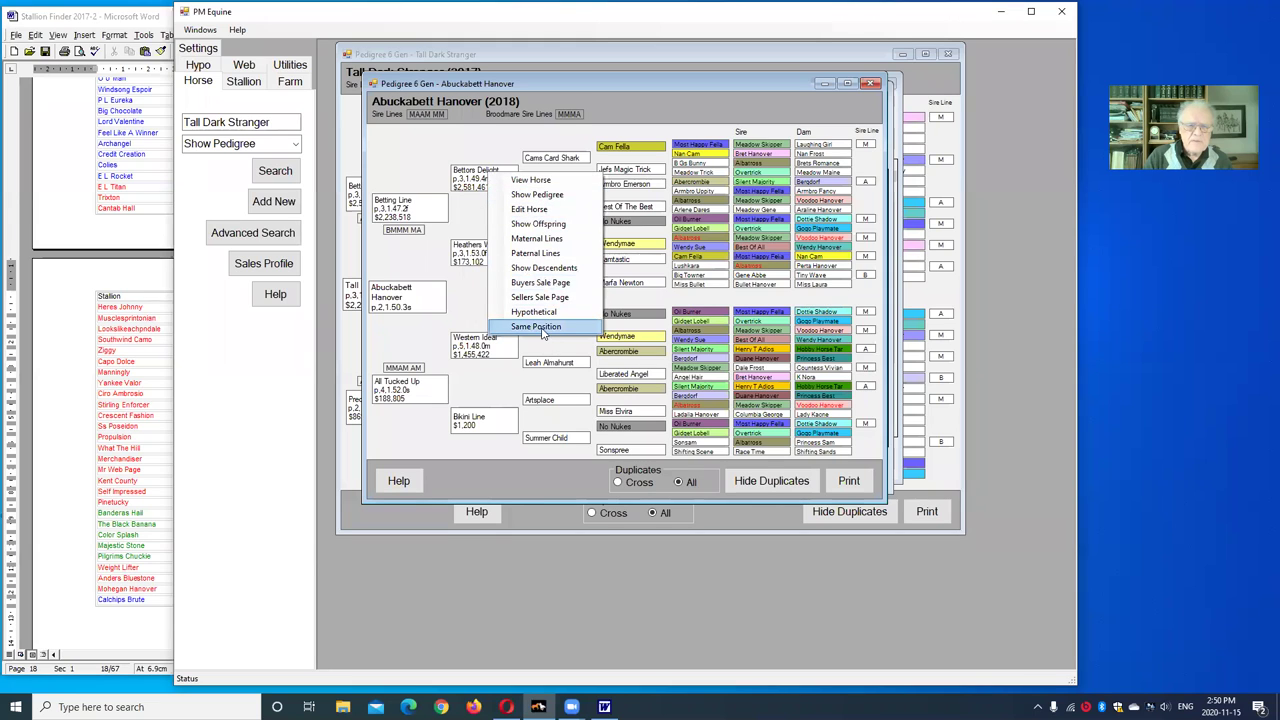
click(537, 328)
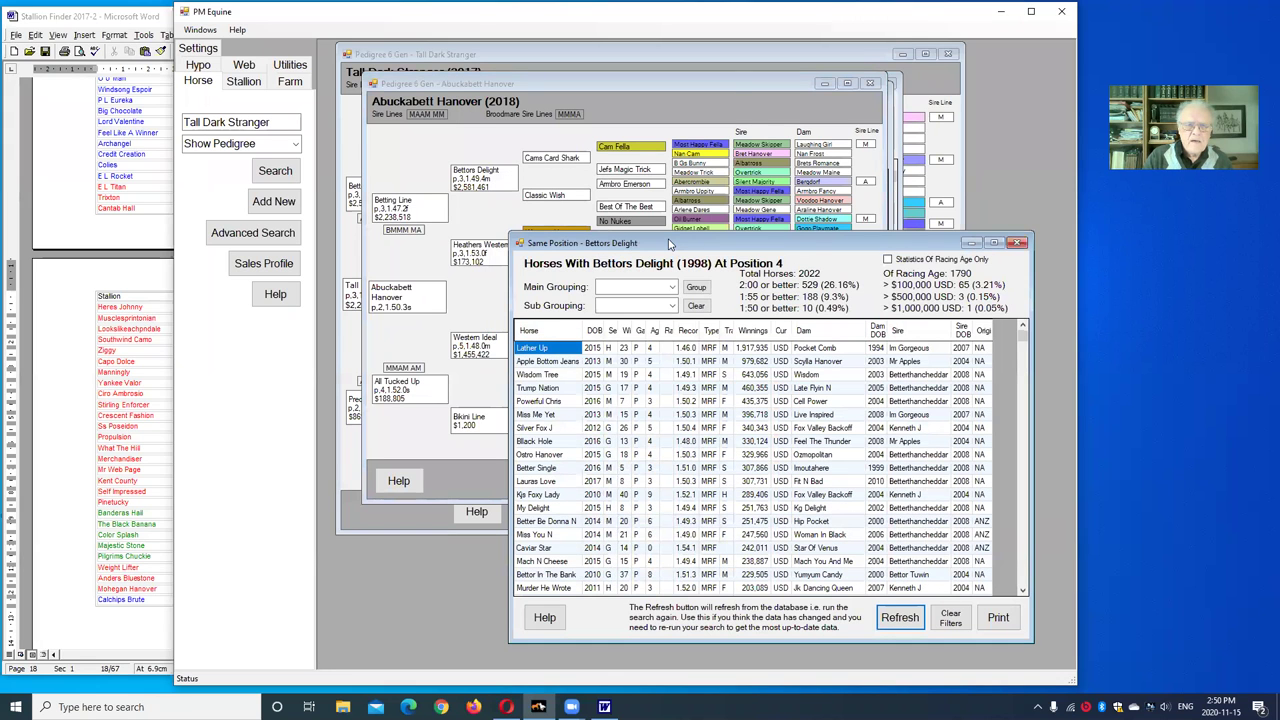
Enlarge the Bettors Delight same-position window and filter its list to horses of NA origin
drag(670, 243, 507, 66)
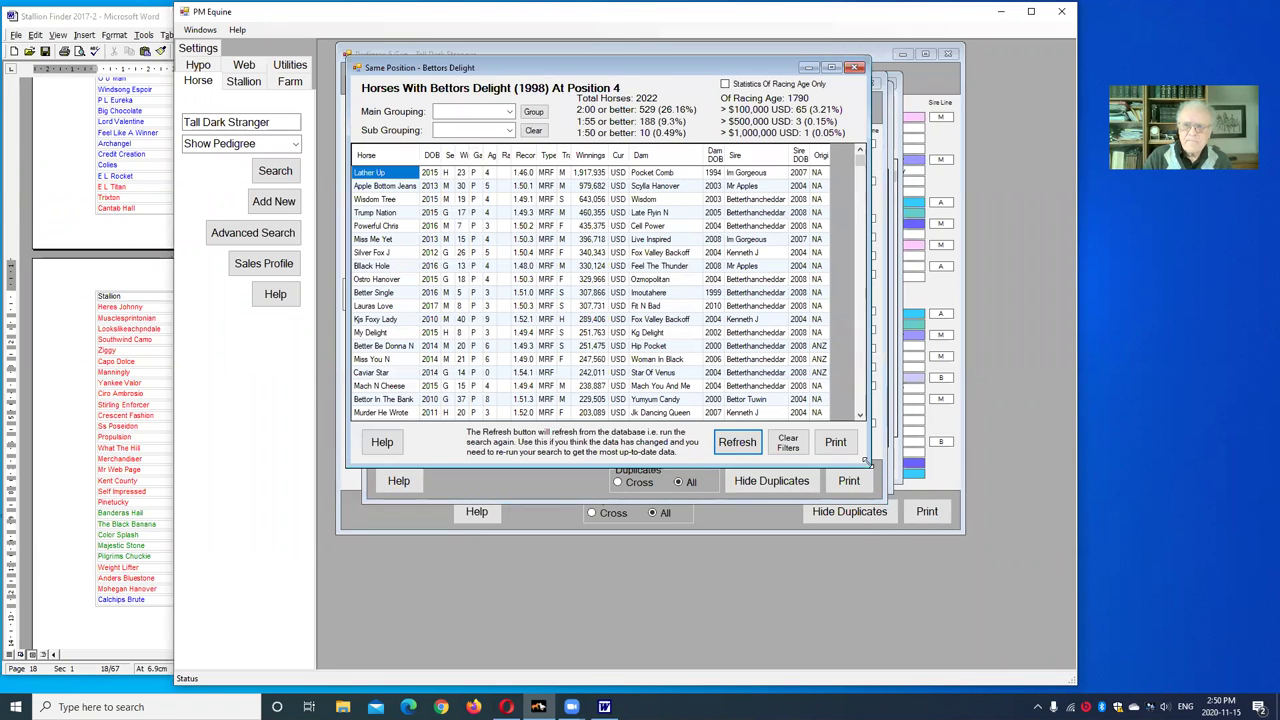
drag(867, 464, 905, 643)
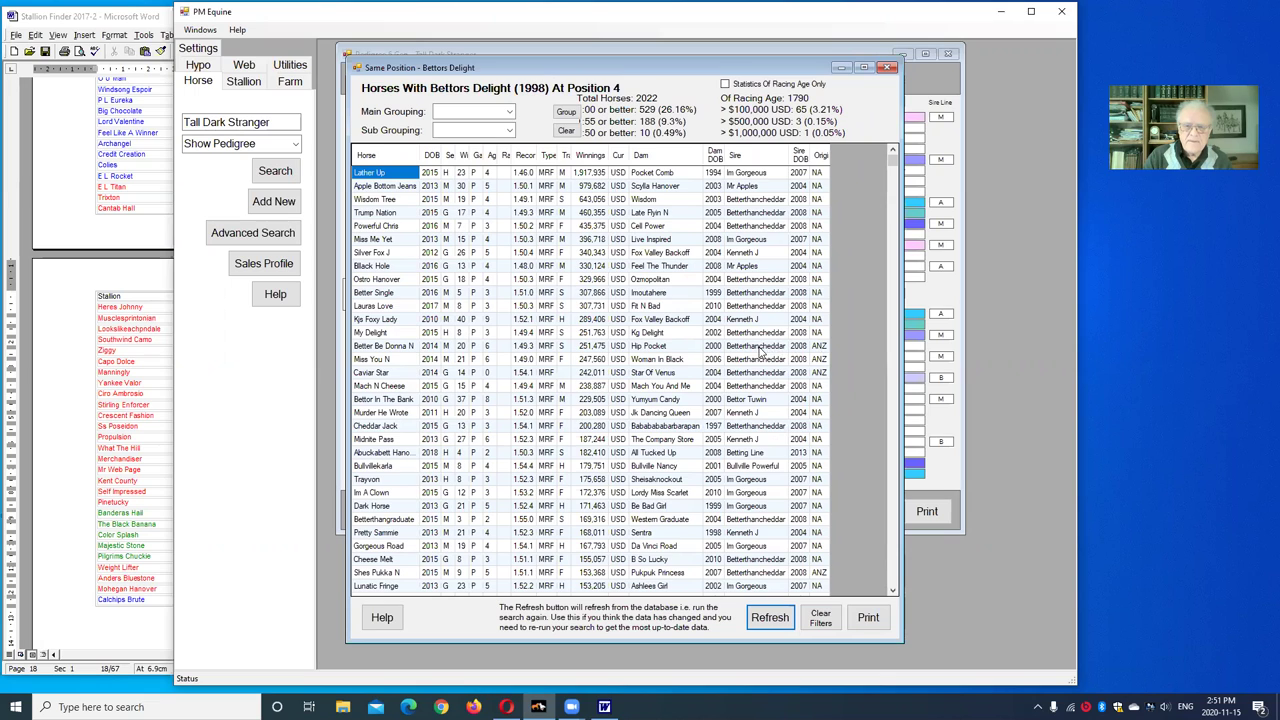
click(817, 174)
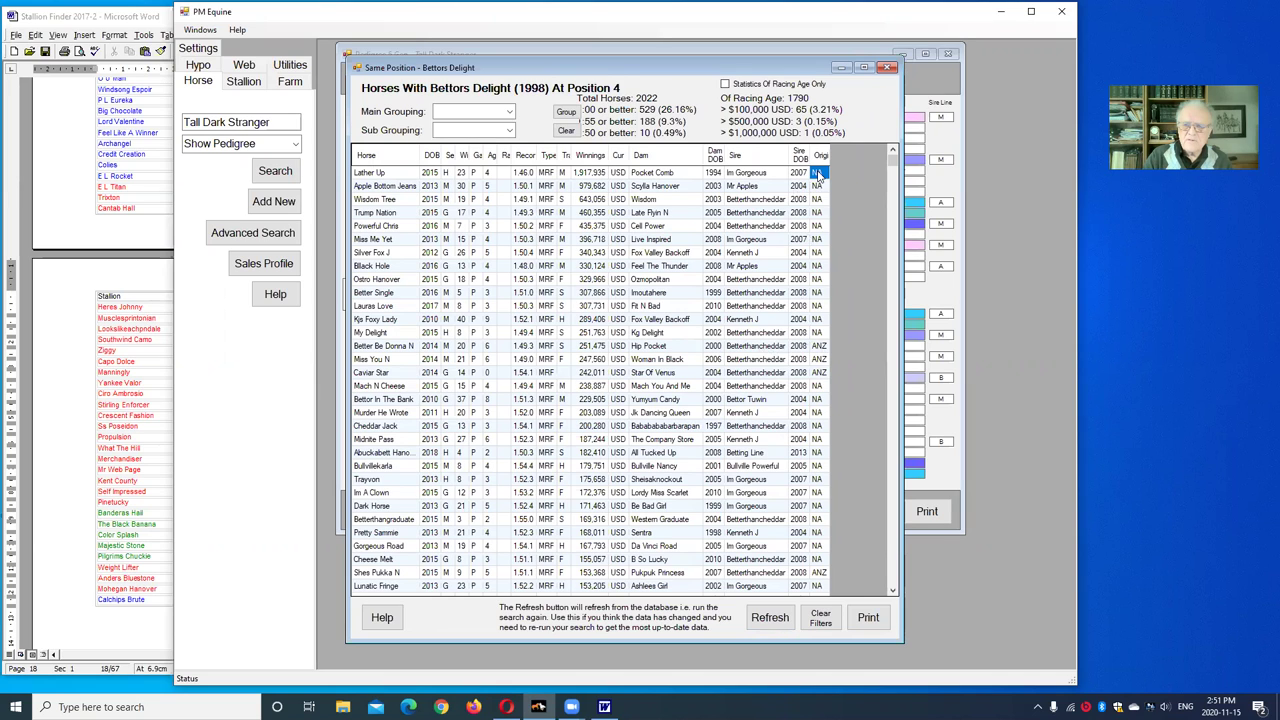
right_click(818, 175)
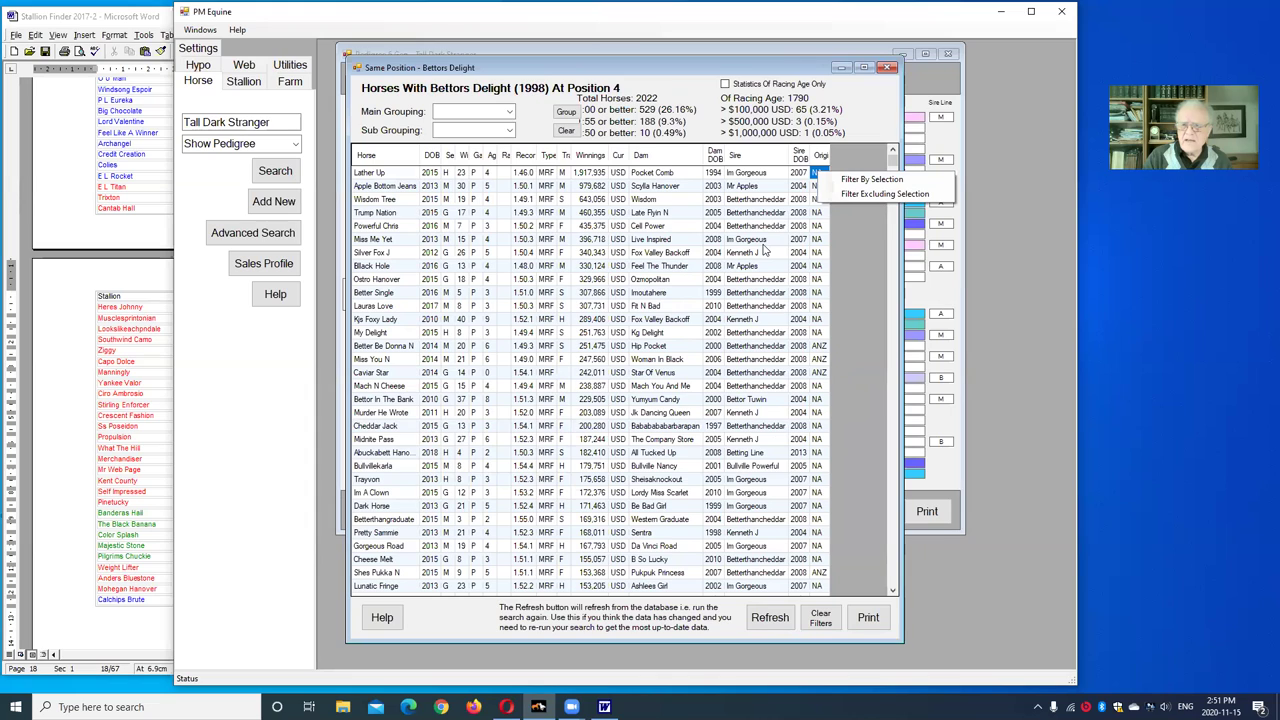
click(857, 184)
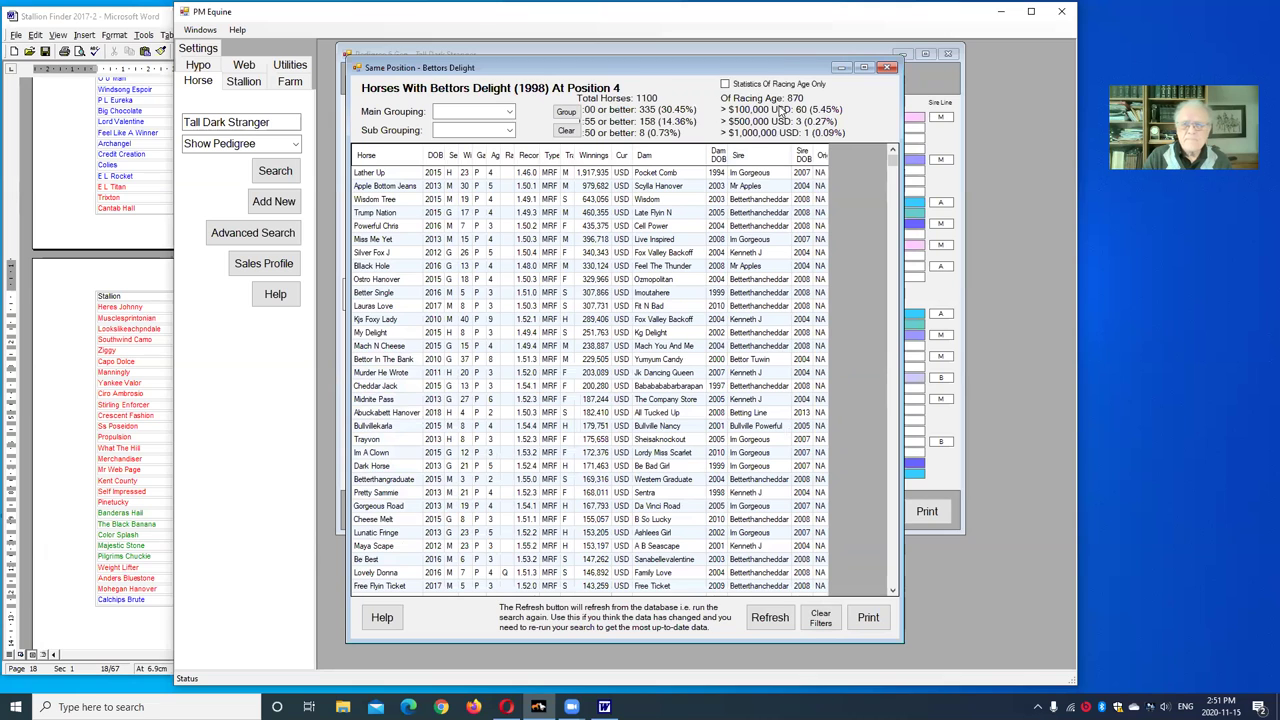
Extend the filtered same-position window and examine the highest-earning horses together with their dams and sires
drag(773, 62, 769, 50)
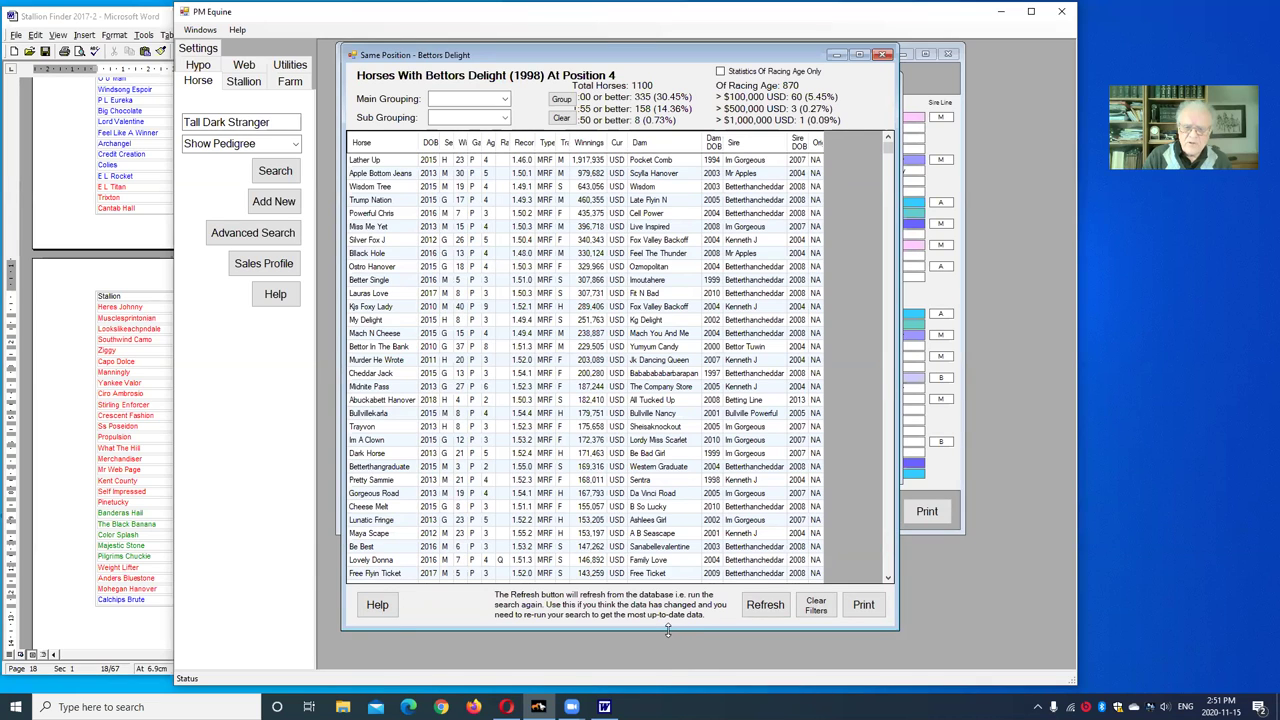
drag(668, 630, 670, 668)
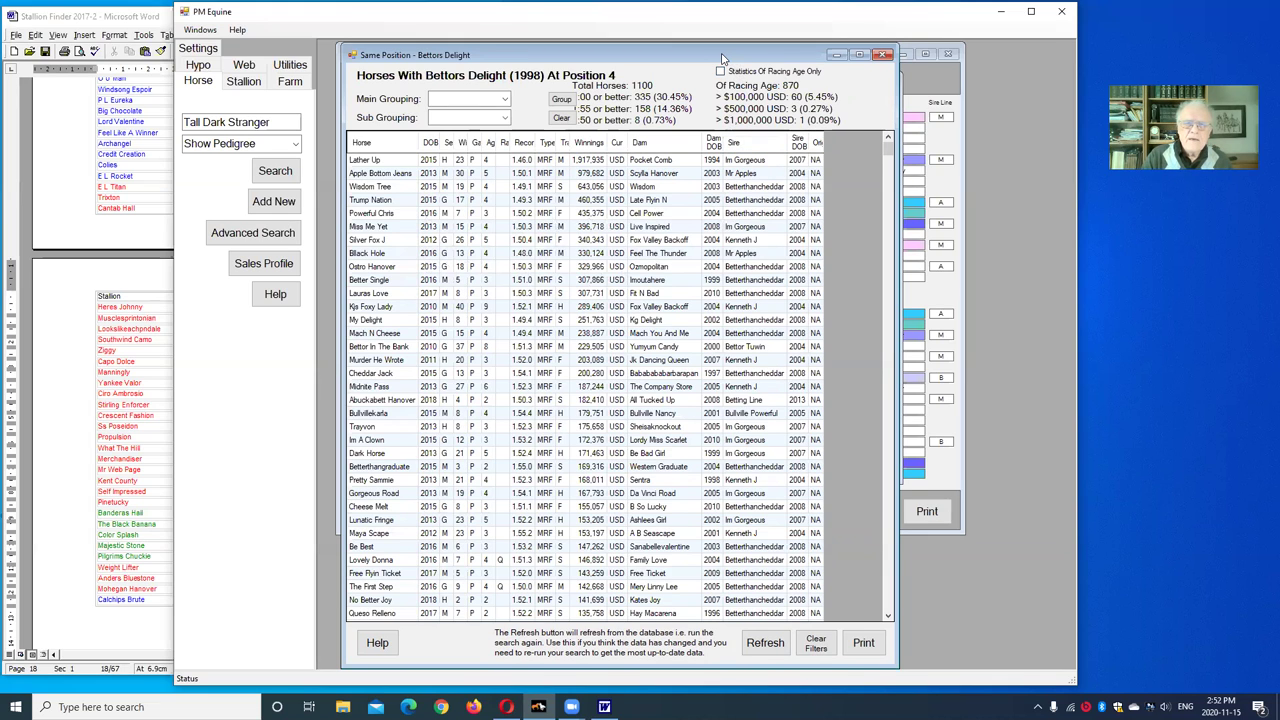
drag(723, 58, 713, 54)
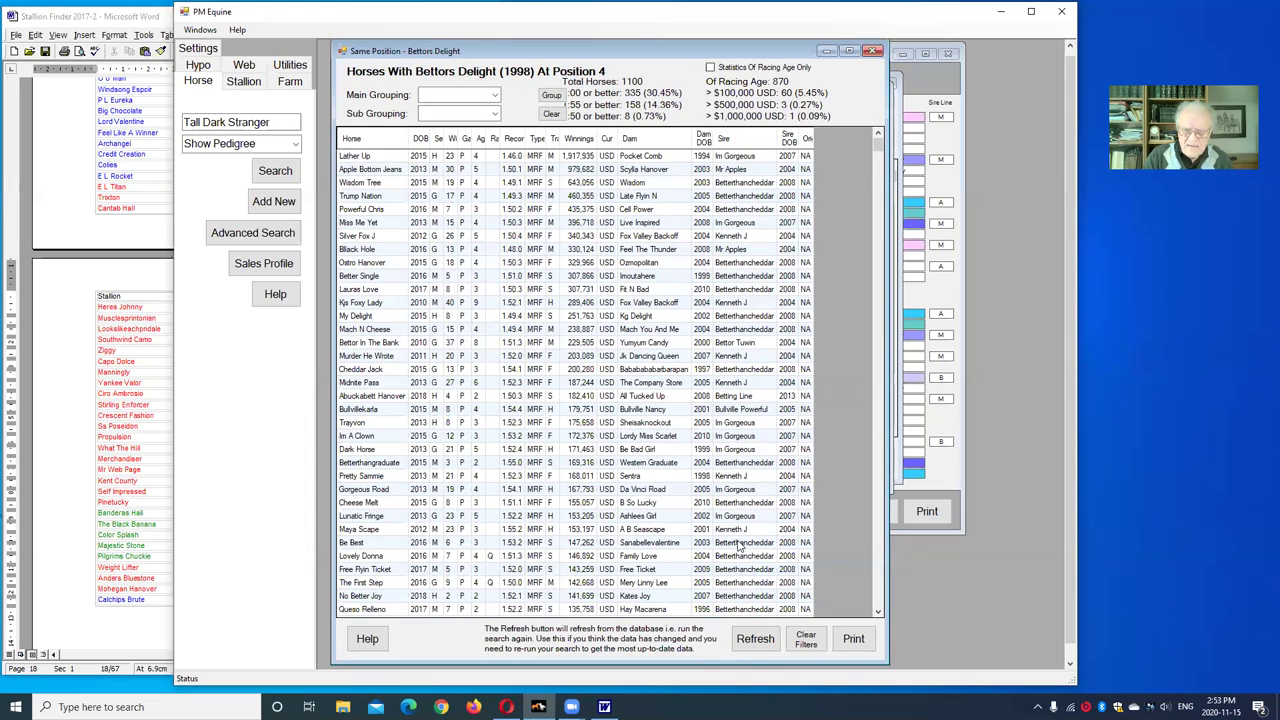
scroll(741, 543, down, 1)
scroll(741, 543, down, 2)
scroll(746, 521, down, 2)
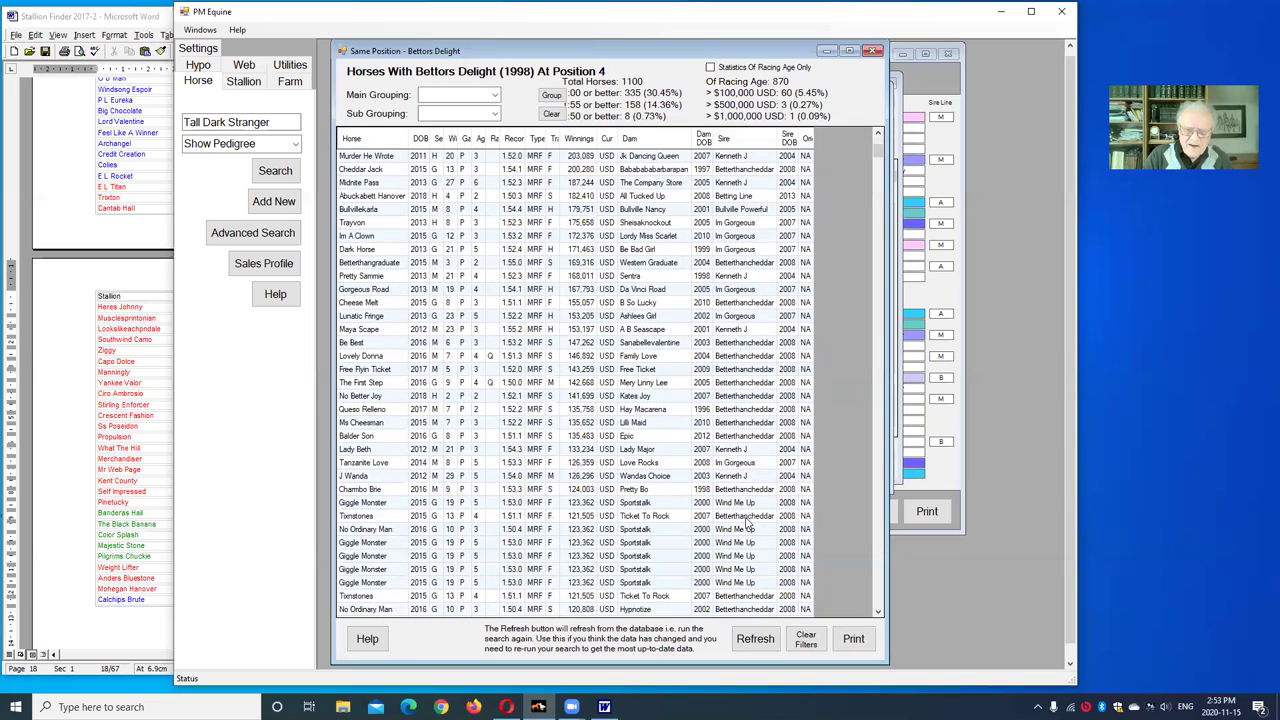
scroll(746, 521, down, 2)
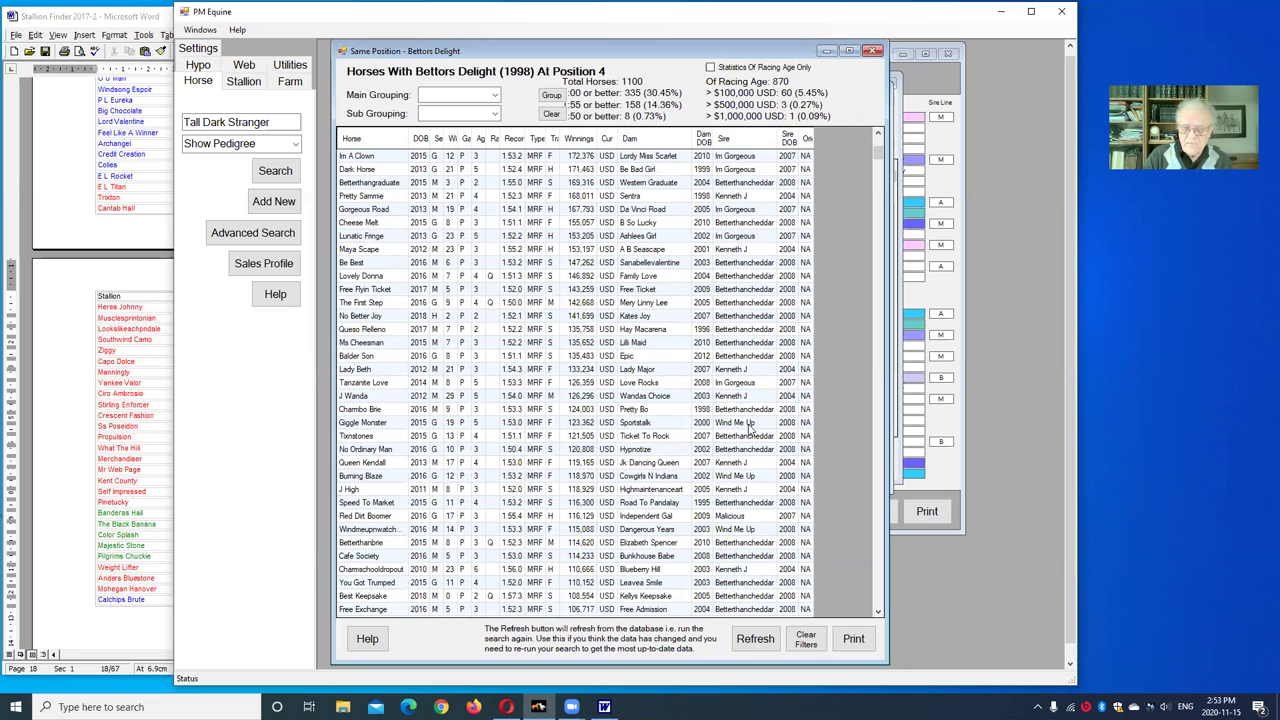
scroll(746, 433, down, 2)
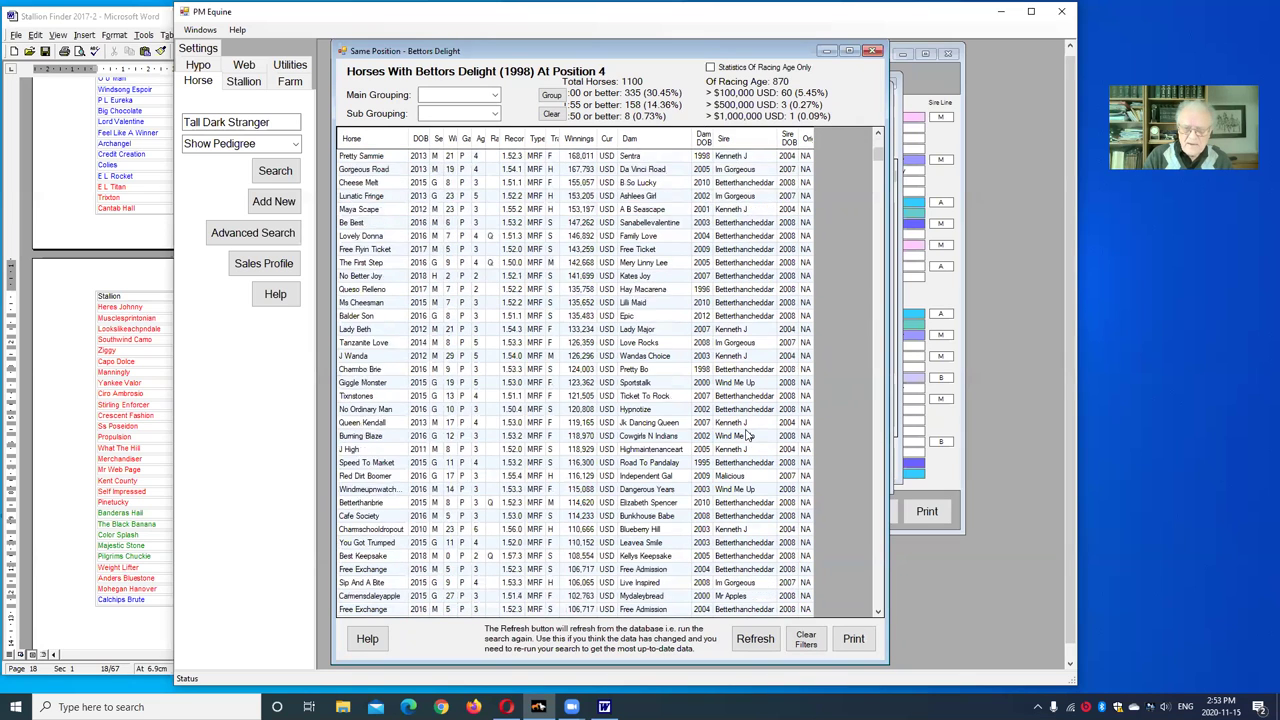
scroll(745, 432, up, 9)
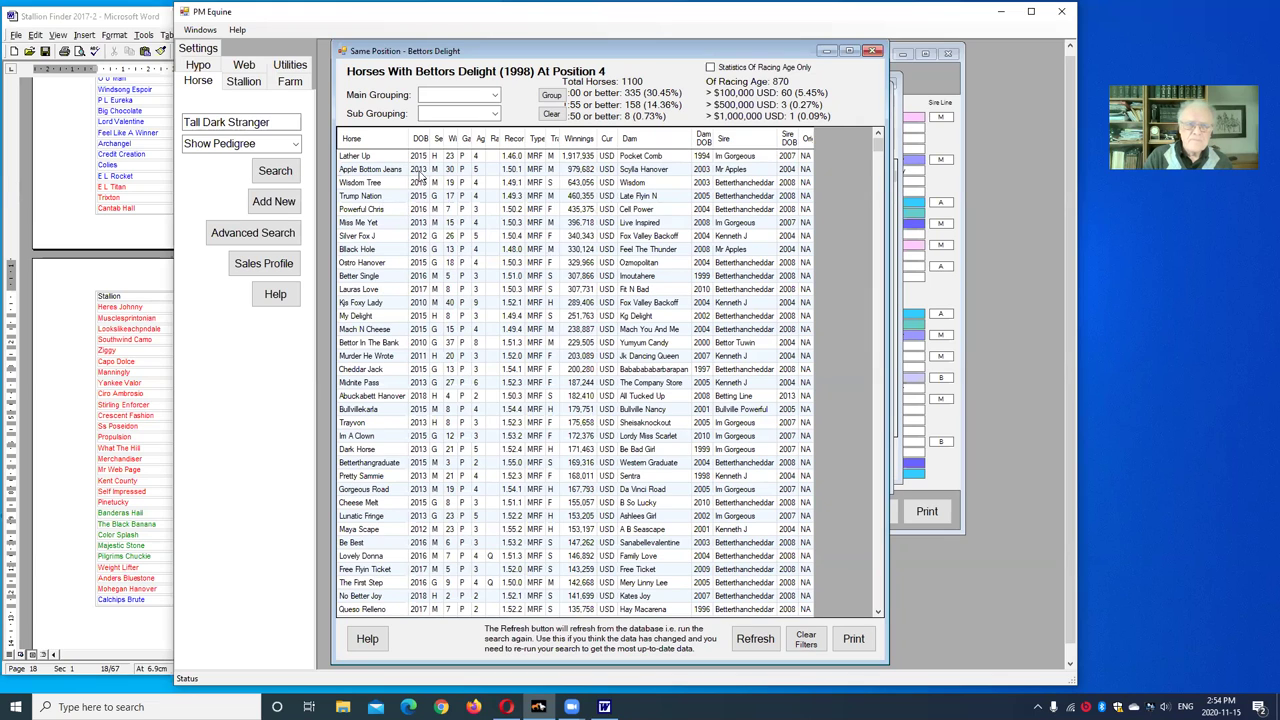
Sort the filtered Bettors Delight same-position list by dam
click(357, 160)
right_click(357, 160)
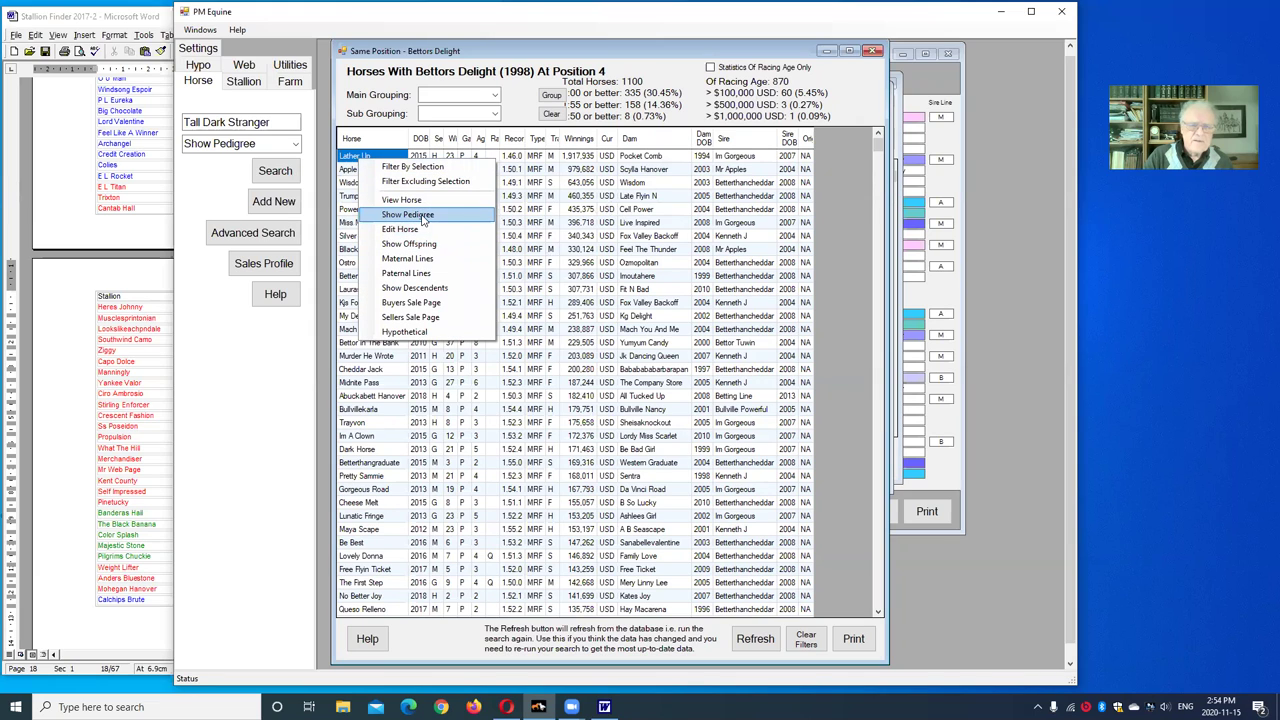
click(659, 140)
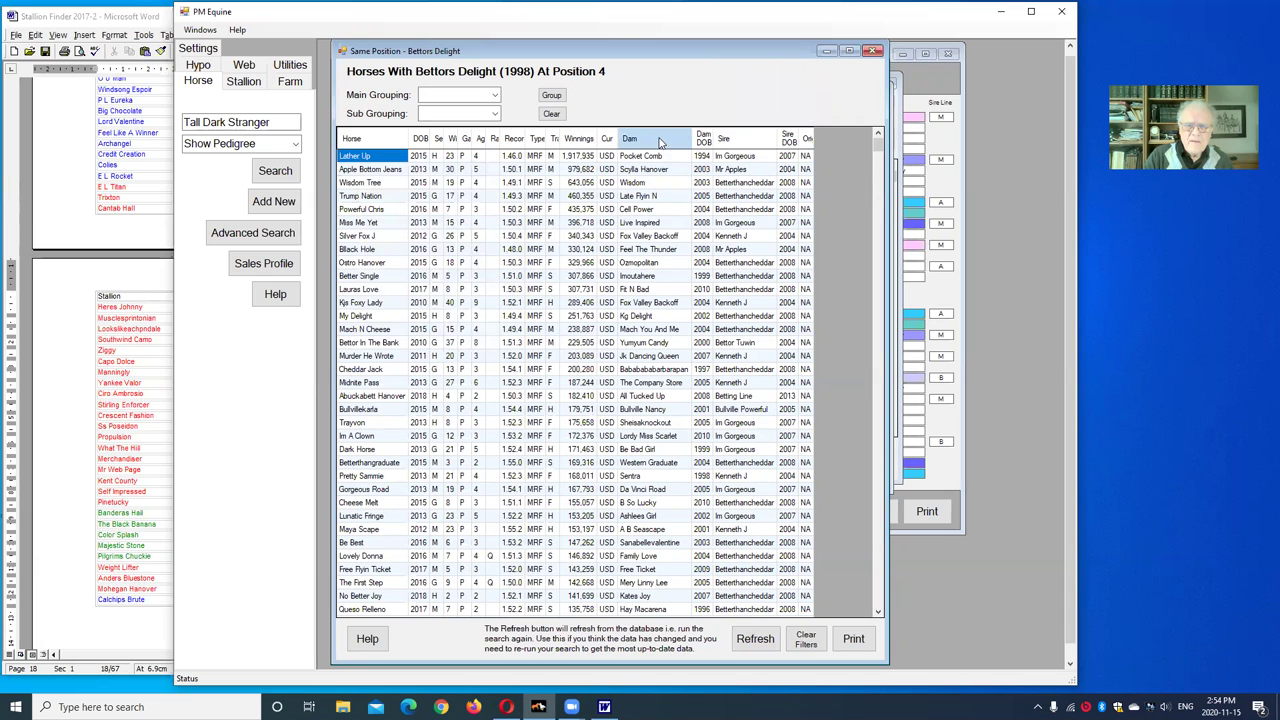
Switch to the Stallion Finder document in Word and go back to the page 9 stallion table listing Betterthancheddar
click(75, 502)
scroll(249, 452, up, 4)
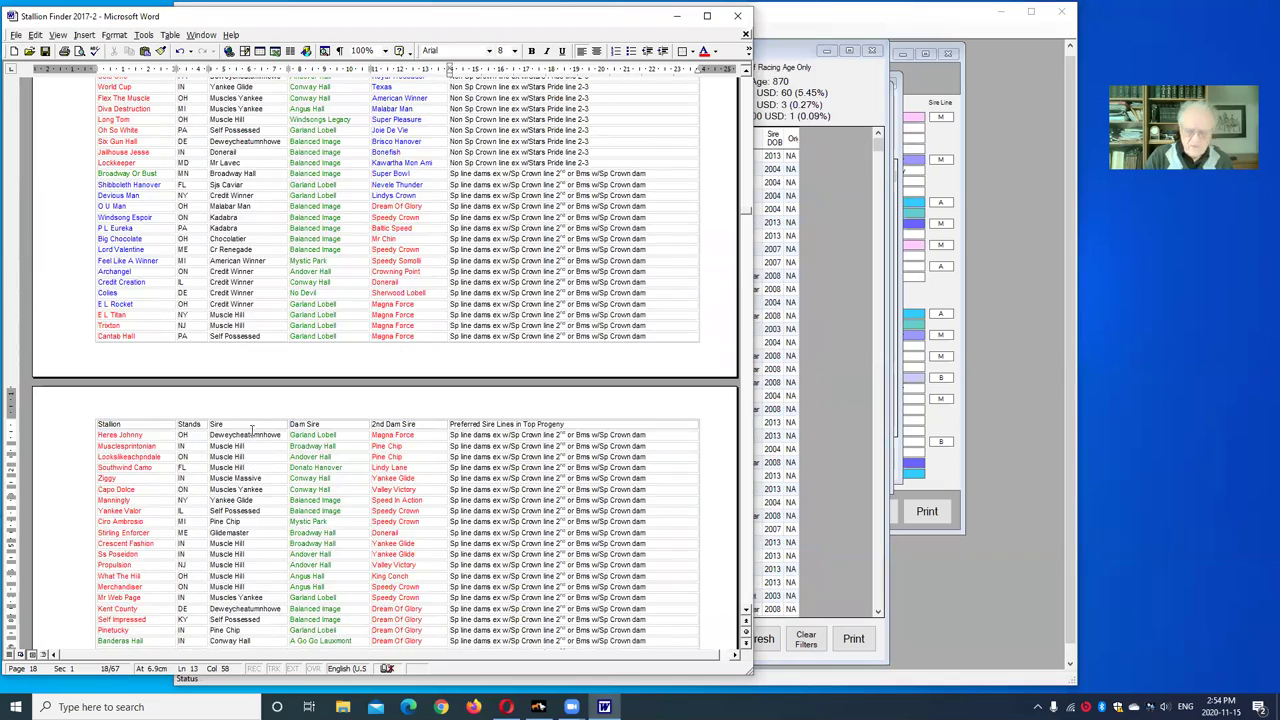
key(Page_Up)
key(Page_Up)
key(Page_Up)
key(Page_Up)
key(Page_Up)
key(Page_Up)
key(Page_Up)
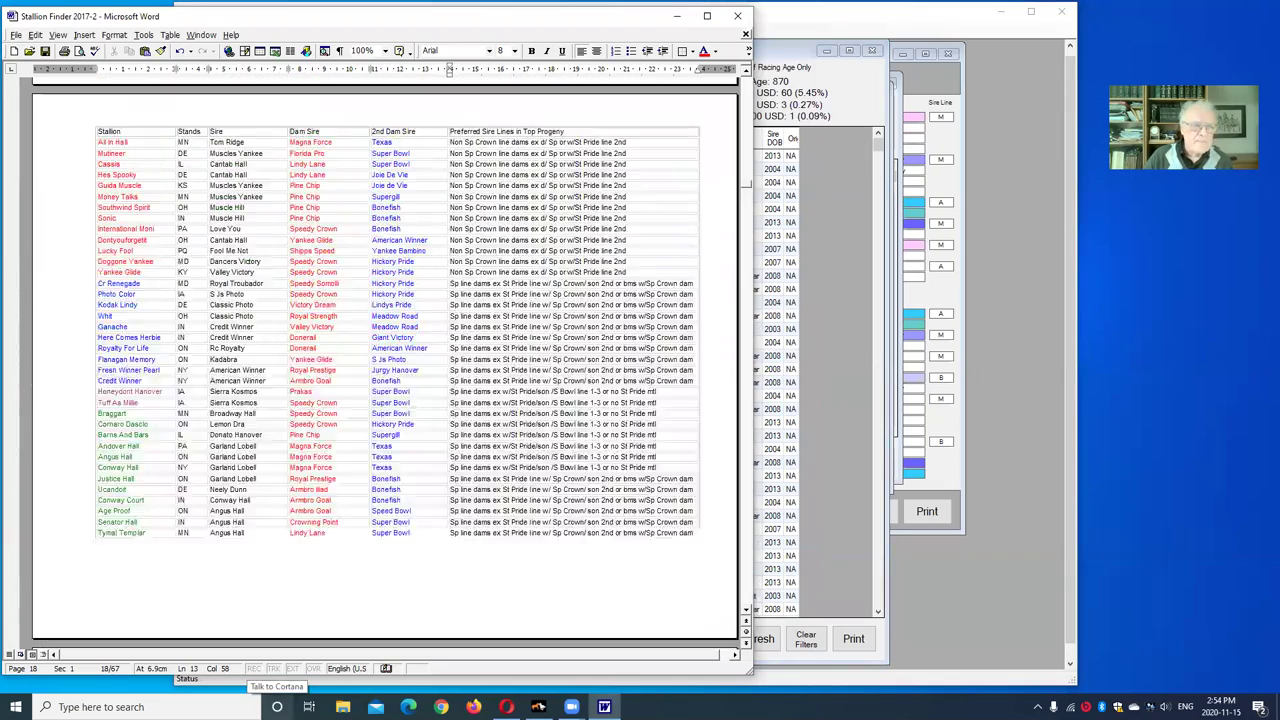
key(Page_Up)
key(Page_Up)
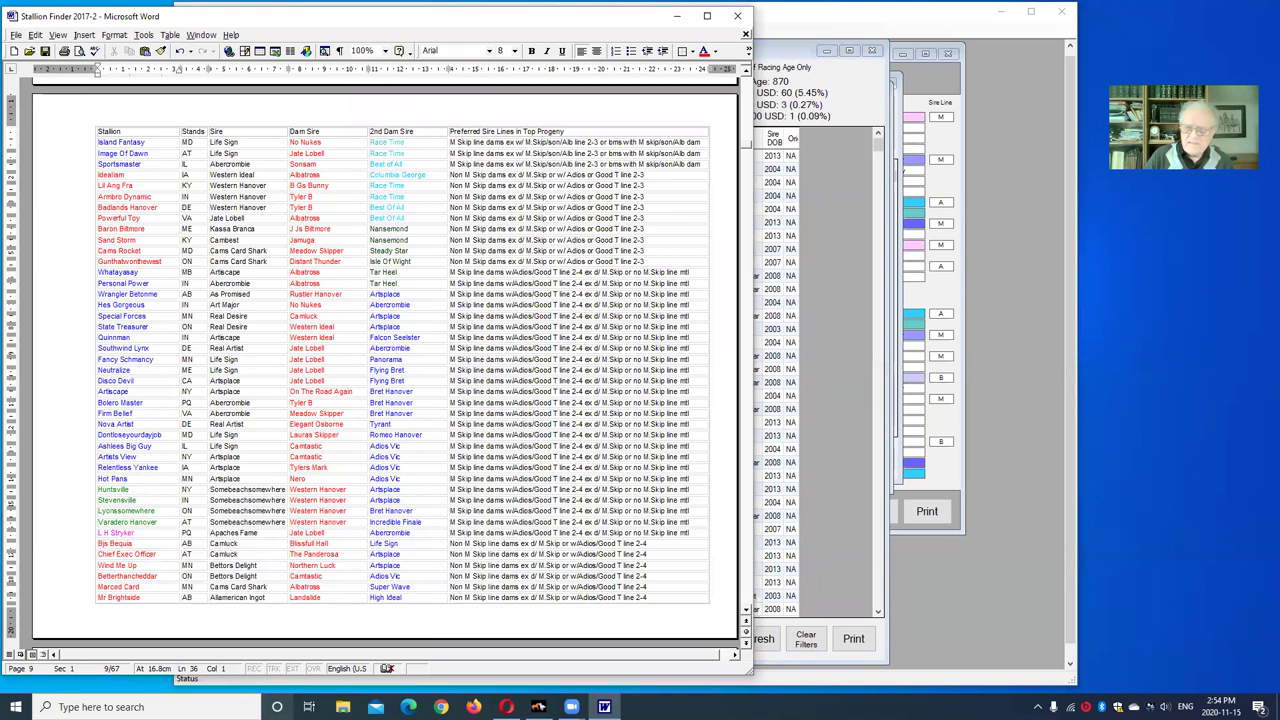
Return to PM Equine and close all open pedigree, same-position and offspring windows
click(1040, 489)
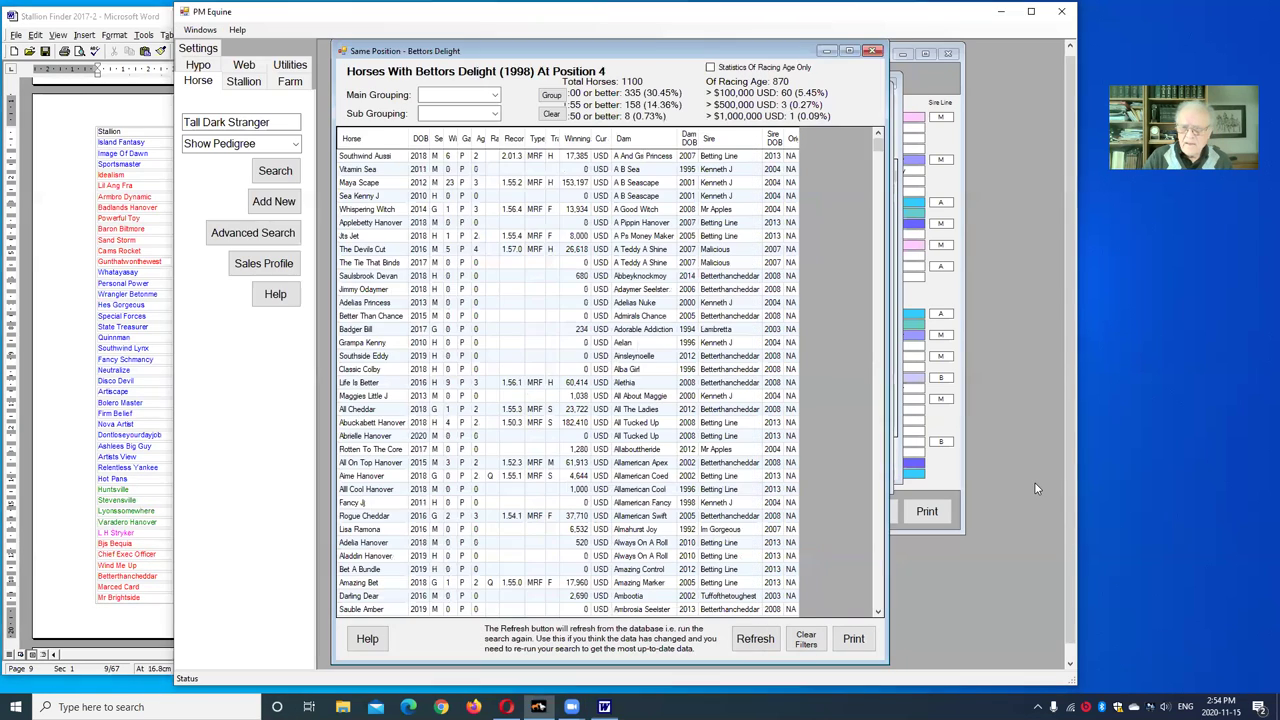
click(956, 423)
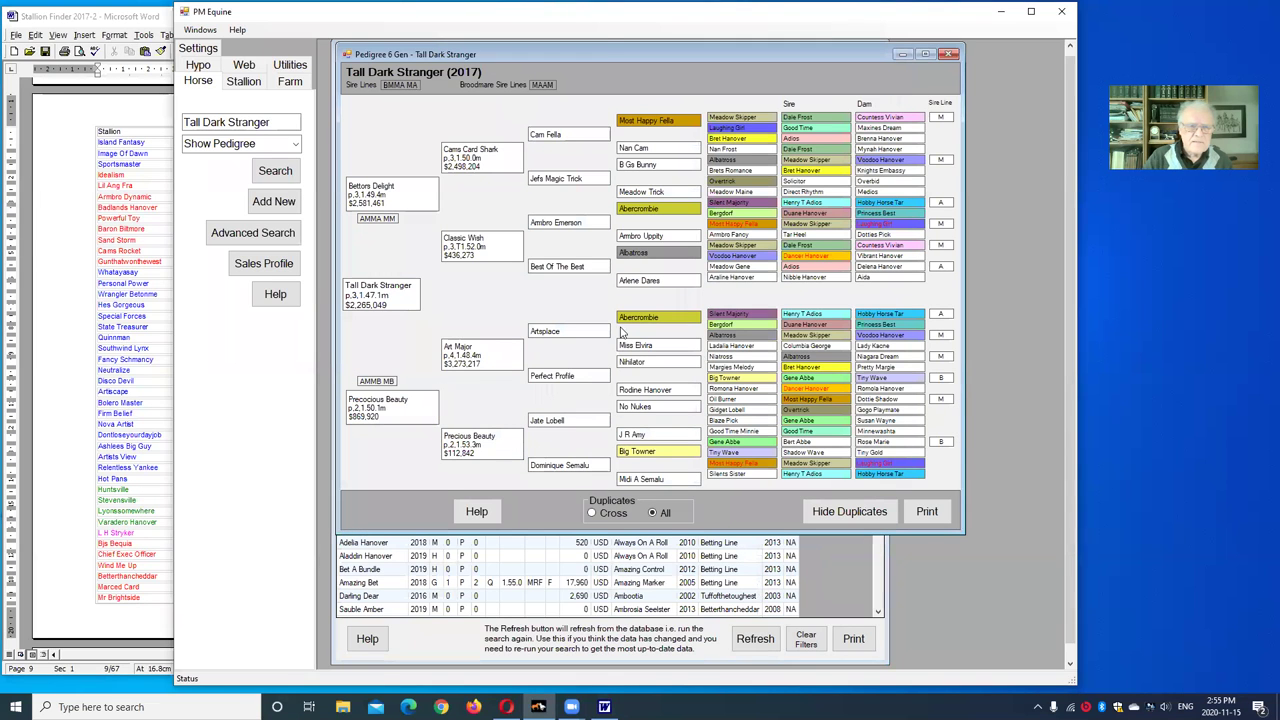
click(950, 54)
click(950, 50)
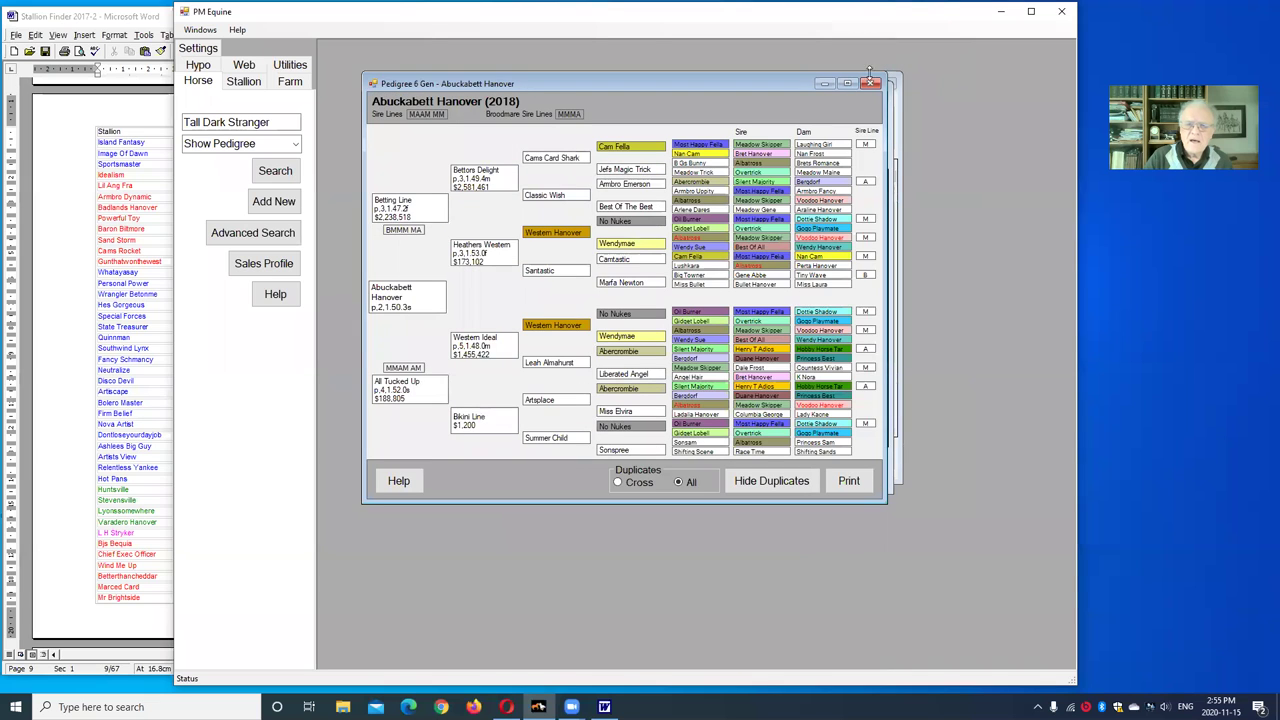
click(876, 85)
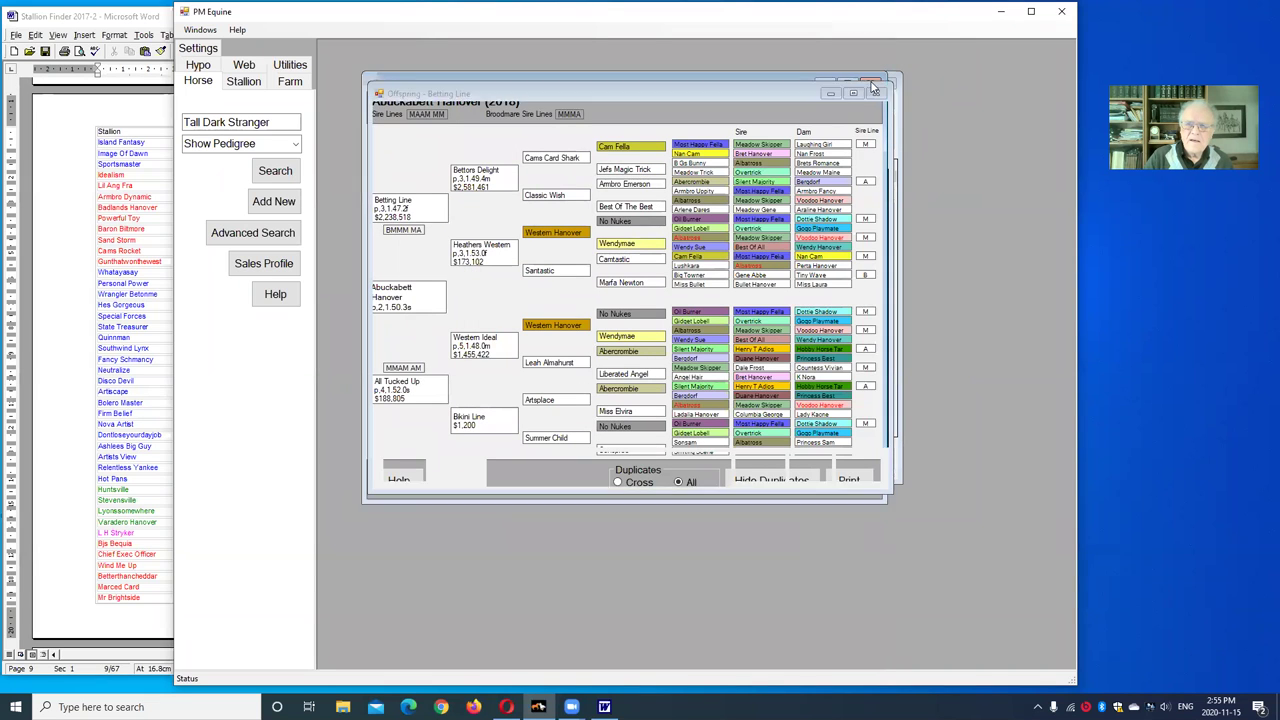
click(877, 93)
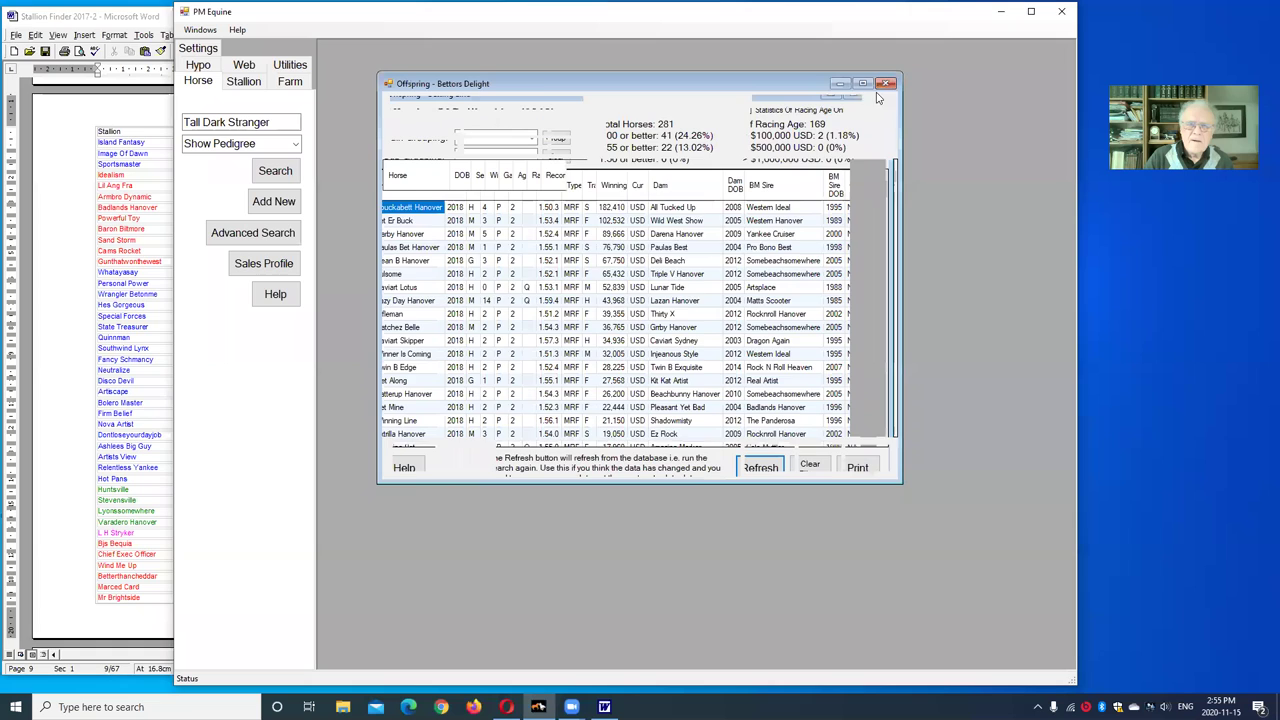
click(886, 84)
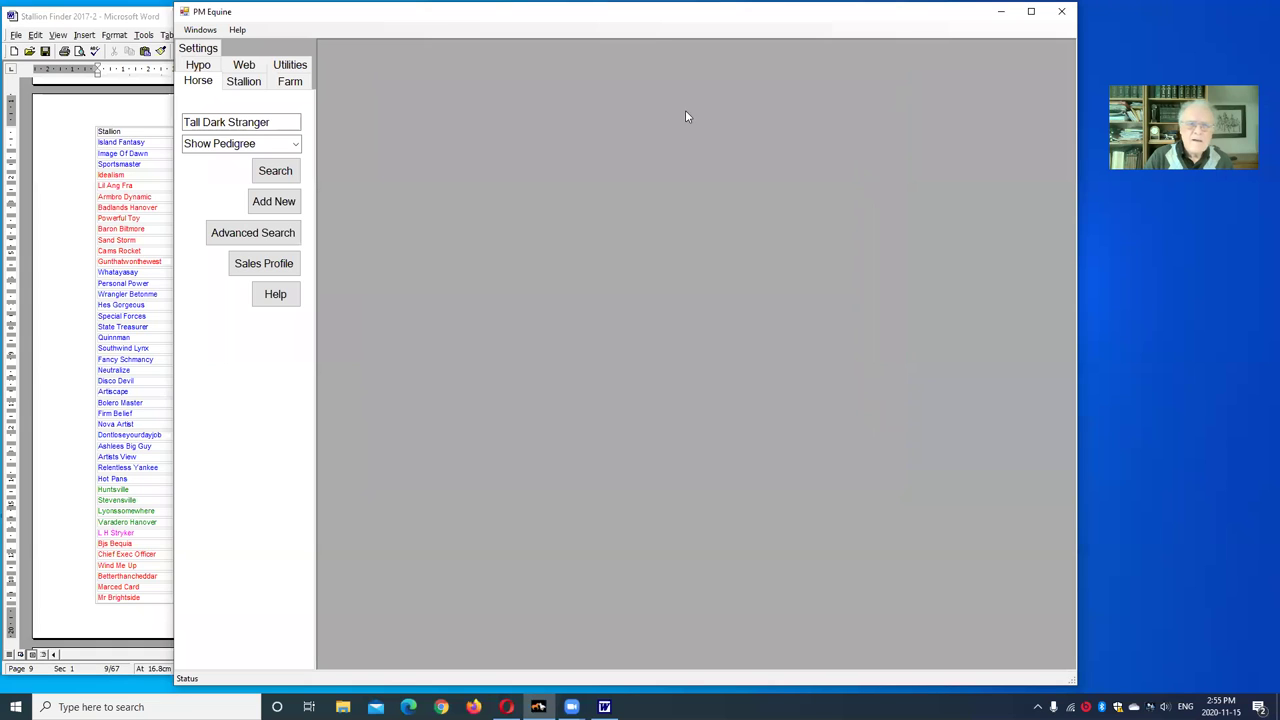
Reopen the pedigree of the Tall Dark Stranger born in 2017 and place its window in the workspace's upper-left area
click(268, 172)
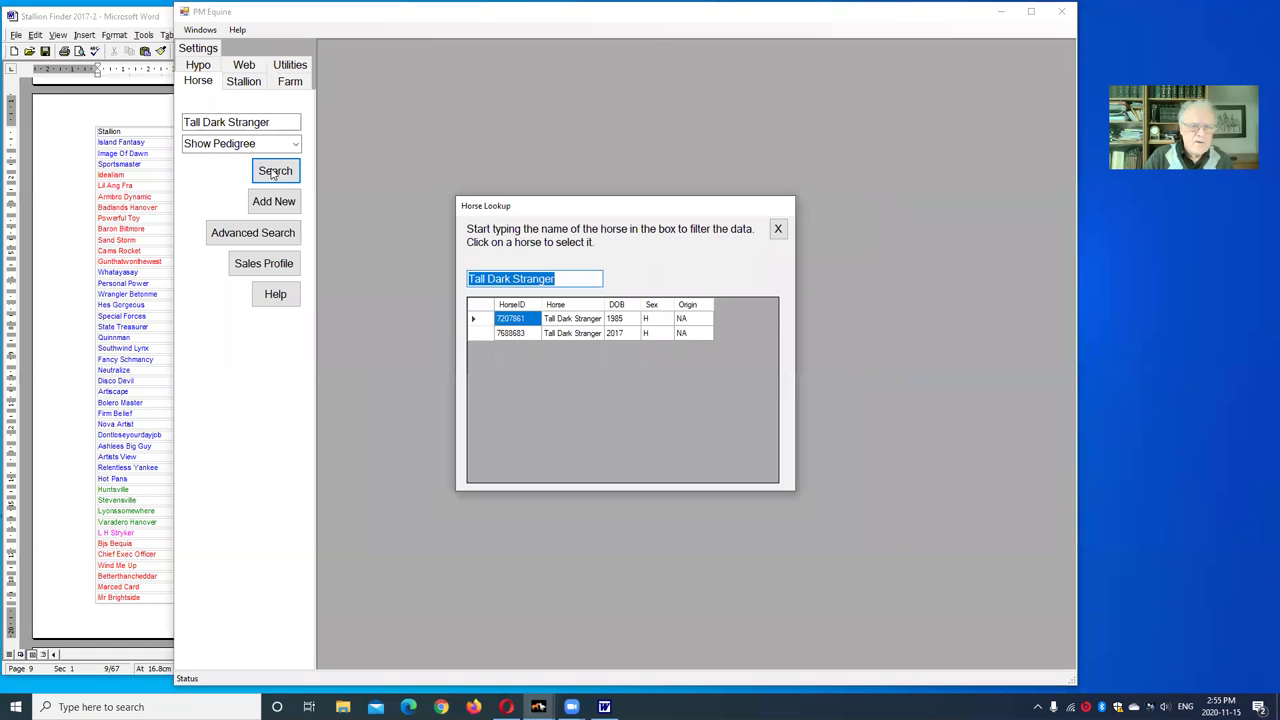
click(576, 335)
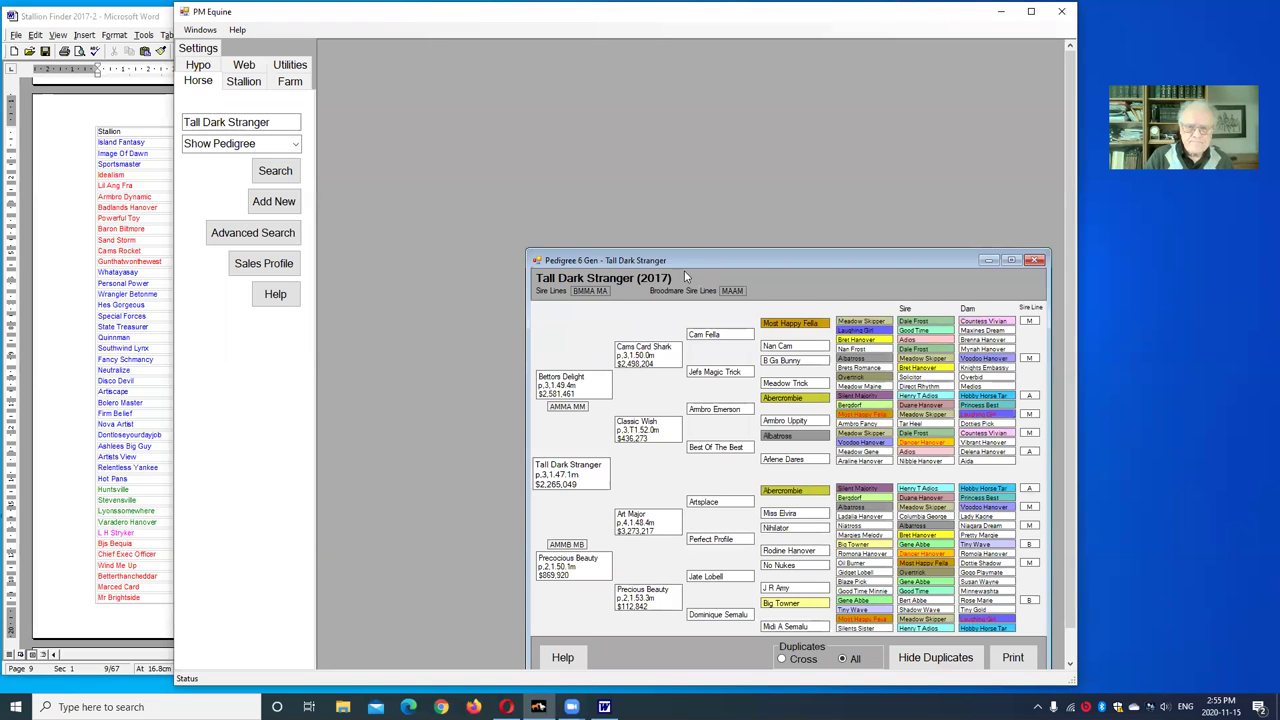
drag(687, 257, 578, 74)
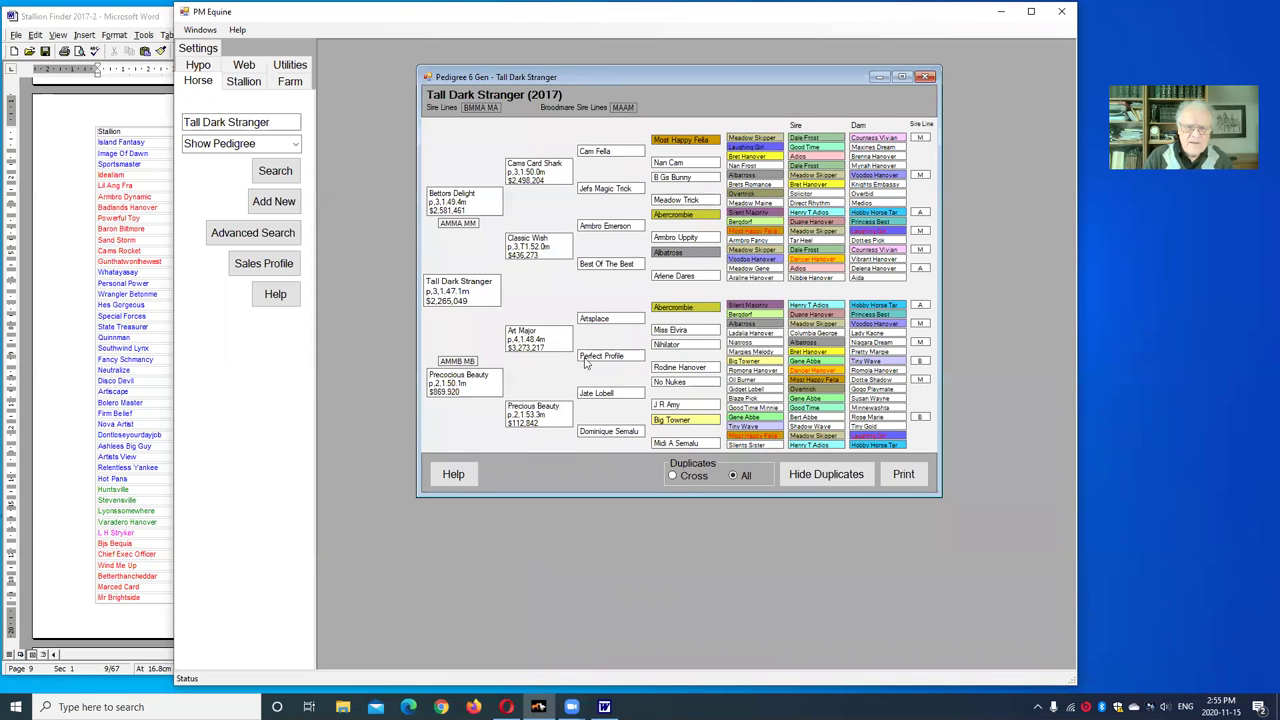
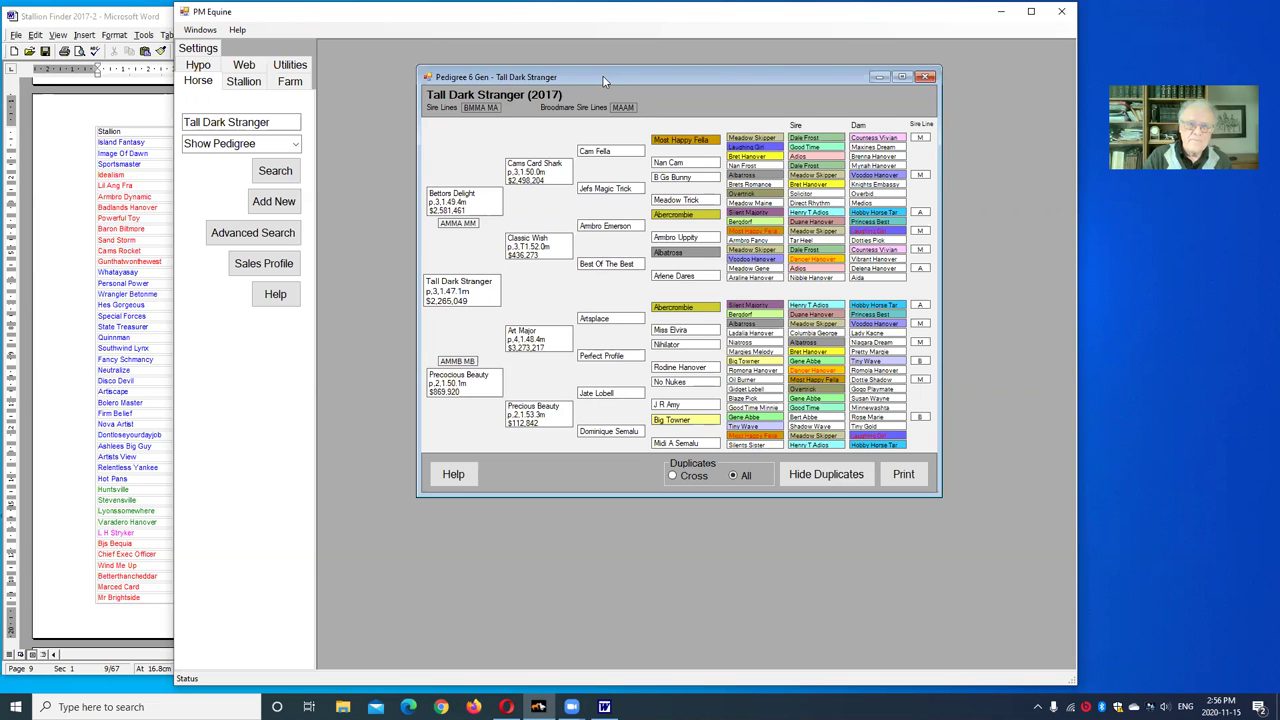
drag(604, 80, 522, 62)
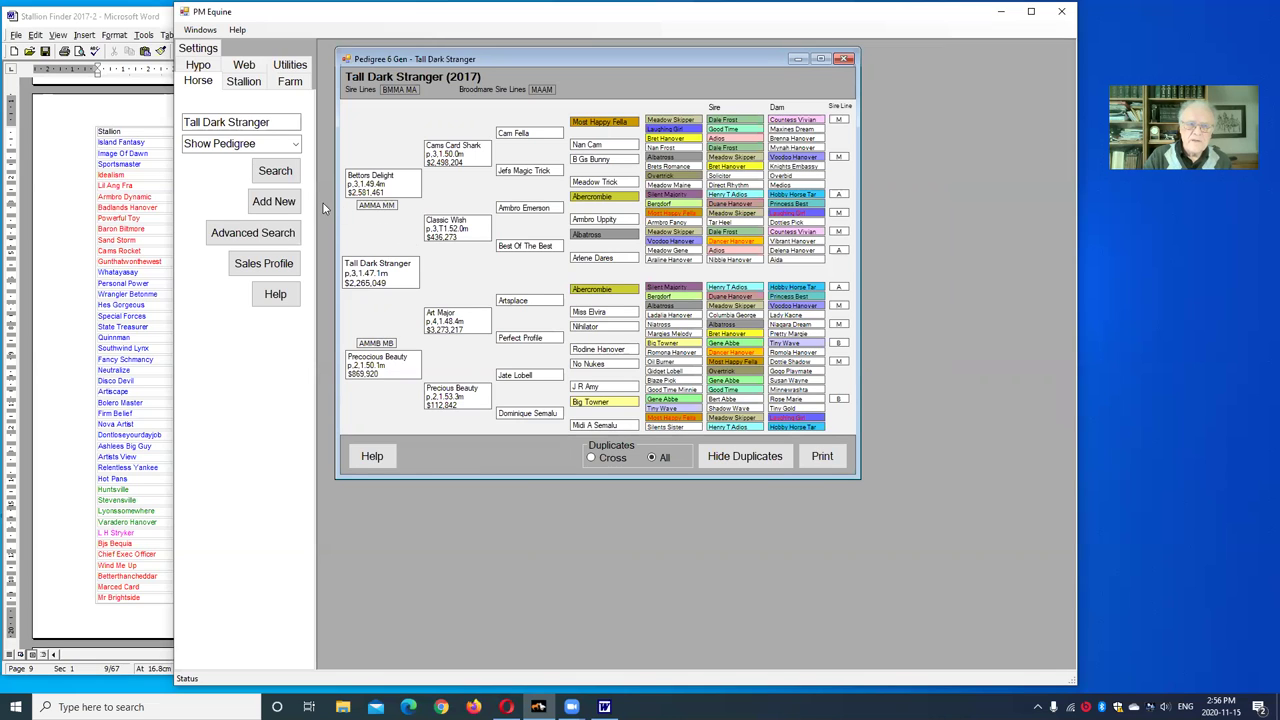
right_click(406, 77)
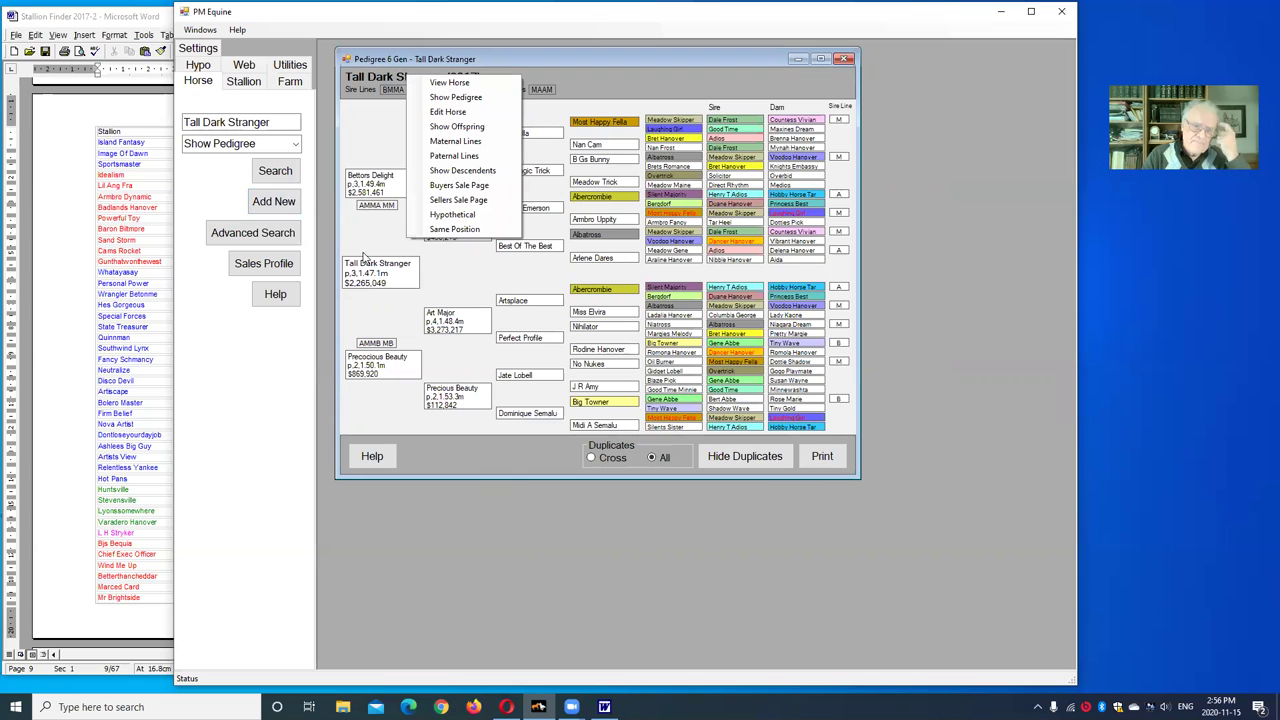
click(215, 195)
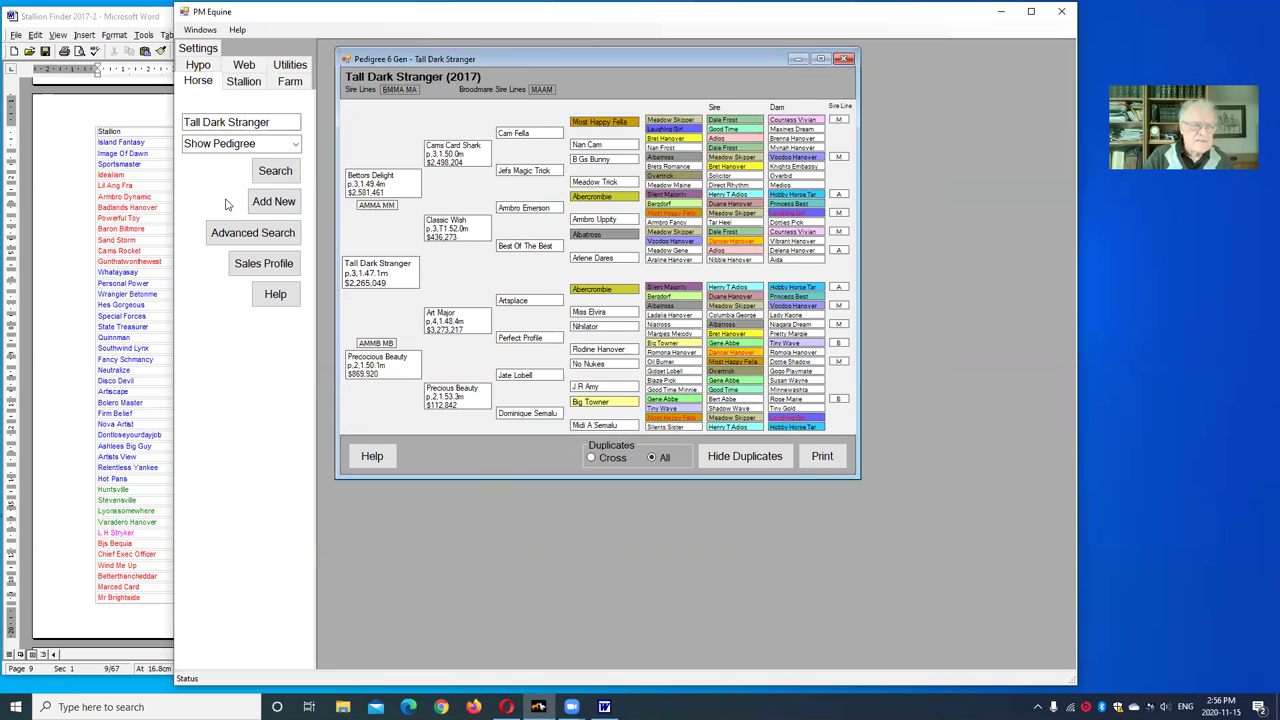
Search the stallion records for Somebeachsomewhere's broodmare sire credits
click(247, 84)
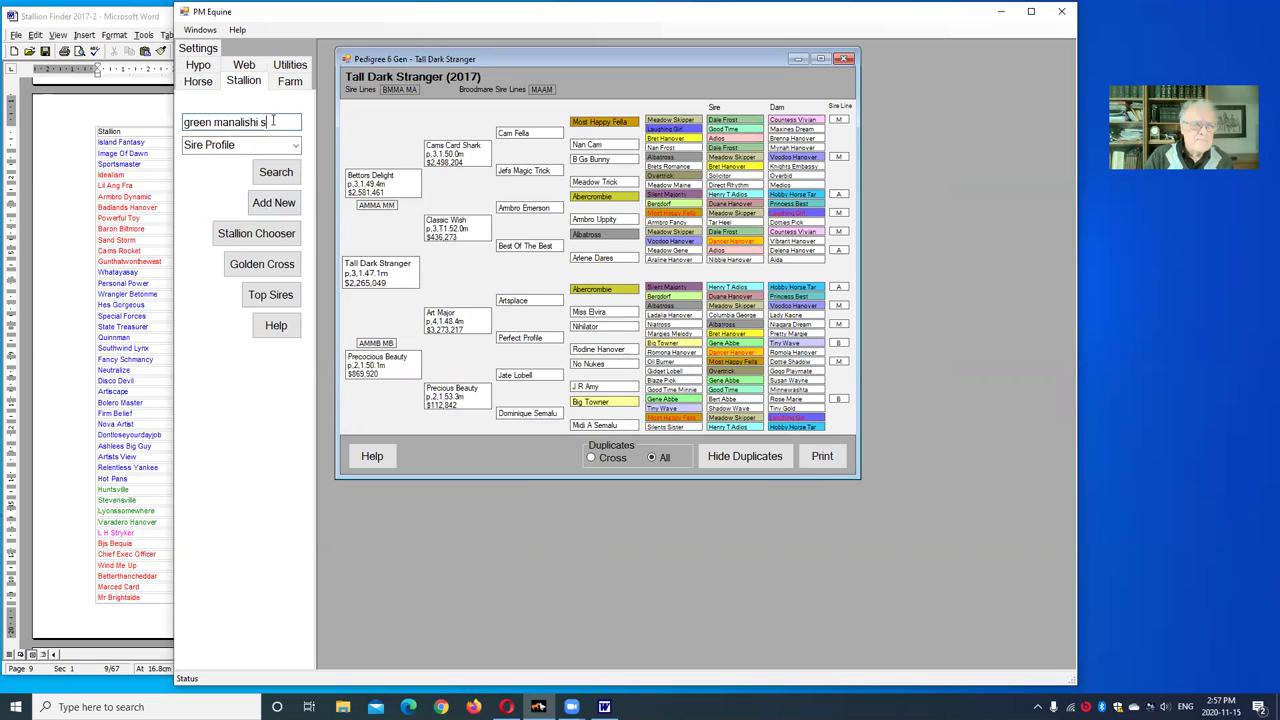
drag(268, 122, 157, 127)
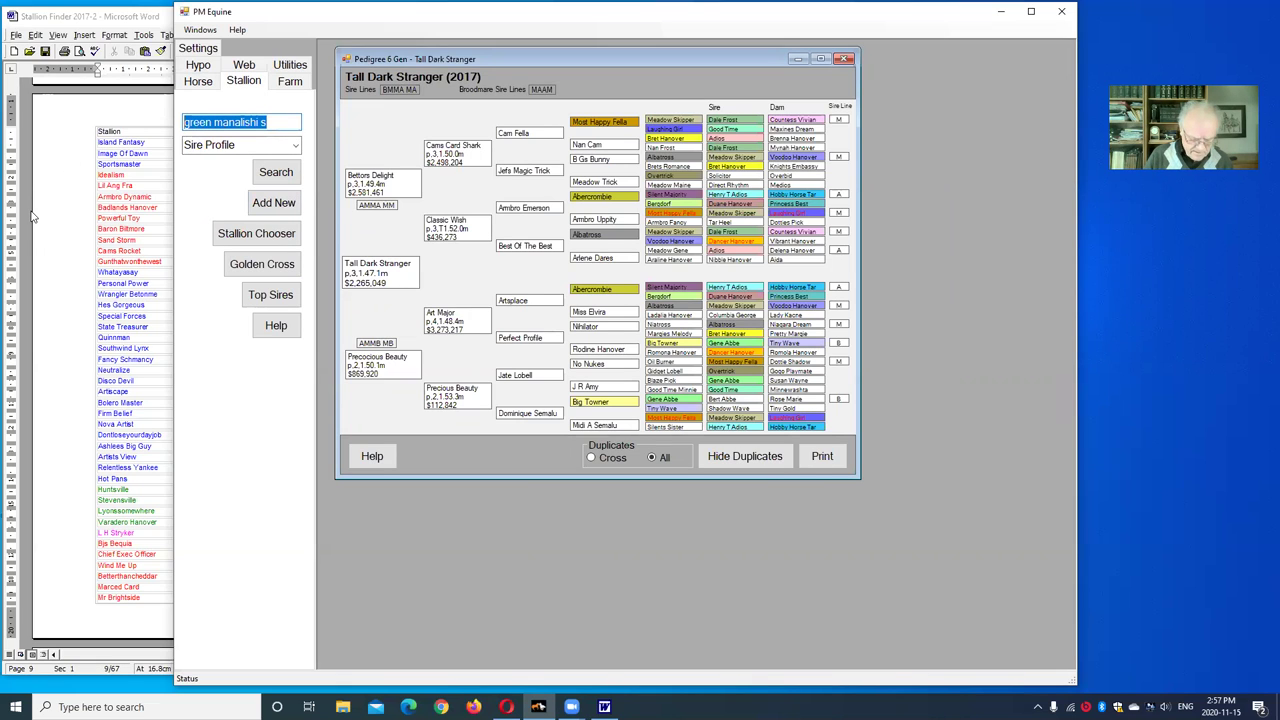
text(somebeachsomewhere)
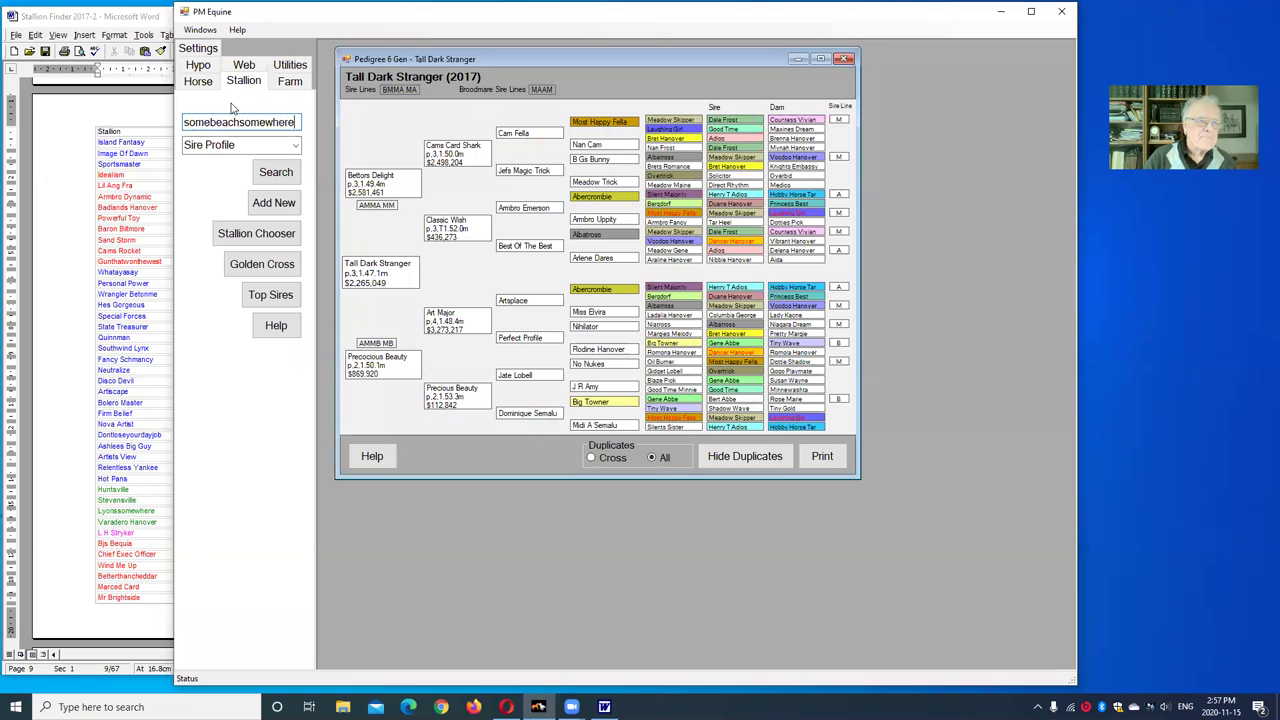
click(293, 146)
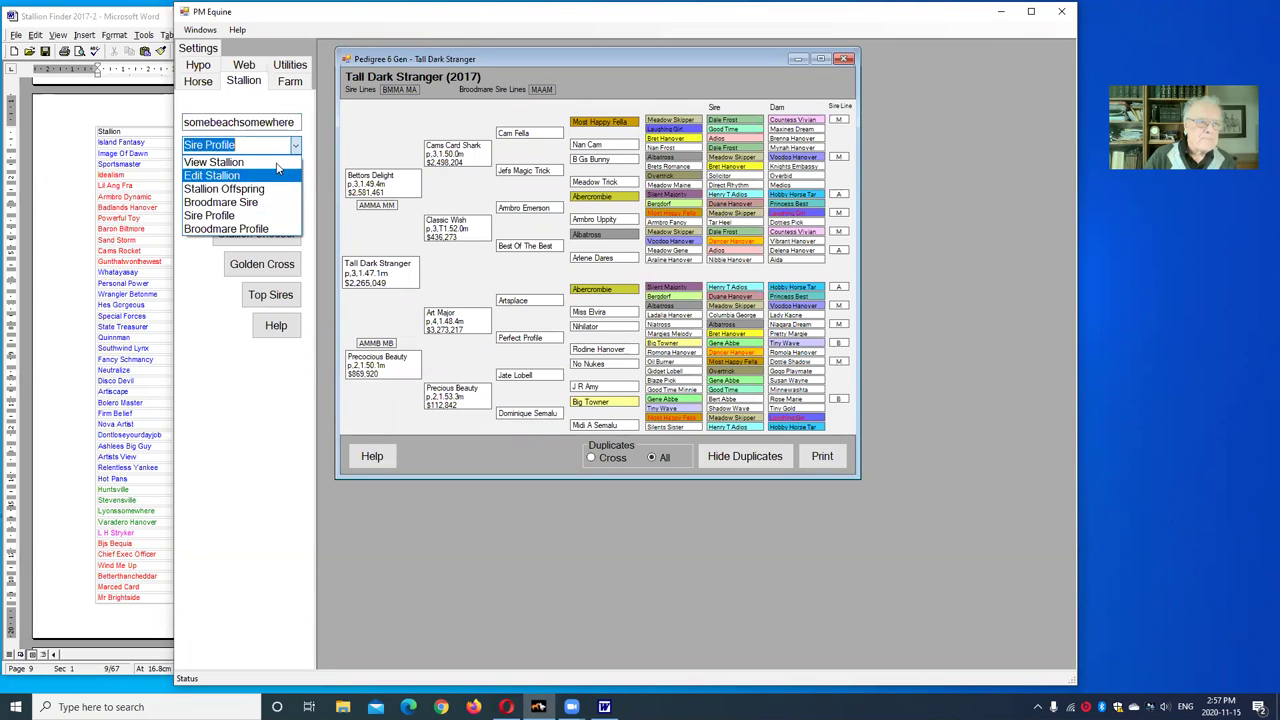
click(254, 203)
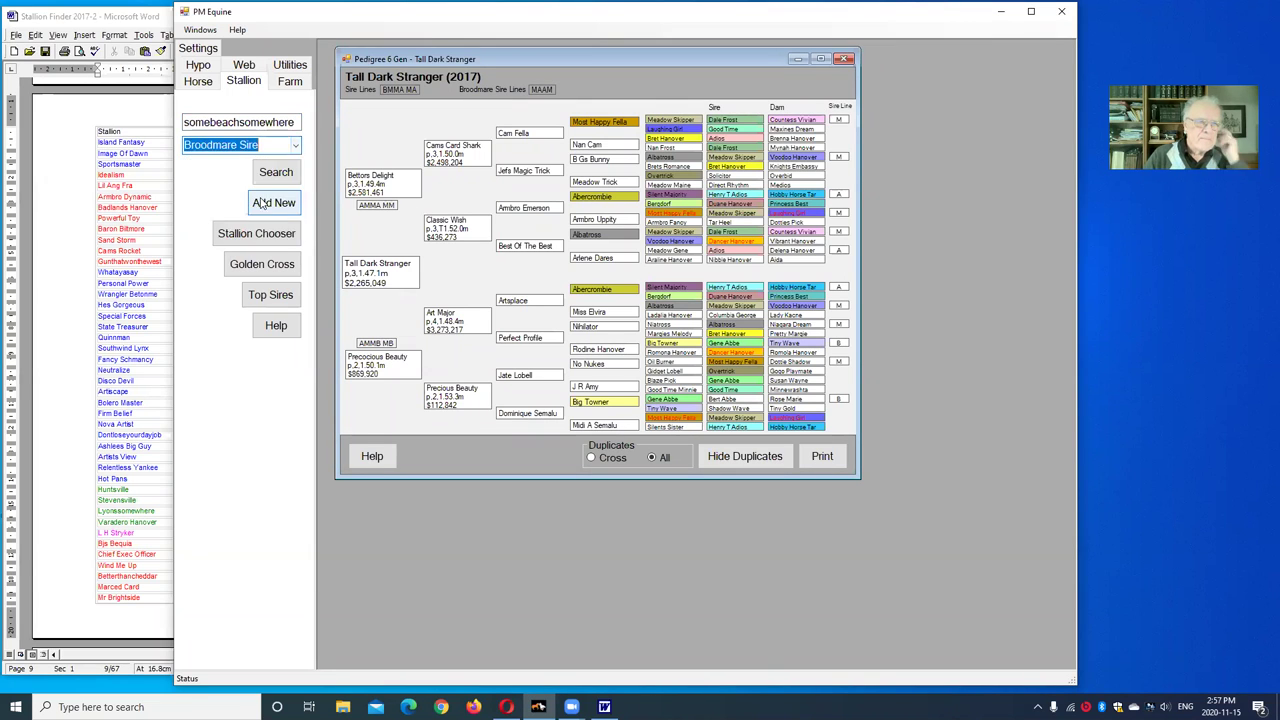
click(276, 173)
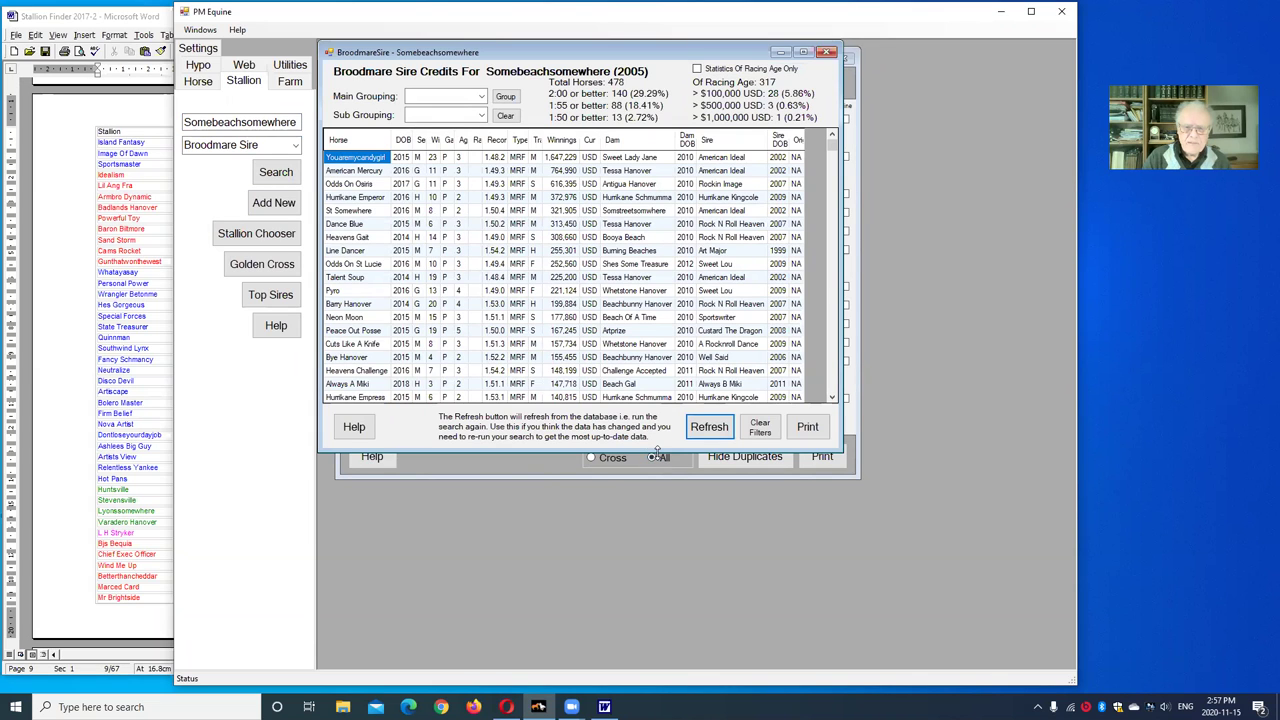
Enlarge the Somebeachsomewhere broodmare sire window vertically and review the sires crossed with his daughters
drag(657, 450, 700, 638)
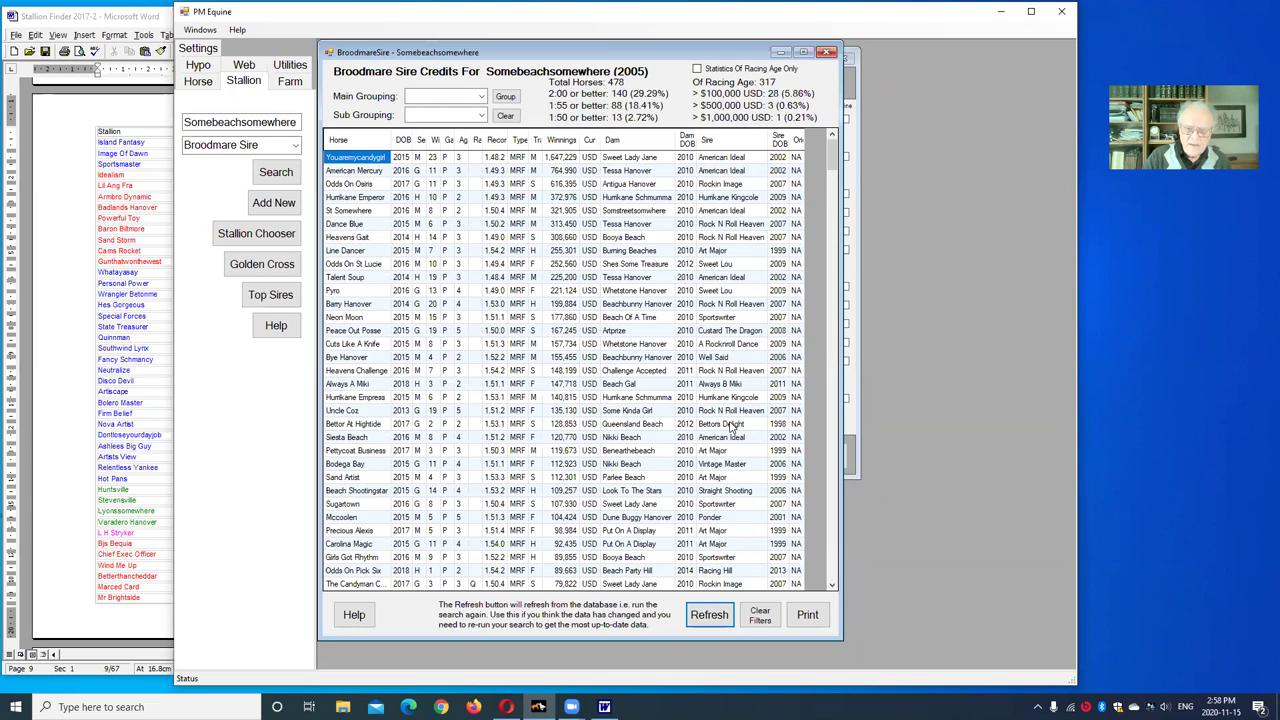
scroll(730, 430, down, 4)
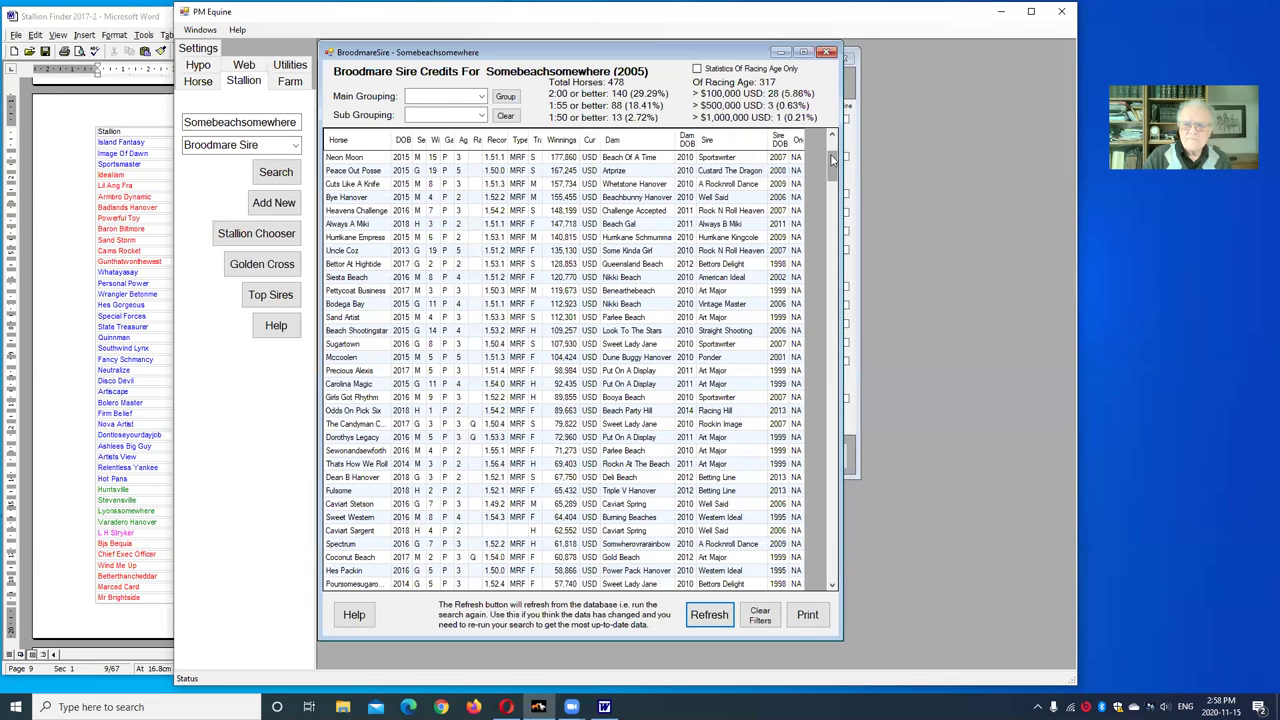
drag(834, 165, 844, 120)
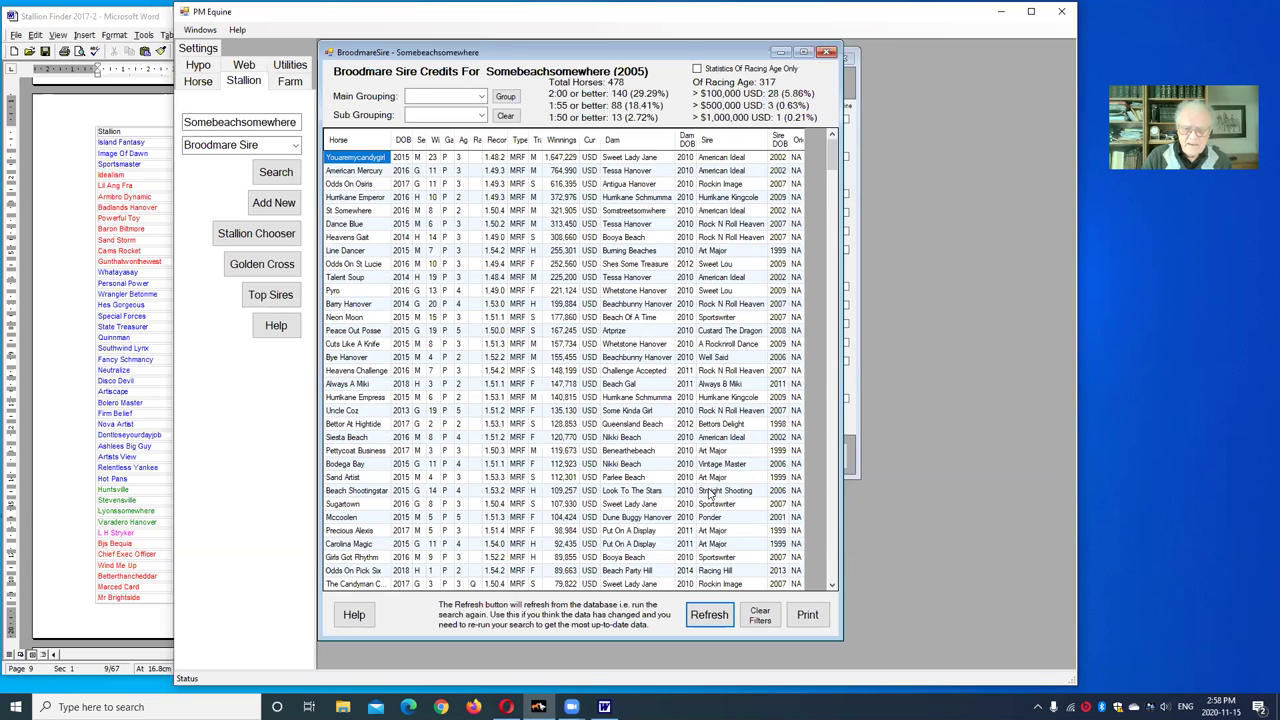
View the pedigree of Bettor At Hightide from the broodmare sire list, and close both the pedigree and the list
scroll(715, 497, down, 2)
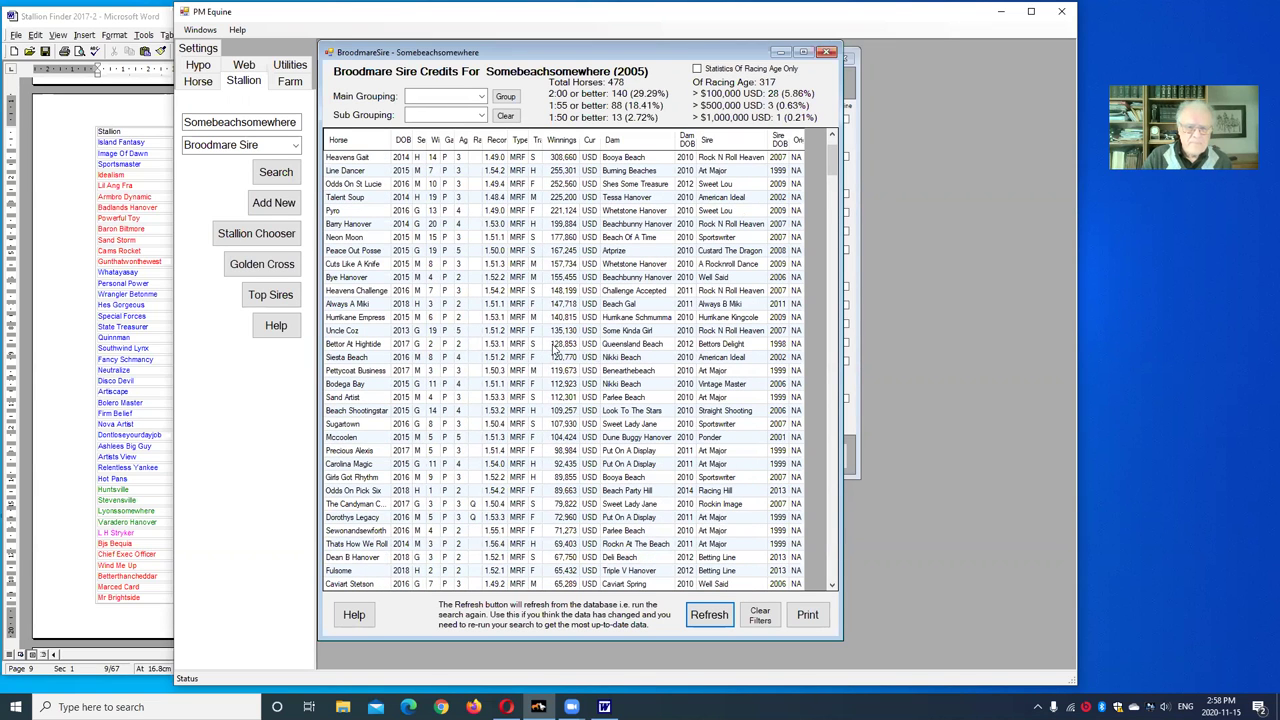
click(350, 346)
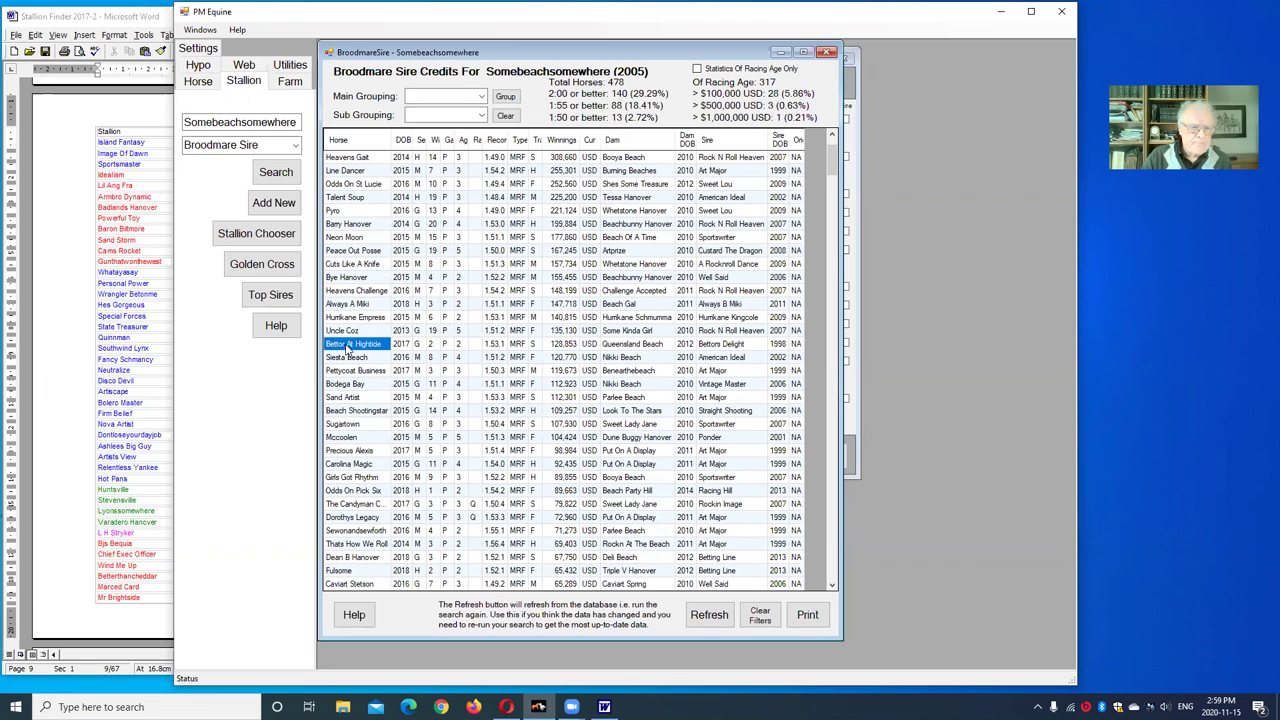
right_click(364, 346)
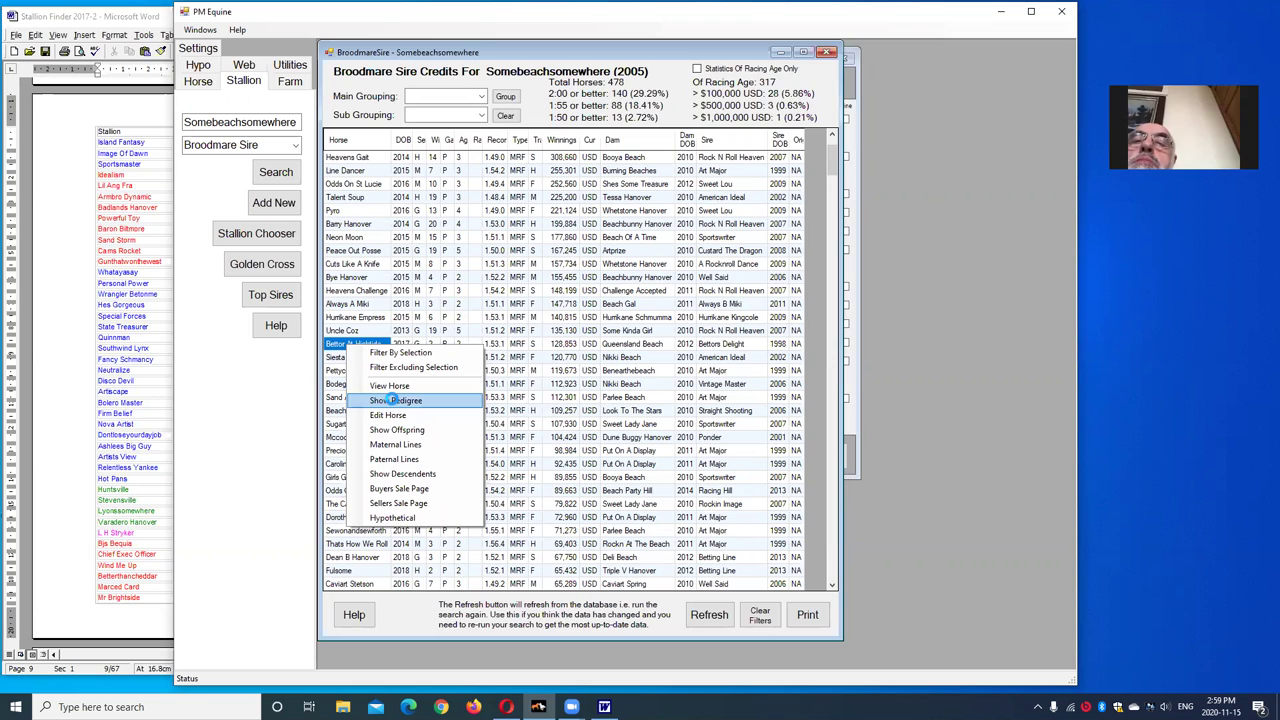
click(394, 400)
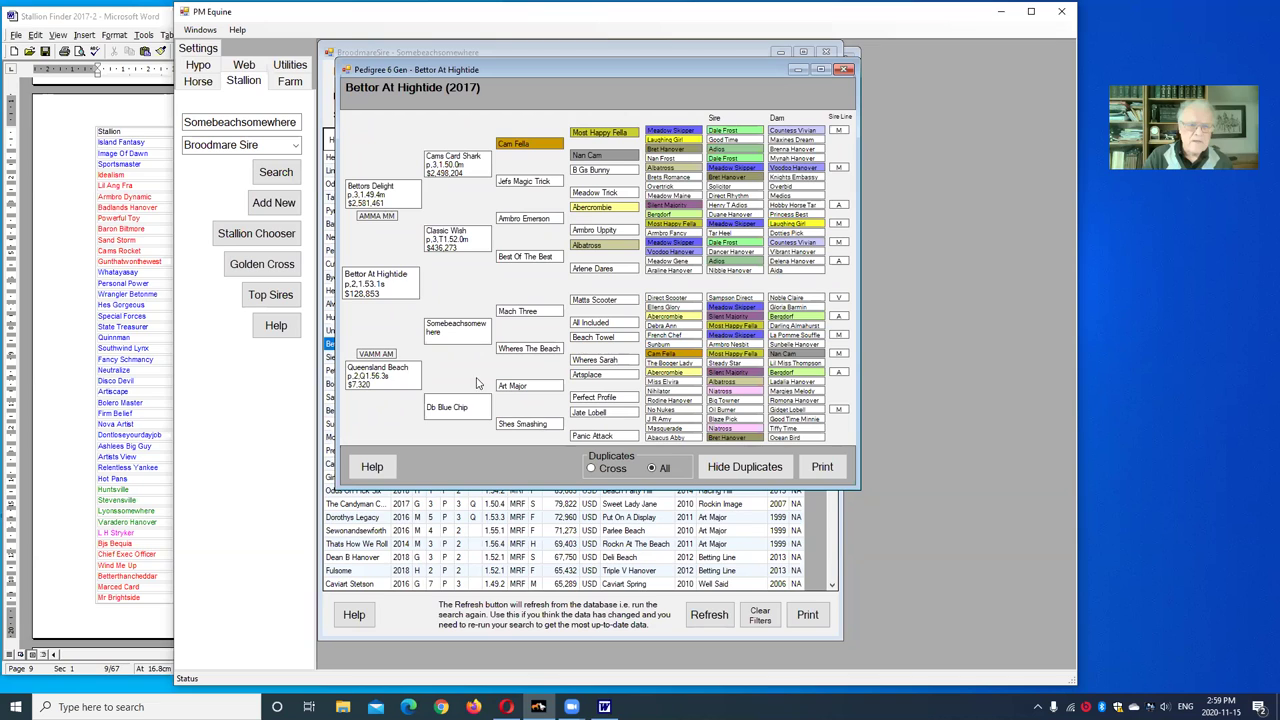
click(844, 69)
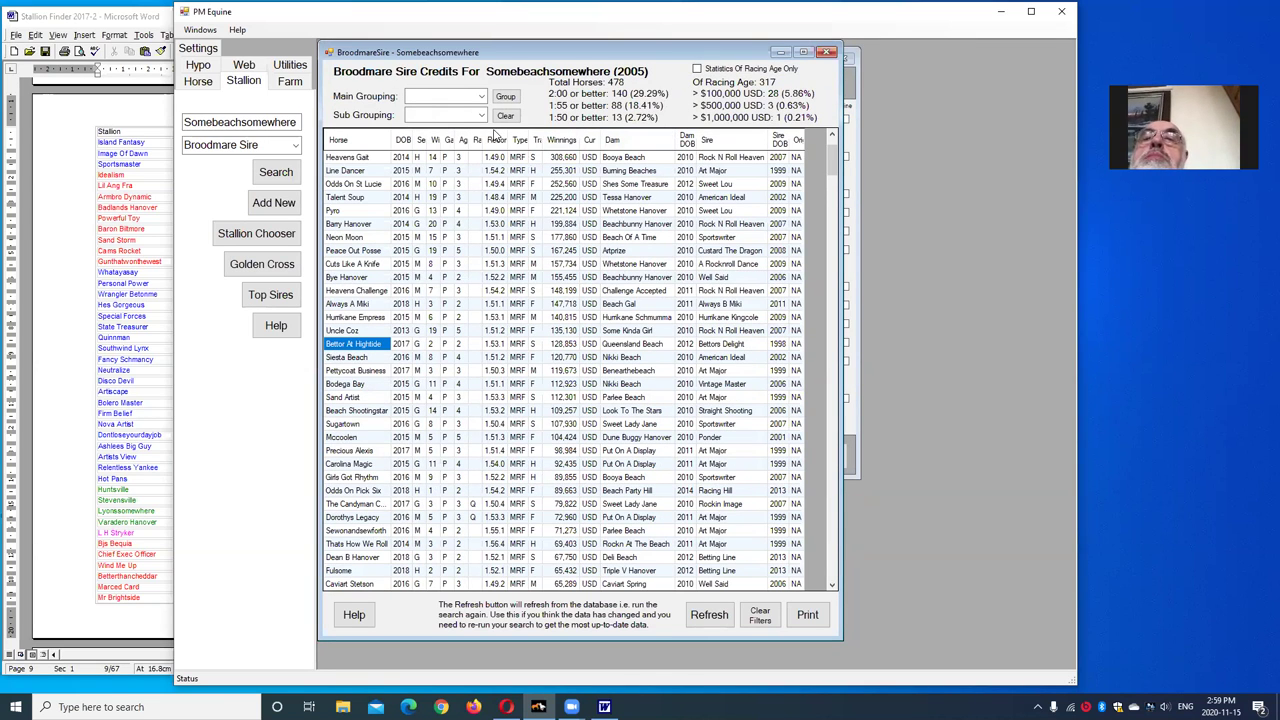
click(826, 53)
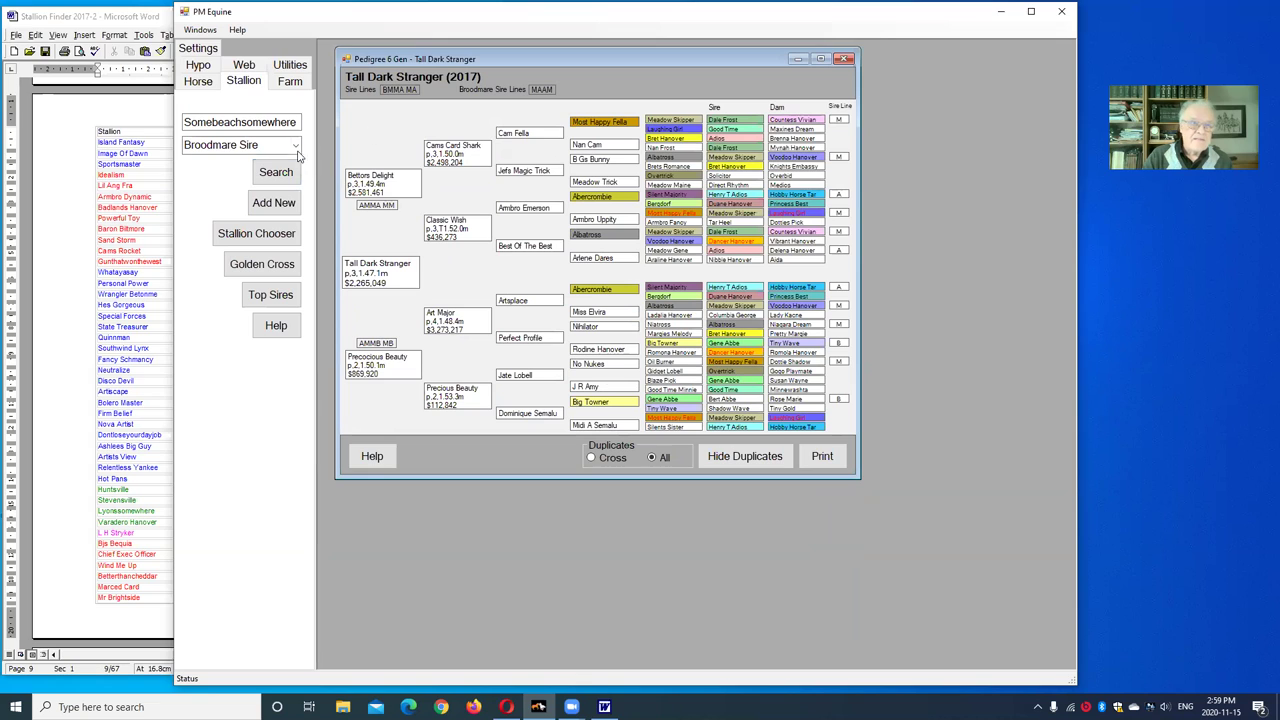
Search for the stallion offspring of Captaintreacherous
click(295, 122)
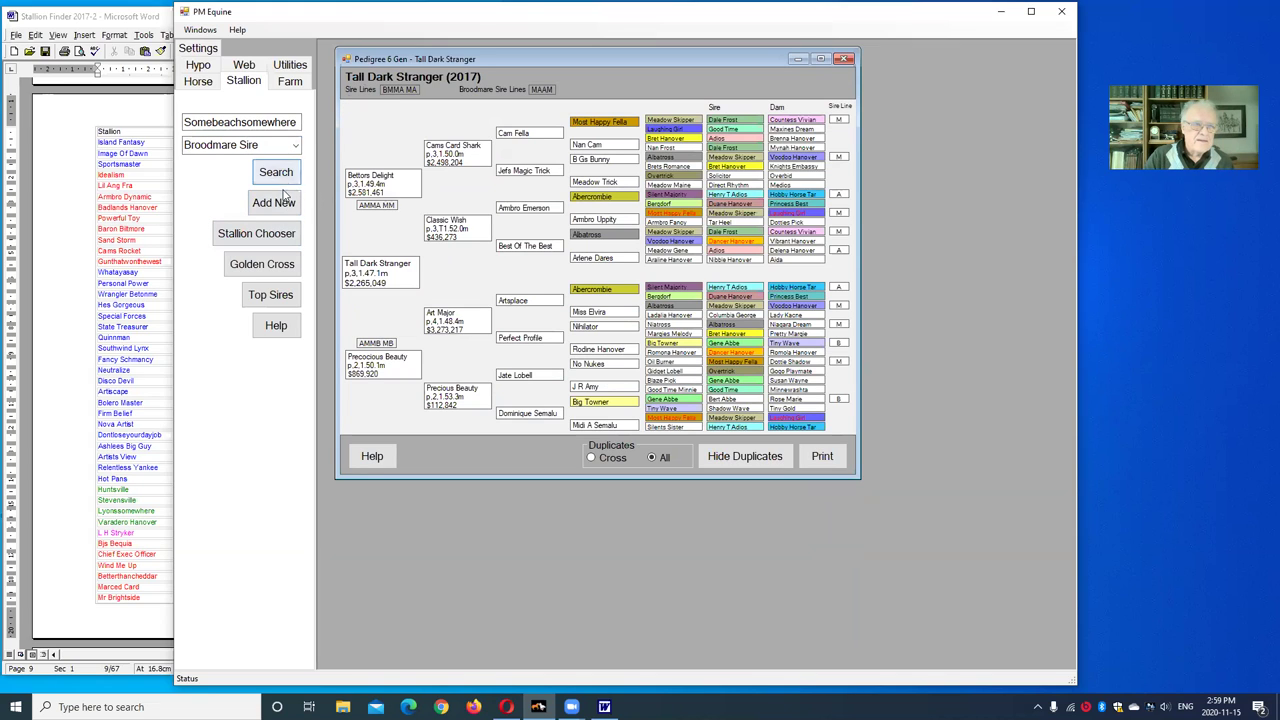
click(296, 122)
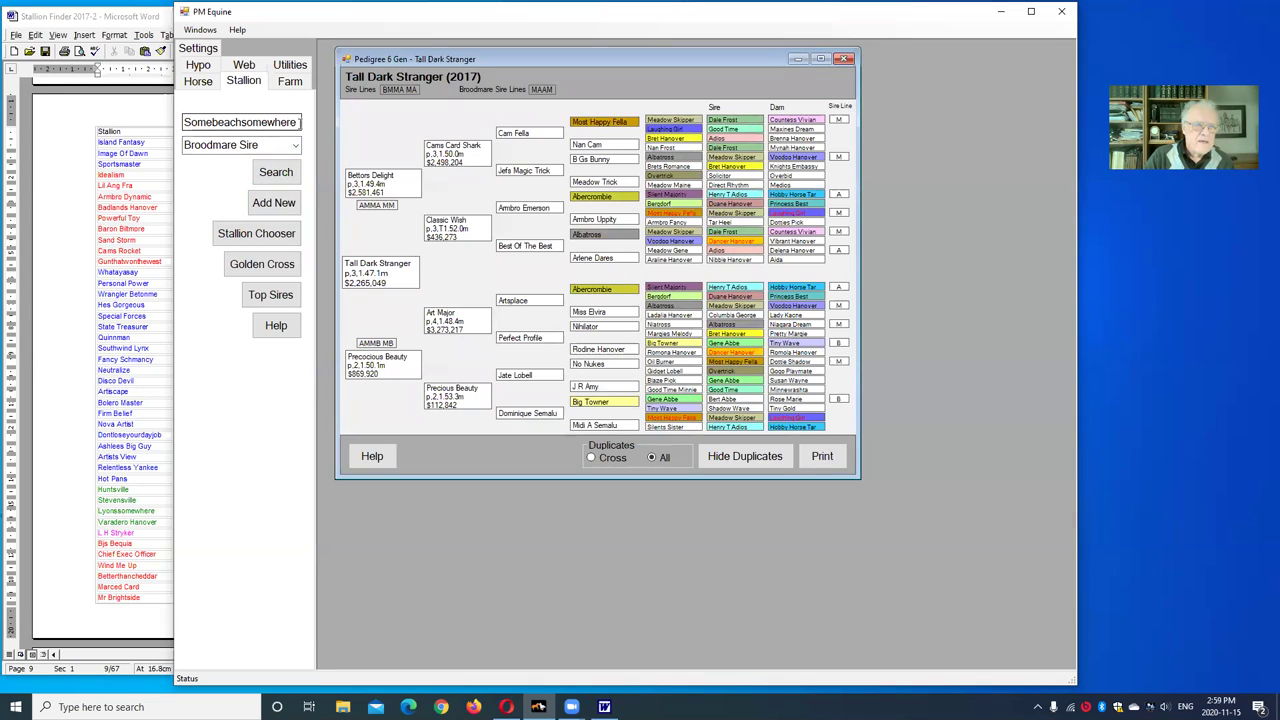
double_click(243, 122)
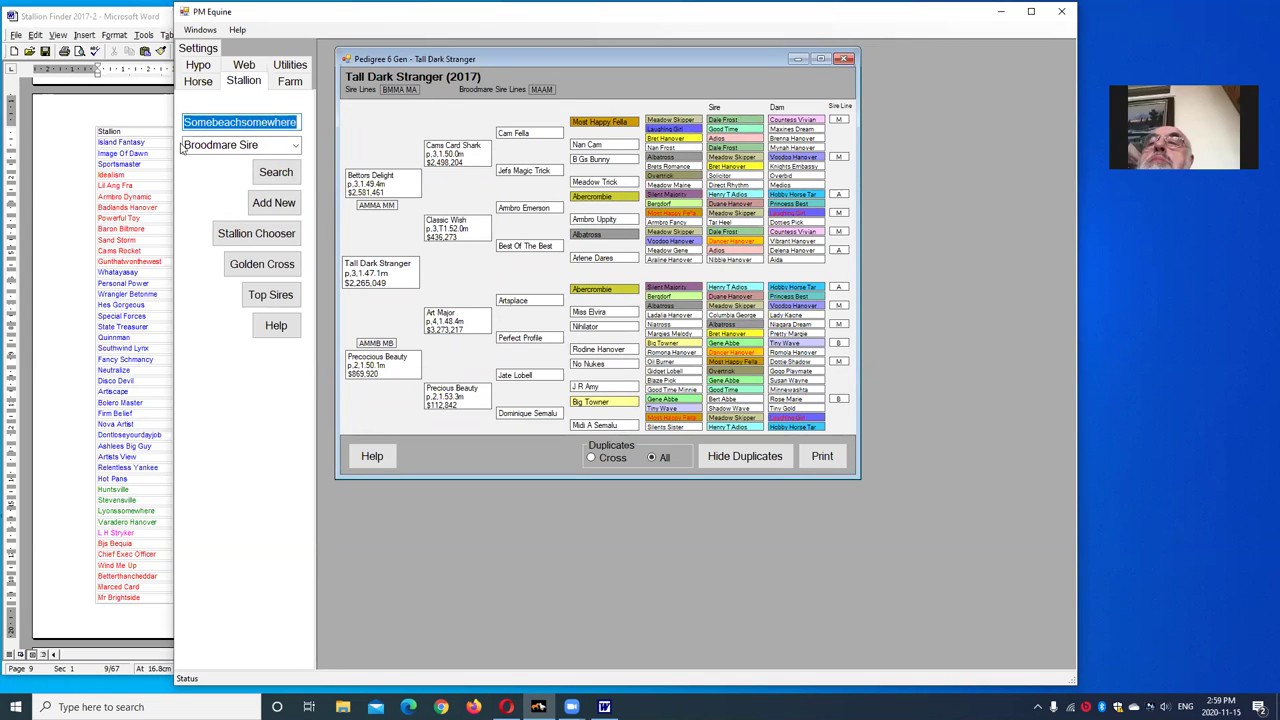
text(capta)
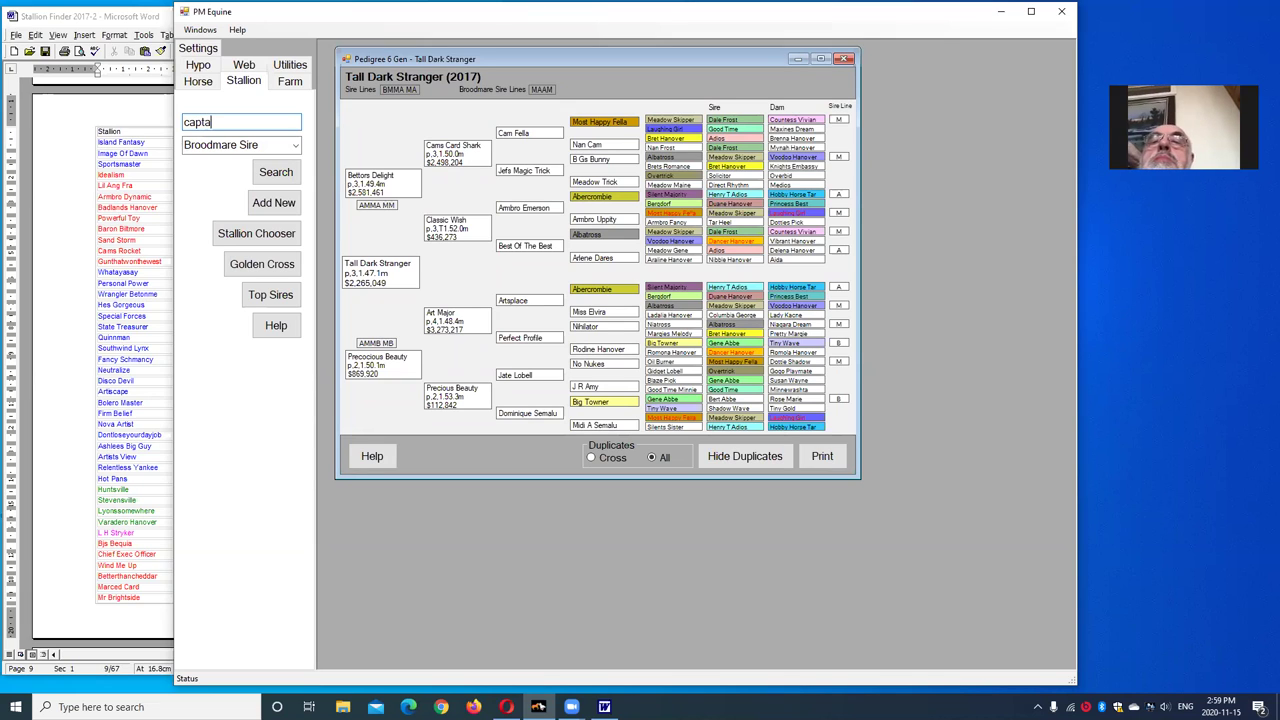
text(intreacherous)
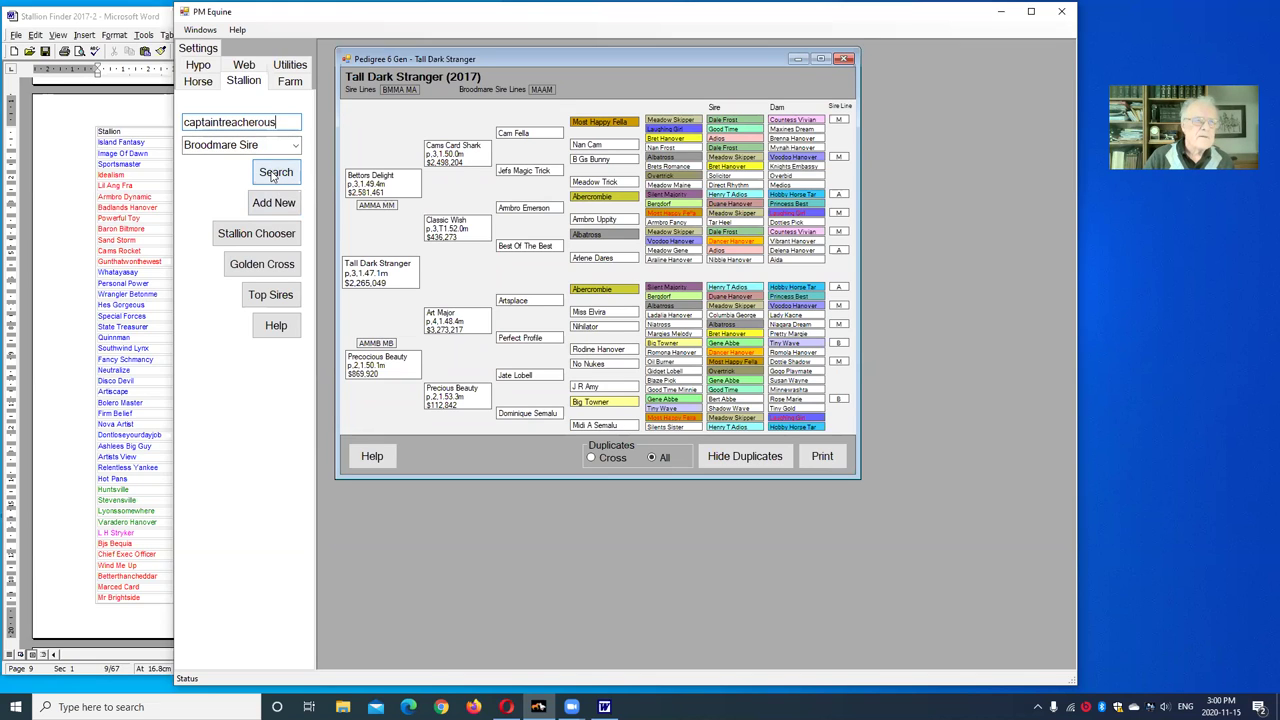
click(292, 146)
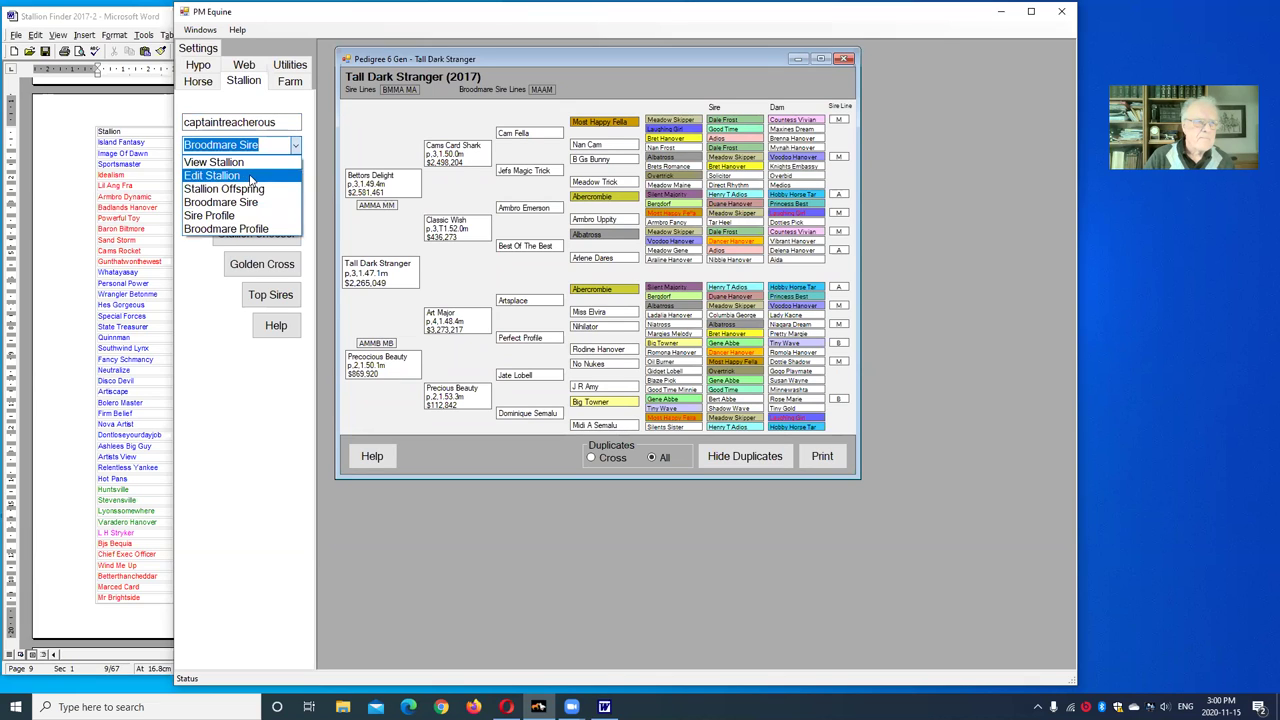
click(240, 190)
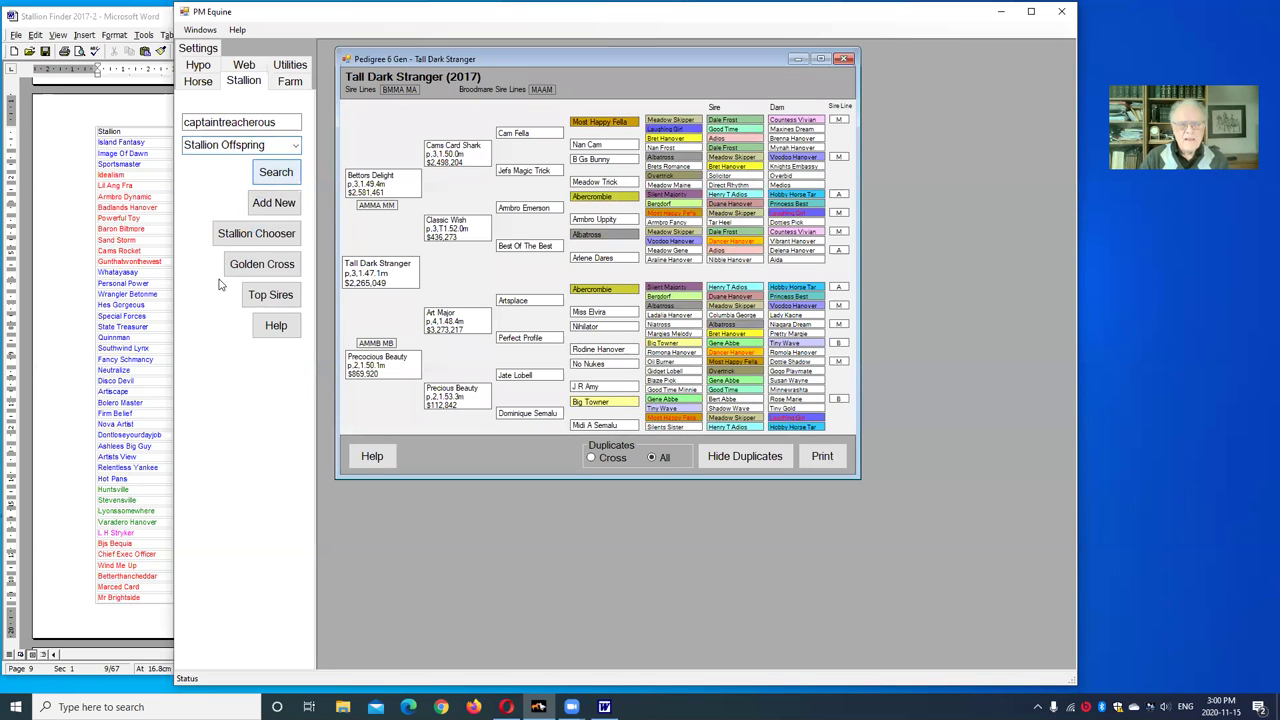
key(Return)
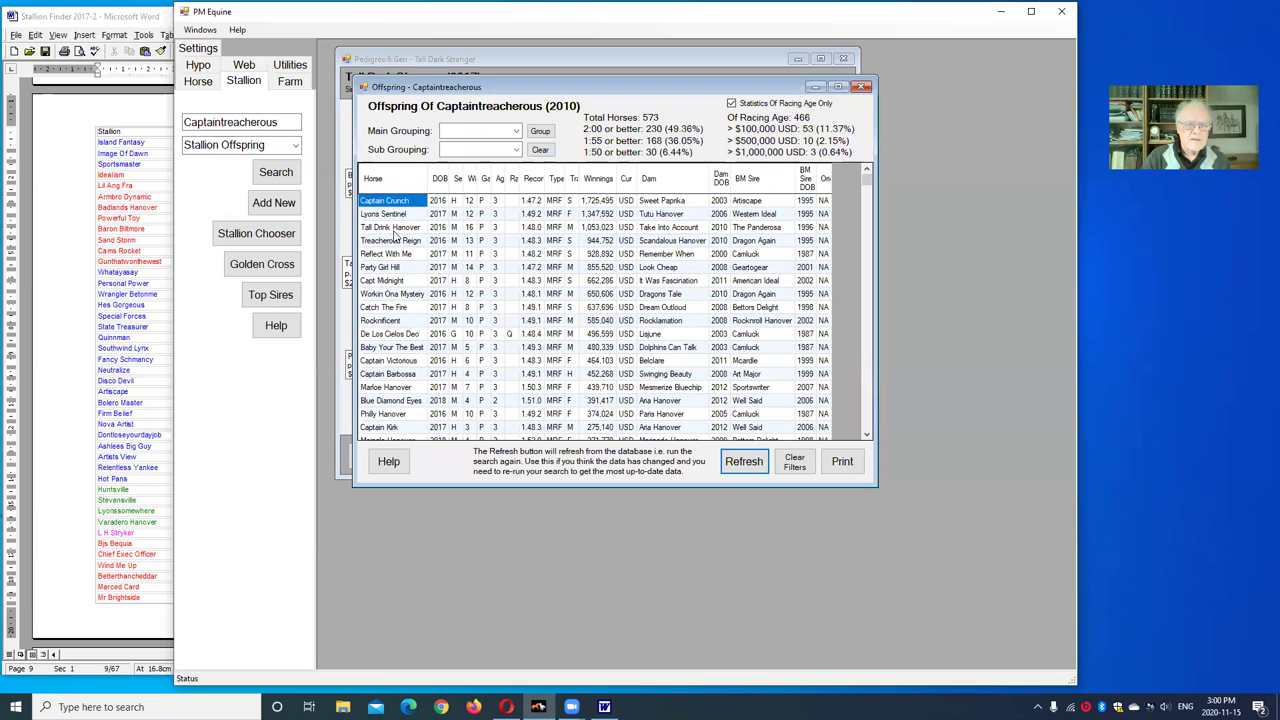
Use Tall Drink Hanover from the Captaintreacherous offspring list as the dam of a hypothetical mating
click(395, 228)
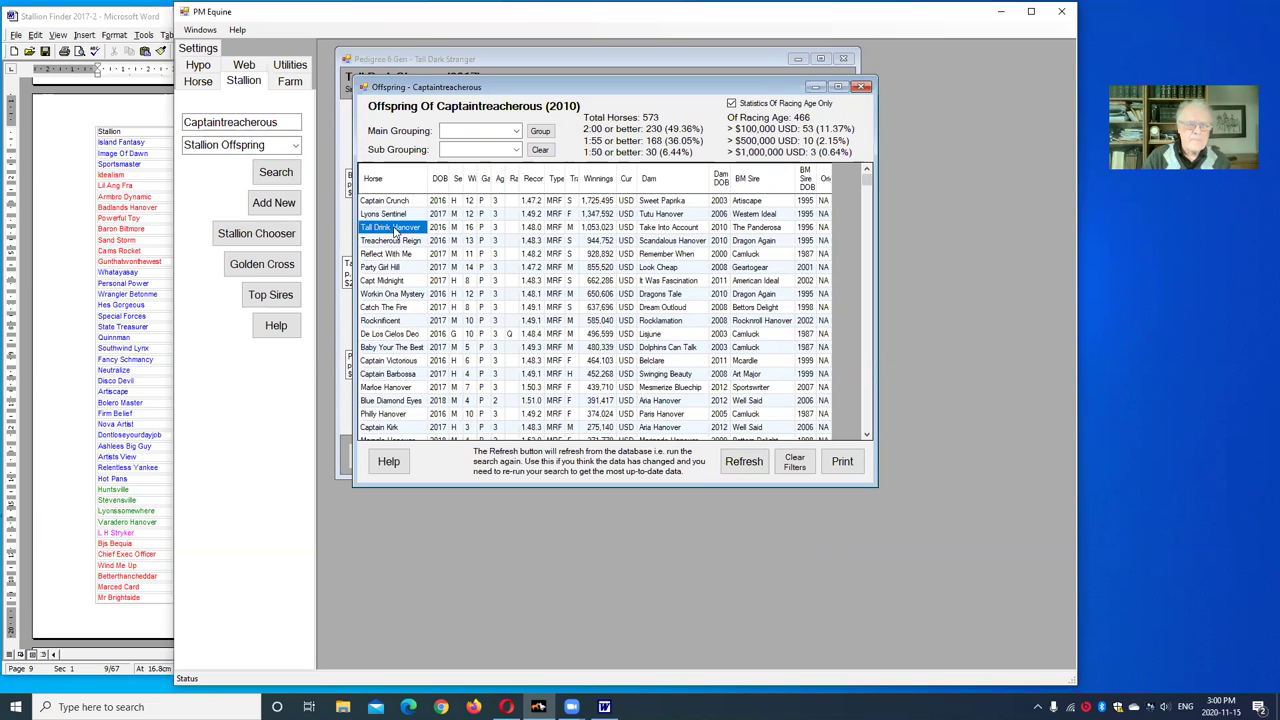
right_click(395, 230)
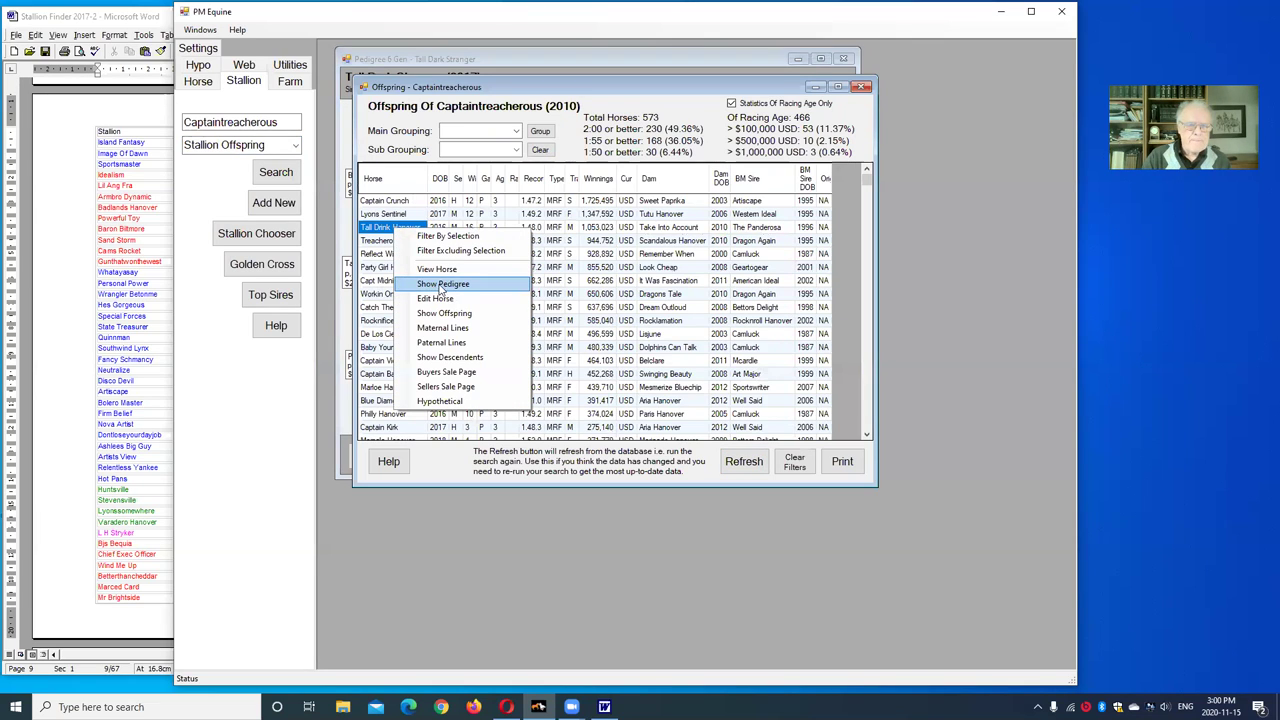
click(440, 401)
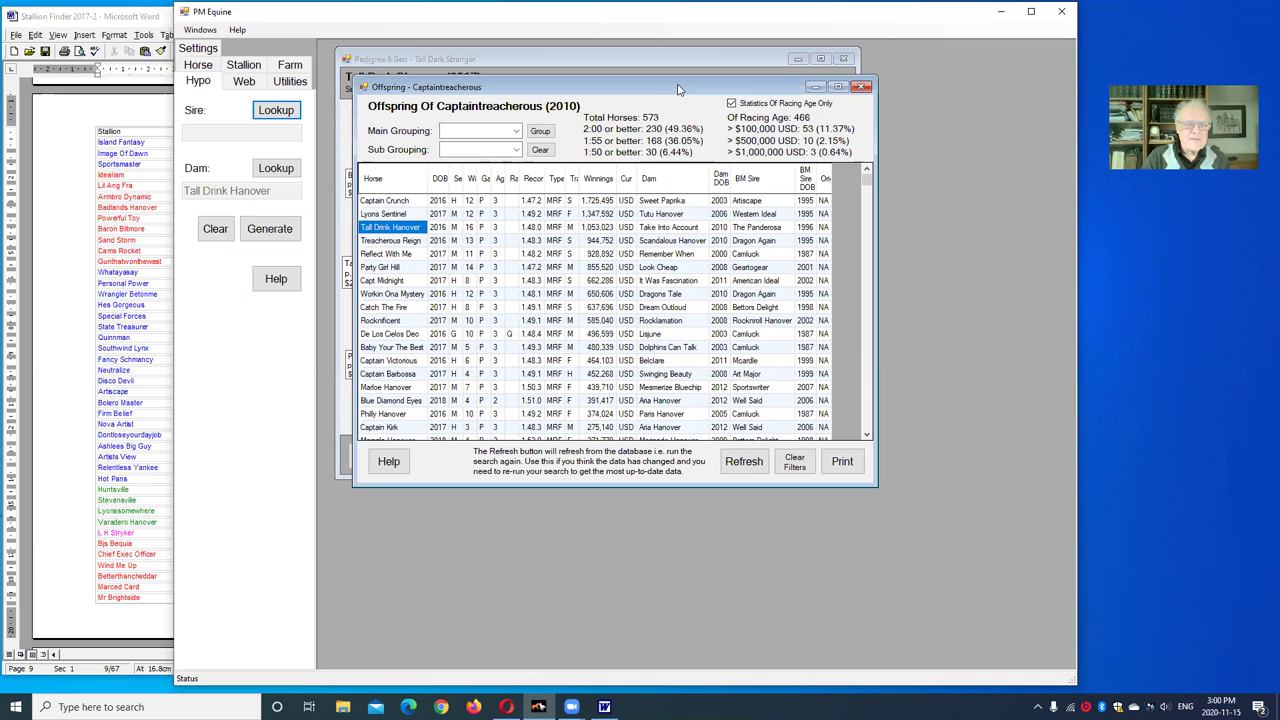
Look up the Tall Dark Stranger born in 2017 as the hypothetical sire and generate the pedigree with Tall Drink Hanover
click(292, 116)
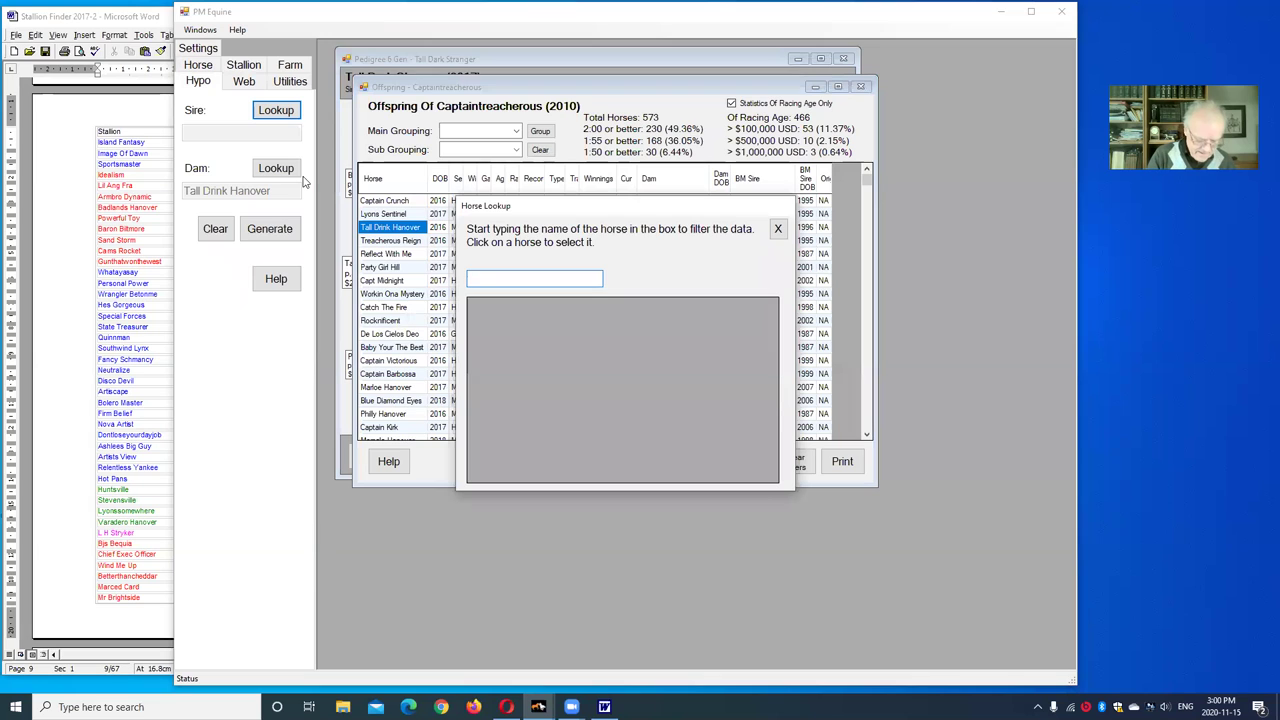
text(ta)
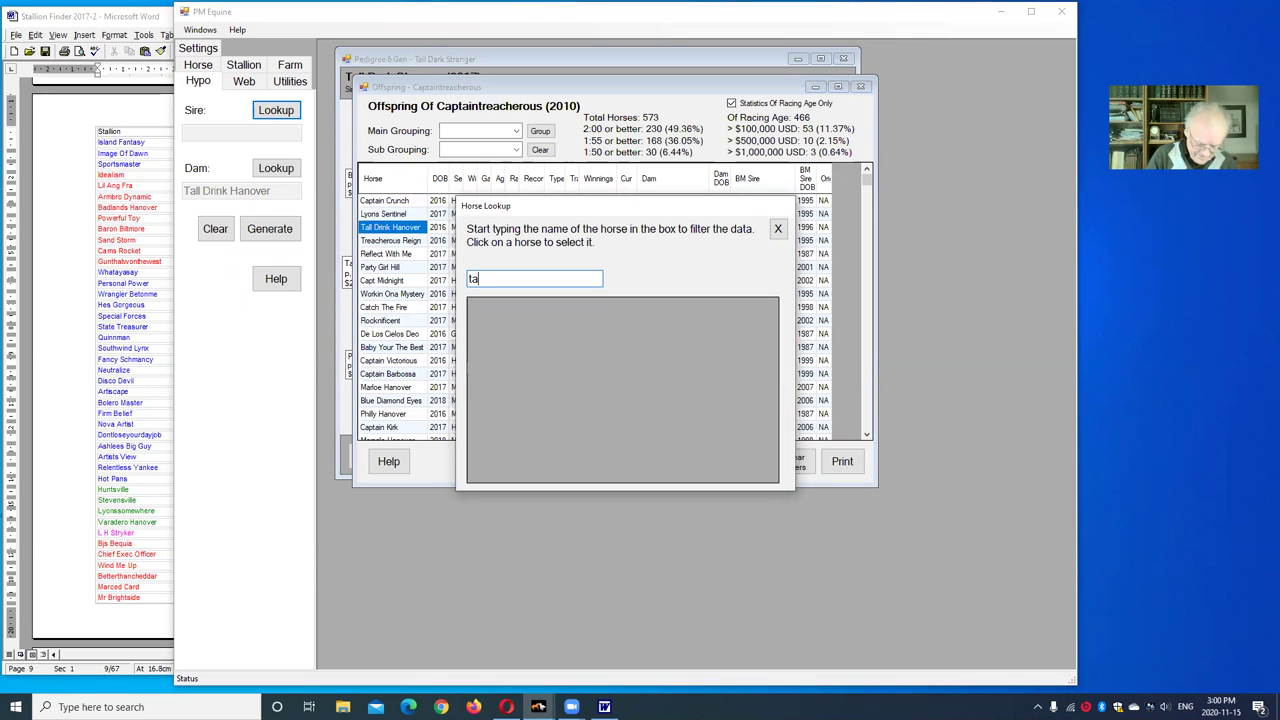
text(ll )
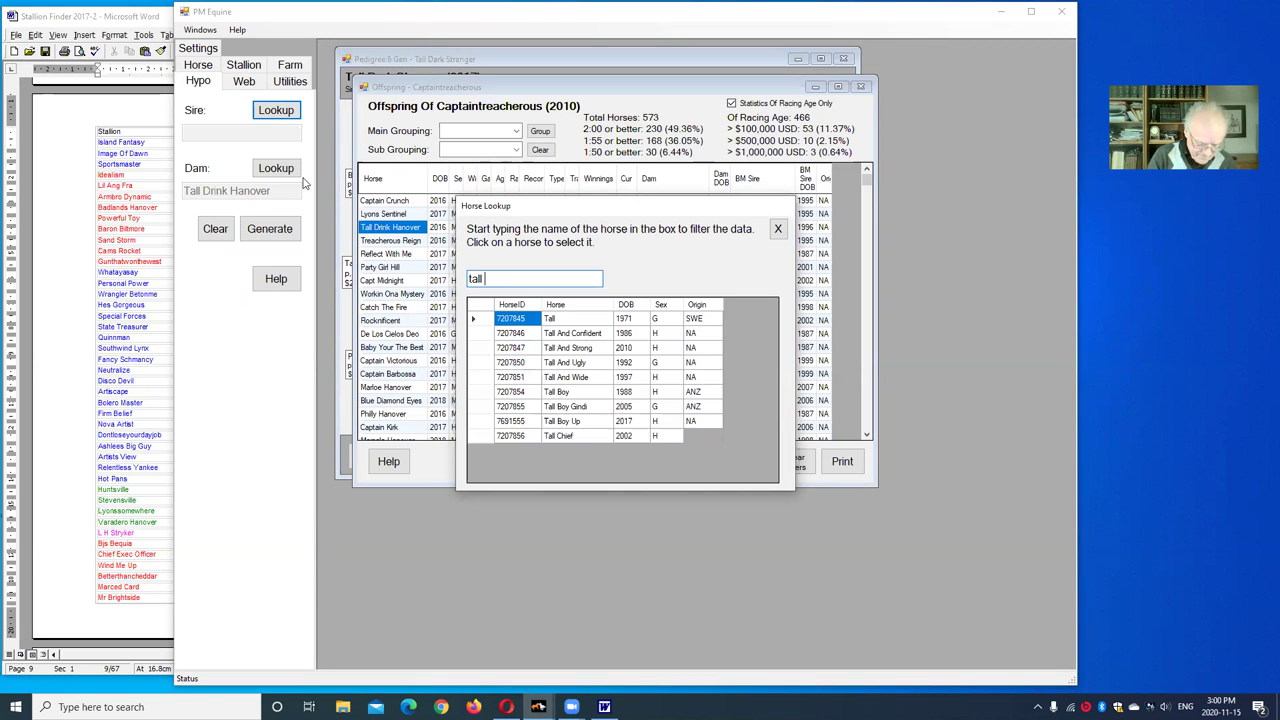
text(dark st)
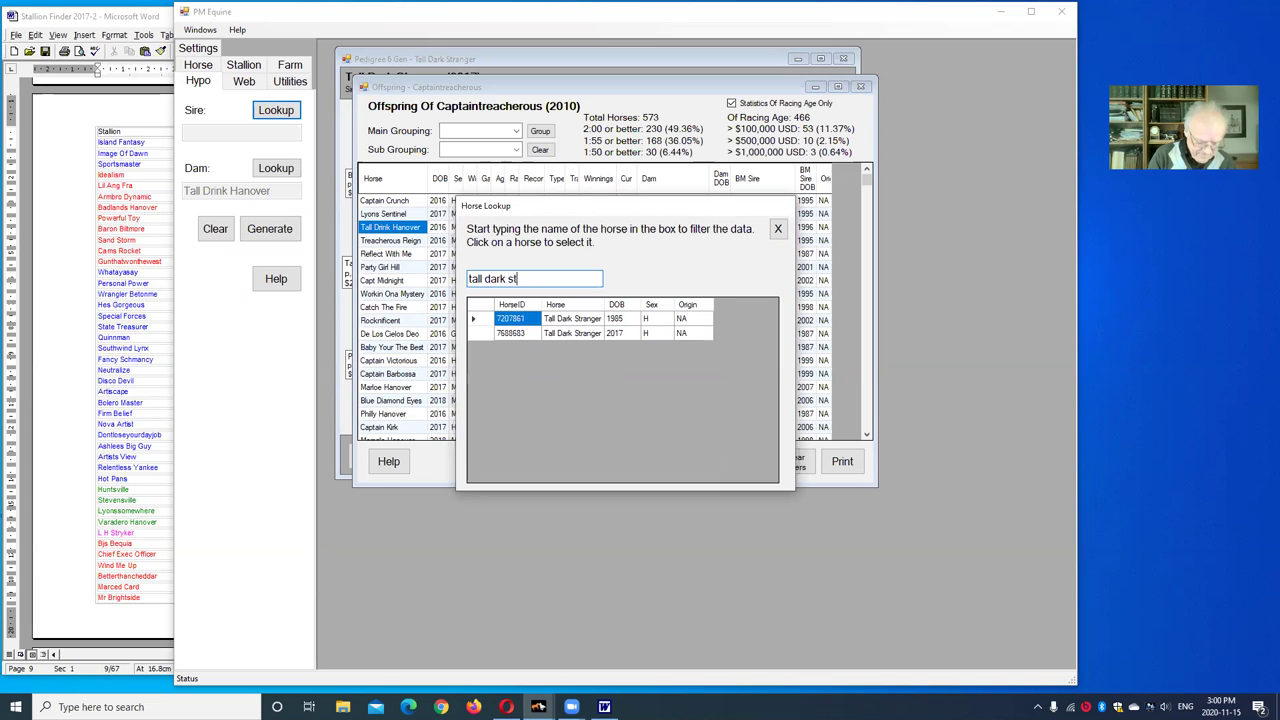
text(range)
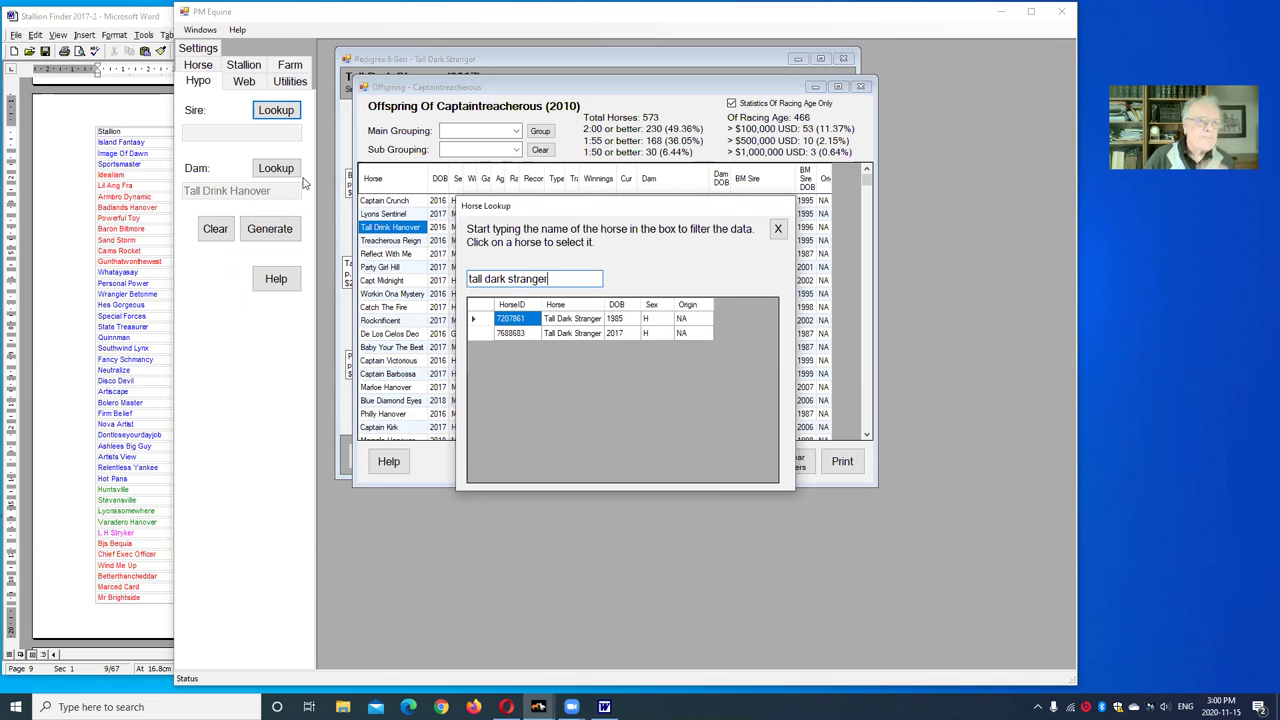
text(r)
click(581, 333)
click(274, 232)
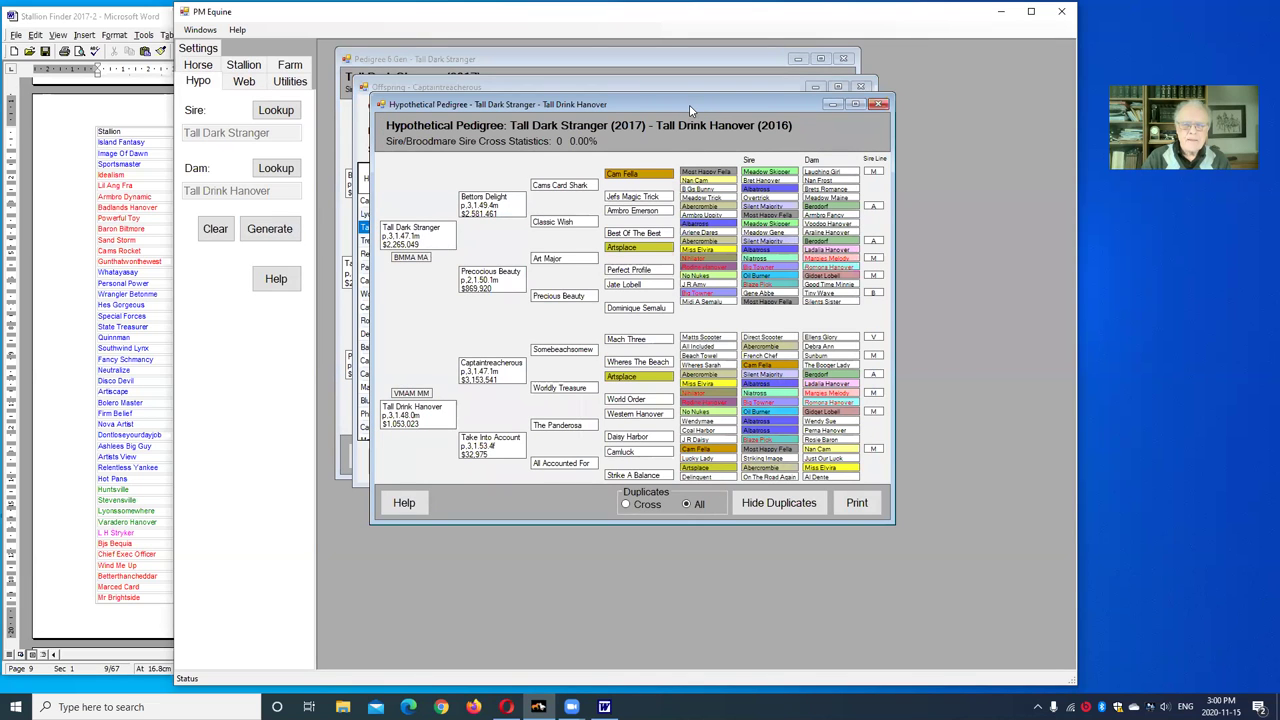
Reposition the hypothetical pedigree window to examine the cross, and close it to return to the Captaintreacherous offspring list
drag(689, 104, 667, 64)
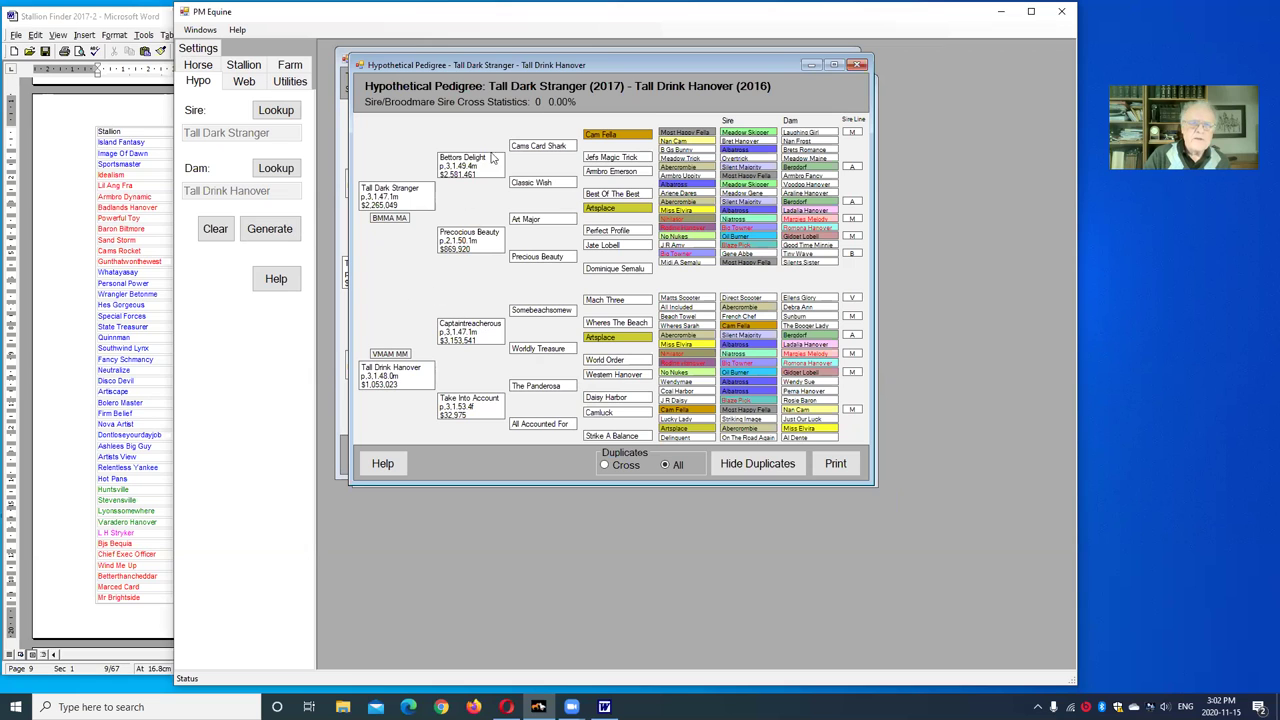
drag(657, 65, 681, 222)
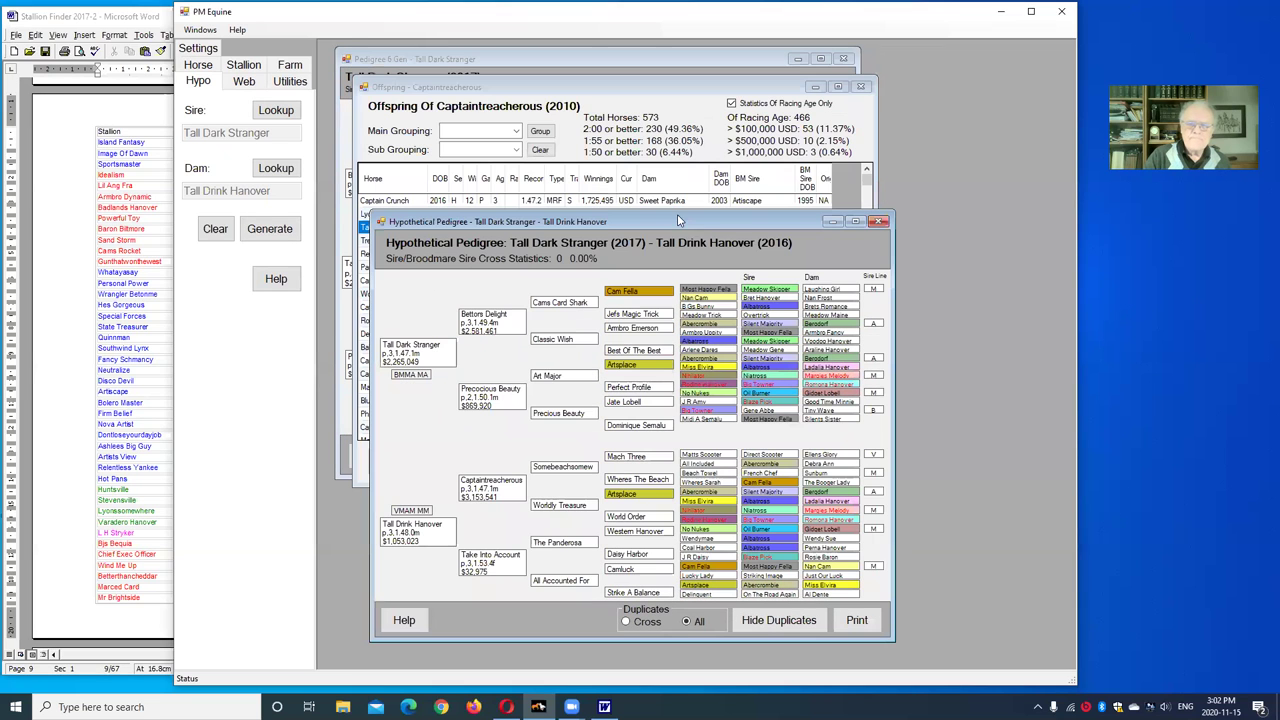
click(879, 223)
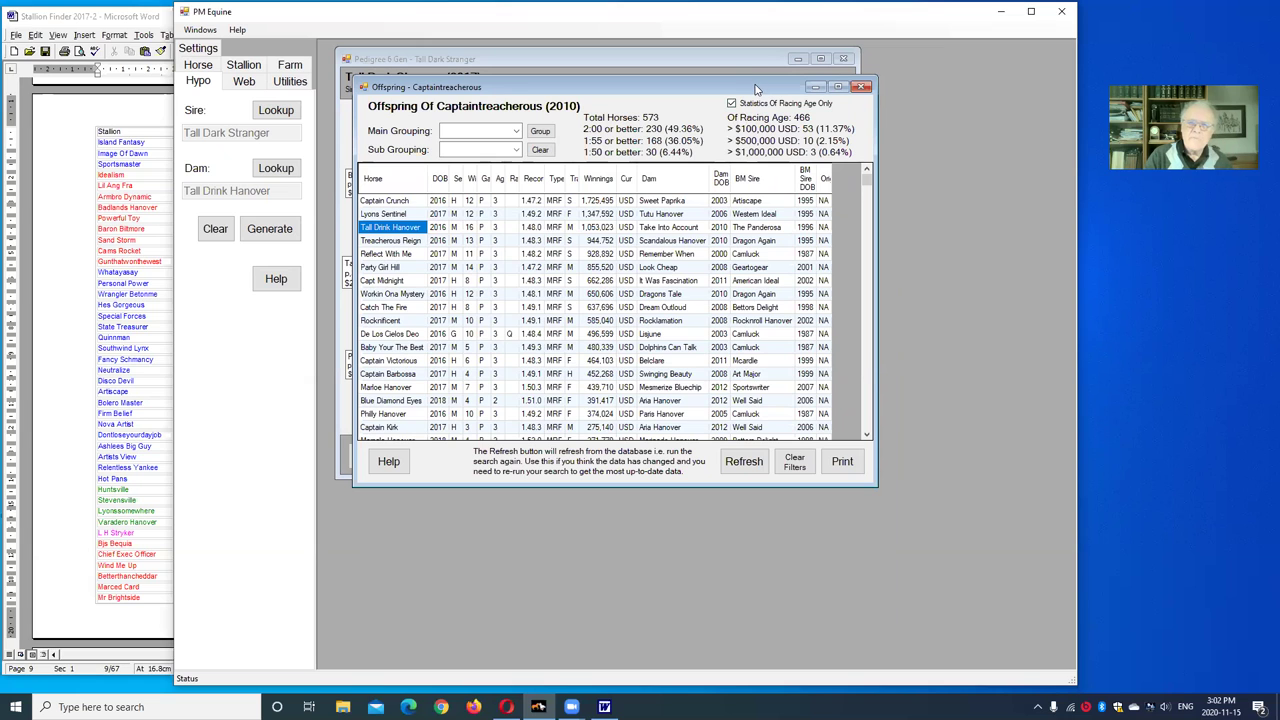
Close the Captaintreacherous offspring list and the Tall Dark Stranger pedigree
drag(756, 90, 842, 191)
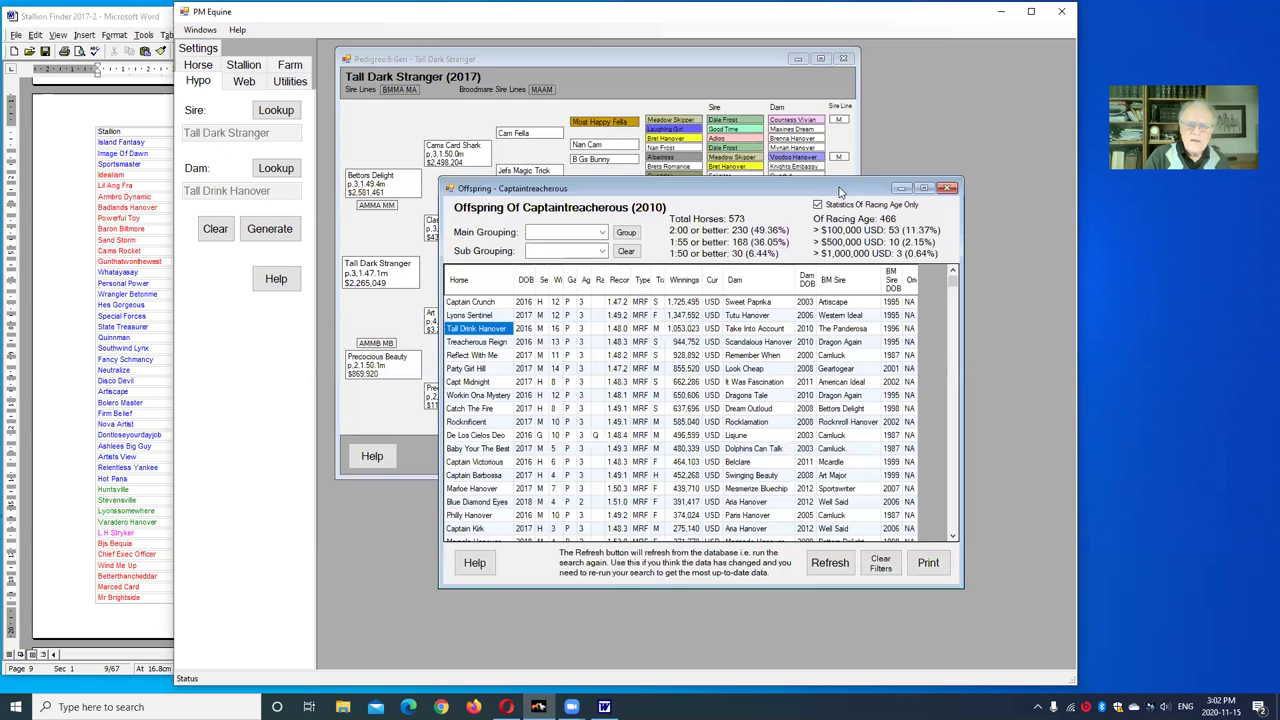
click(947, 189)
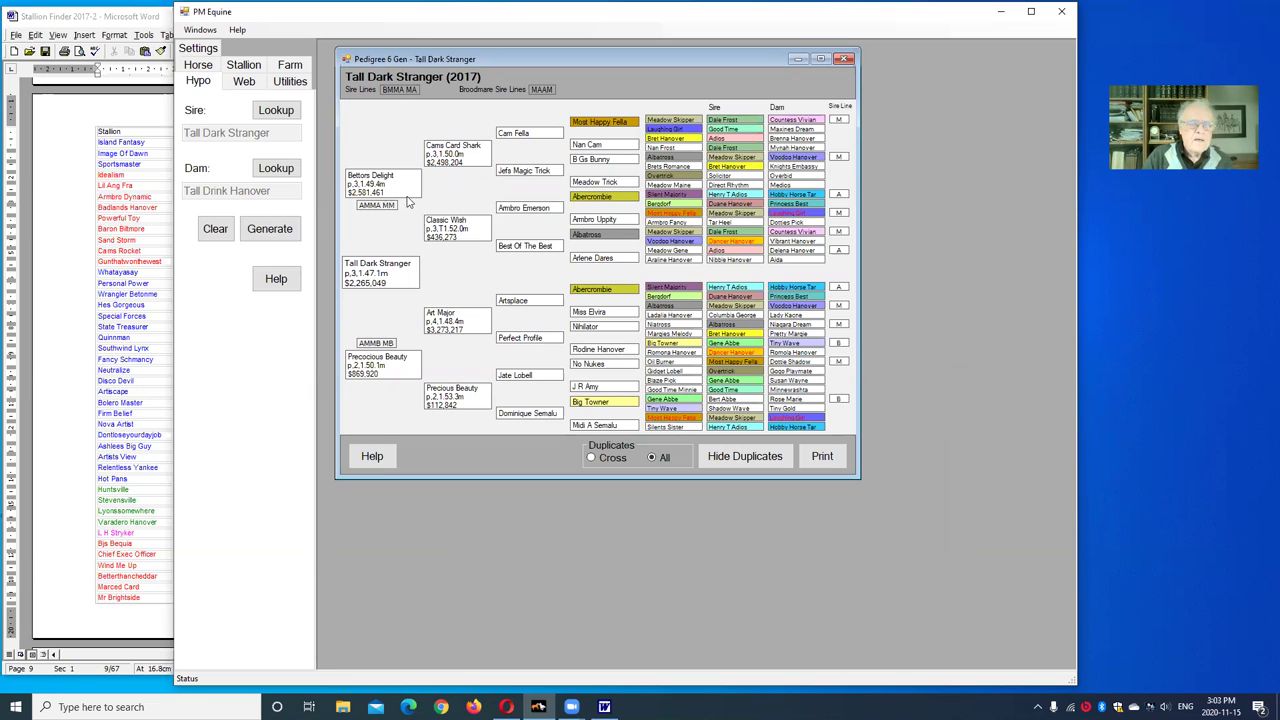
click(845, 60)
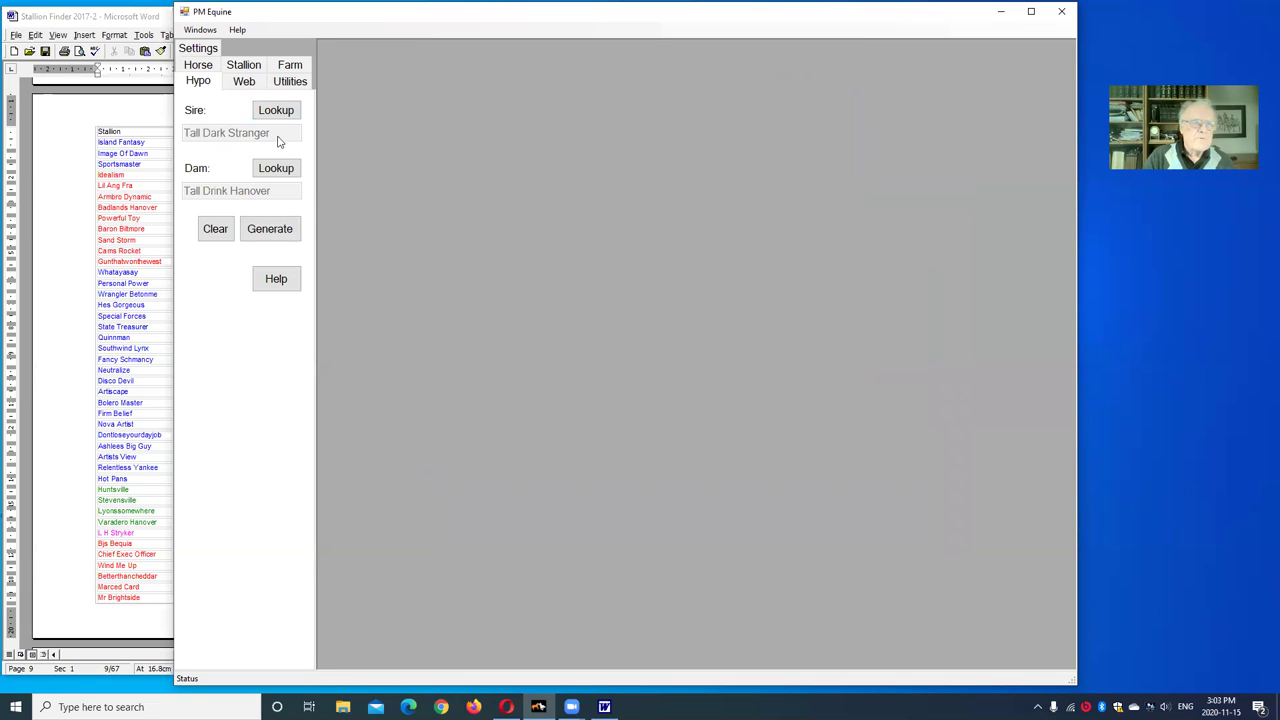
Look up Flameproof Hanover as the hypothetical sire and generate the pedigree with Tall Drink Hanover
click(281, 118)
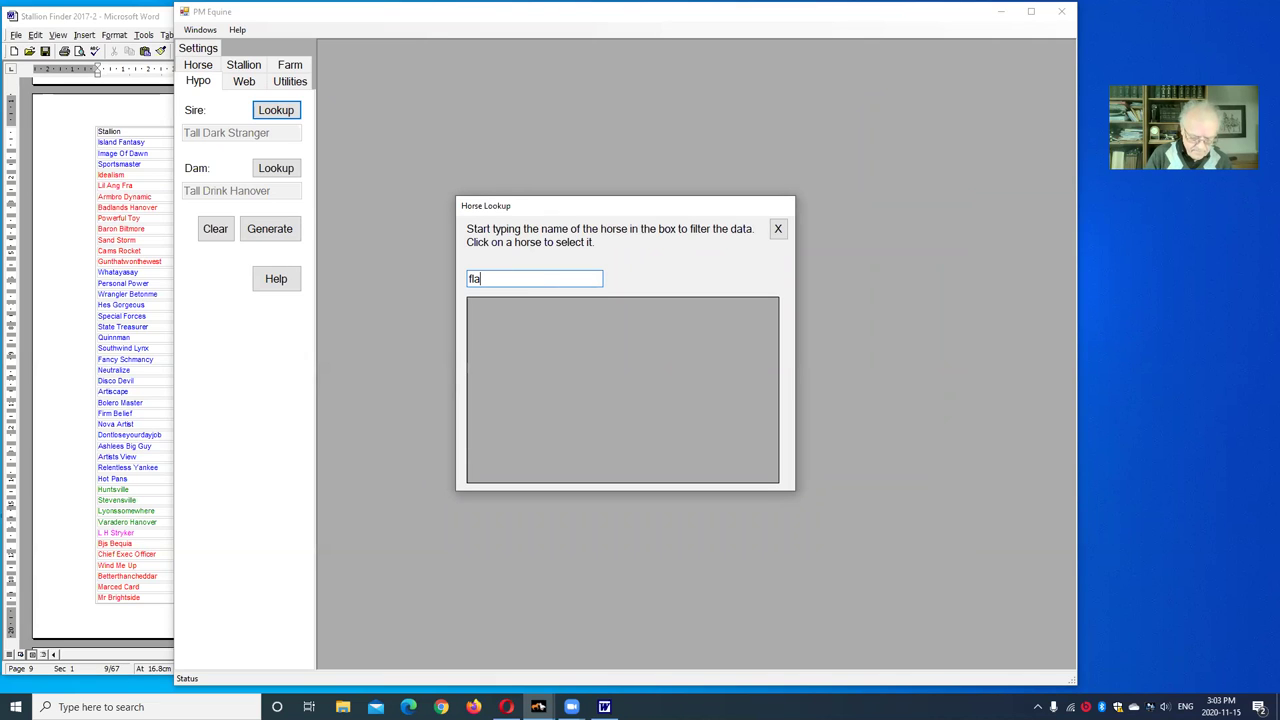
text(flameproof hanover)
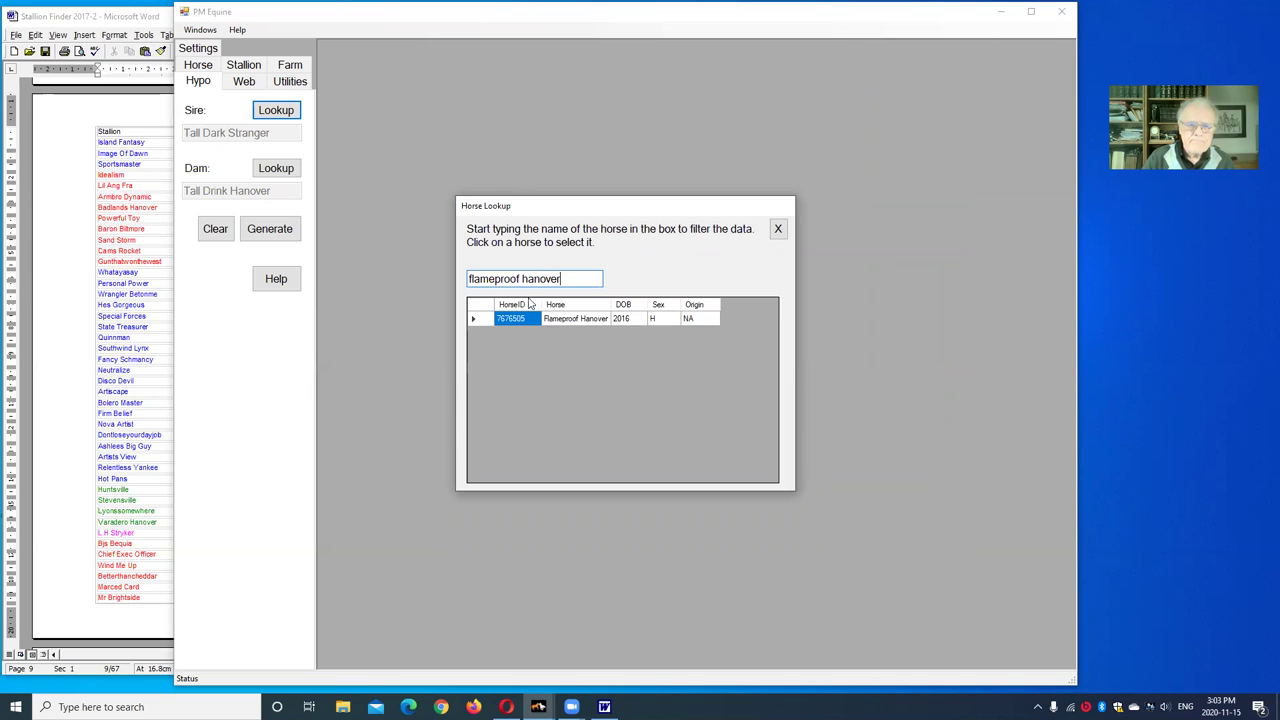
click(565, 320)
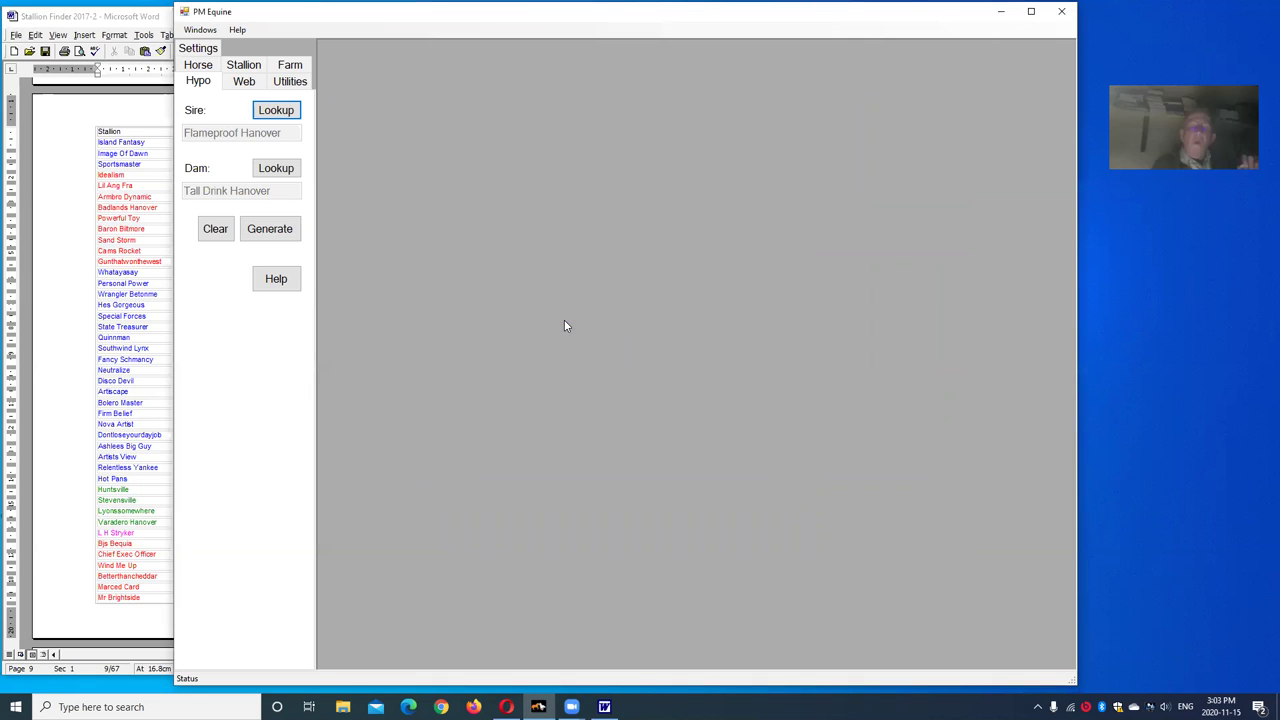
click(280, 231)
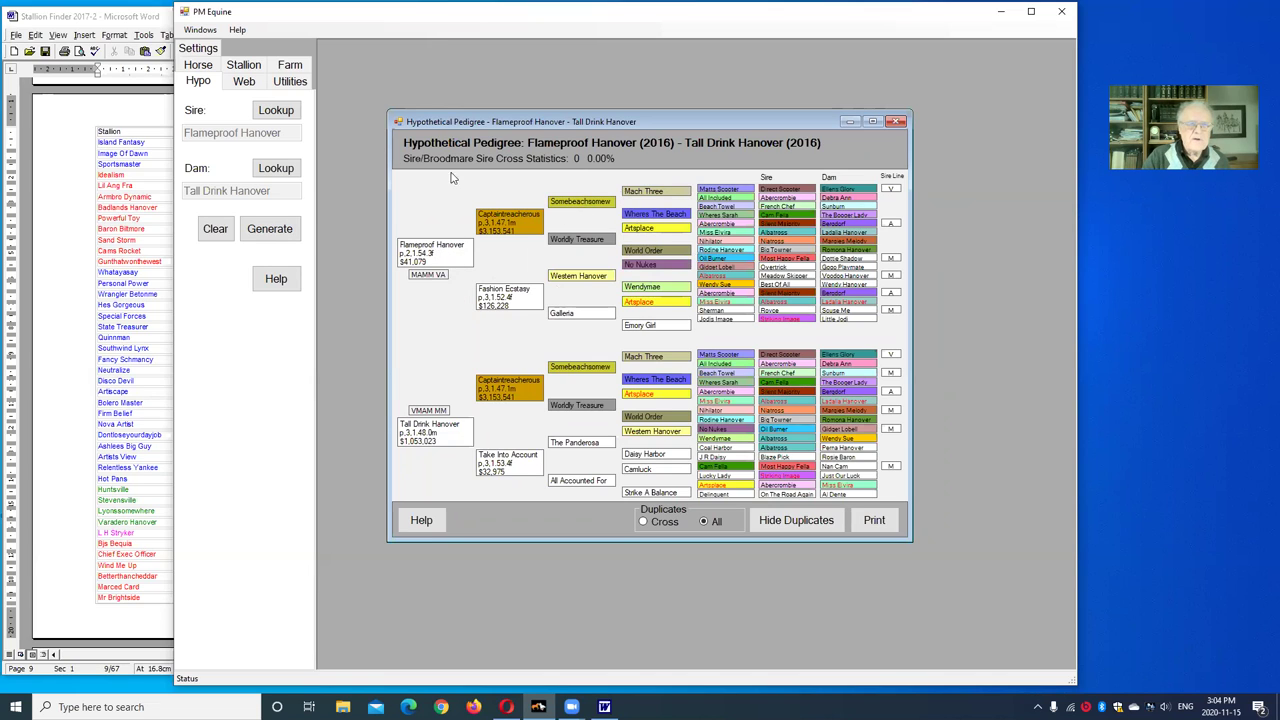
Look up Katys Jet as the hypothetical dam and generate the pedigree with Flameproof Hanover, moving its window clear for examination
click(276, 168)
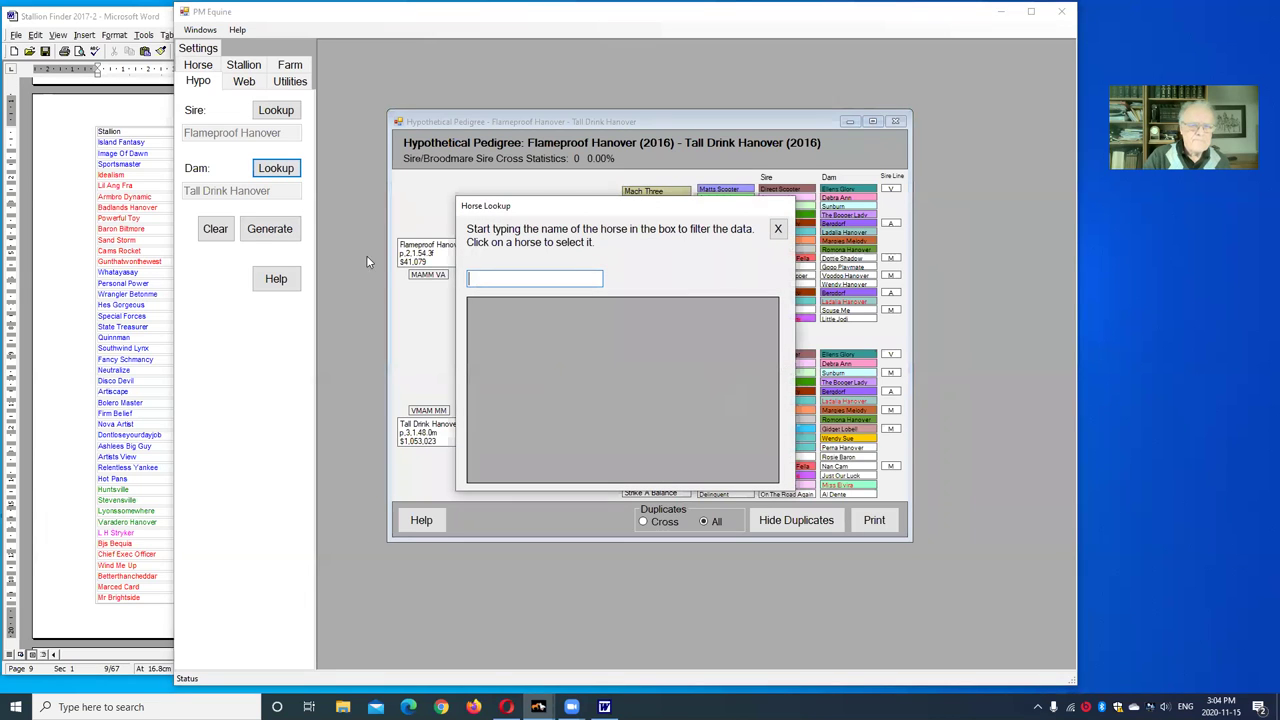
text(kat)
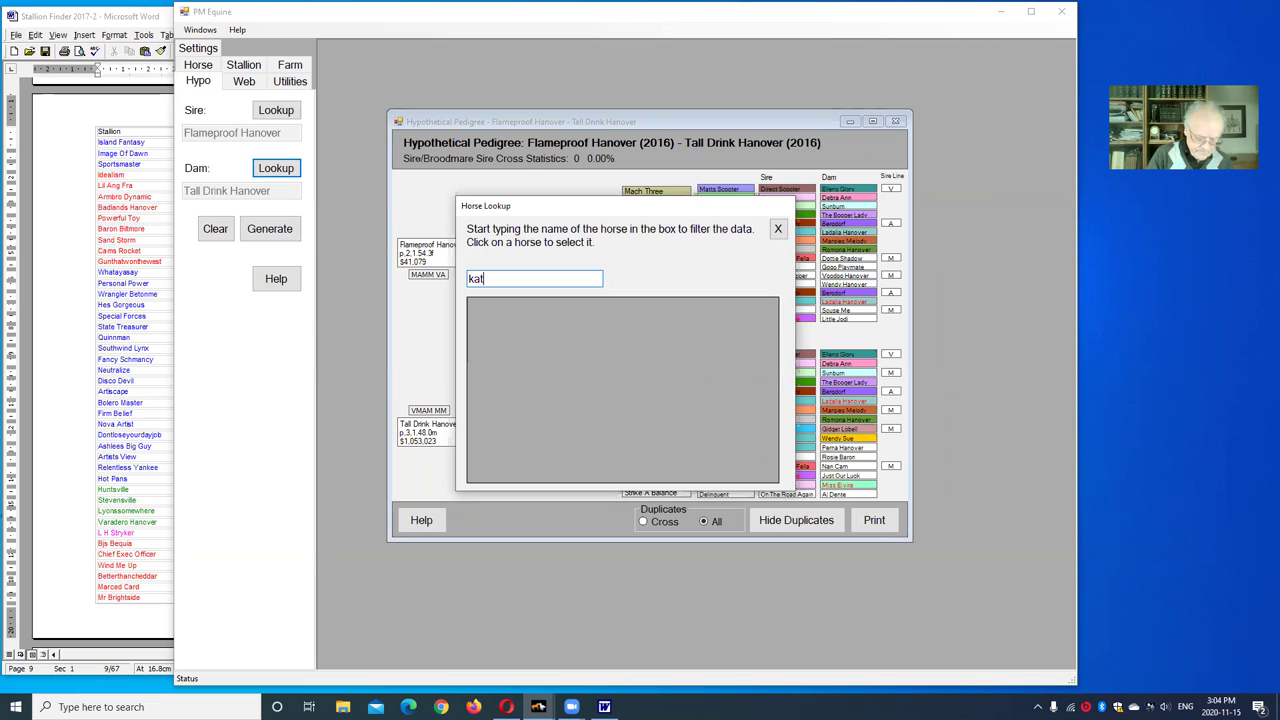
text(ys jet)
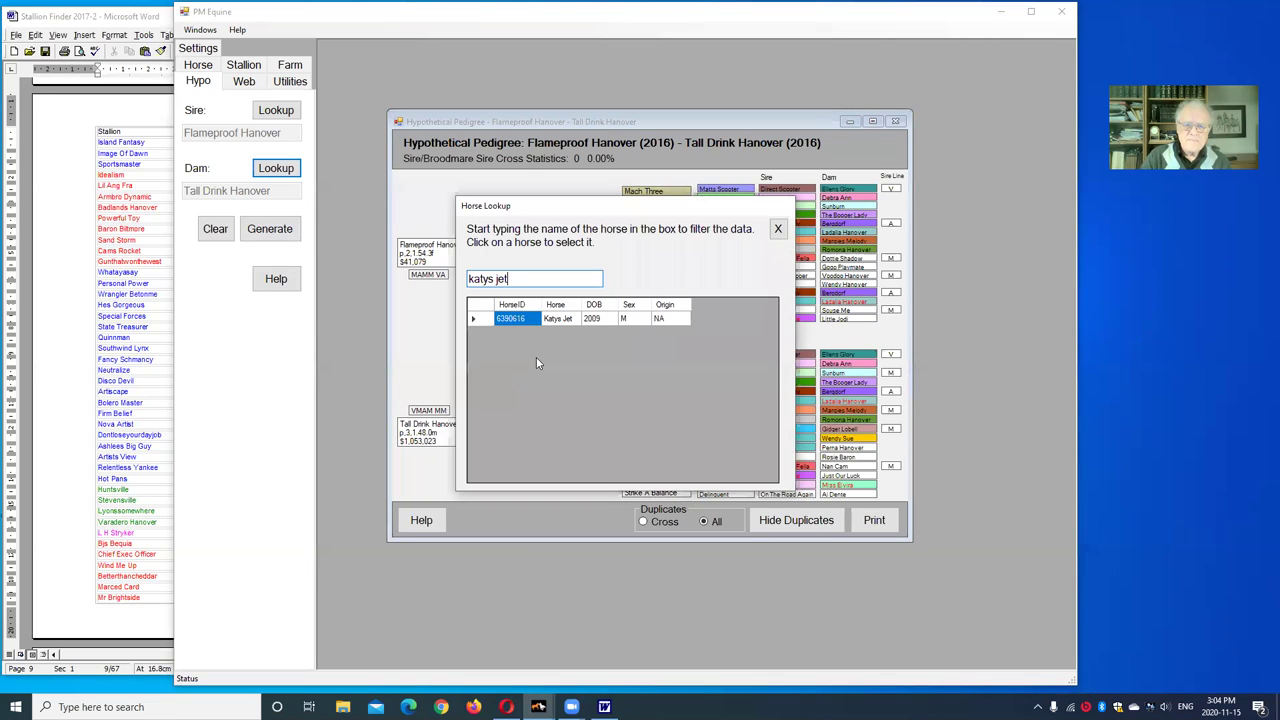
click(562, 320)
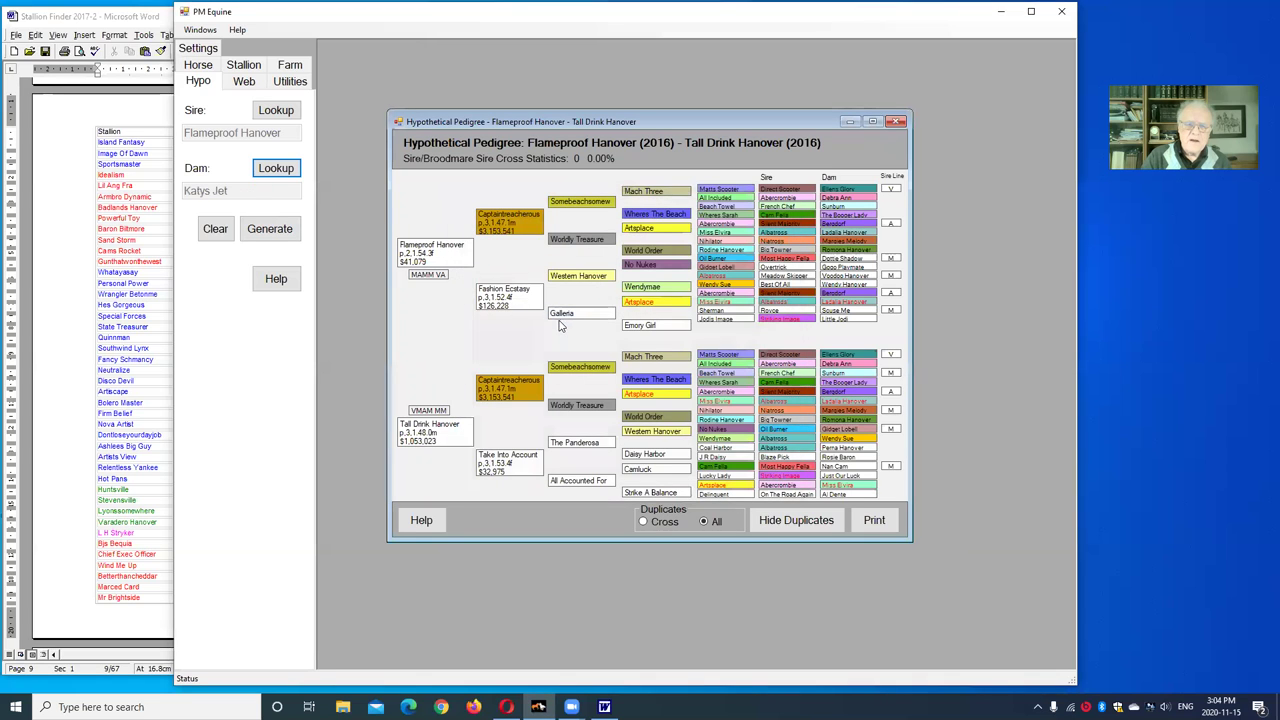
click(279, 230)
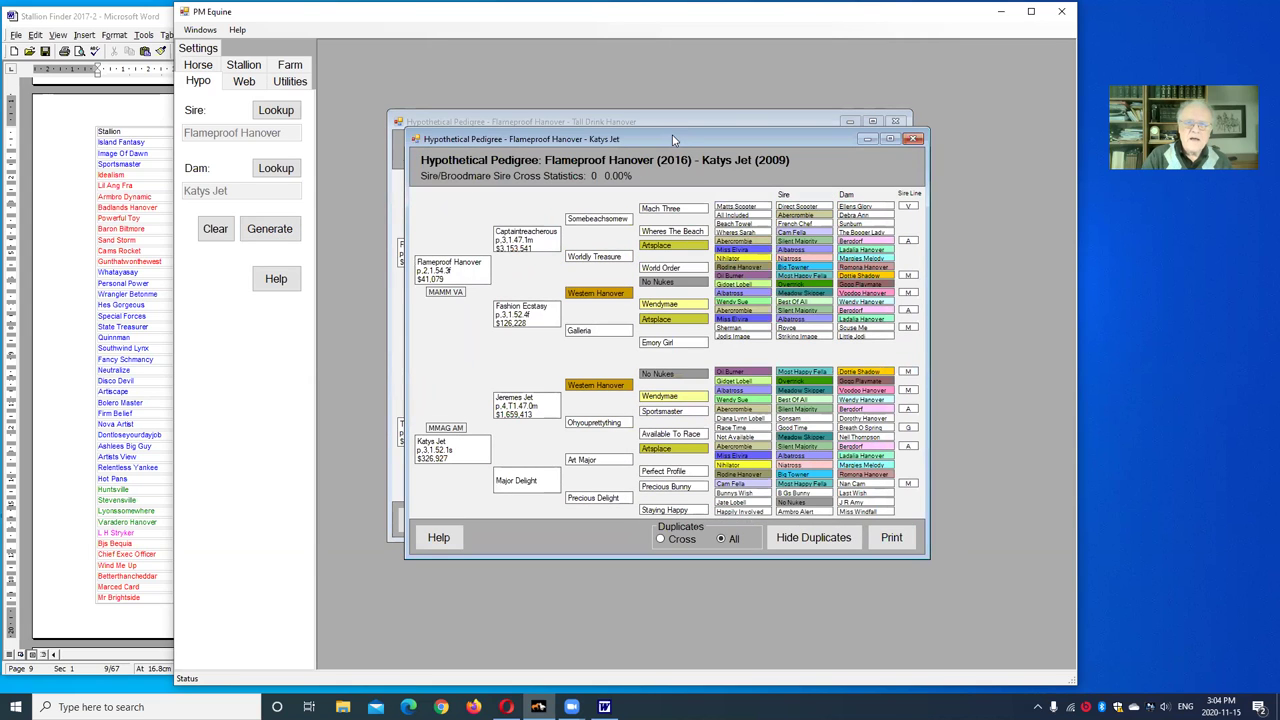
drag(670, 140, 630, 72)
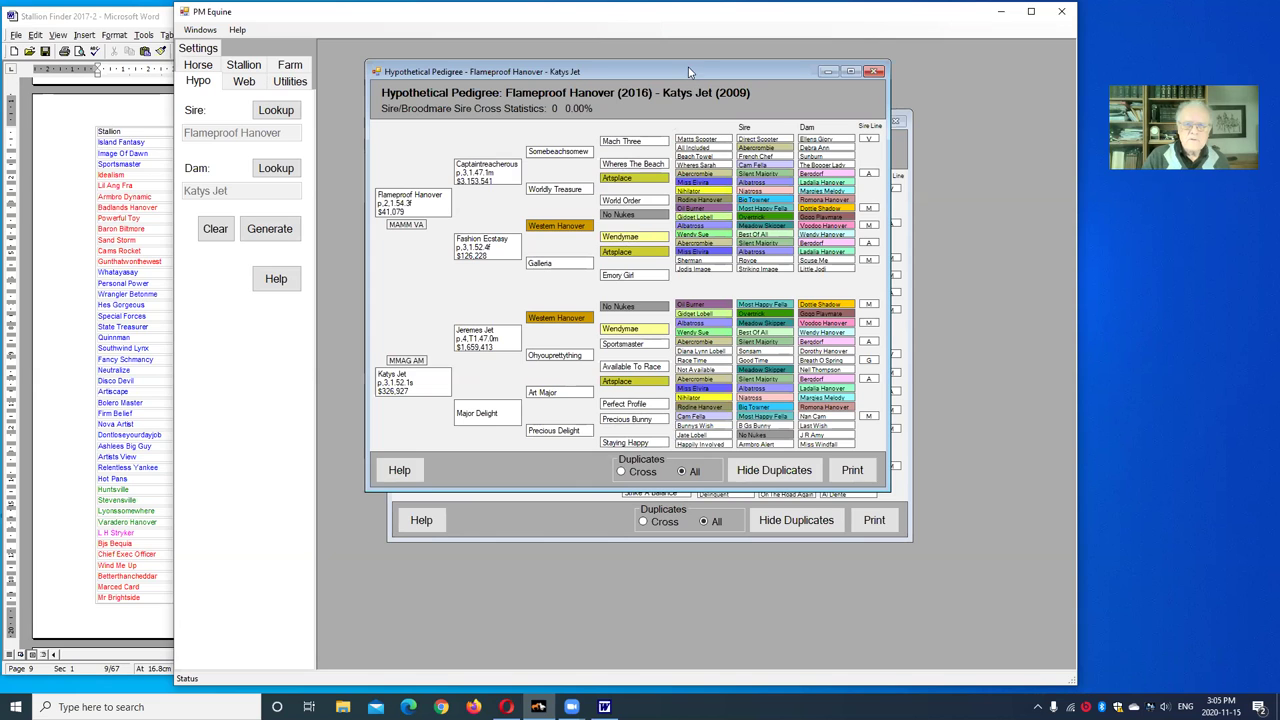
drag(688, 72, 663, 69)
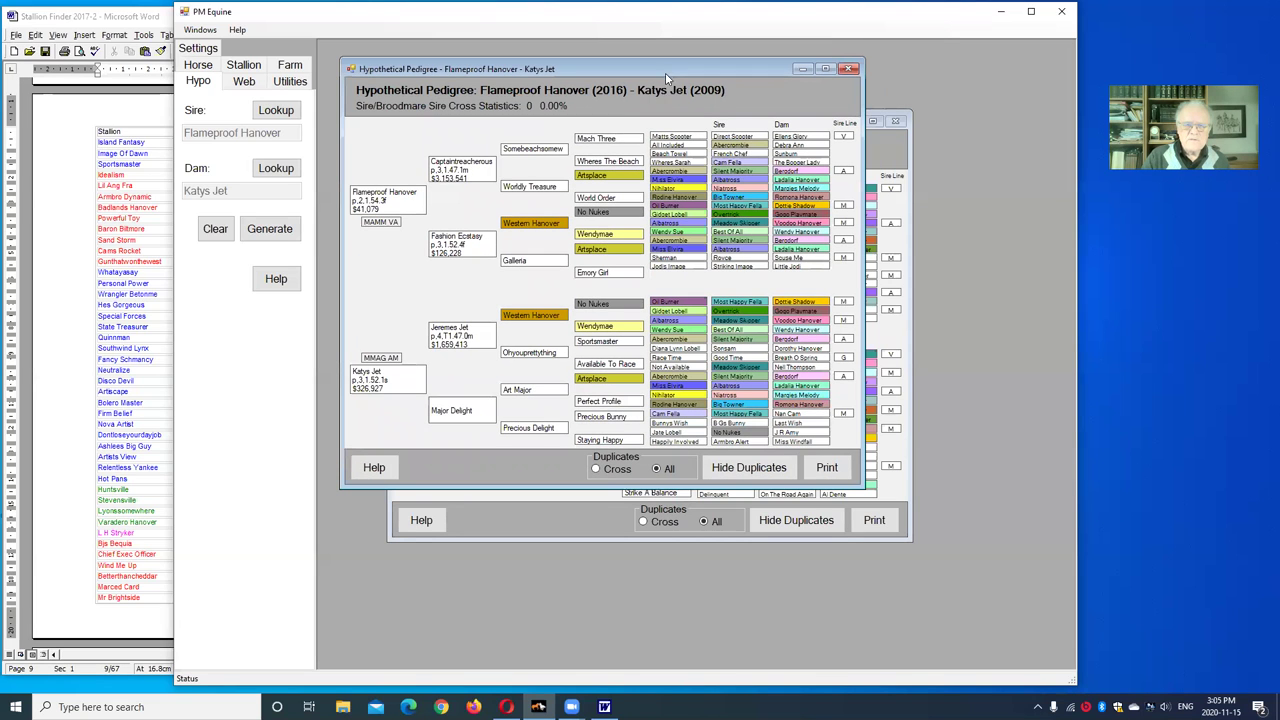
Run a same-position search on Katys Jet from the hypothetical pedigree and close the results window
right_click(373, 377)
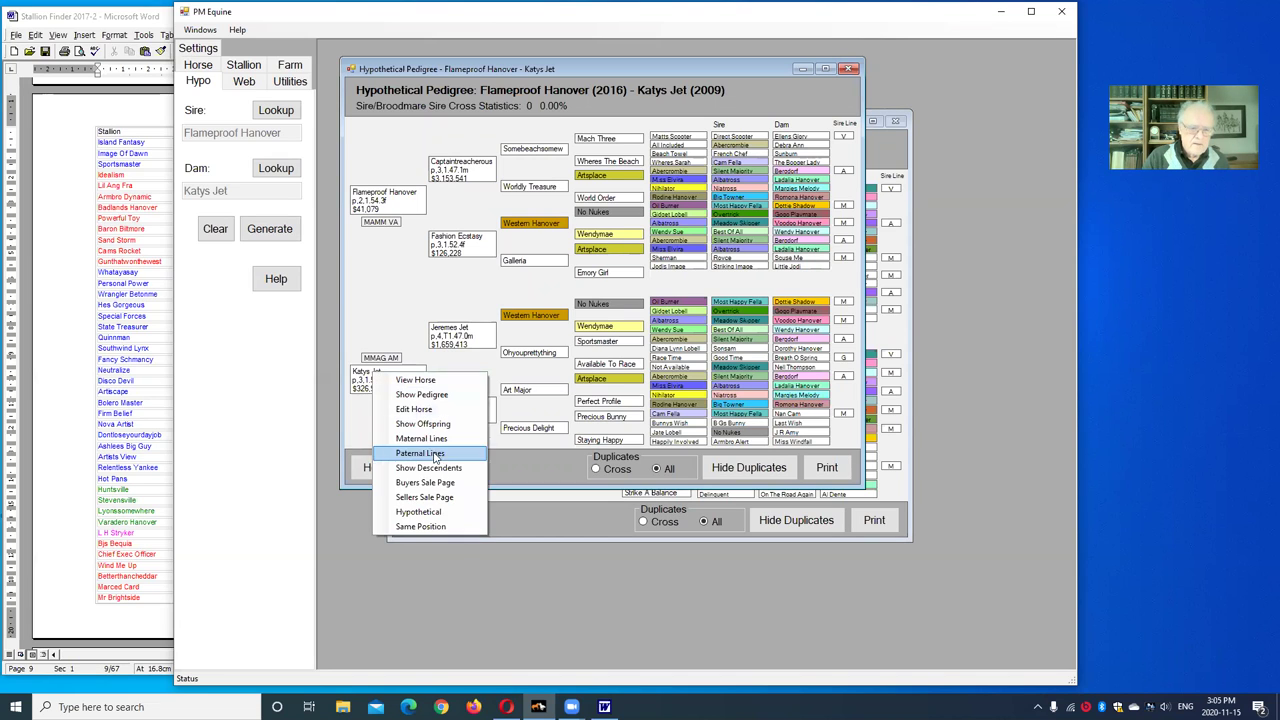
click(428, 530)
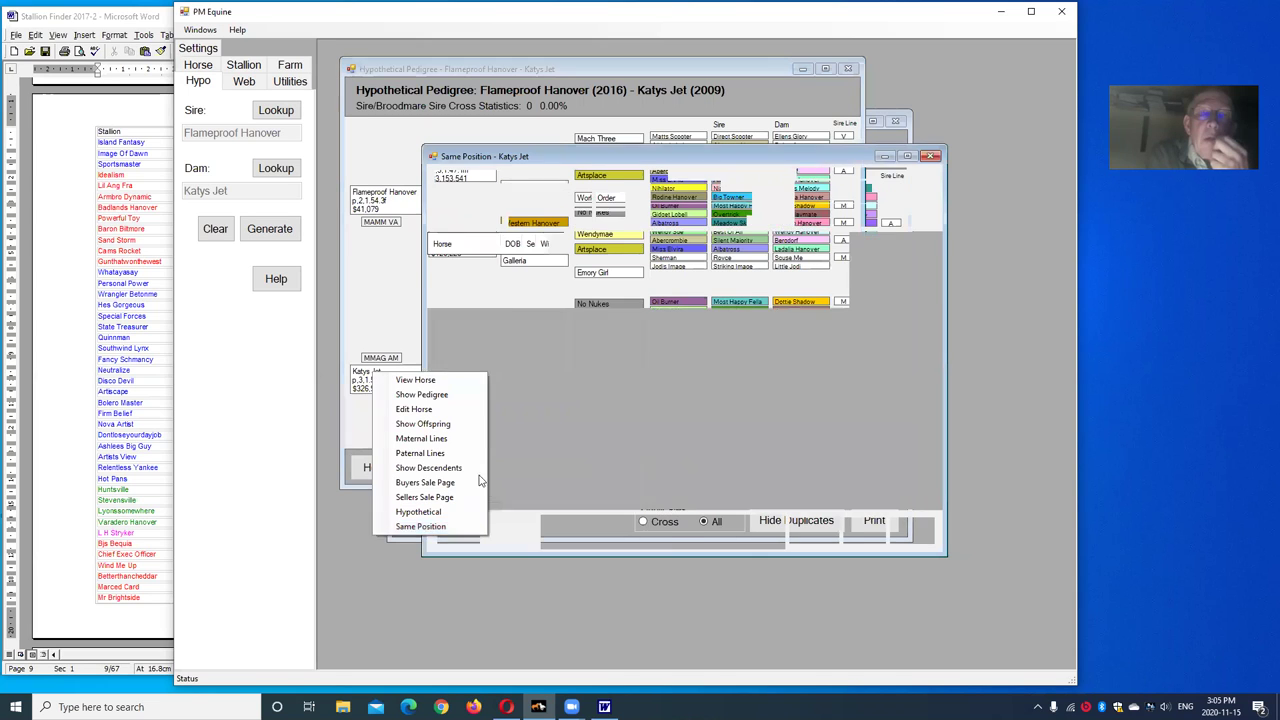
click(930, 156)
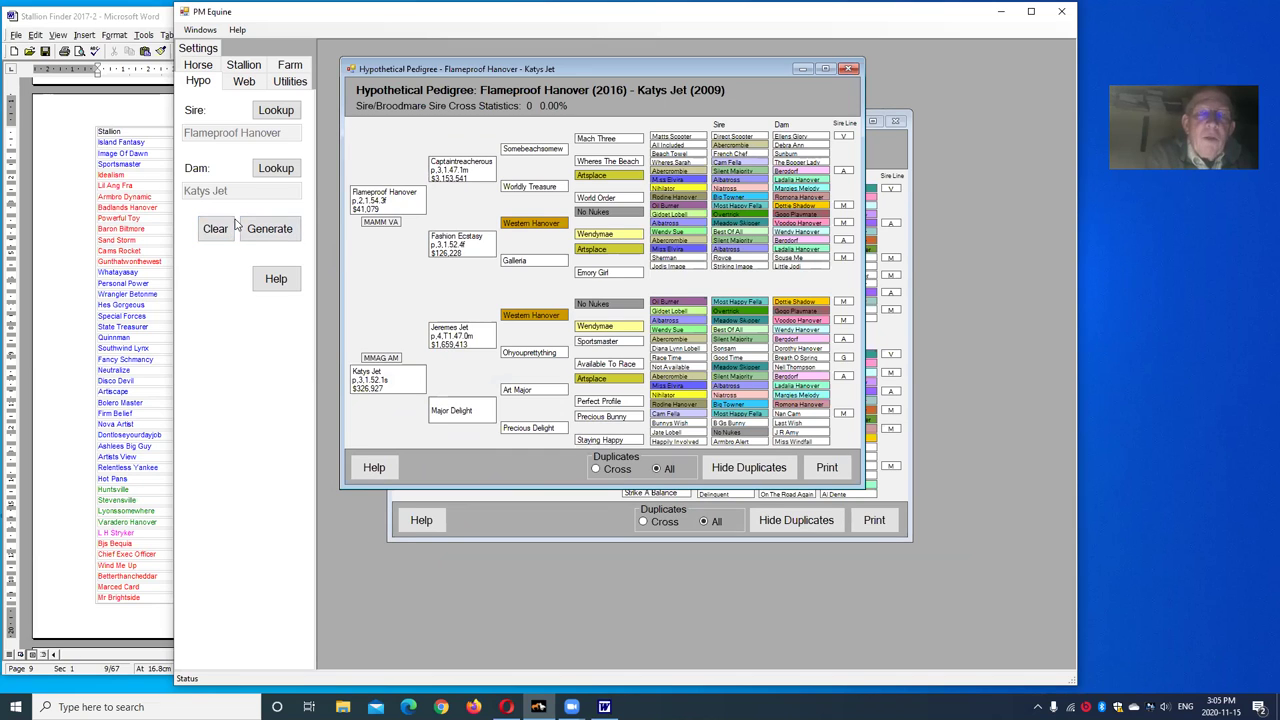
Start a new hypothetical mating with Katys Jet from the pedigree as the dam, leaving the sire empty
right_click(377, 373)
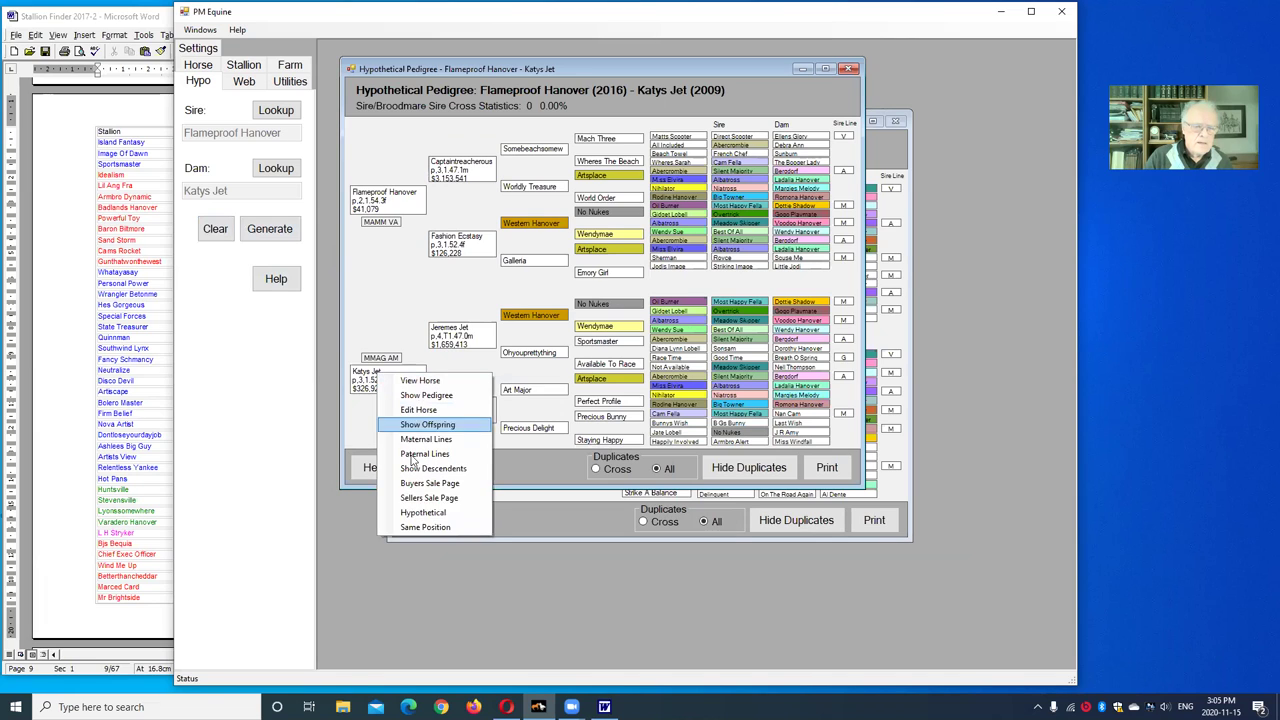
click(424, 513)
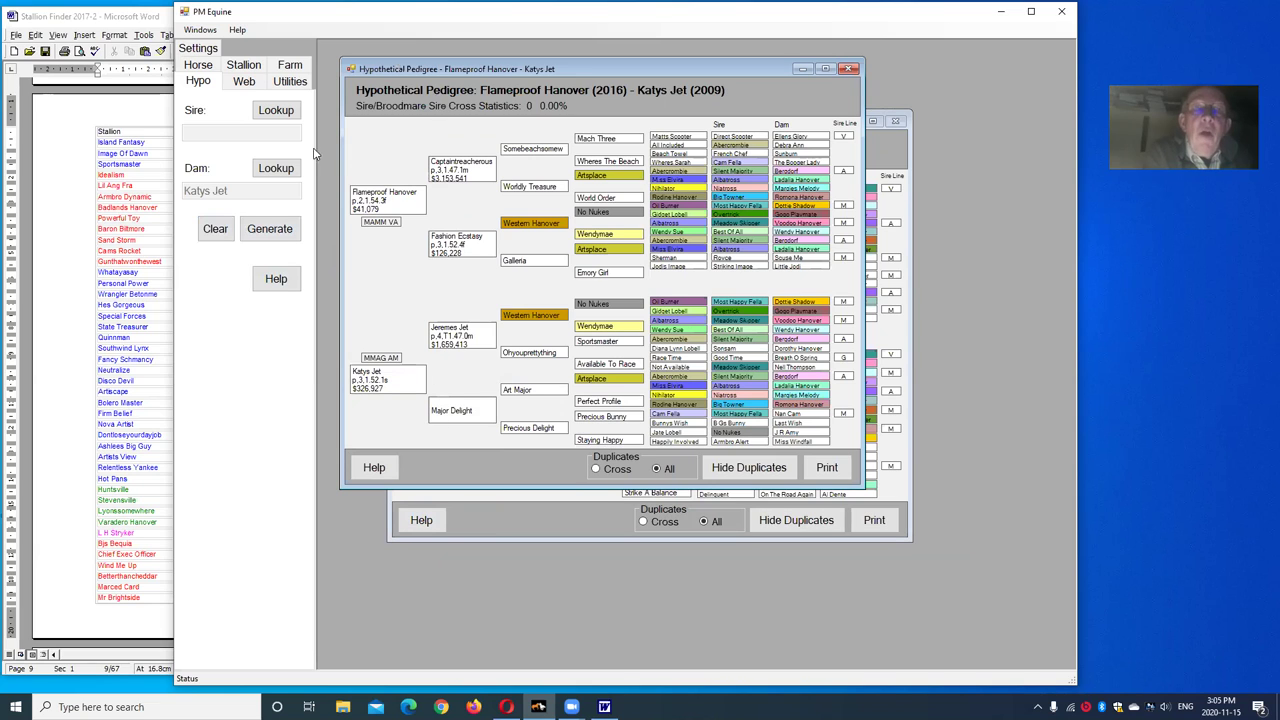
click(276, 112)
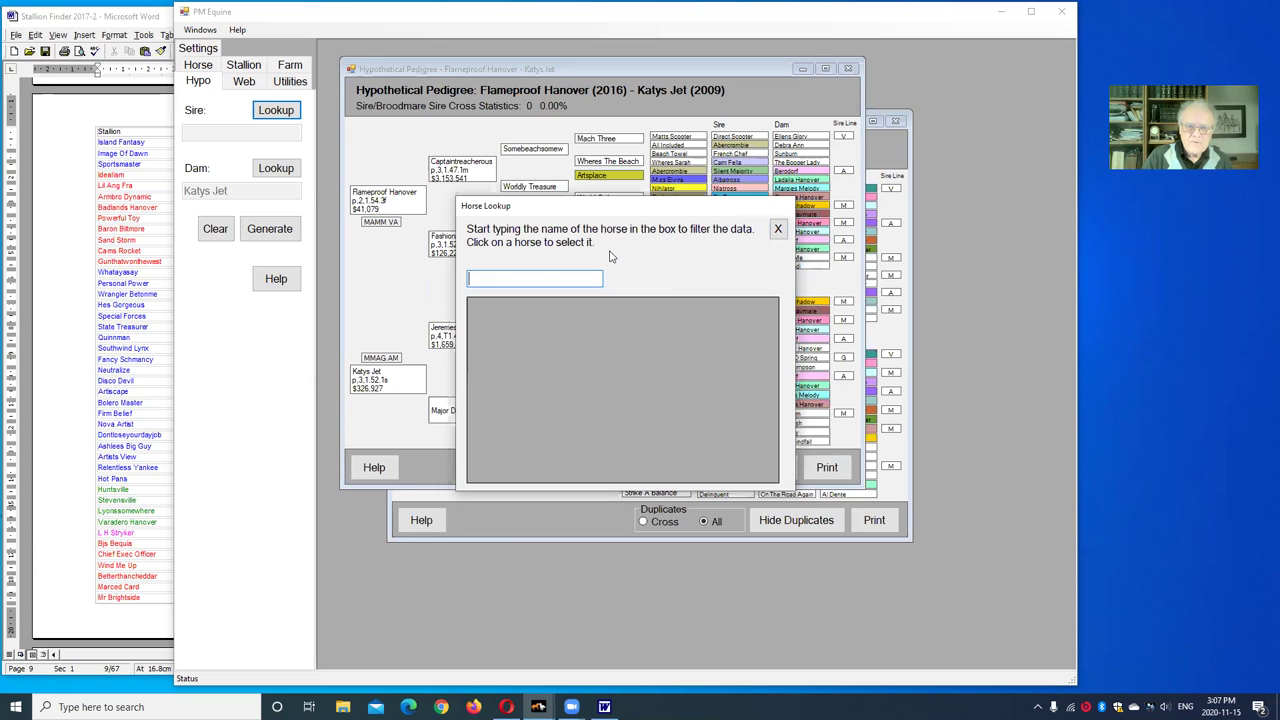
click(777, 231)
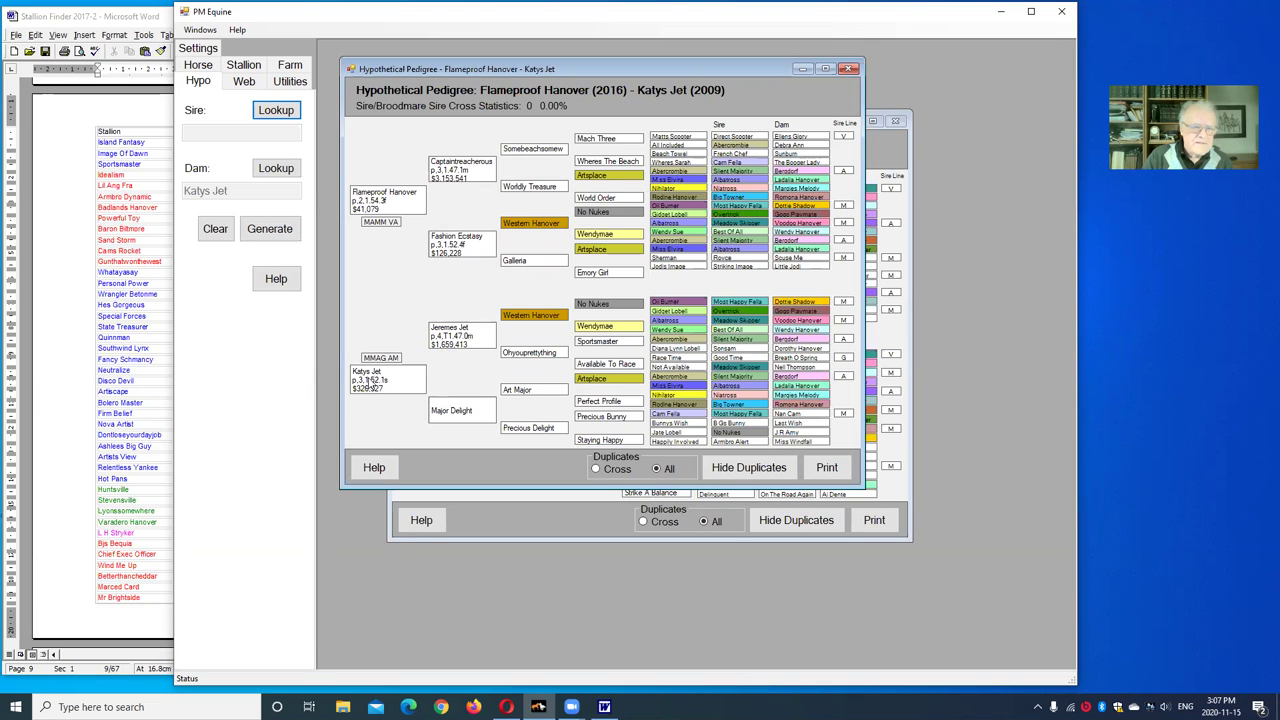
Look up Captaintreacherous as the hypothetical sire, then generate the pedigree with Katys Jet to examine and close
click(279, 113)
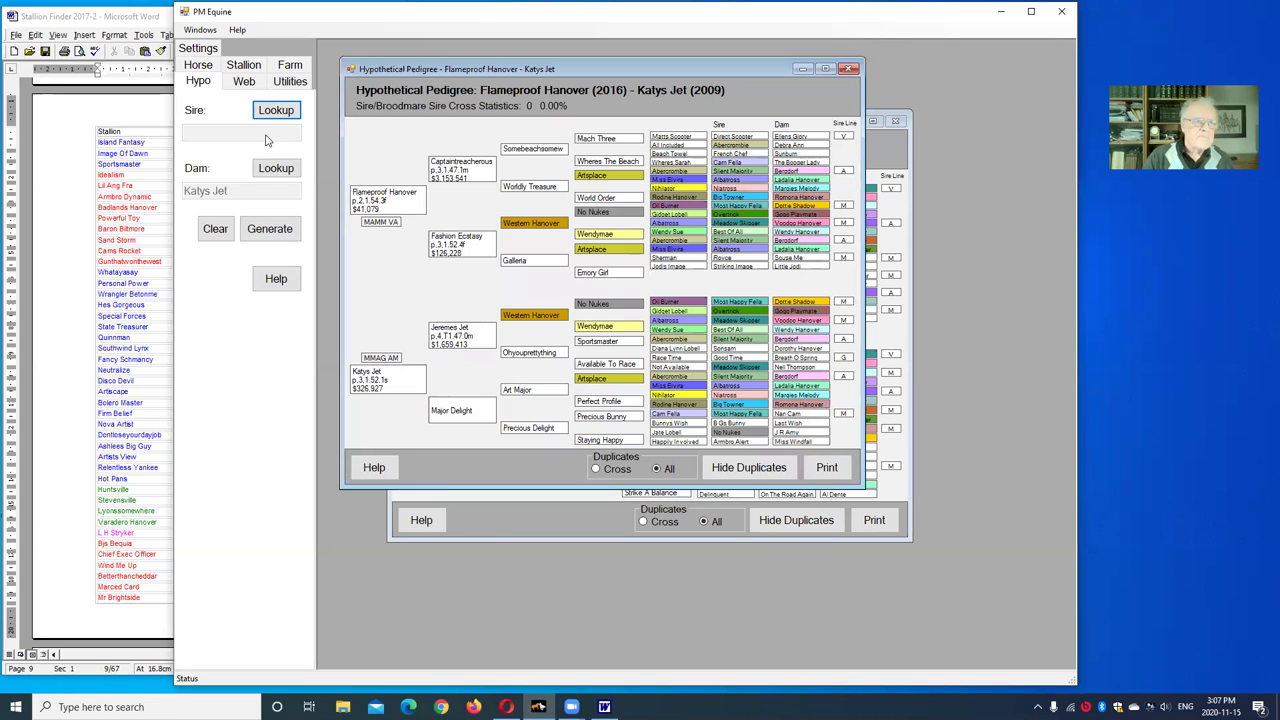
click(278, 114)
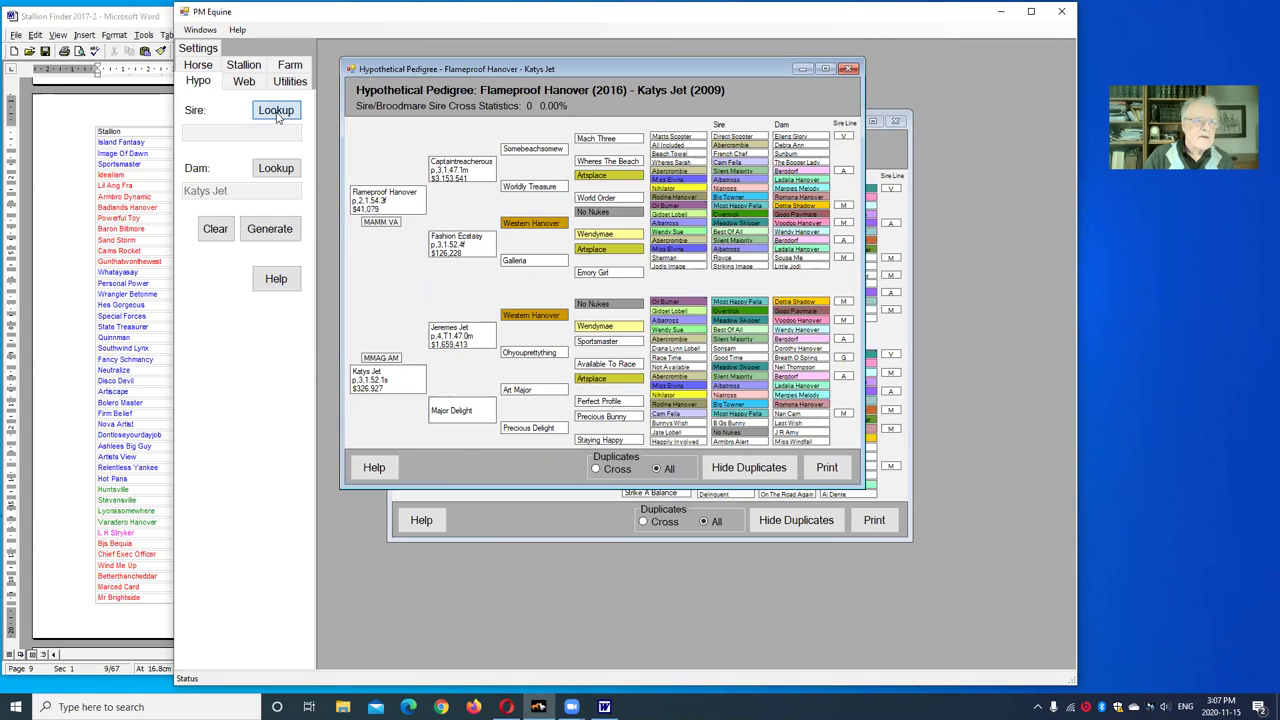
text(cap)
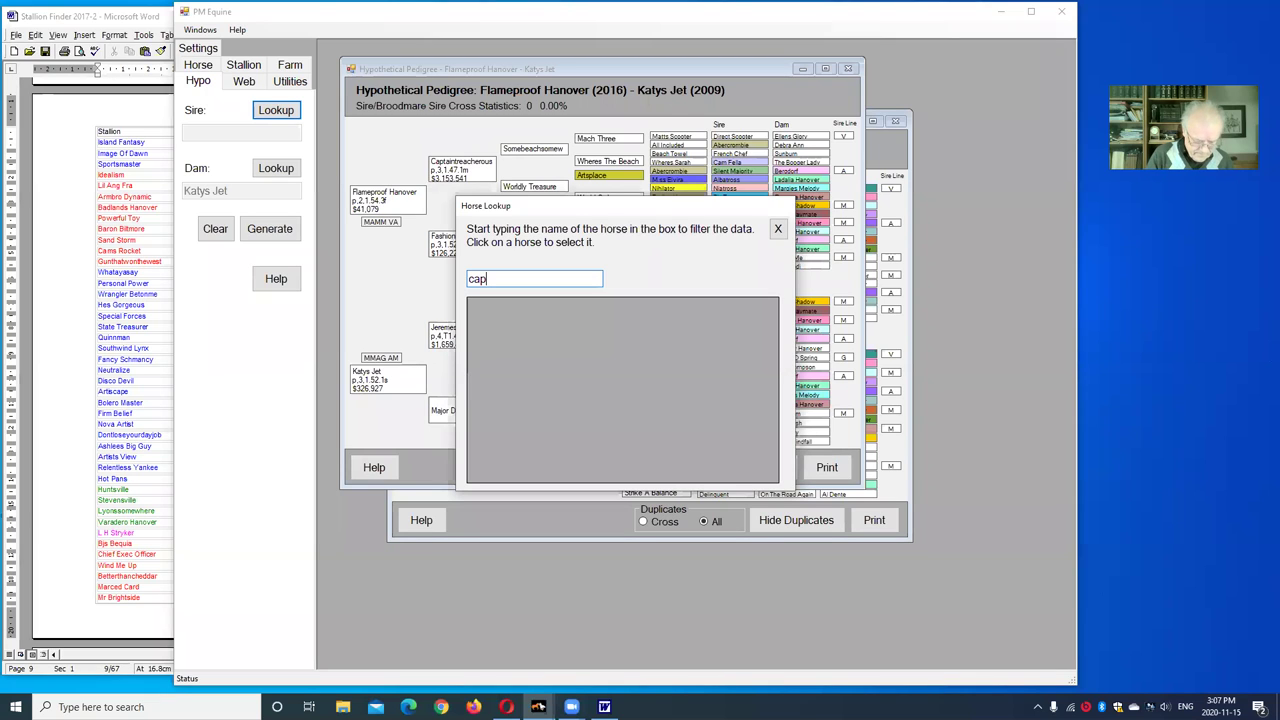
text(taintreacherous)
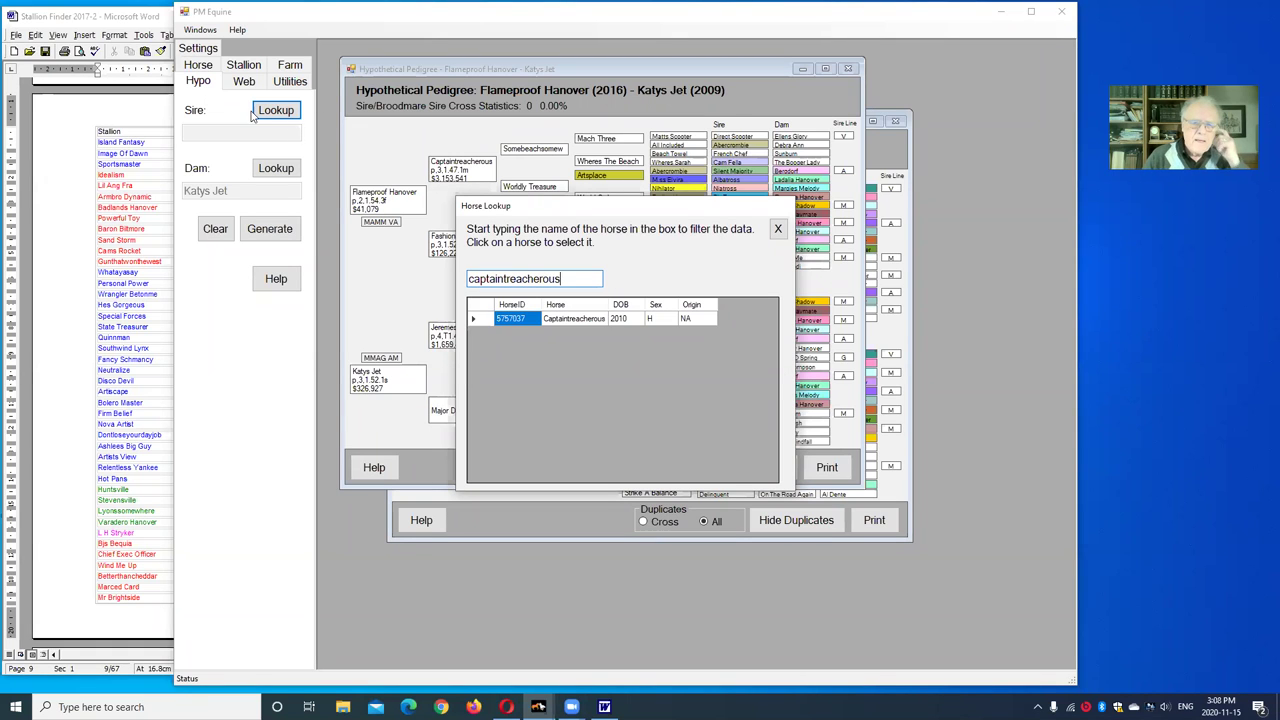
click(568, 319)
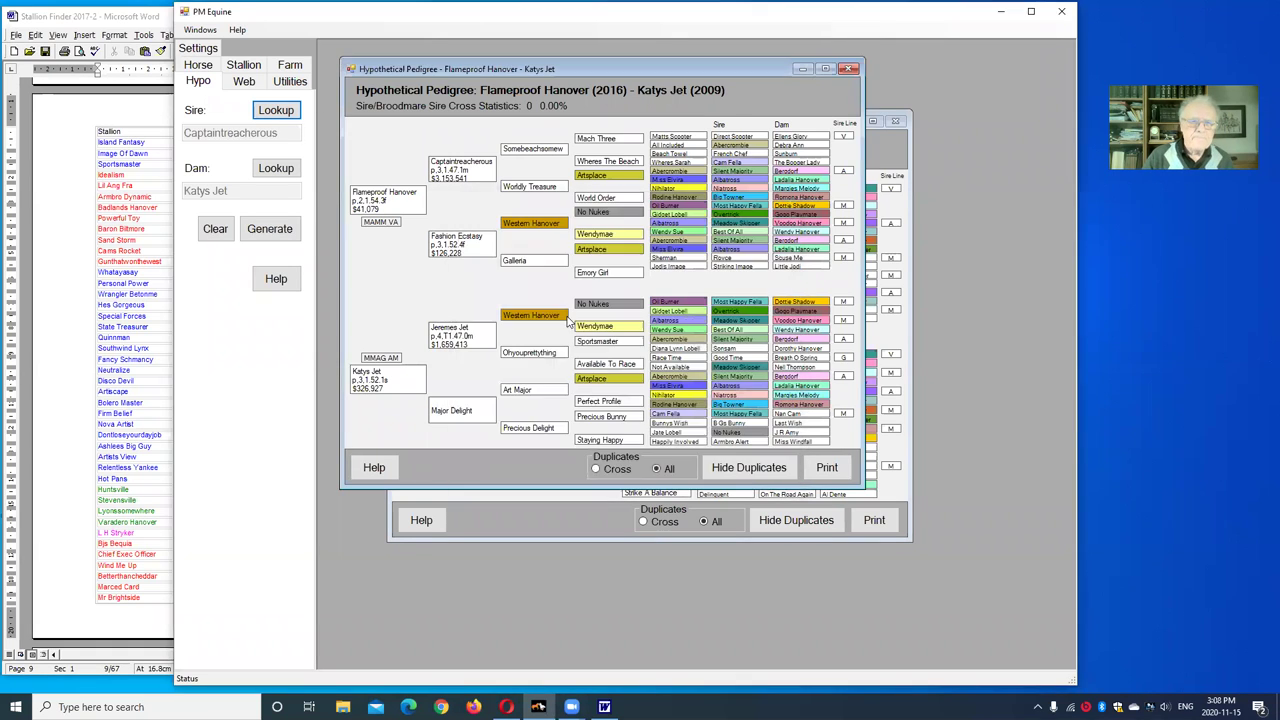
click(269, 229)
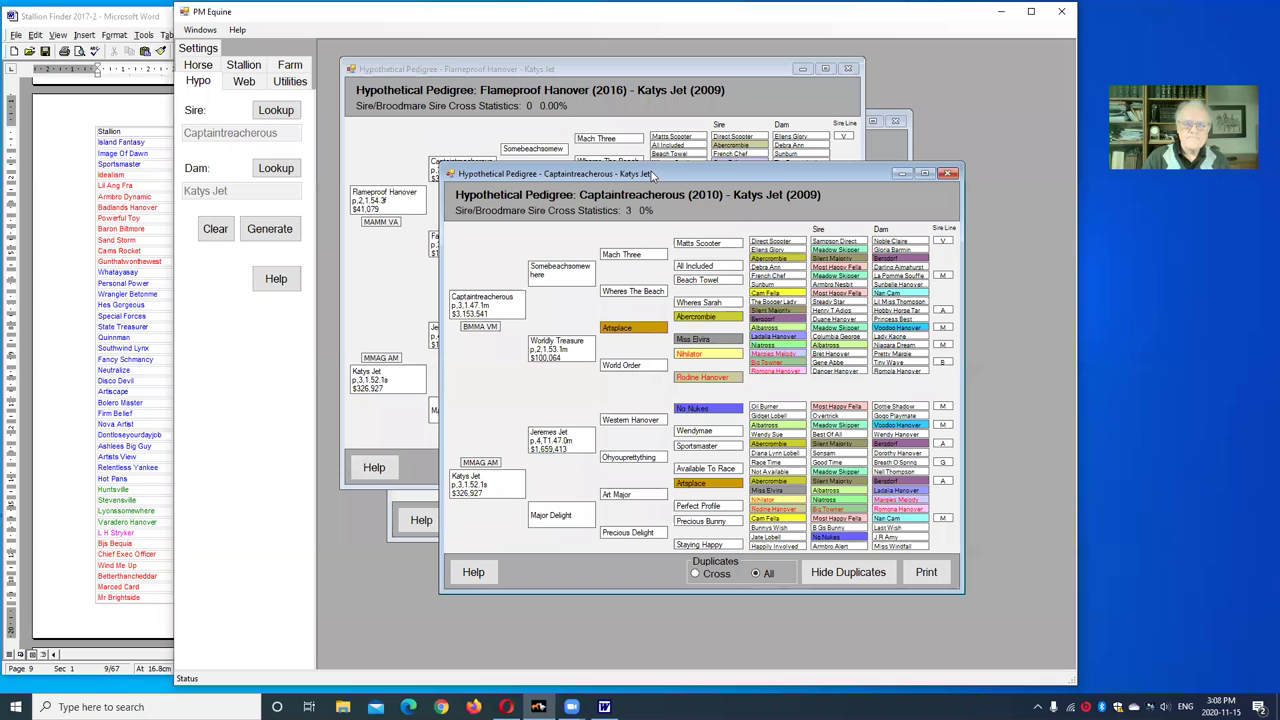
drag(648, 175, 554, 87)
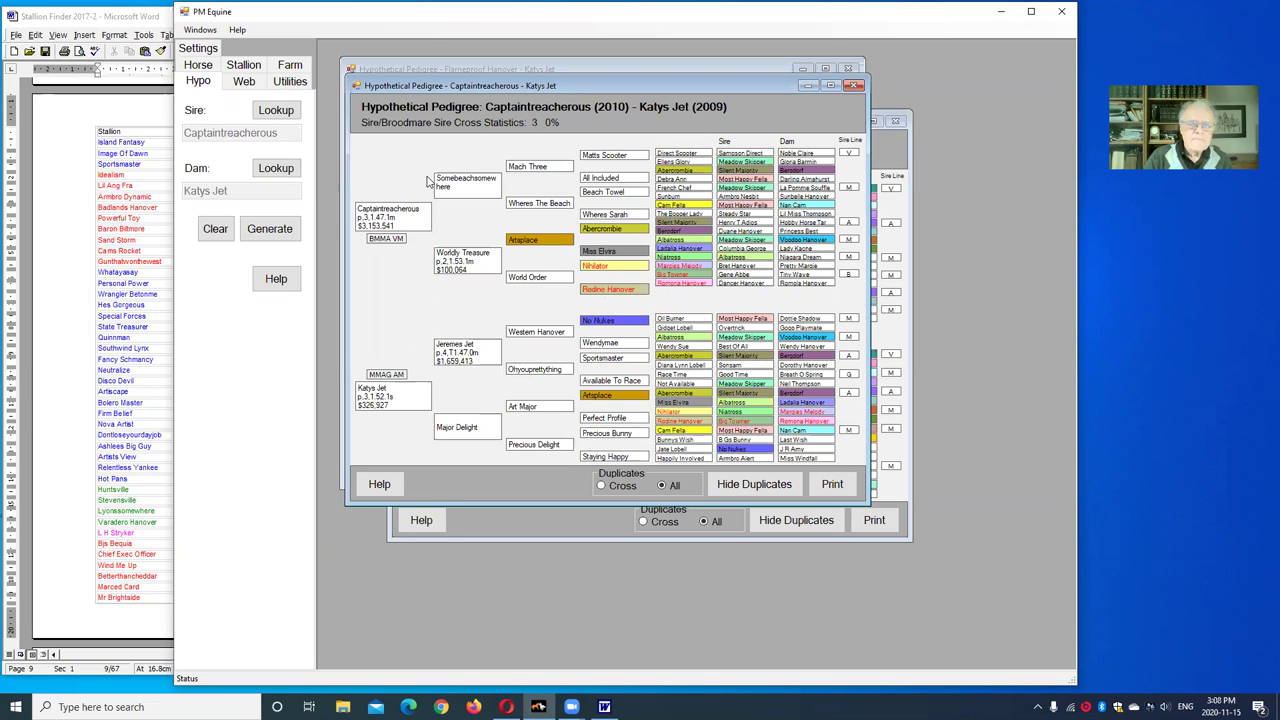
click(857, 87)
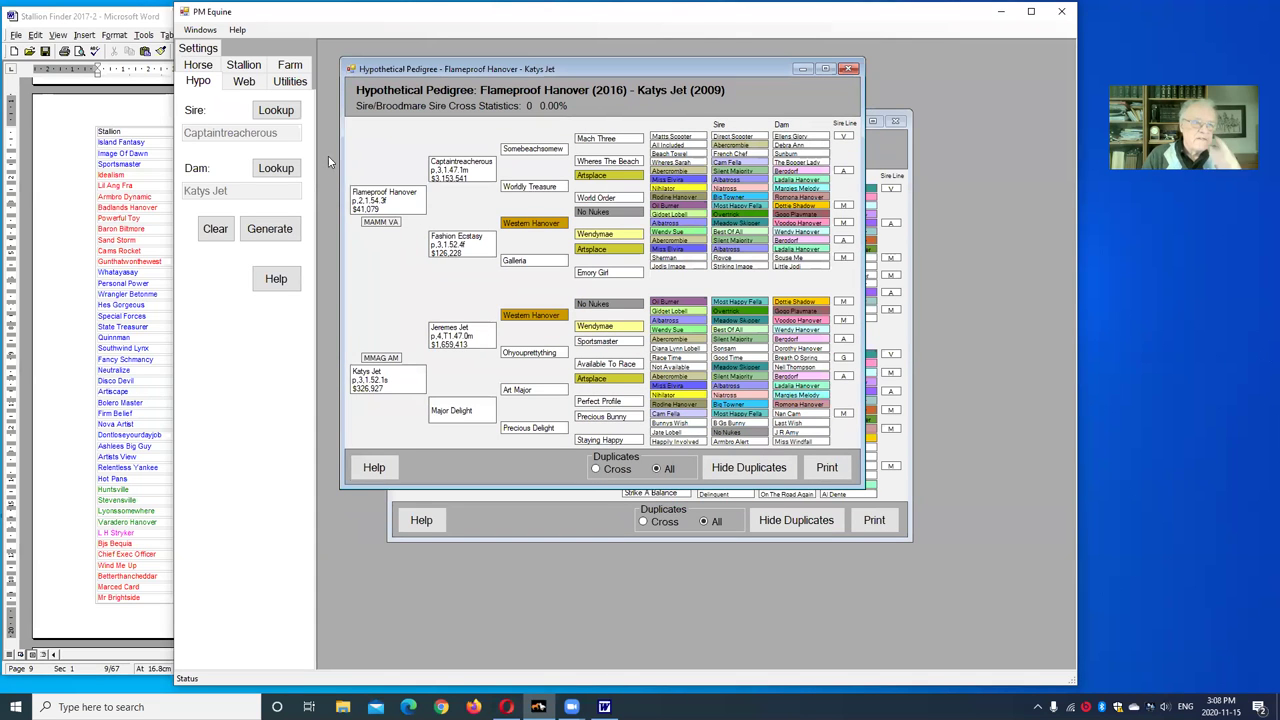
Look up the Tall Dark Stranger born in 2017 as the hypothetical sire for Katys Jet
click(276, 110)
text(tall)
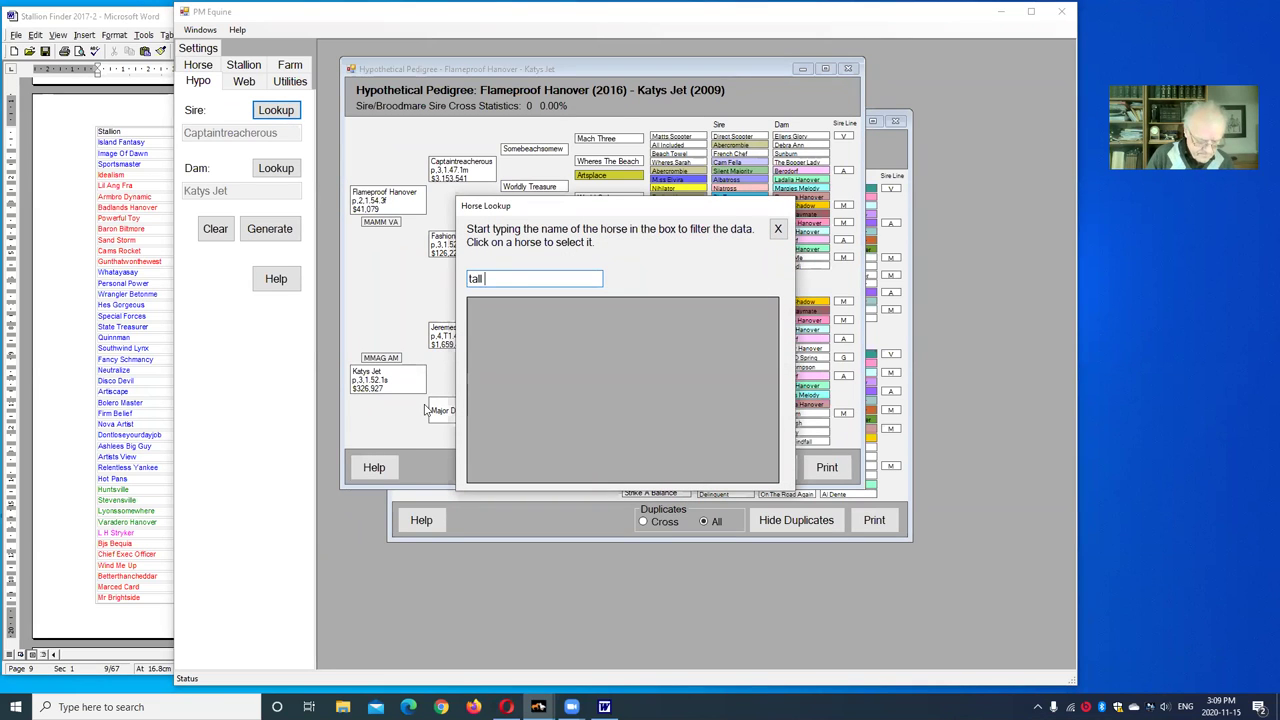
text( dark stram)
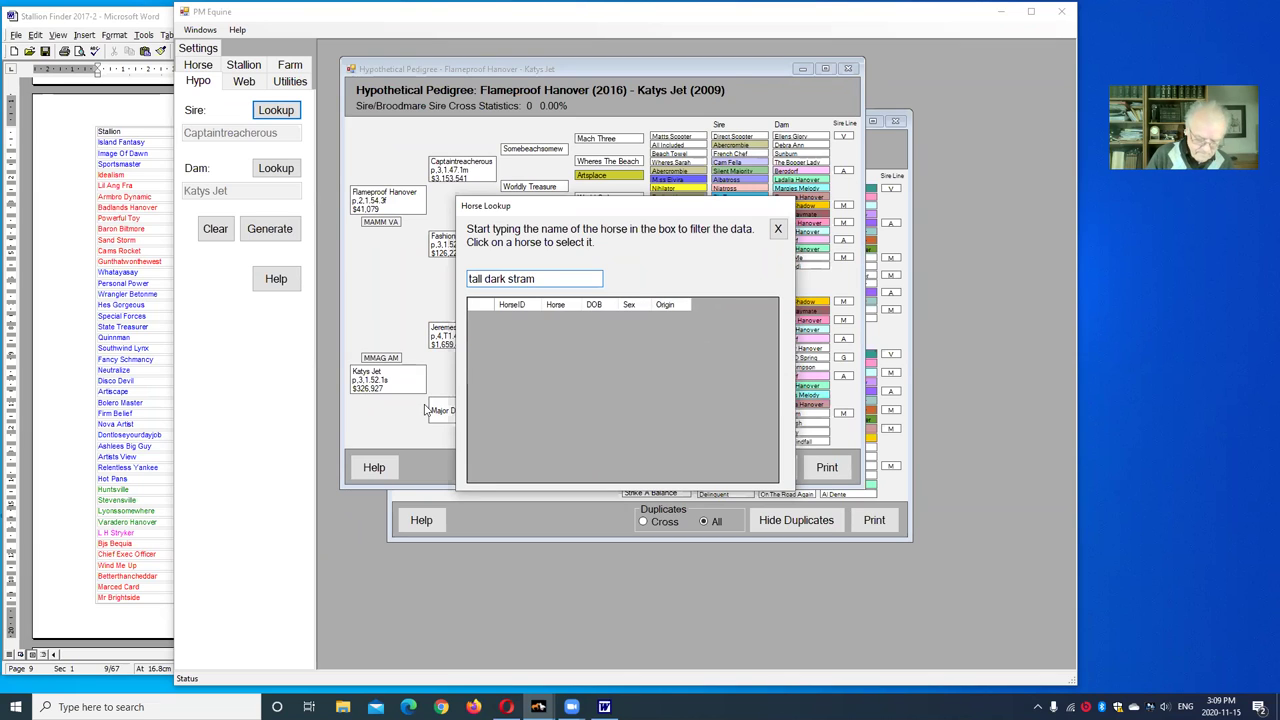
key(BackSpace)
text(nger)
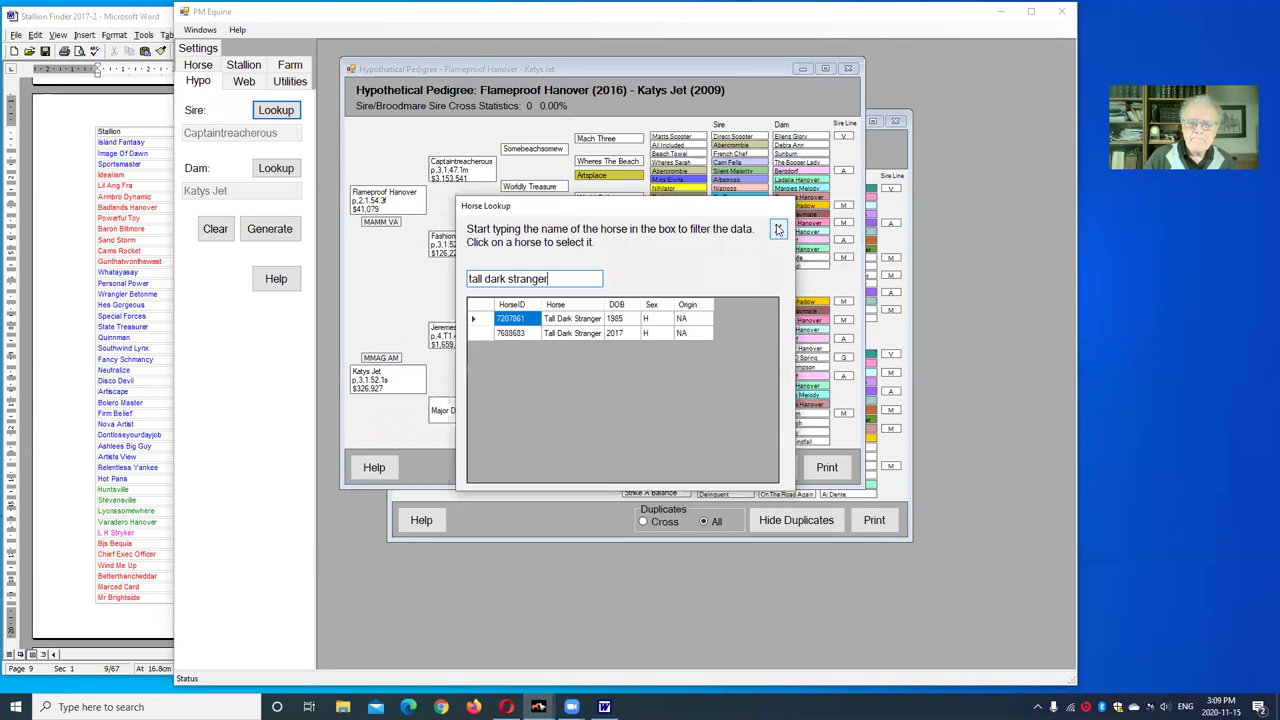
click(597, 333)
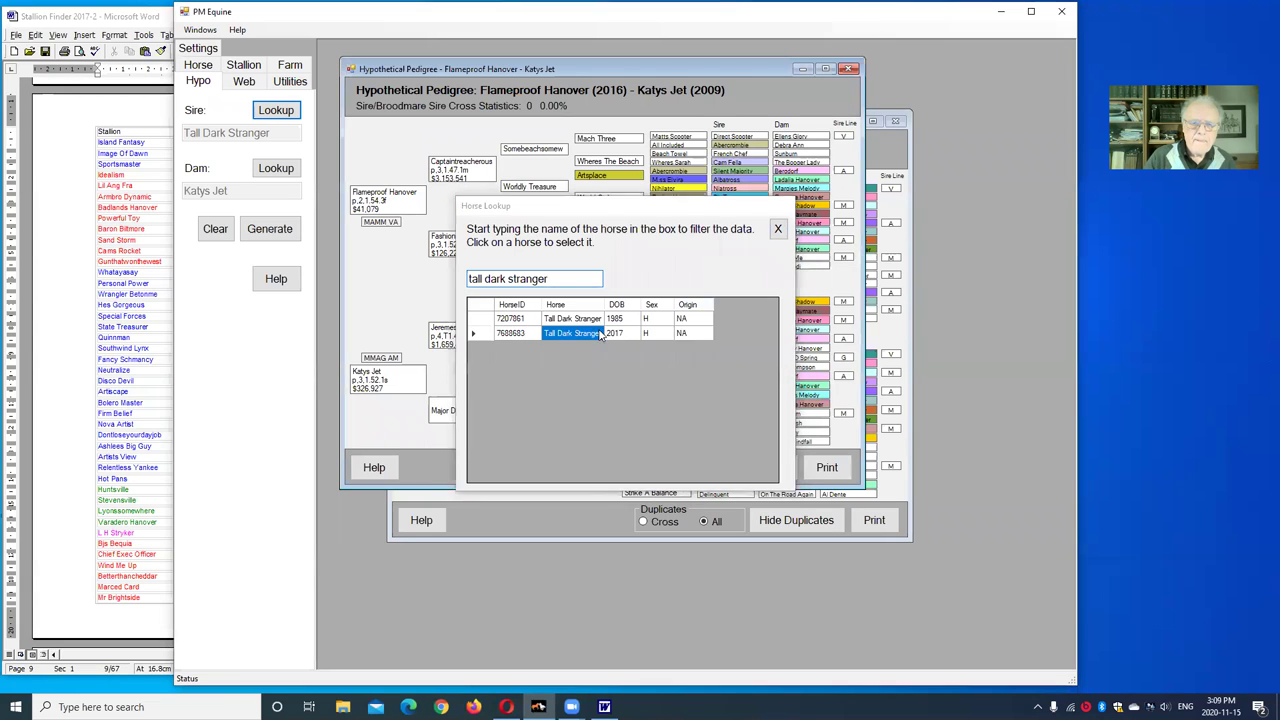
Generate the hypothetical pedigree of Tall Dark Stranger and Katys Jet, and close all open hypothetical pedigree windows
click(268, 229)
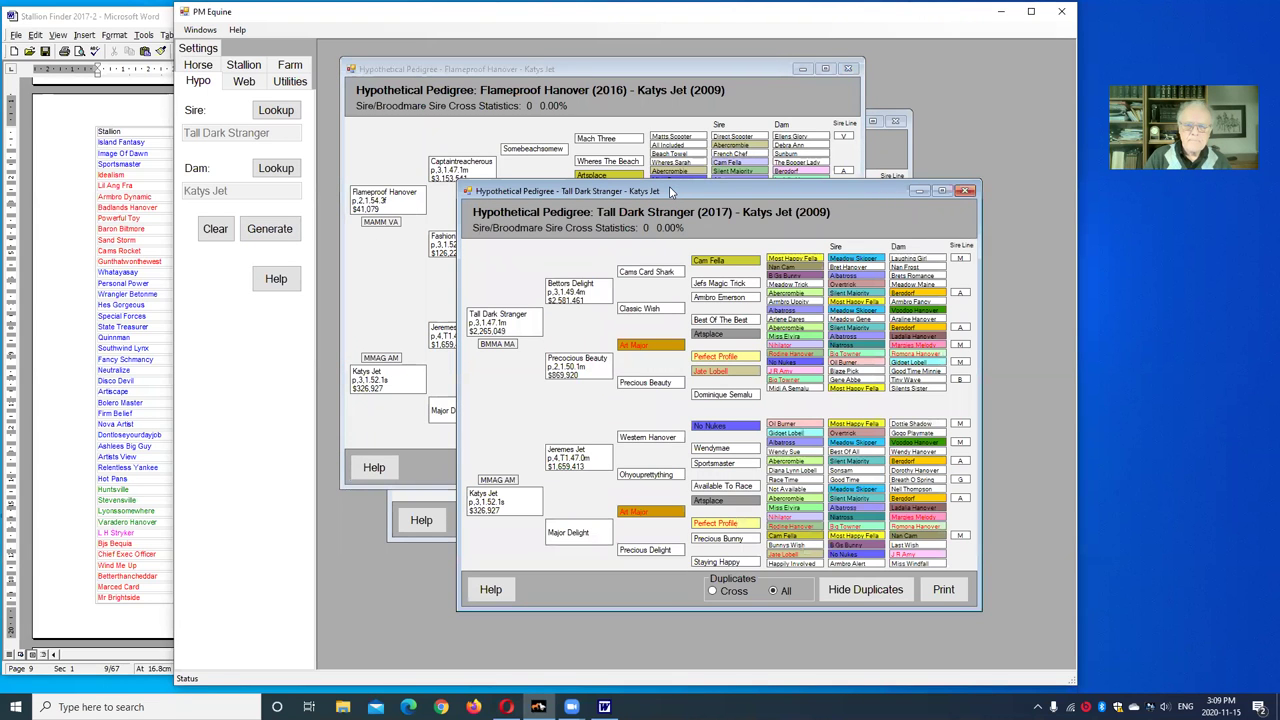
drag(669, 186, 574, 92)
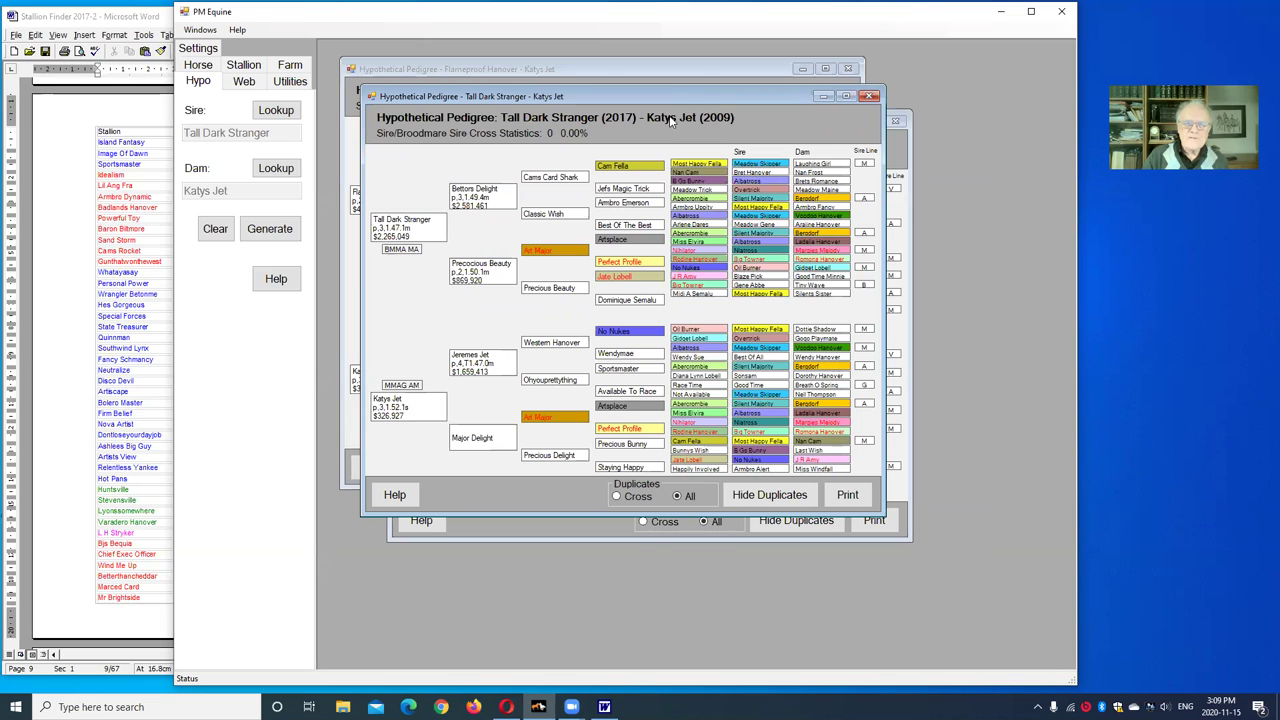
click(870, 96)
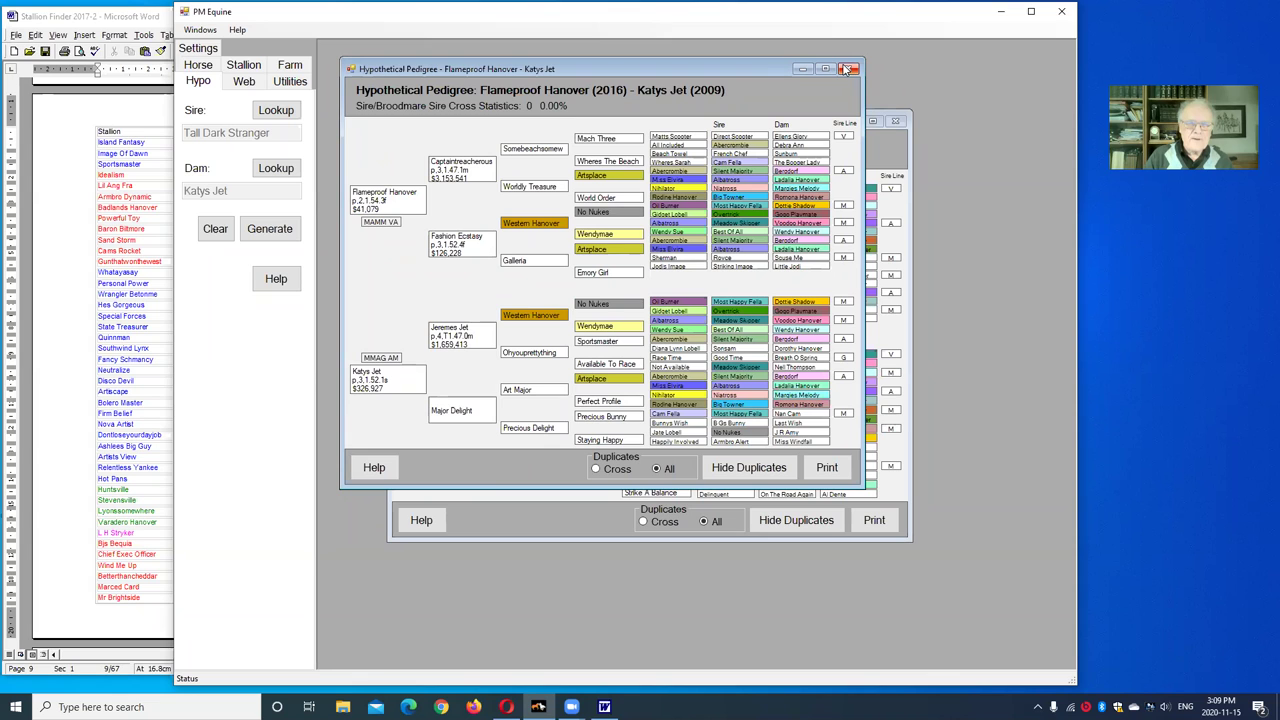
click(847, 69)
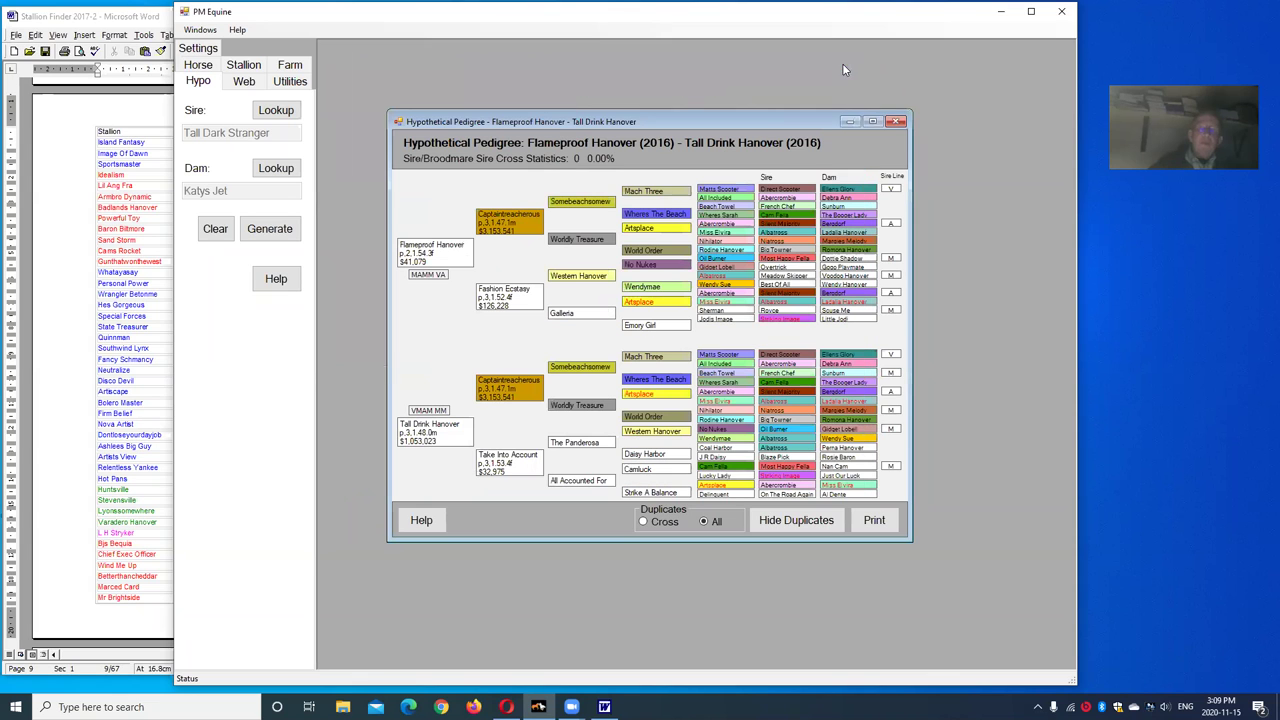
click(895, 122)
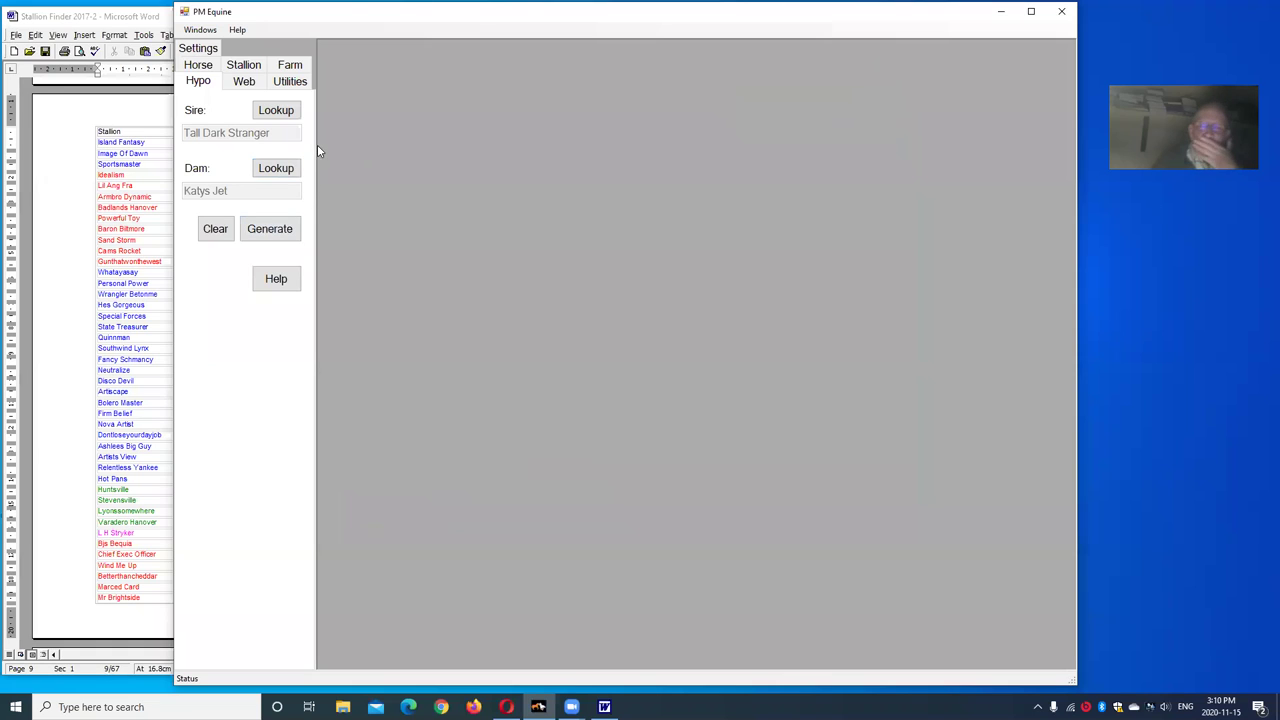
Generate the Tall Dark Stranger and Katys Jet hypothetical pedigree again, examine its duplicated ancestors and close it
click(272, 228)
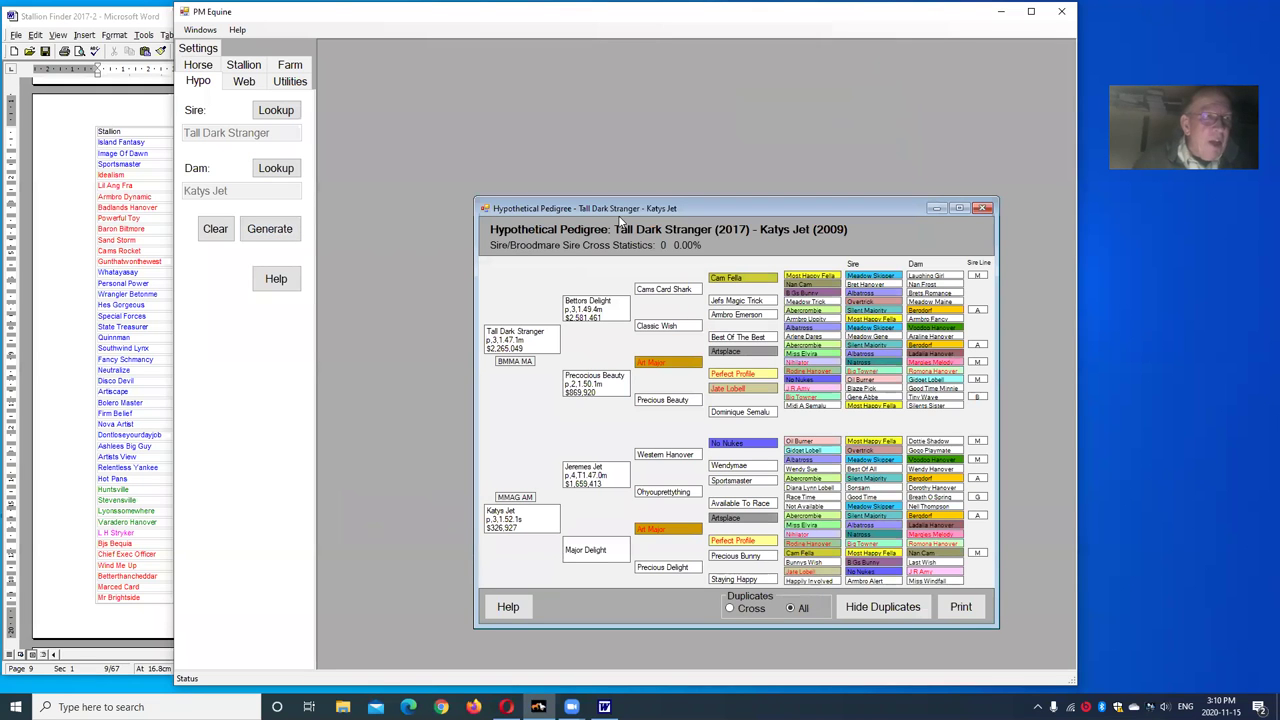
drag(614, 208, 489, 65)
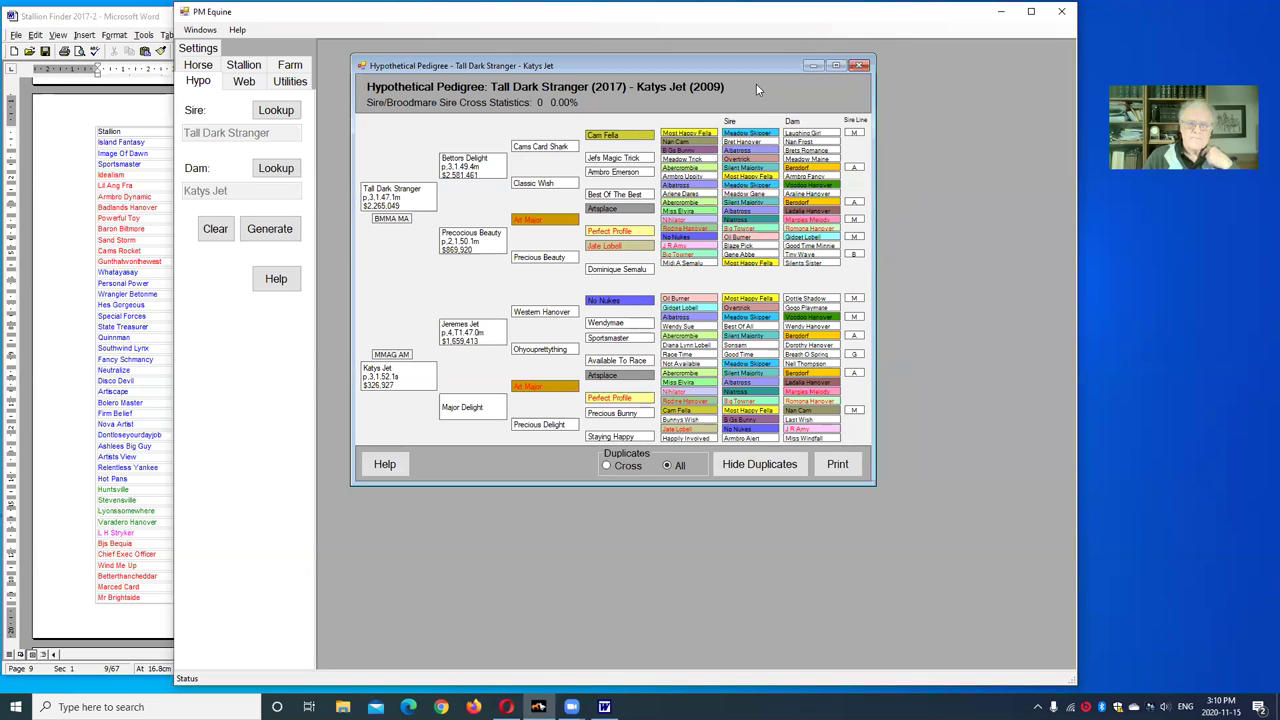
click(860, 66)
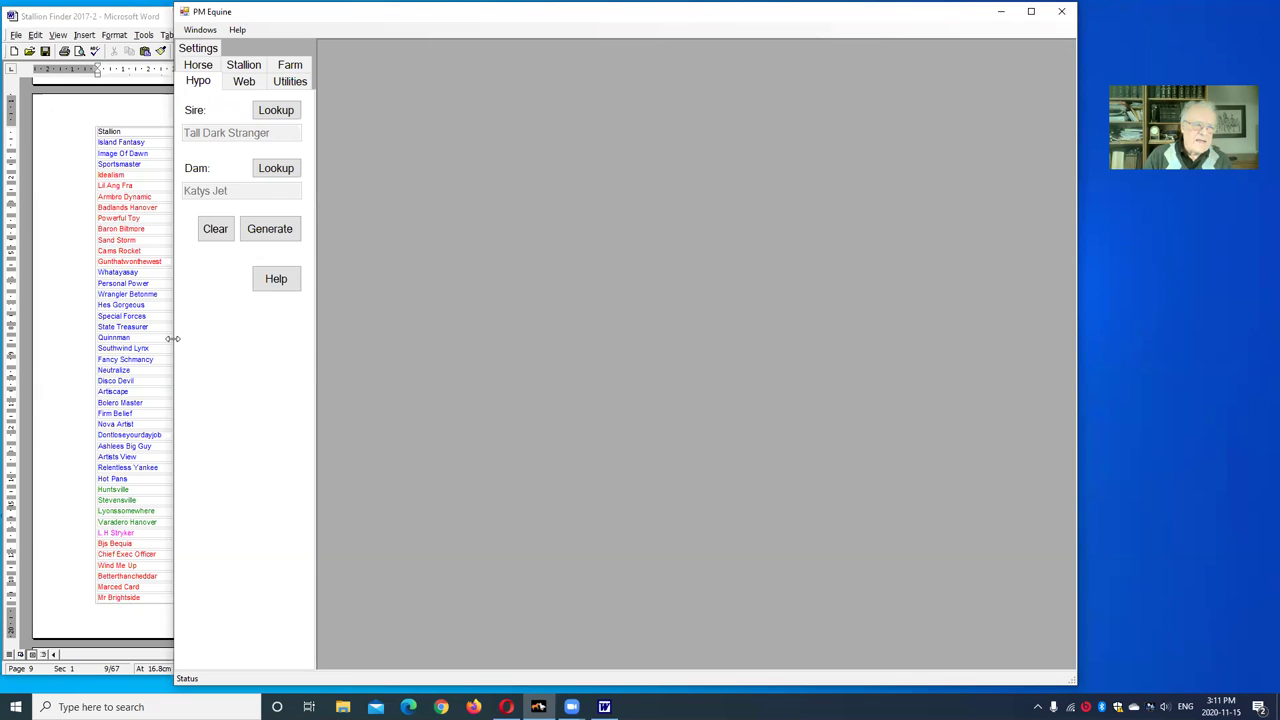
Widen the pedigree program's window and move it aside to uncover the stallion names in the document behind
drag(173, 338, 112, 405)
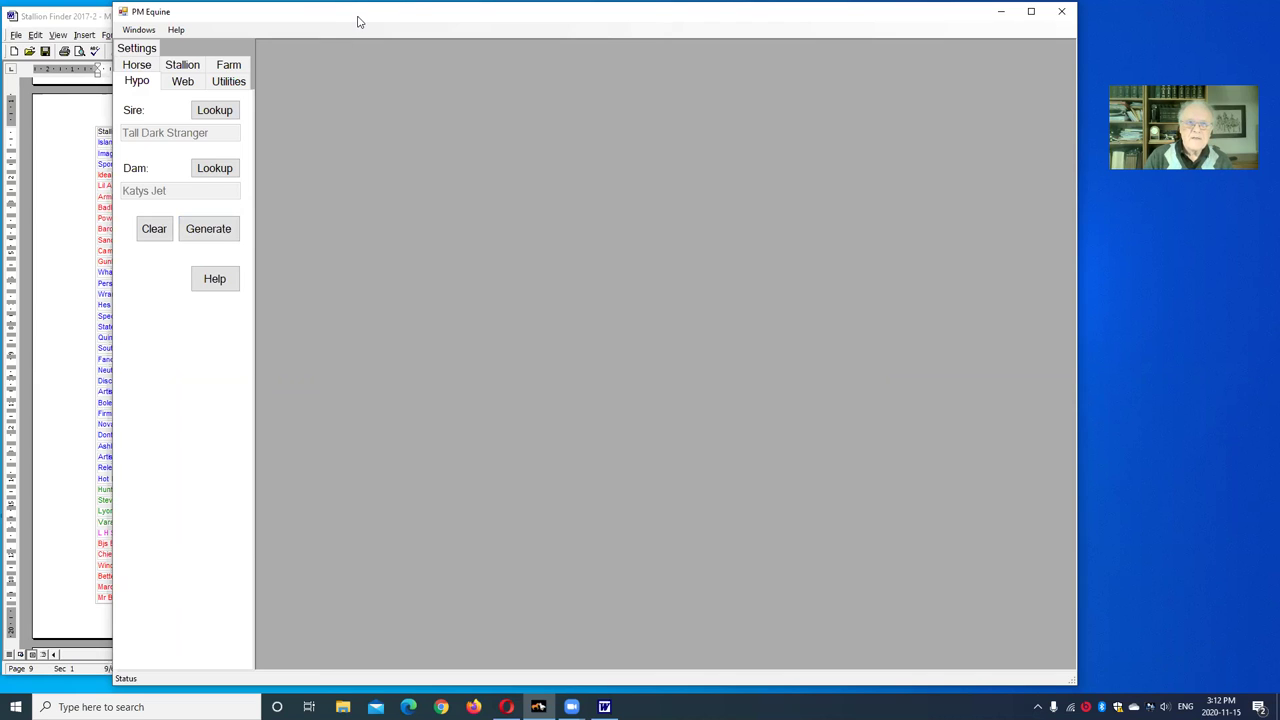
drag(358, 21, 461, 20)
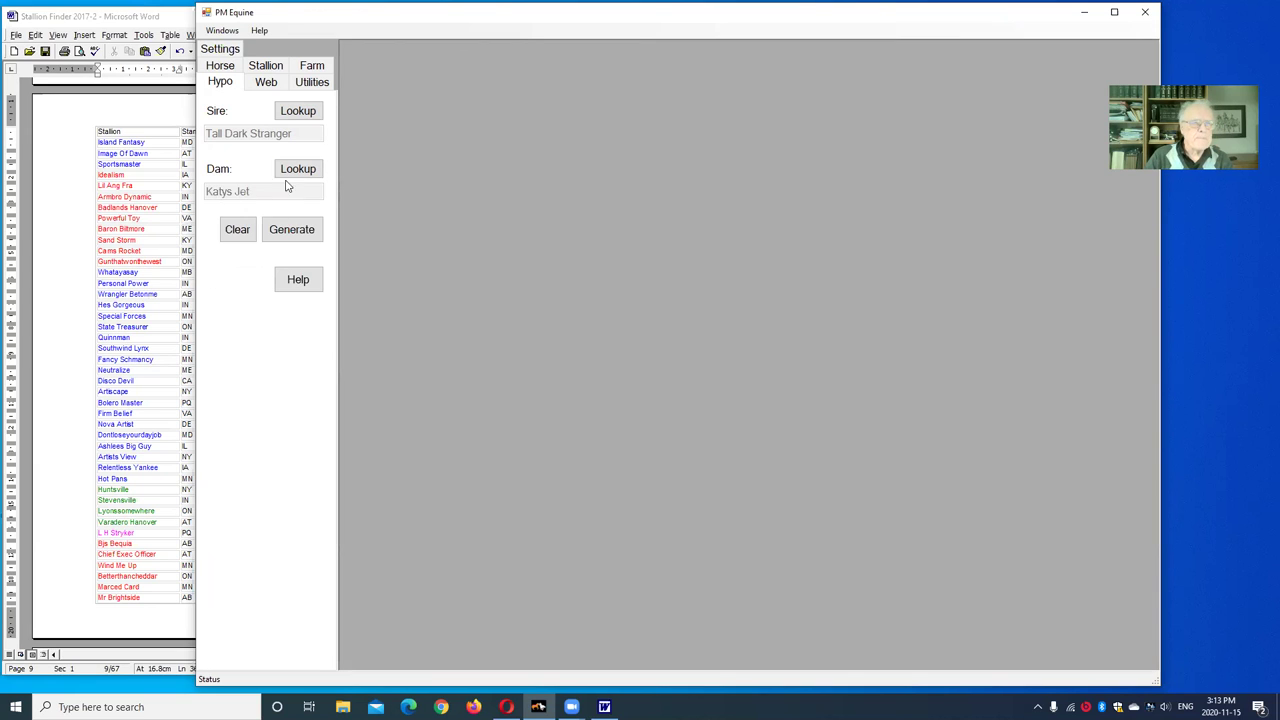
Show the pedigree of the horse Papi Rob Hanover and place its window near the top of the workspace
click(228, 66)
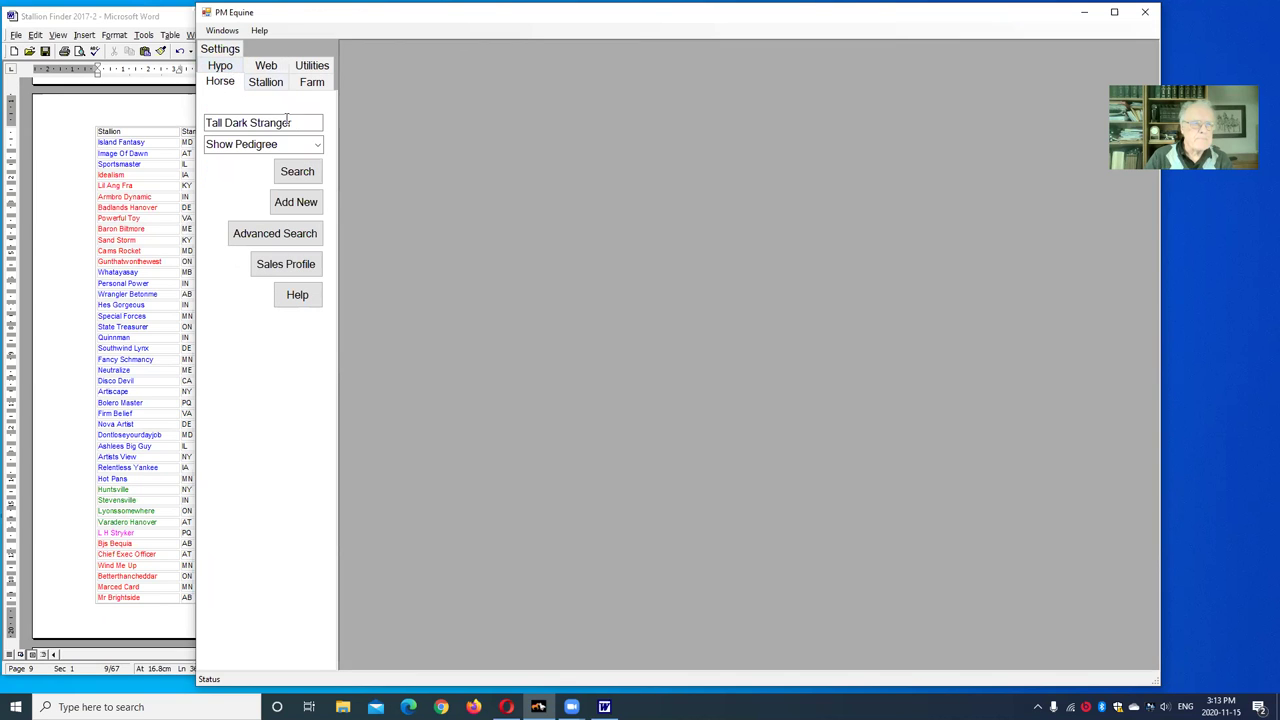
drag(308, 123, 205, 123)
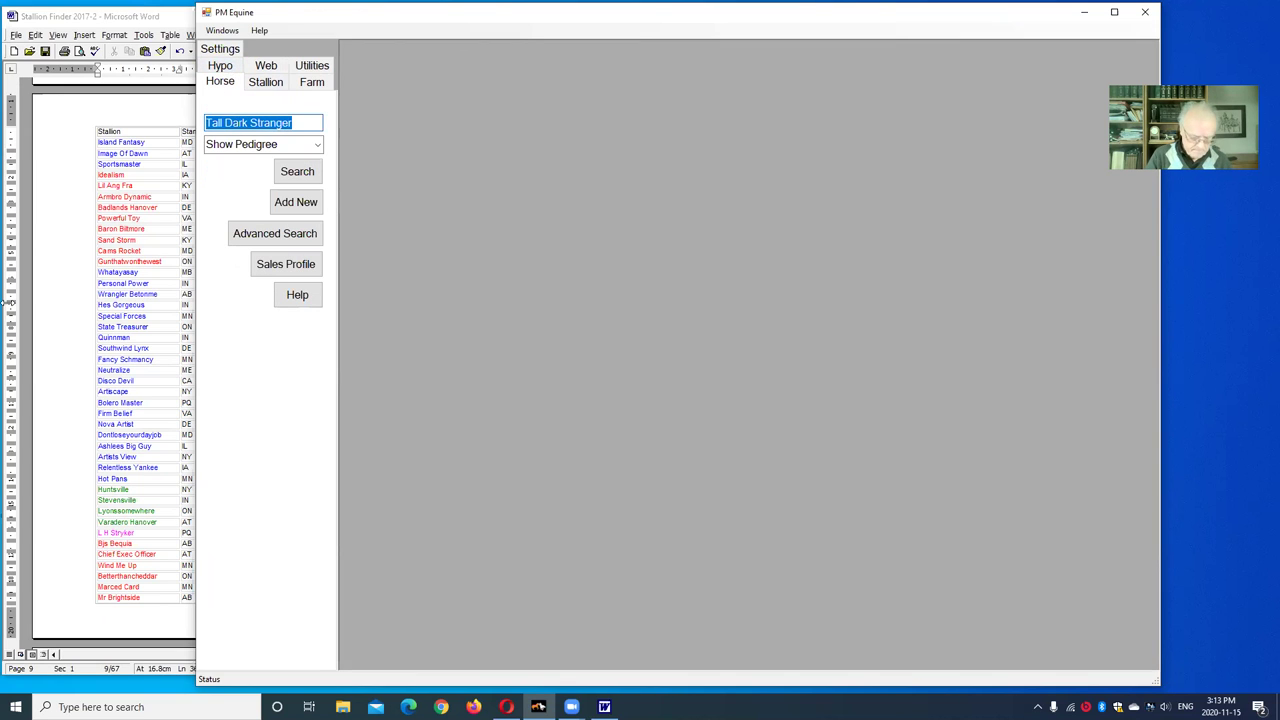
text(papi rob hanover)
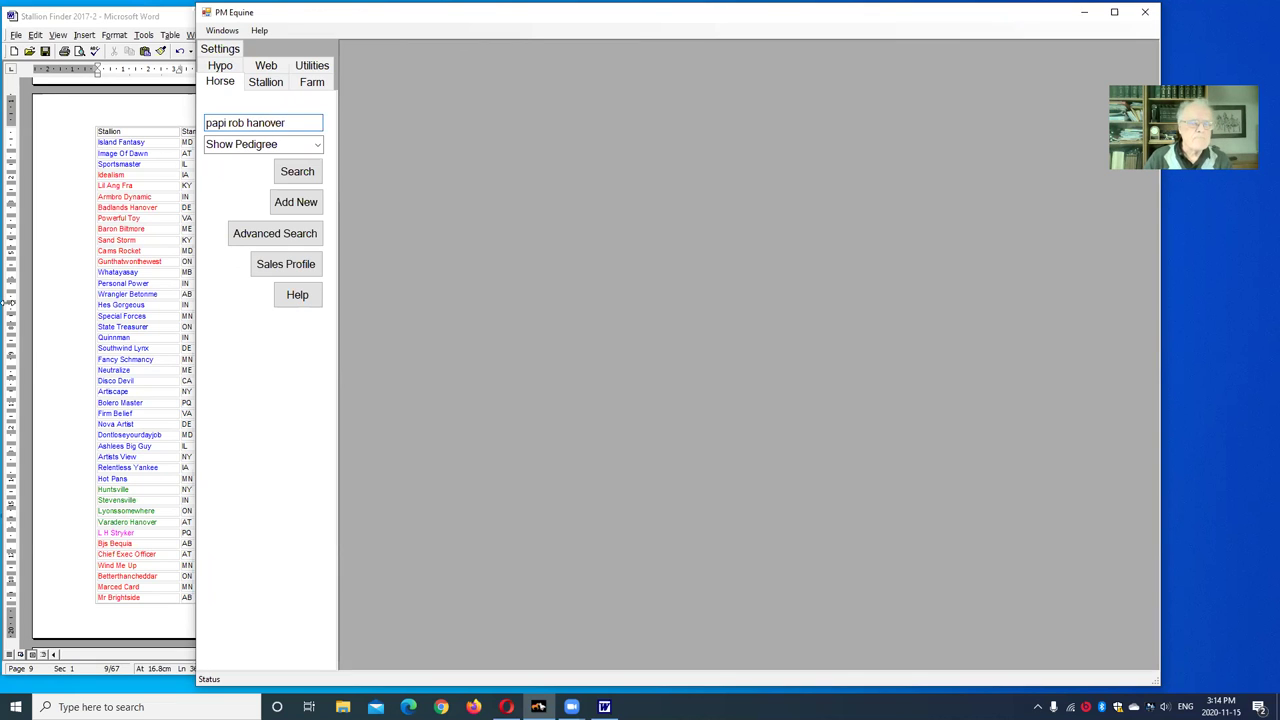
click(296, 171)
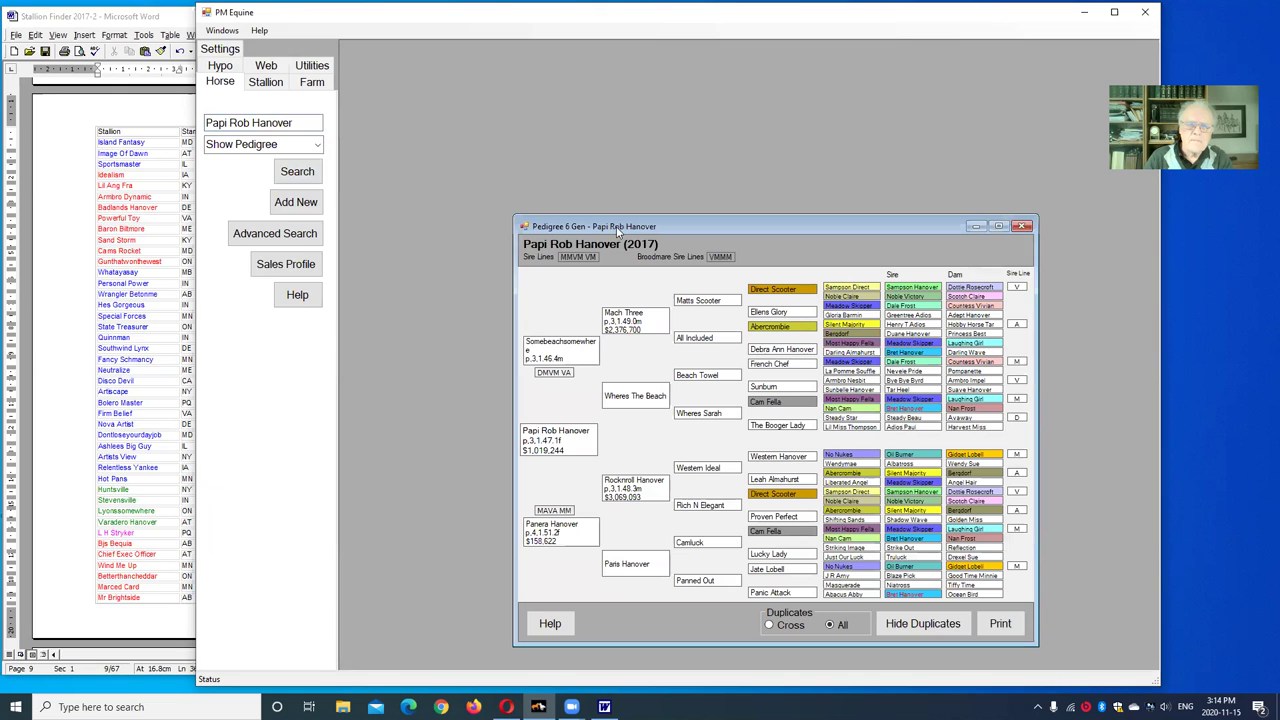
drag(610, 224, 509, 41)
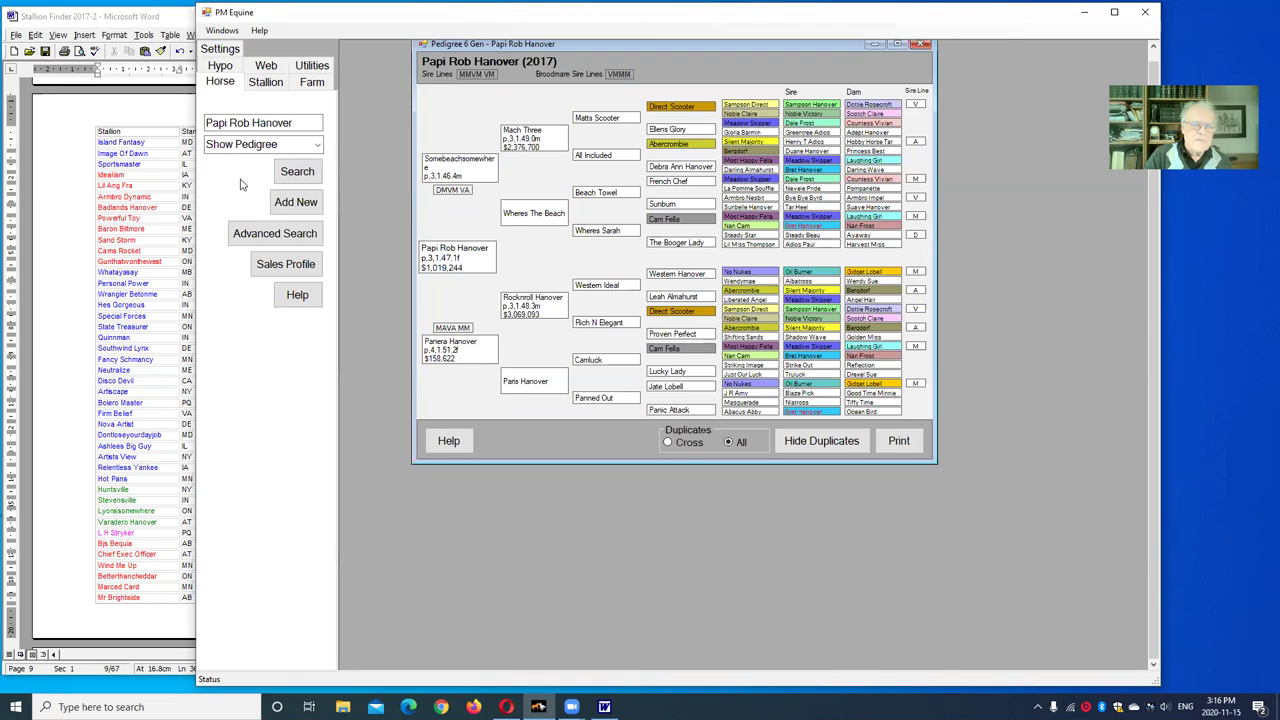
Run a Sire Profile search for the stallion Somebeachsomewhere
click(266, 82)
drag(292, 122, 98, 131)
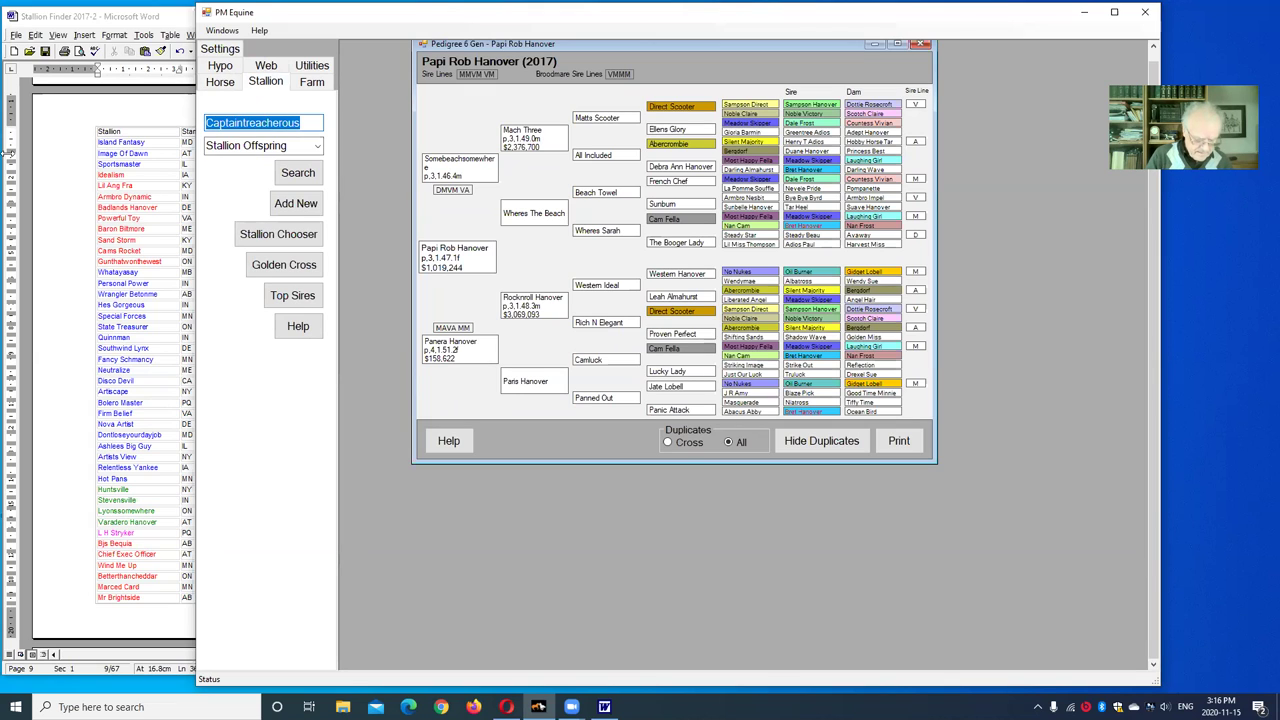
text(somebeach)
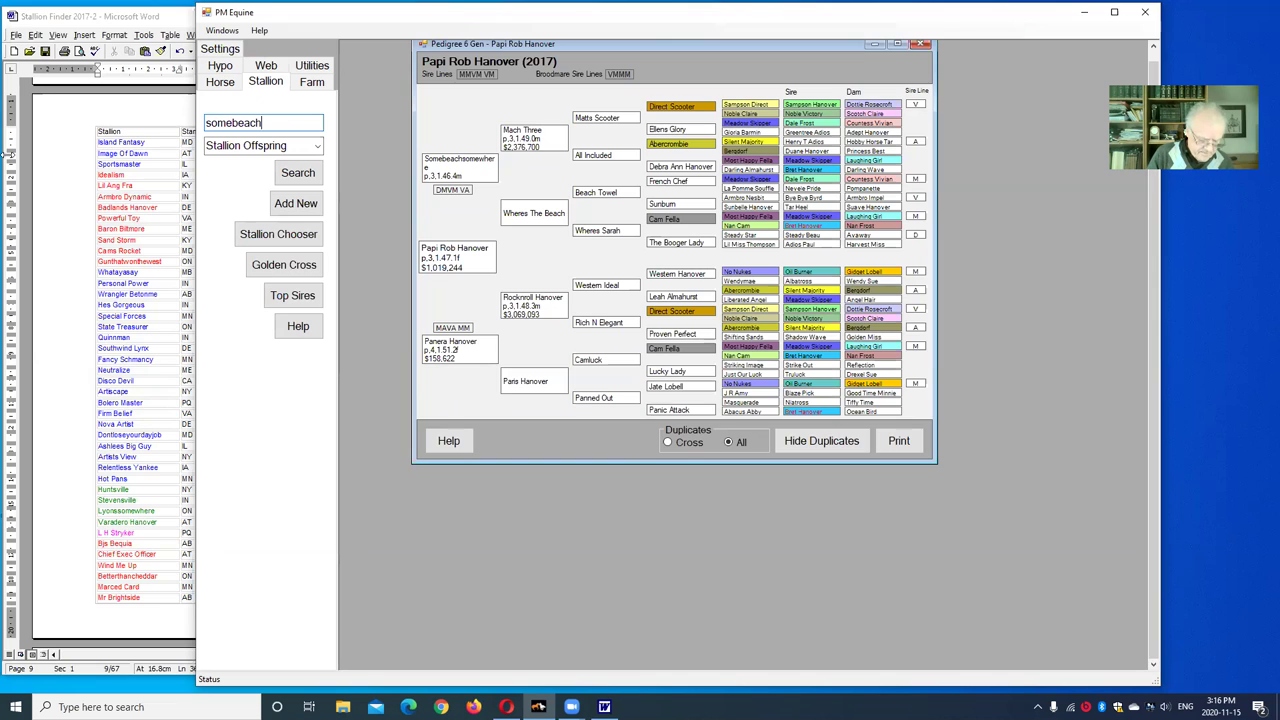
text(somewhere)
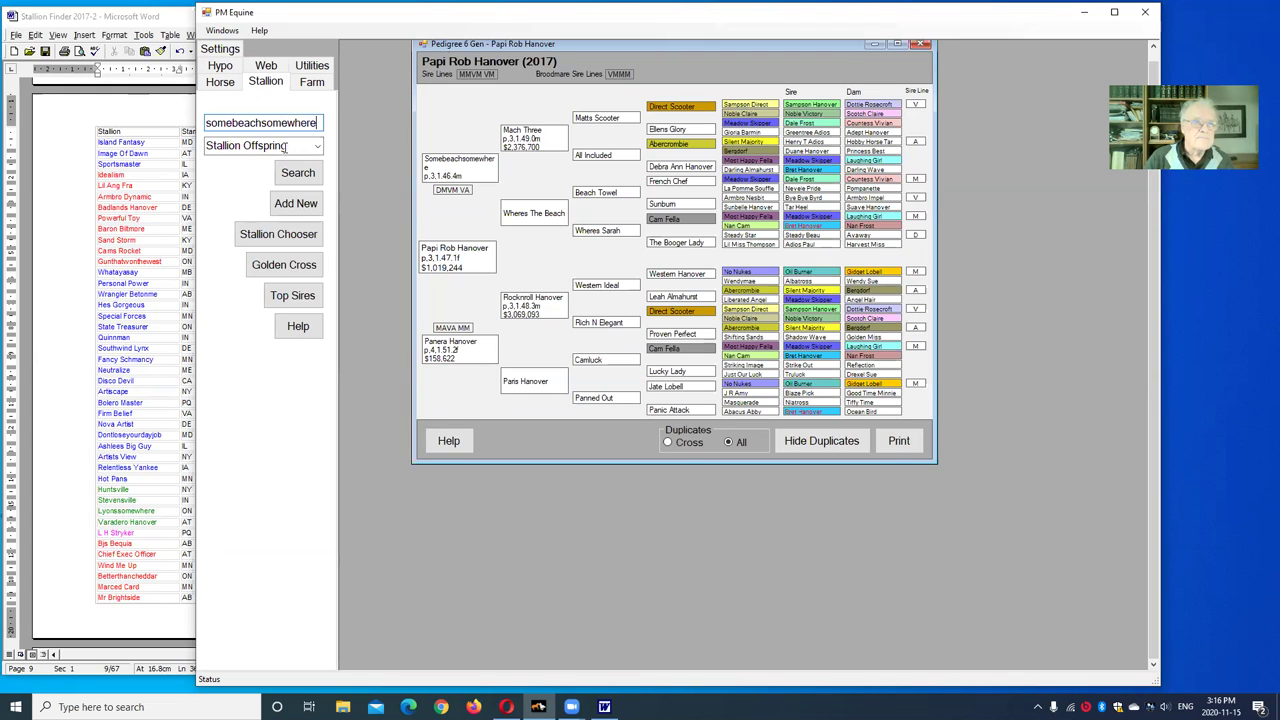
click(318, 147)
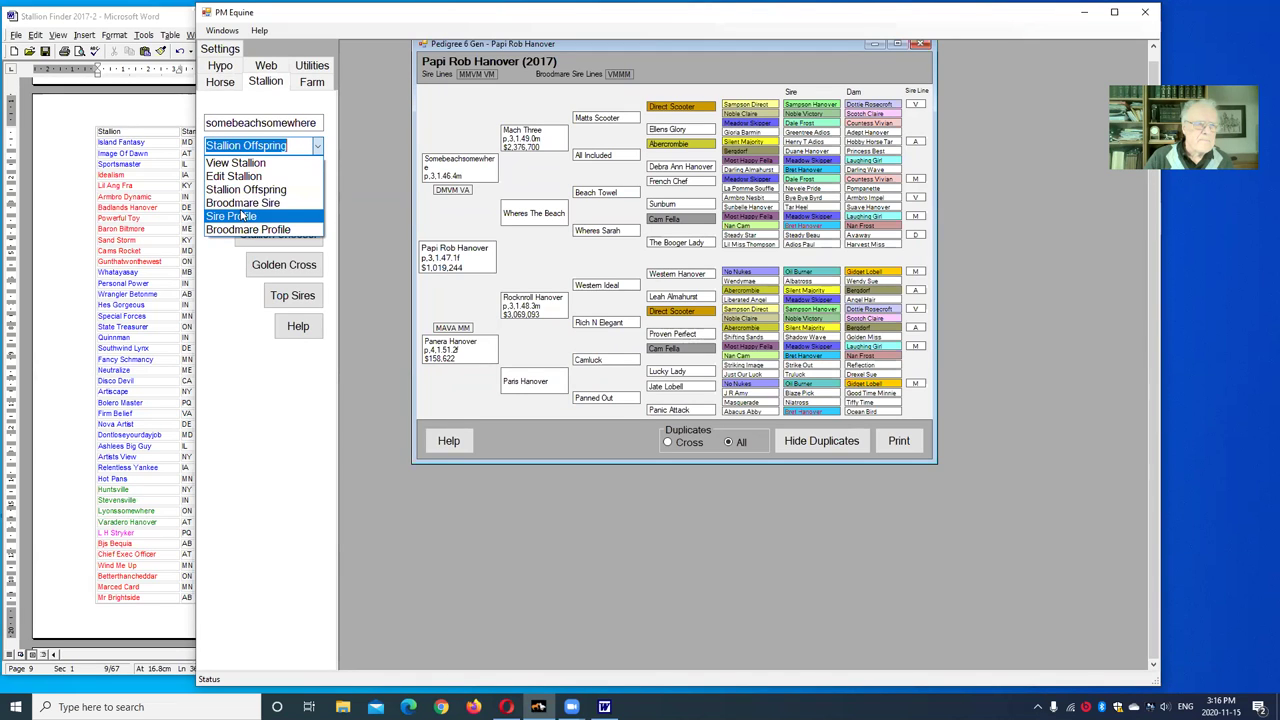
click(243, 216)
click(290, 178)
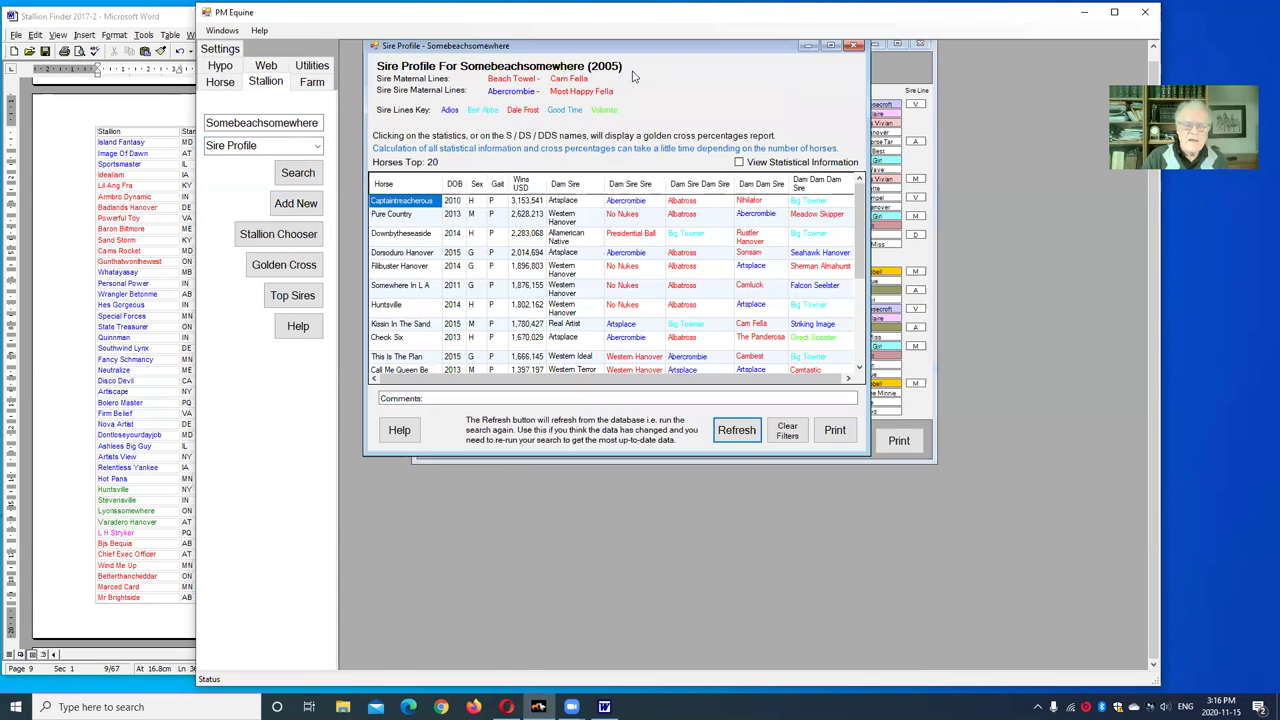
Close the Papi Rob Hanover pedigree and enlarge the Somebeachsomewhere sire profile to fit its whole horse list
click(870, 462)
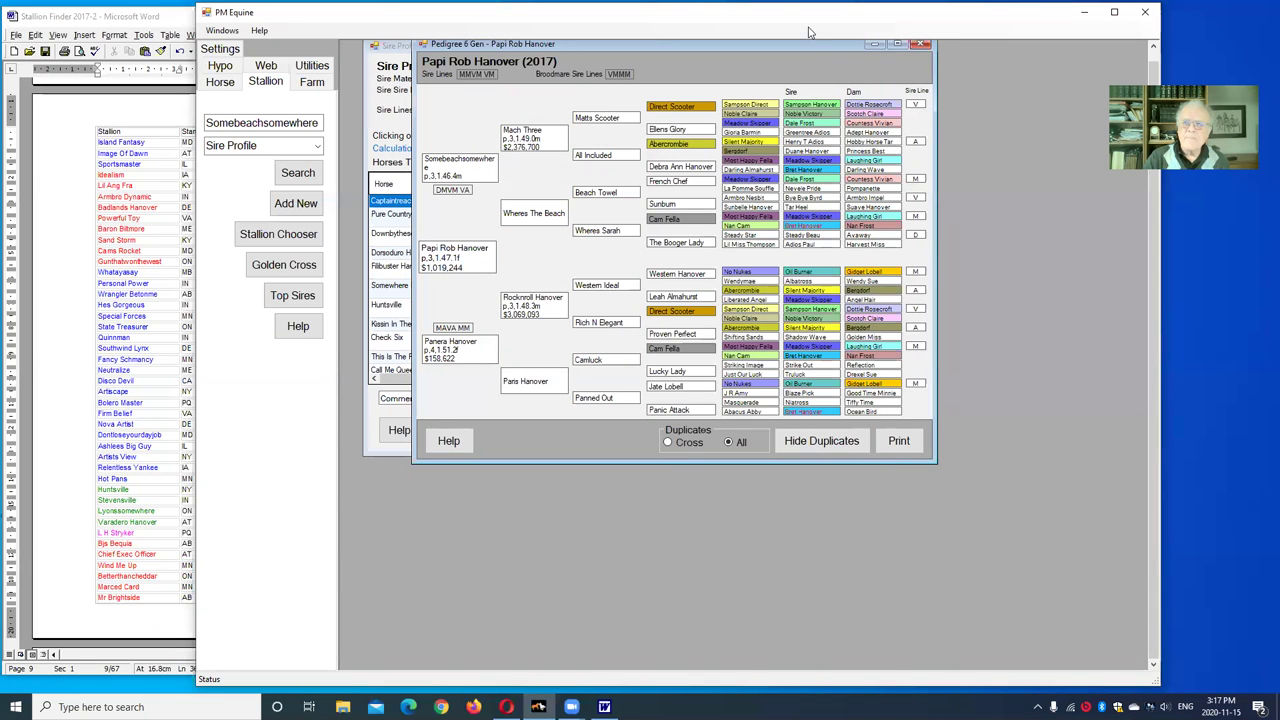
click(921, 44)
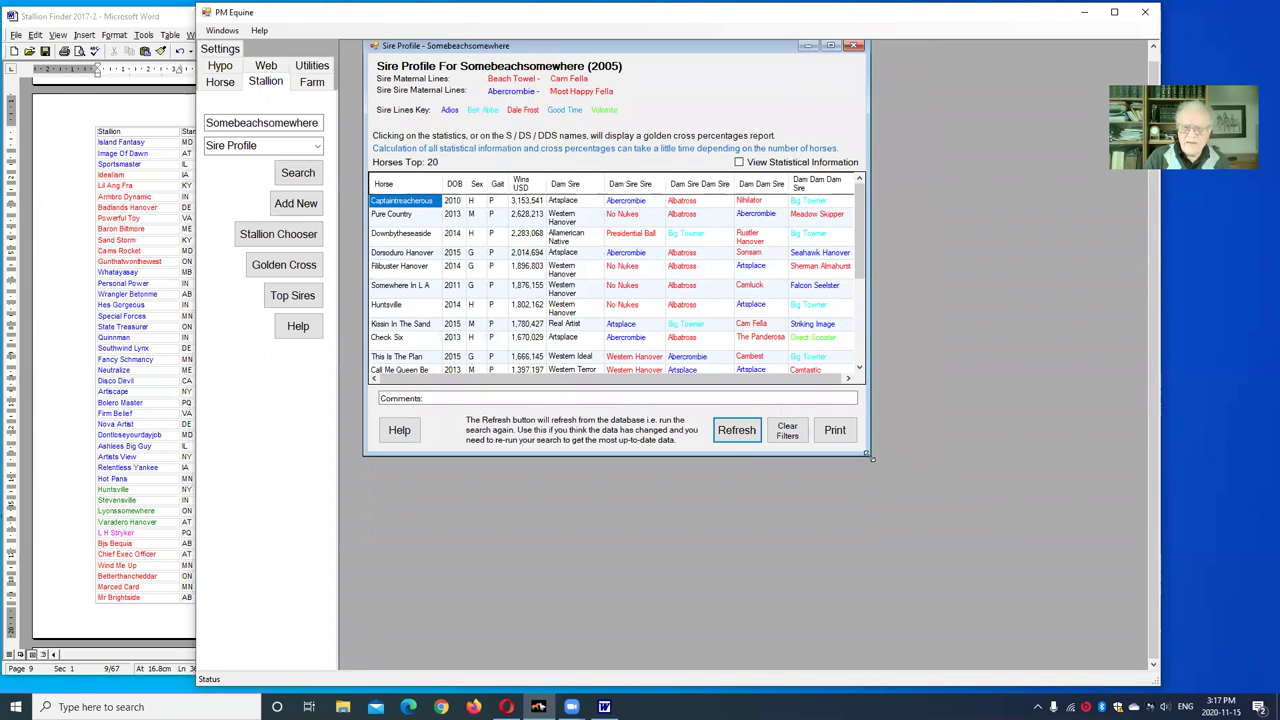
drag(872, 458, 993, 632)
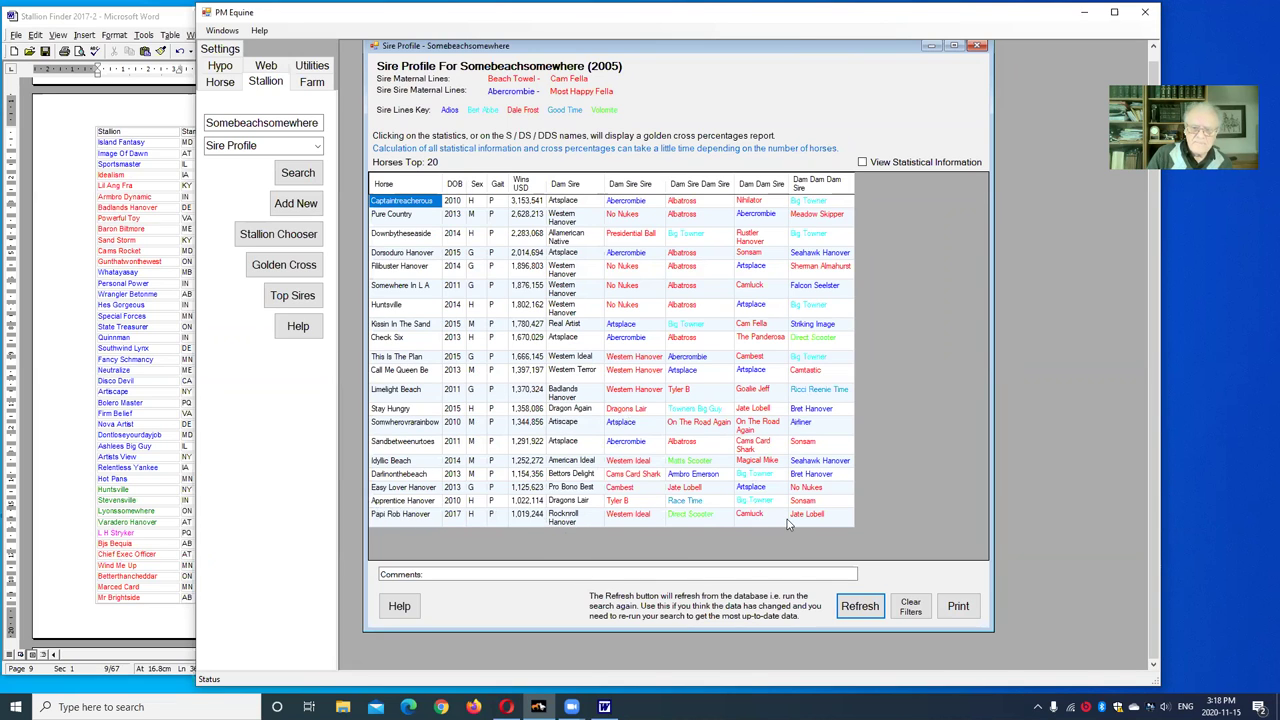
Open the Buyers Sale Page for Papi Rob Hanover from the sire profile and widen it to fit its full text lines
click(409, 518)
right_click(410, 518)
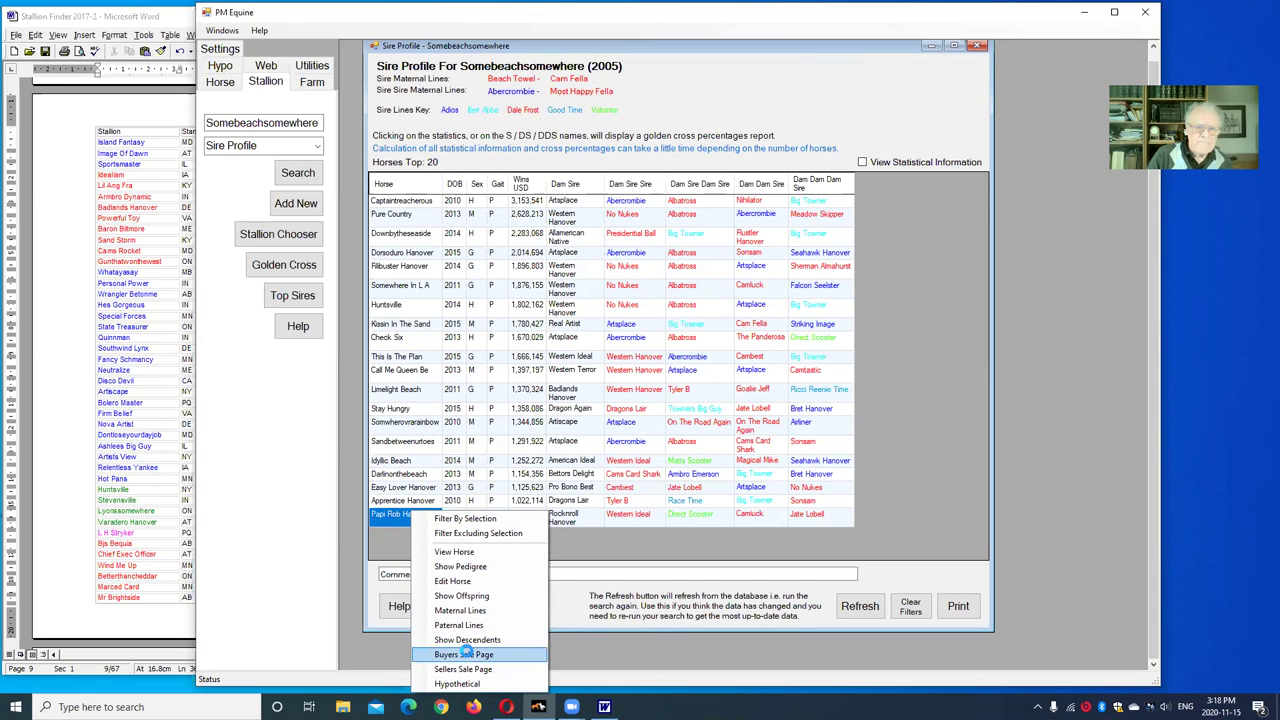
click(466, 652)
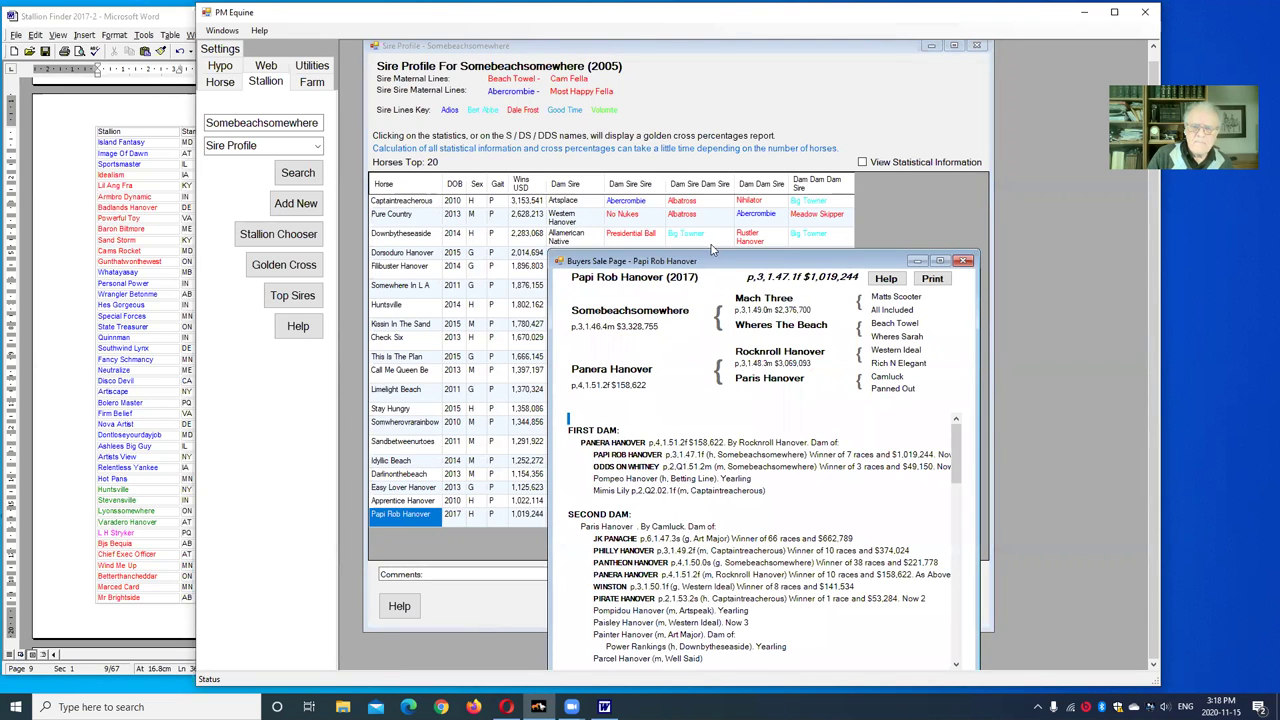
drag(704, 260, 590, 93)
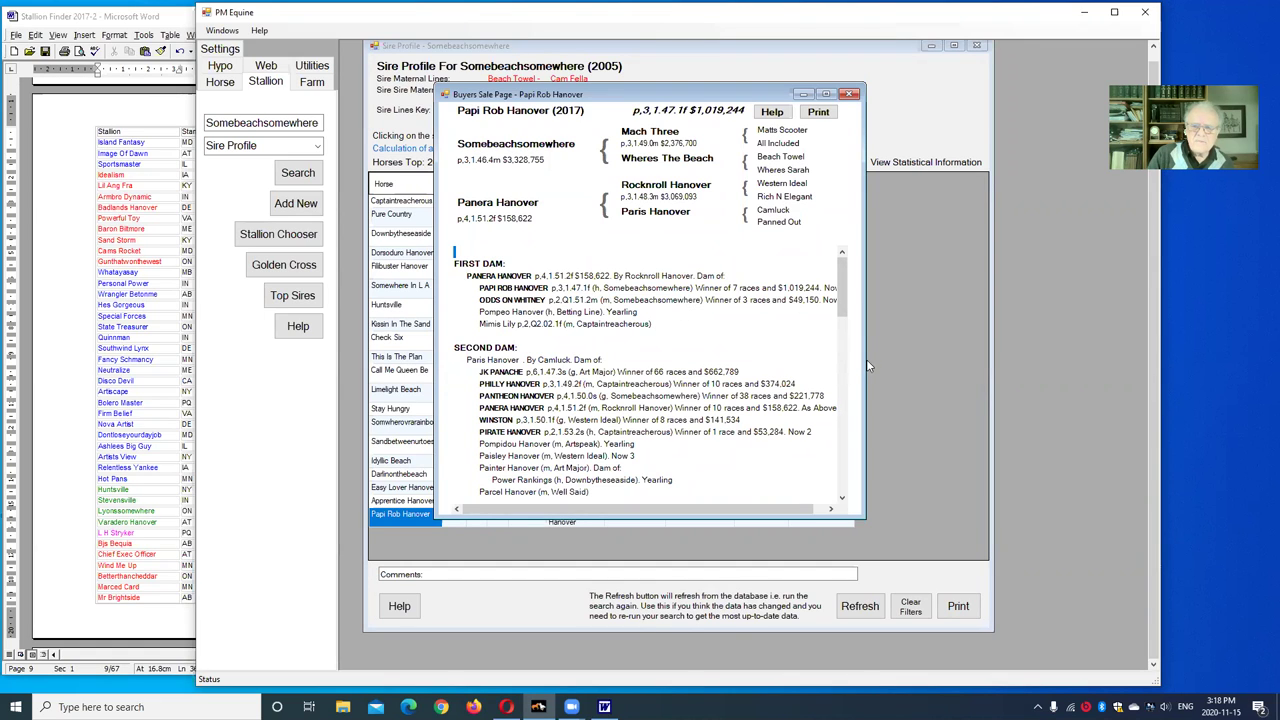
drag(866, 367, 937, 367)
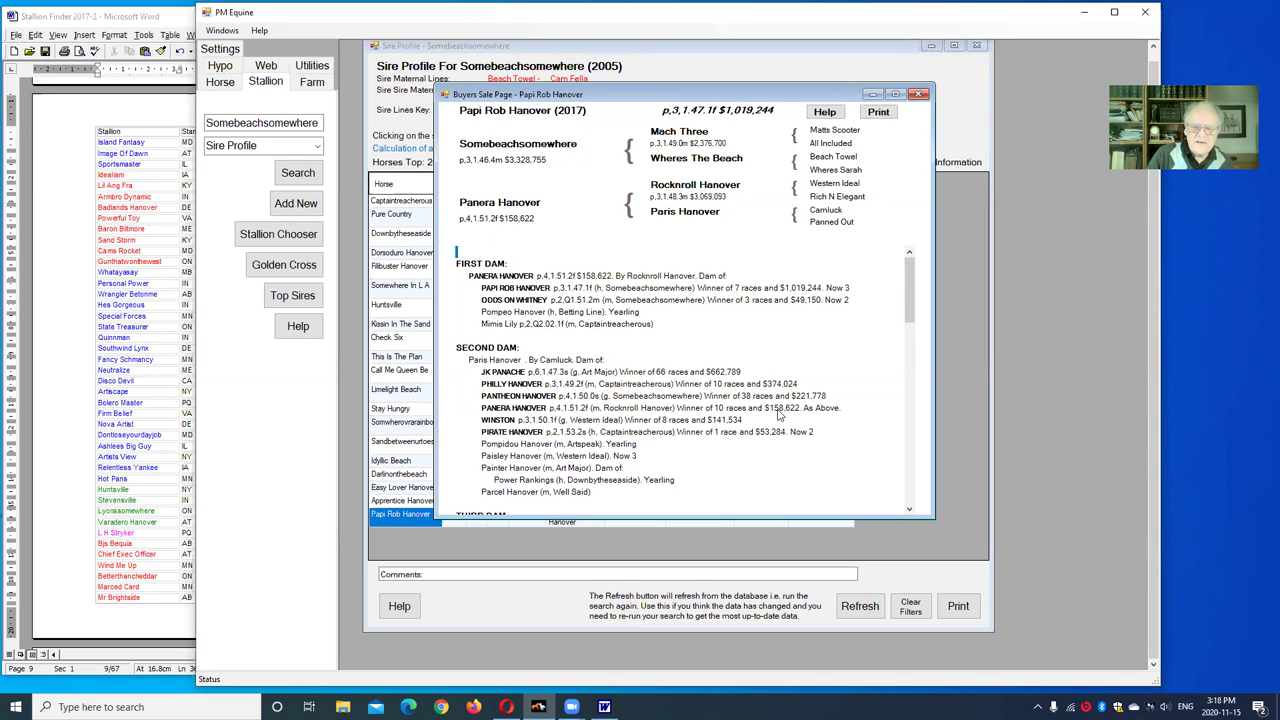
Read through the dam sections of Papi Rob Hanover's sale page, return to its beginning and close the page
scroll(778, 417, down, 2)
scroll(778, 417, down, 2)
scroll(740, 470, down, 2)
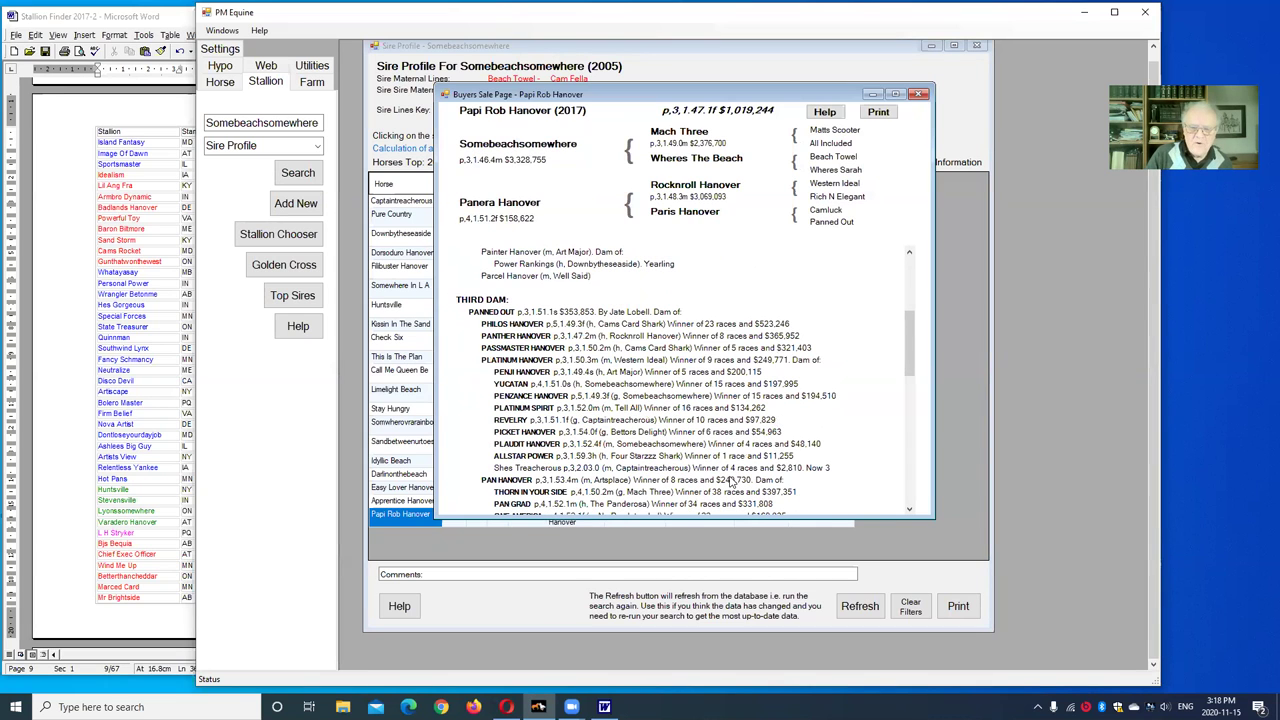
scroll(681, 340, down, 1)
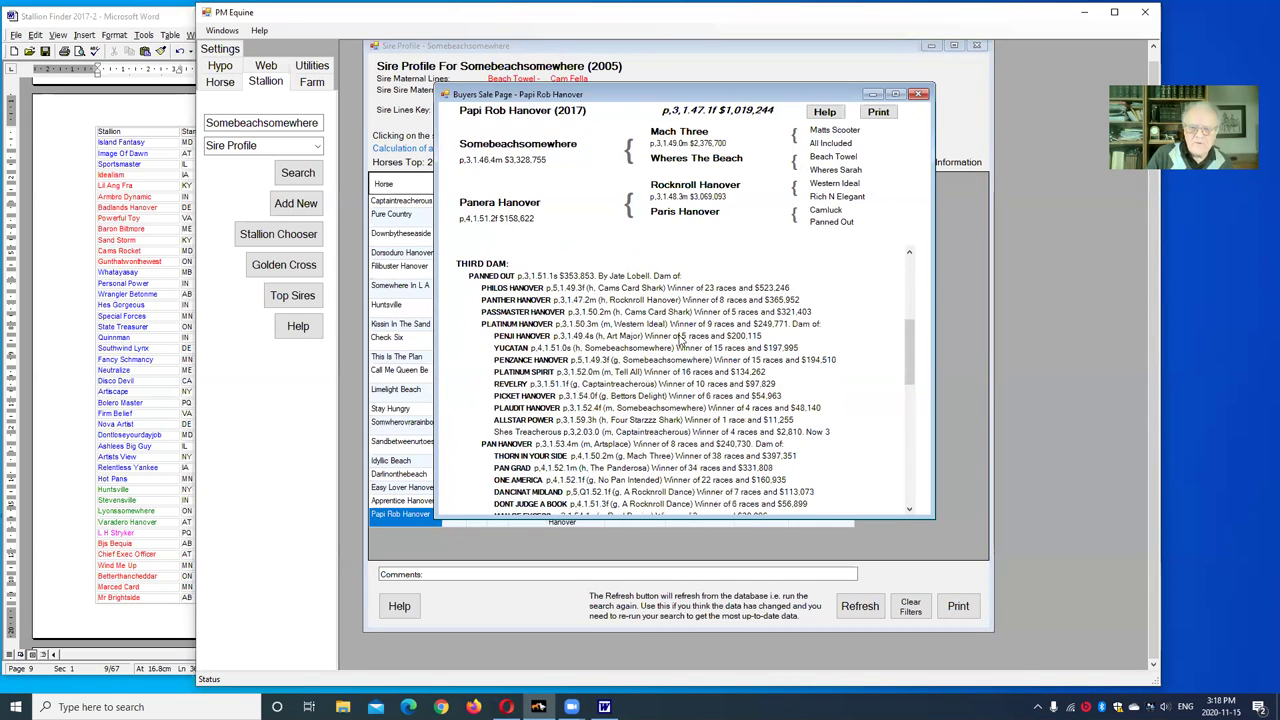
scroll(678, 345, down, 2)
scroll(672, 355, down, 2)
scroll(670, 355, down, 1)
scroll(670, 352, up, 13)
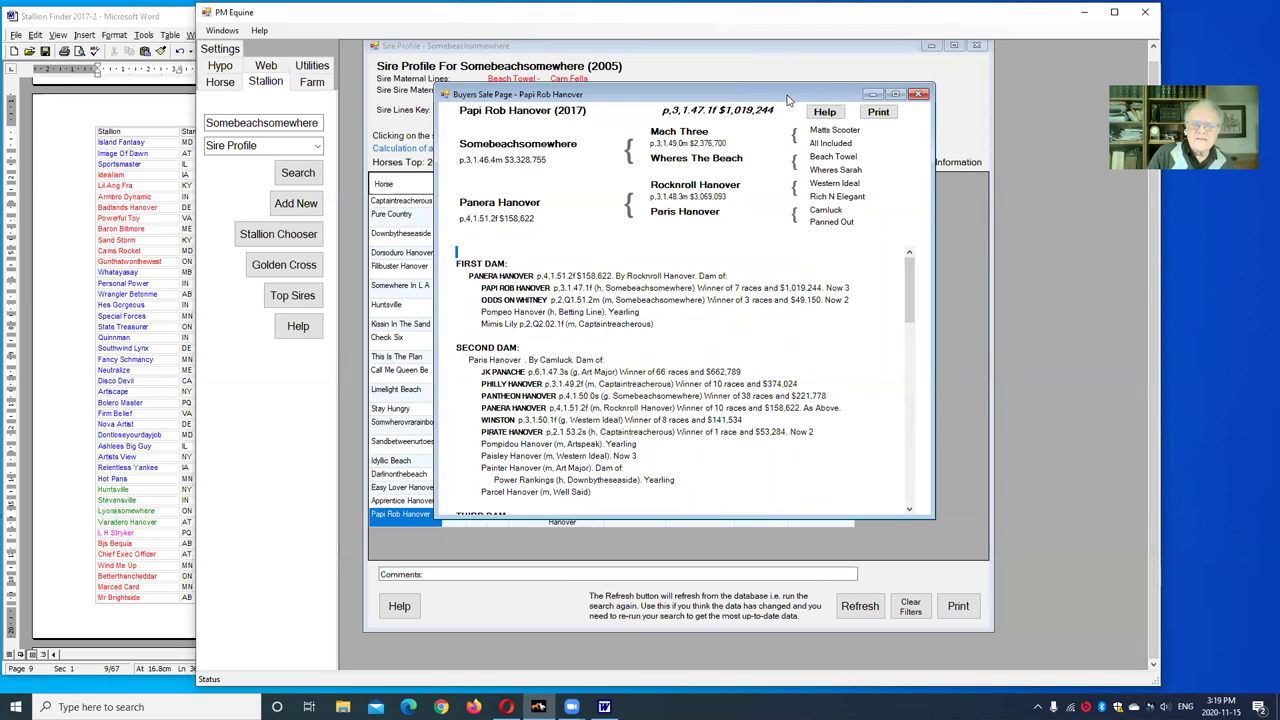
drag(787, 100, 758, 209)
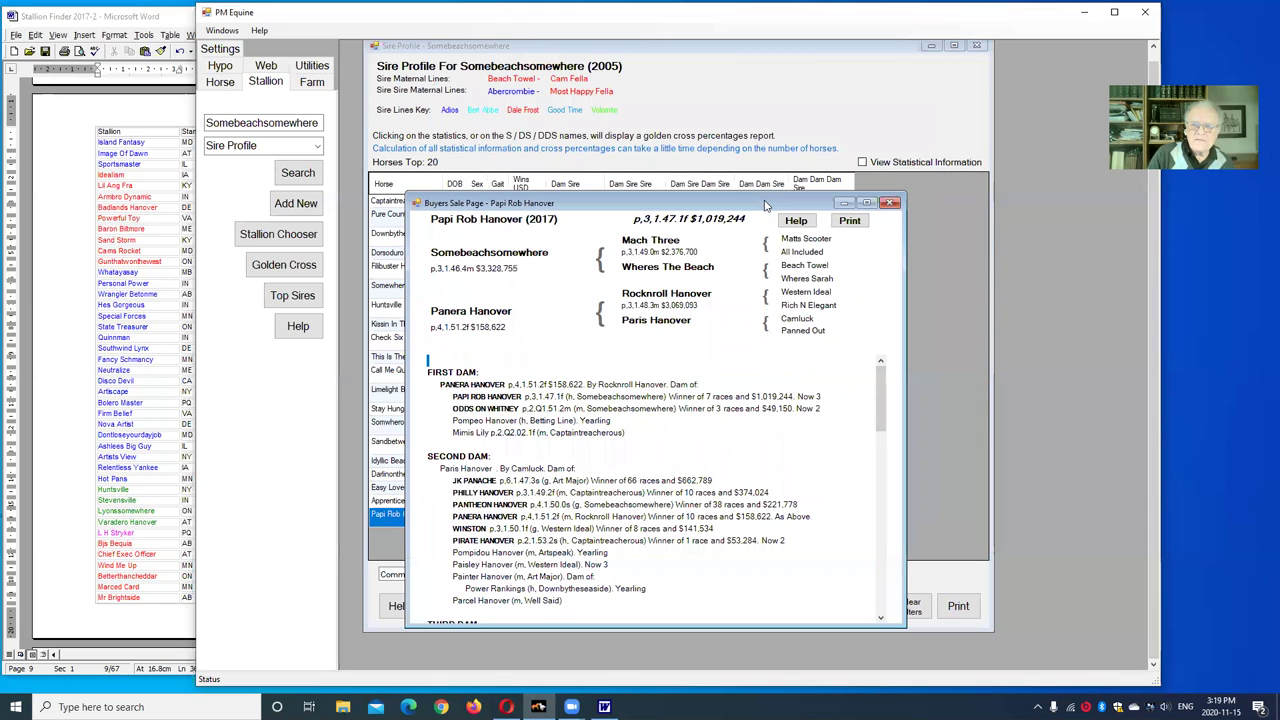
click(893, 205)
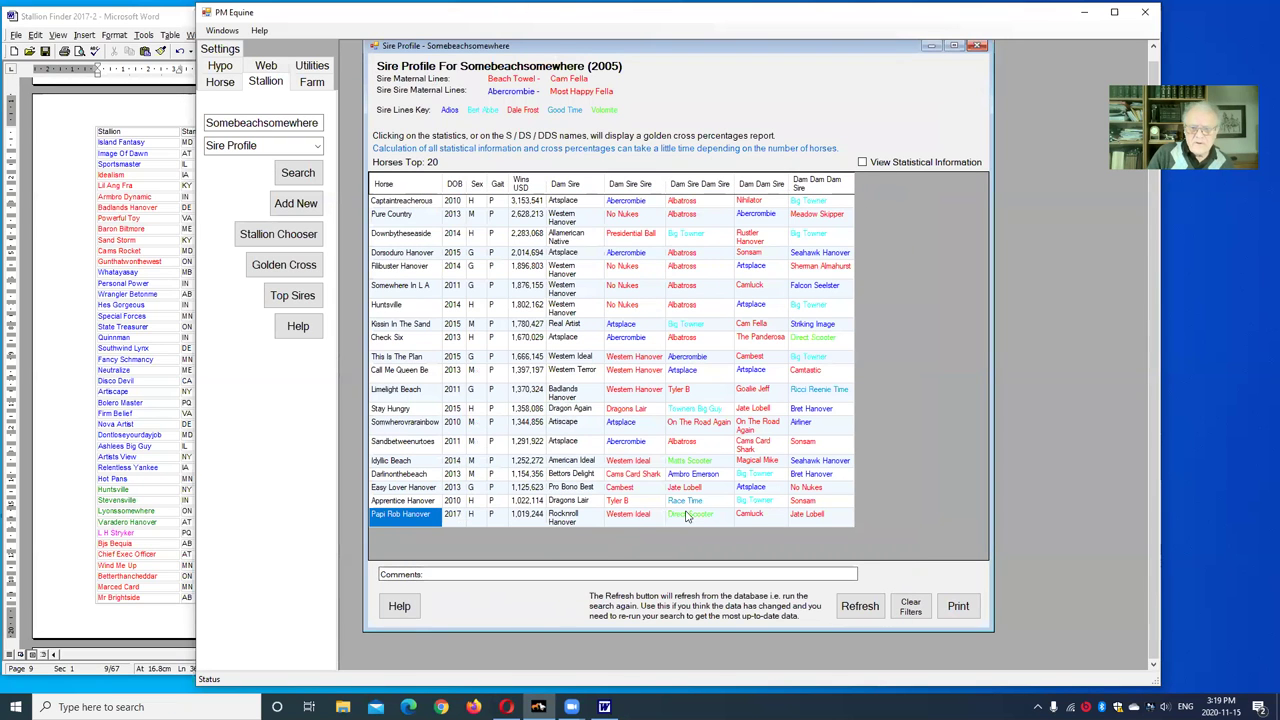
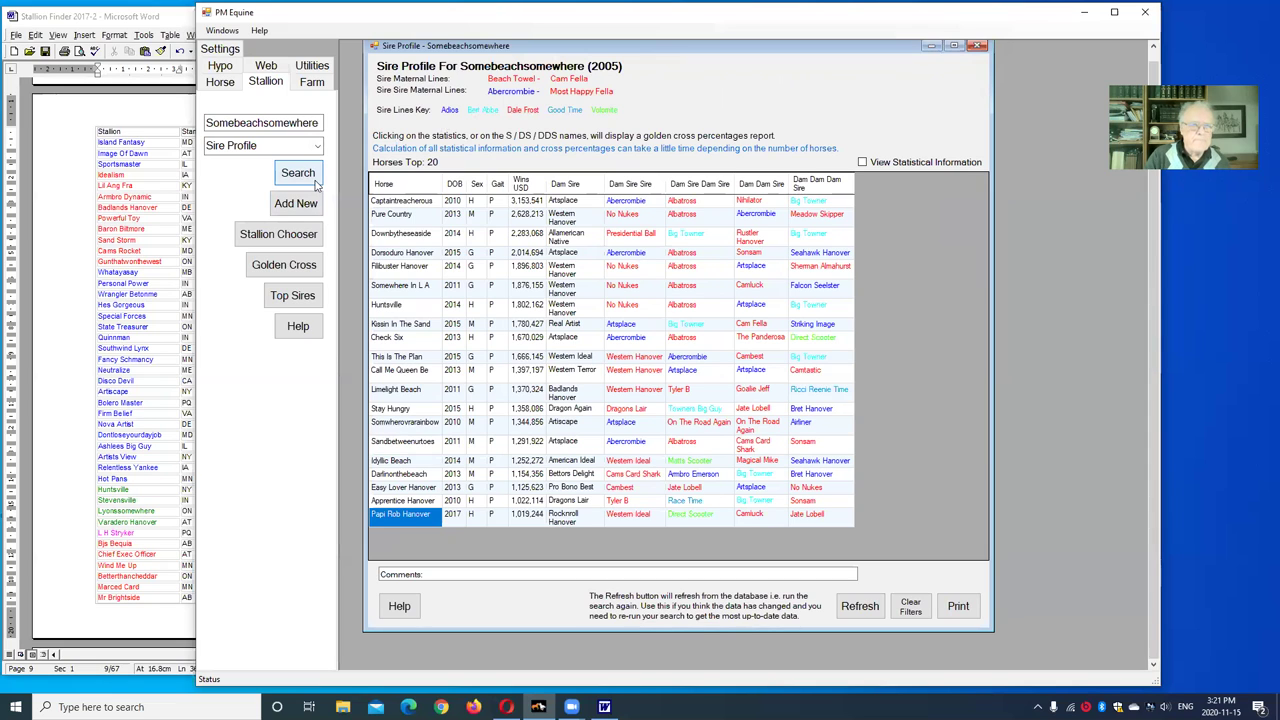
Show the offspring of Captaintreacherous from the sire profile and open the pedigree of Captain Crunch
click(395, 203)
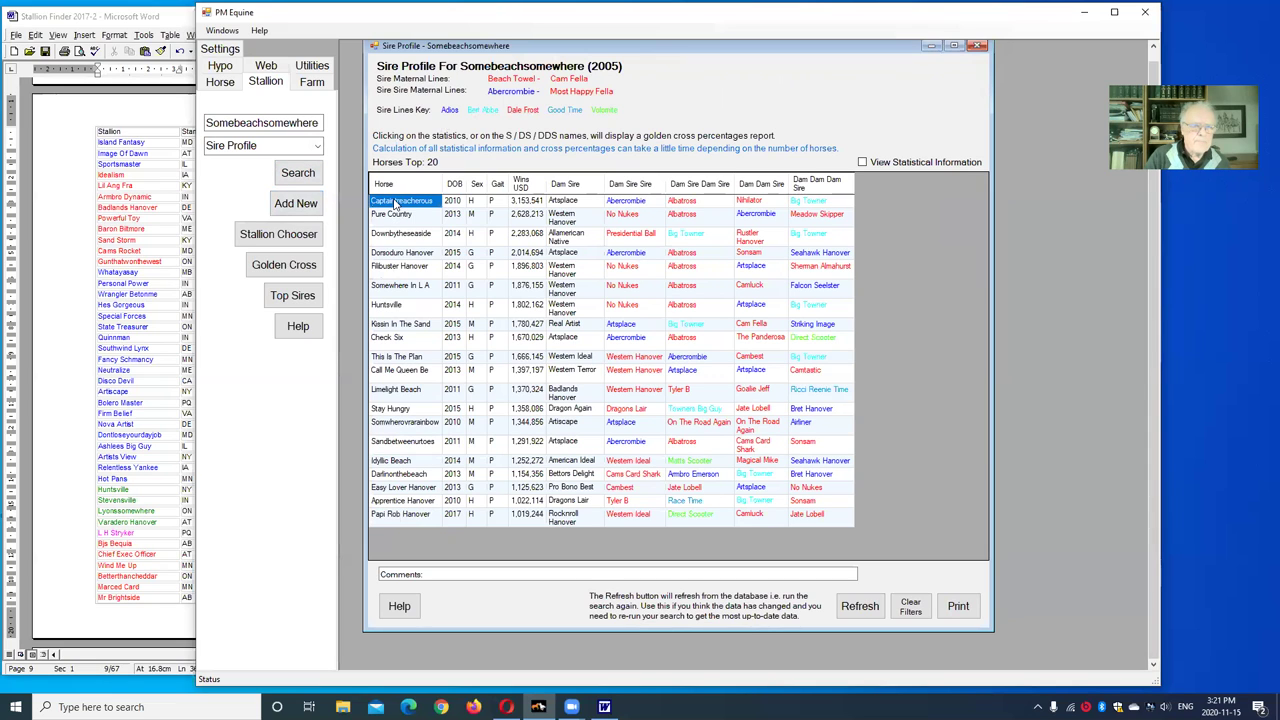
right_click(410, 200)
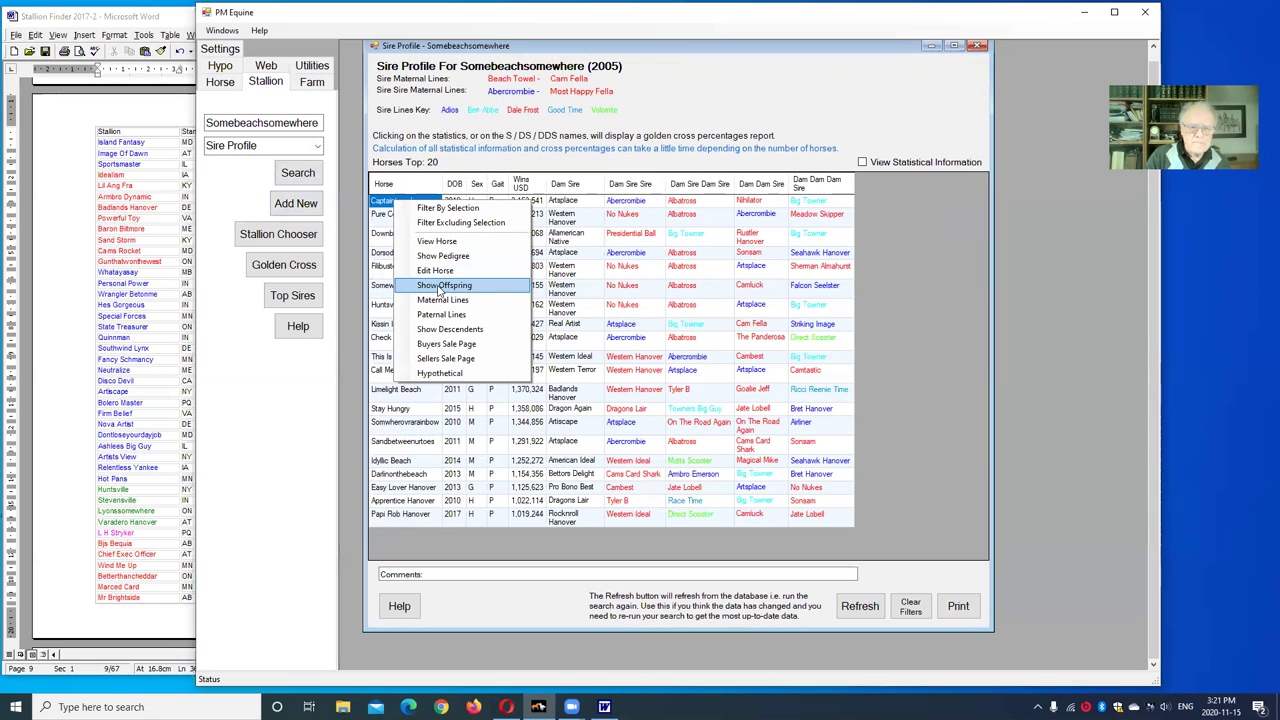
click(434, 287)
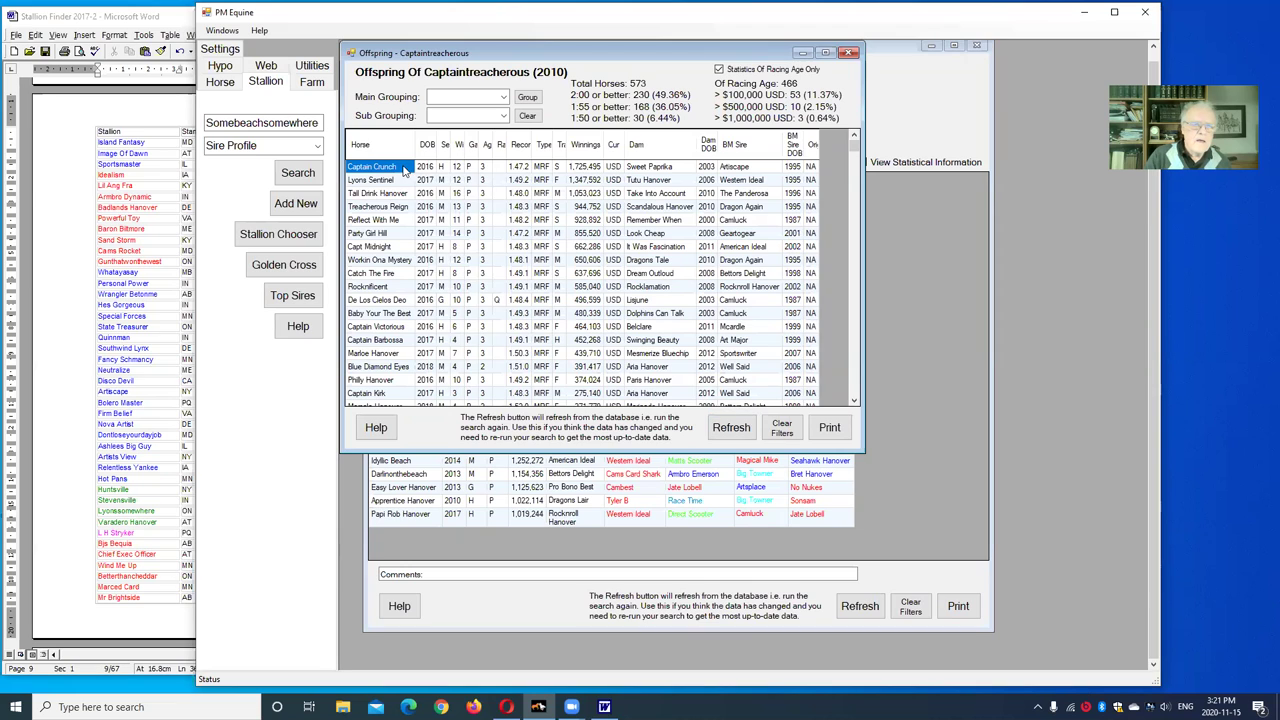
right_click(404, 168)
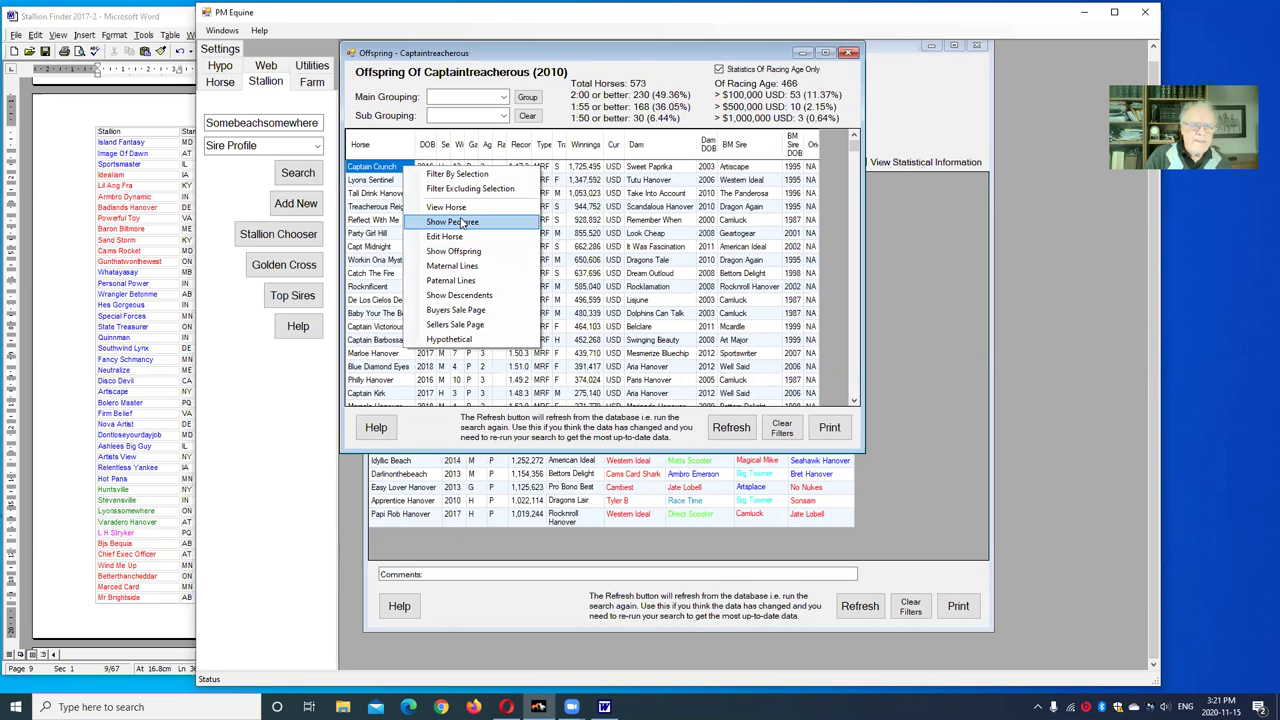
click(456, 223)
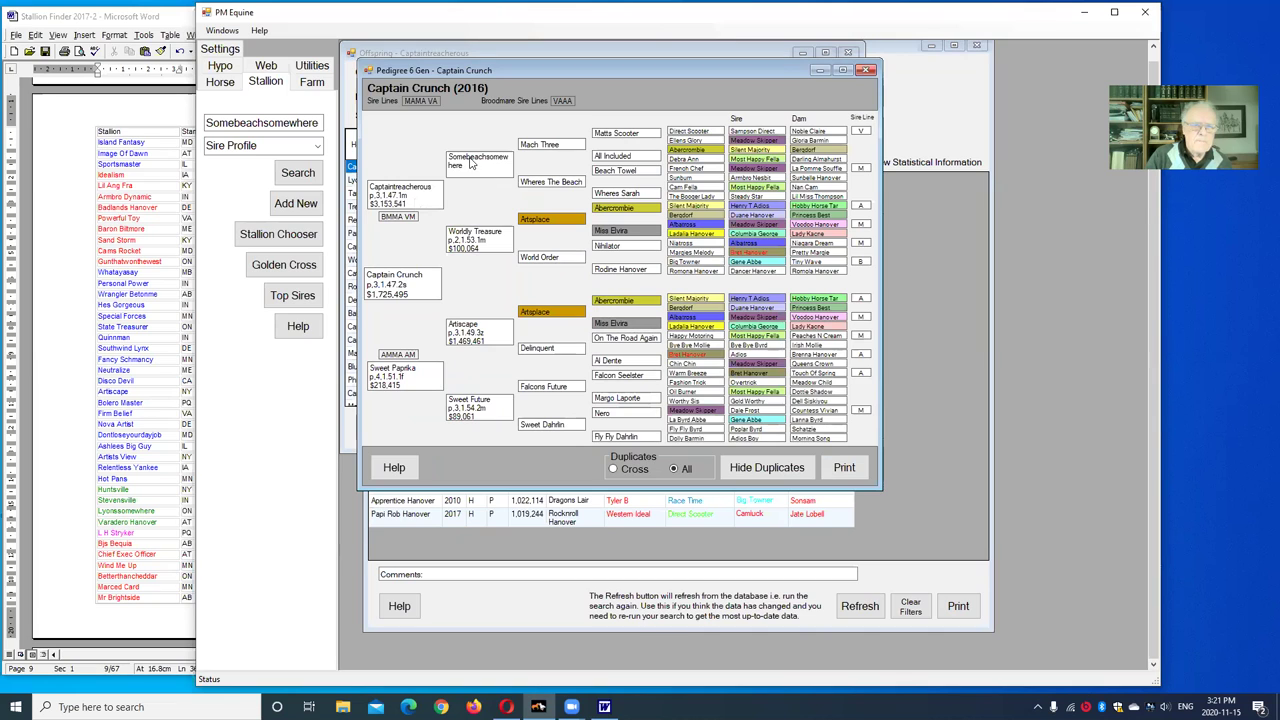
List the horses with Somebeachsomewhere in the same pedigree position as for Captain Crunch and enlarge the list to show more rows
right_click(473, 163)
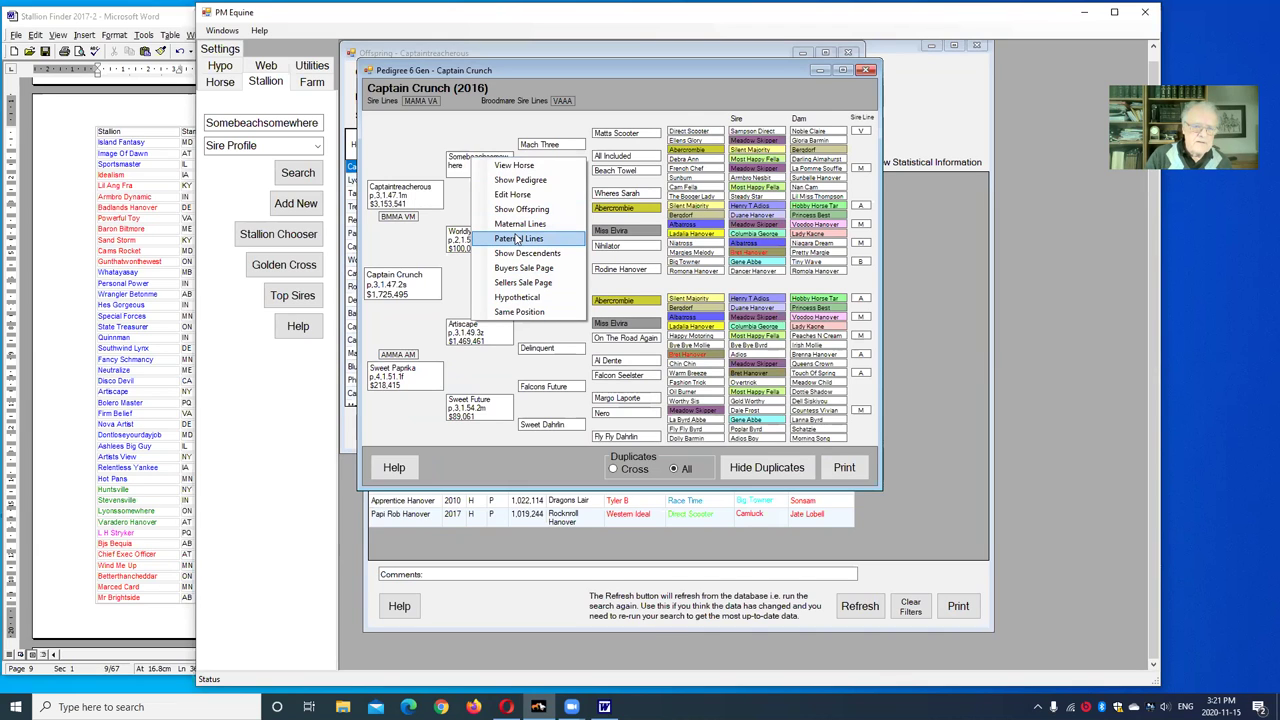
click(519, 311)
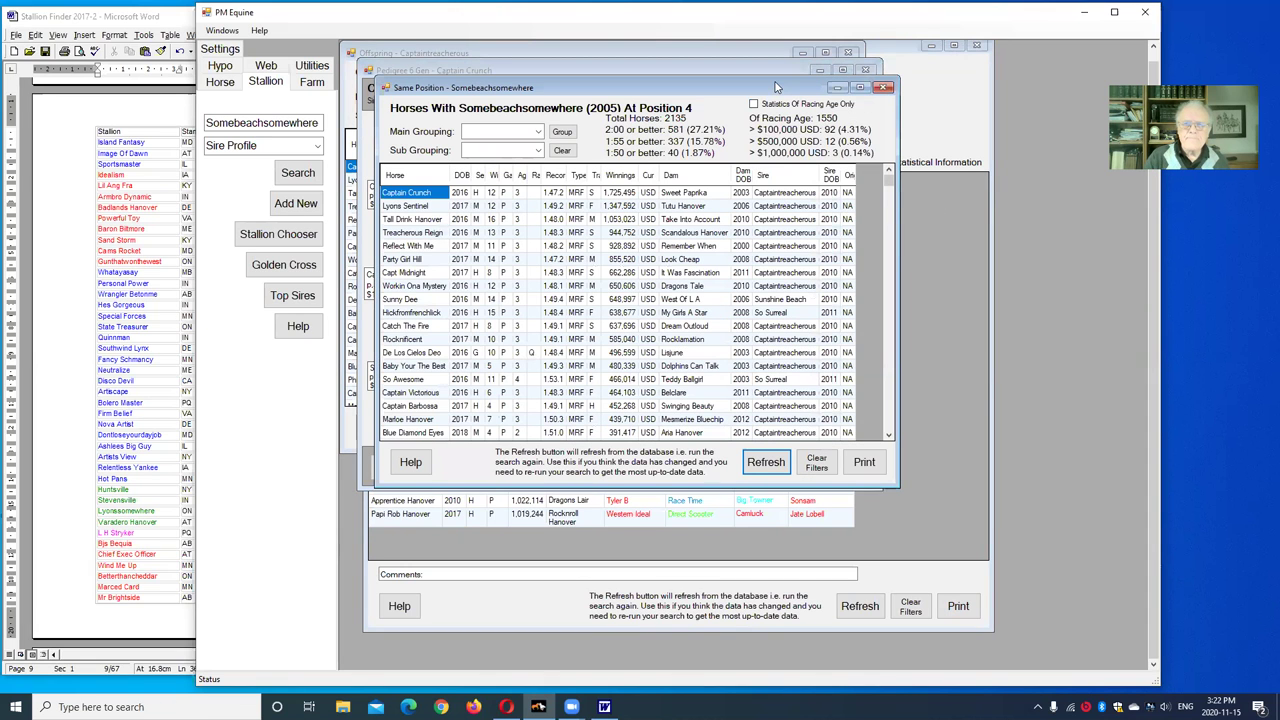
drag(776, 81, 772, 39)
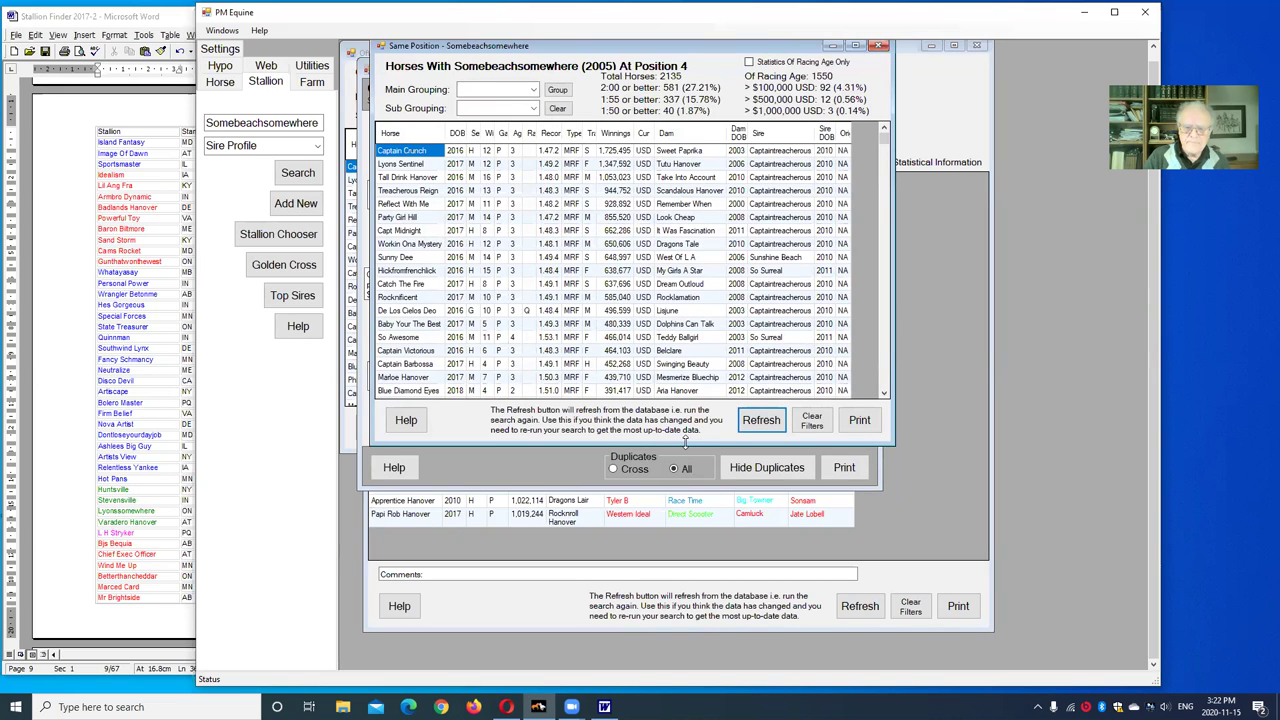
drag(685, 443, 685, 654)
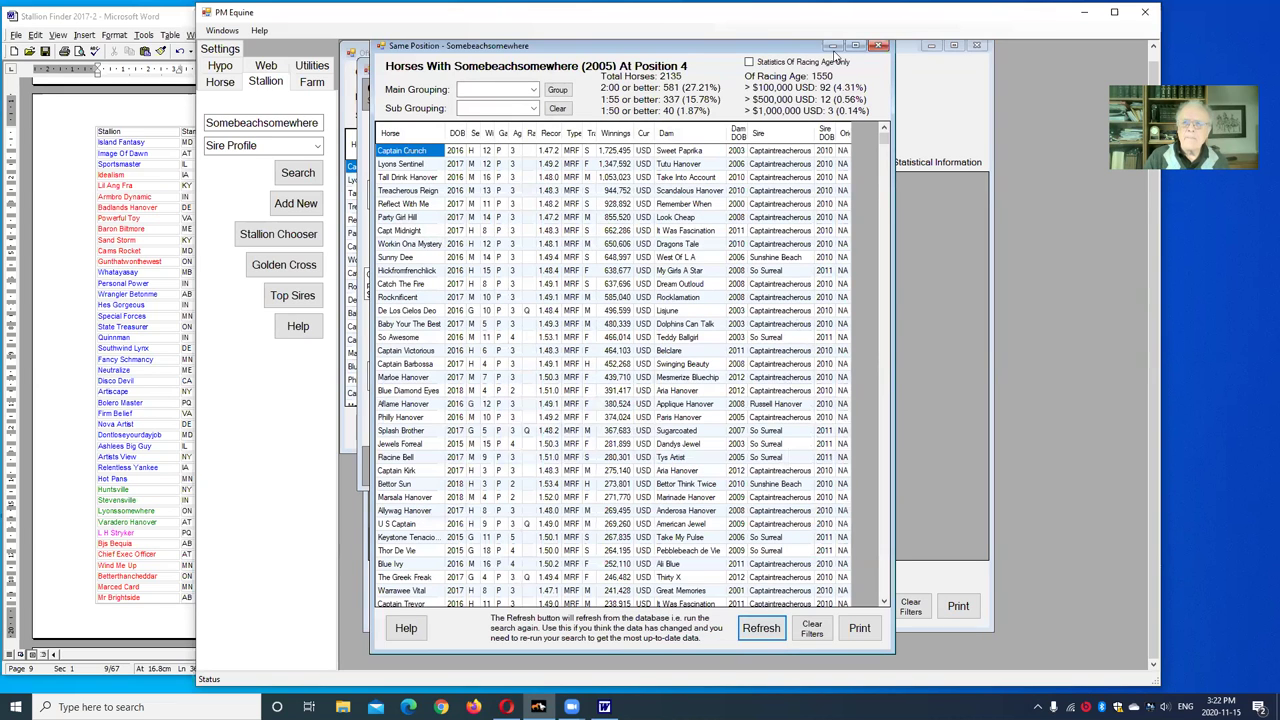
Limit the Same Position statistics to racing age only and filter the list to horses of NA origin
click(750, 63)
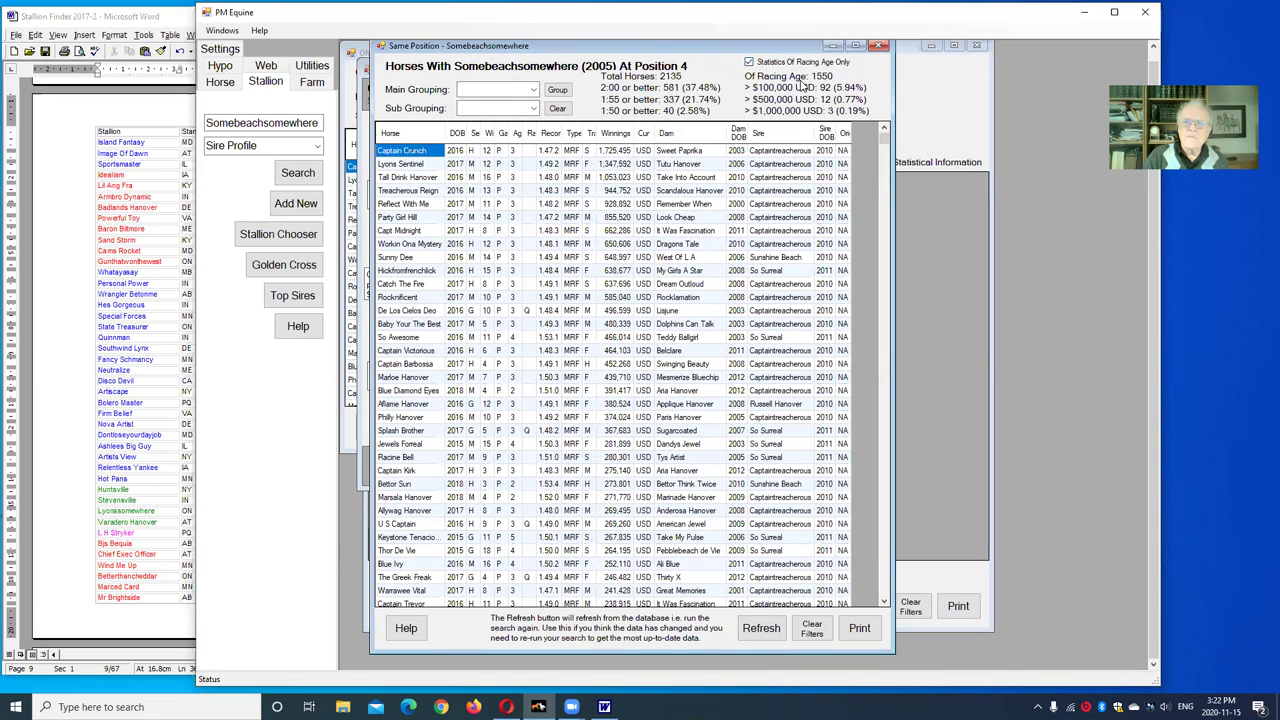
click(844, 163)
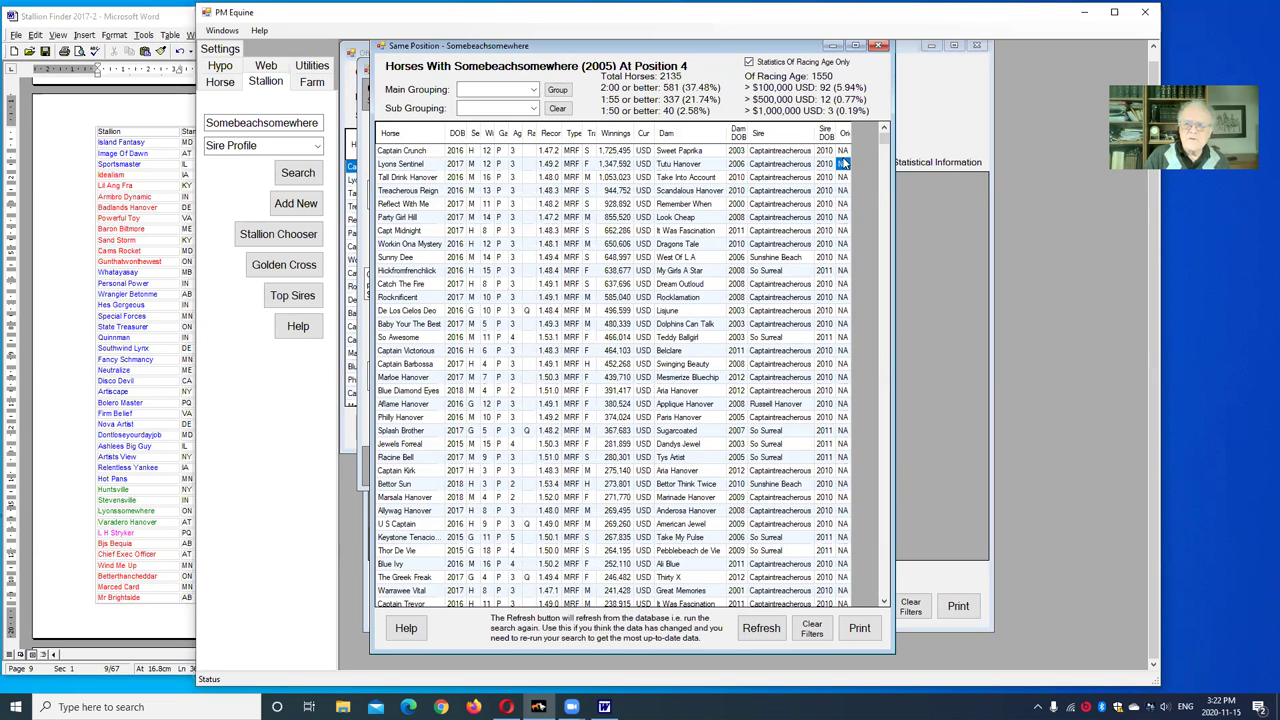
right_click(845, 163)
click(886, 169)
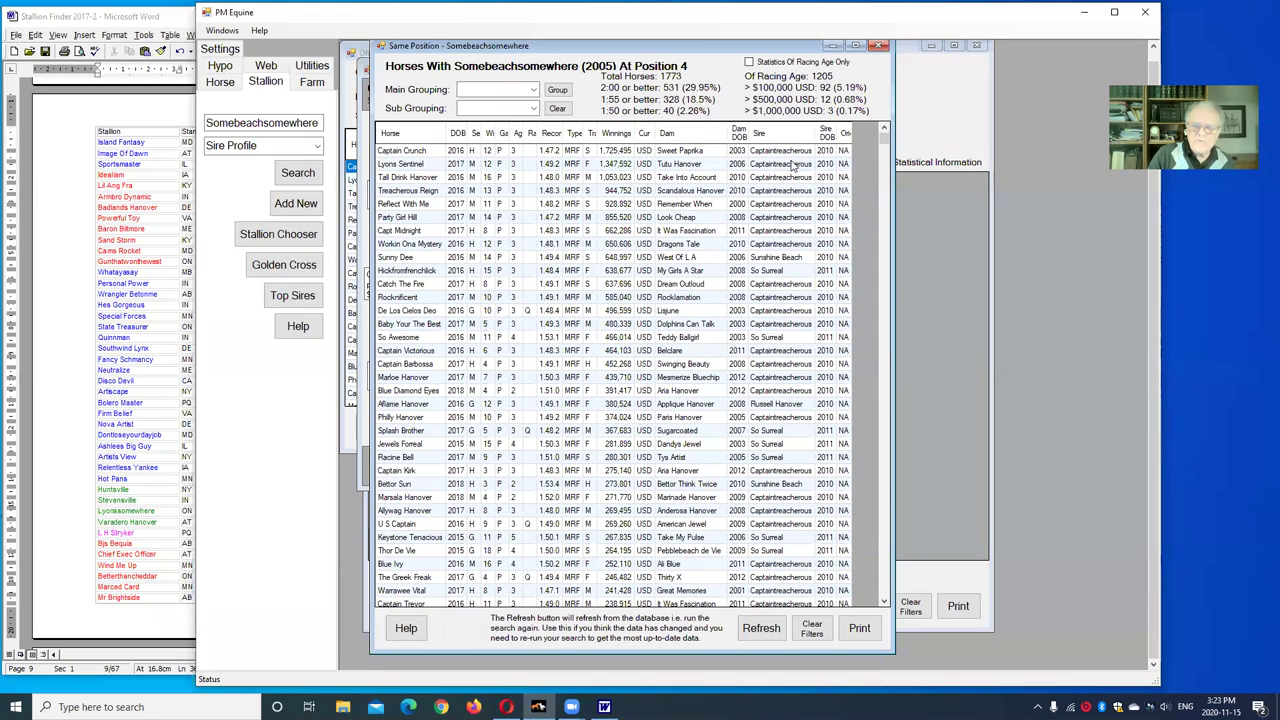
Show the offspring of the sire So Surreal in an enlarged list, examine the racing-age statistics, then refresh and close it
click(773, 272)
right_click(773, 272)
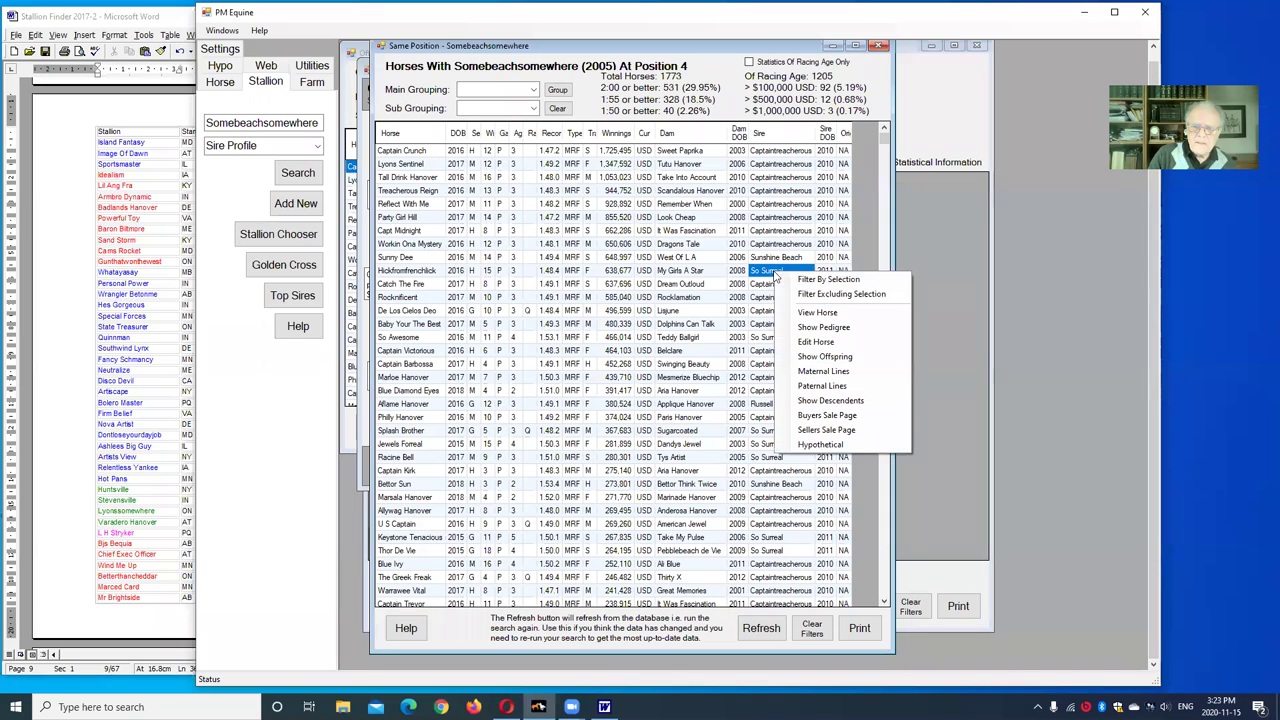
click(808, 357)
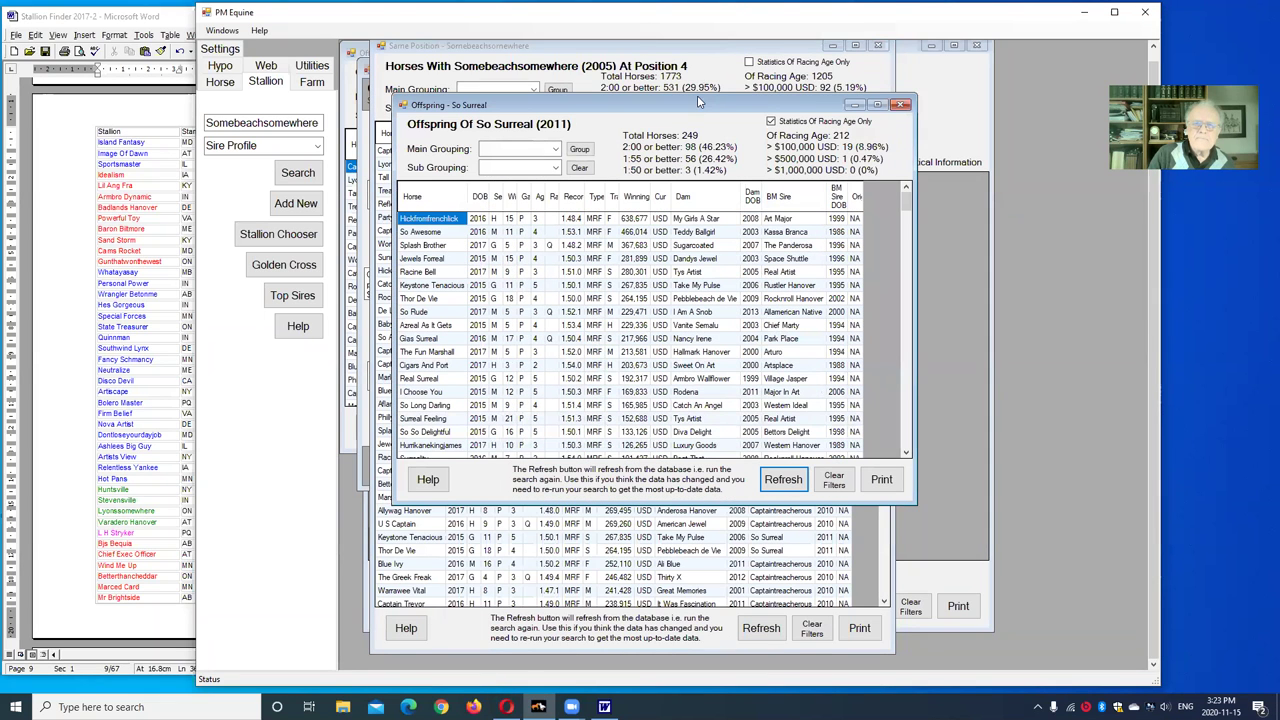
drag(697, 100, 683, 38)
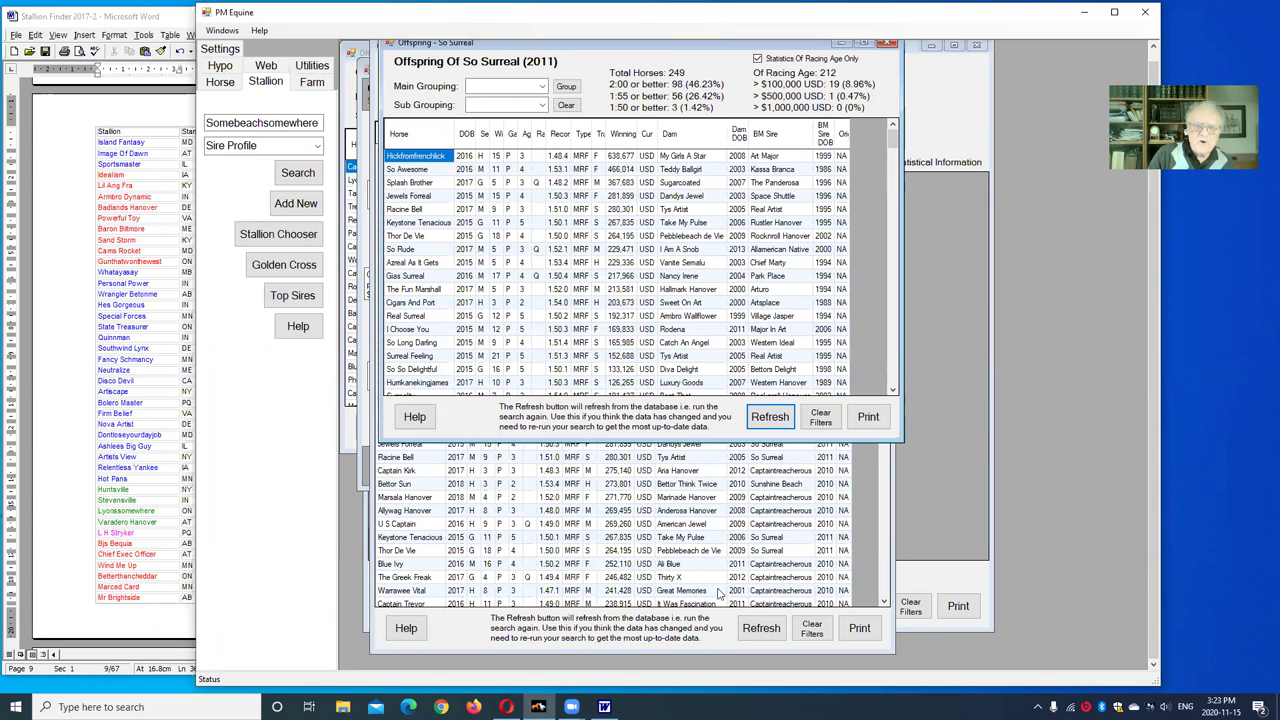
drag(717, 593, 717, 598)
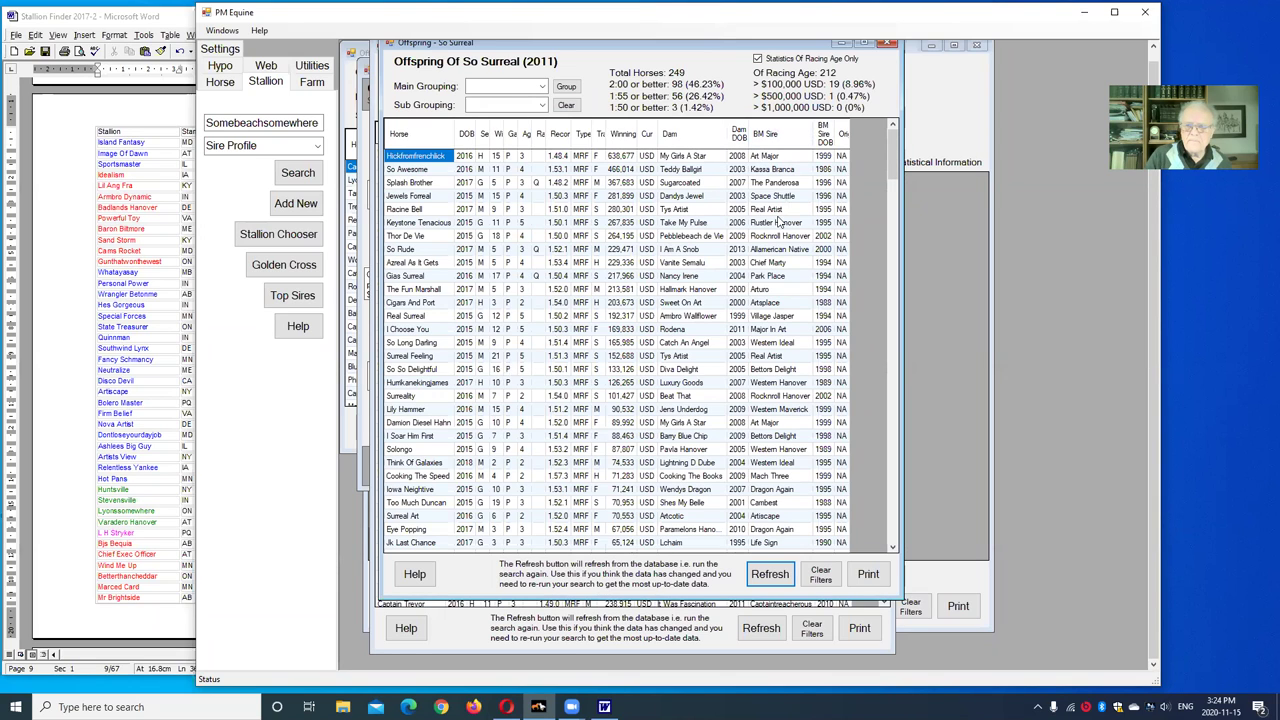
click(768, 574)
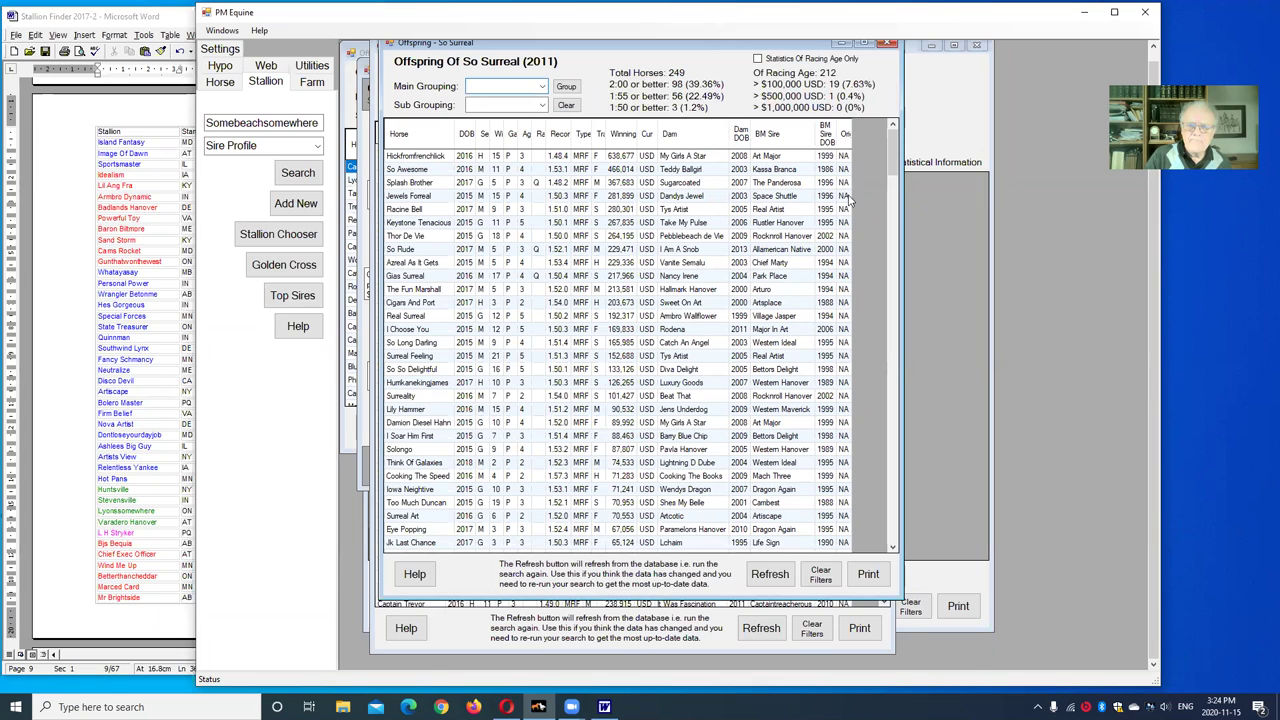
click(891, 46)
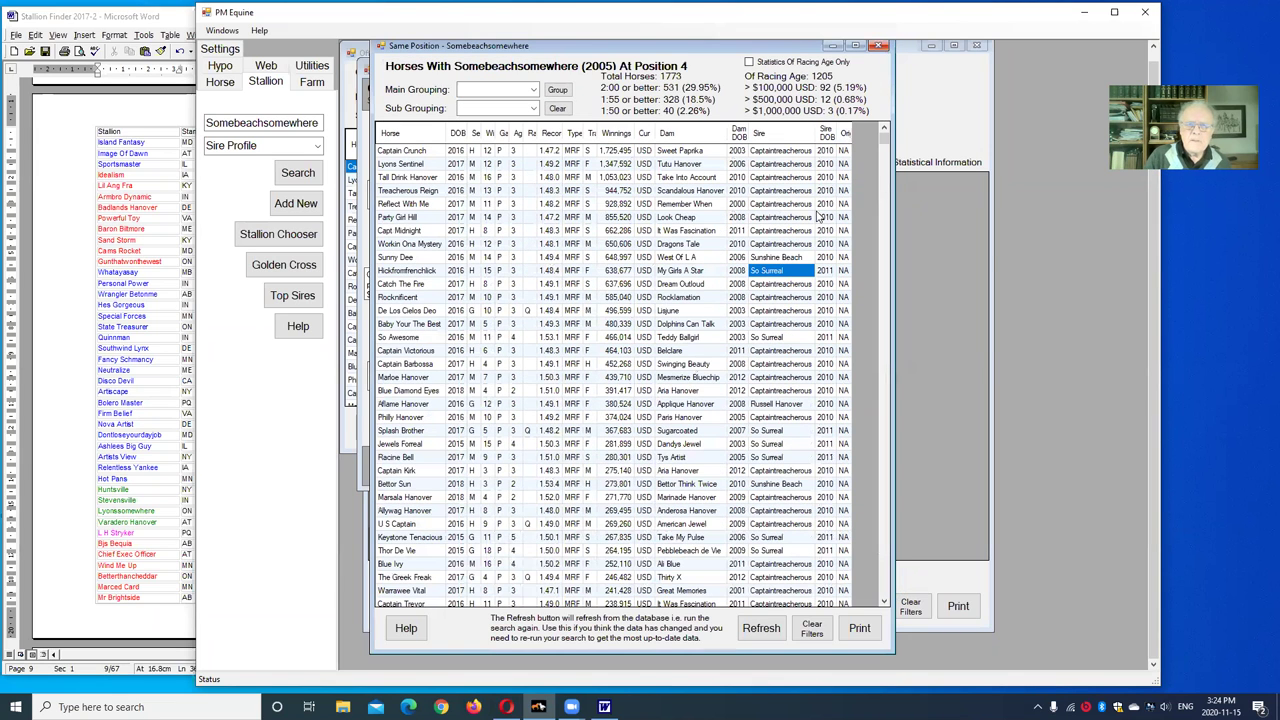
Show the offspring of Captaintreacherous from the Same Position list, examine the racing statistics and close it
click(780, 246)
right_click(779, 245)
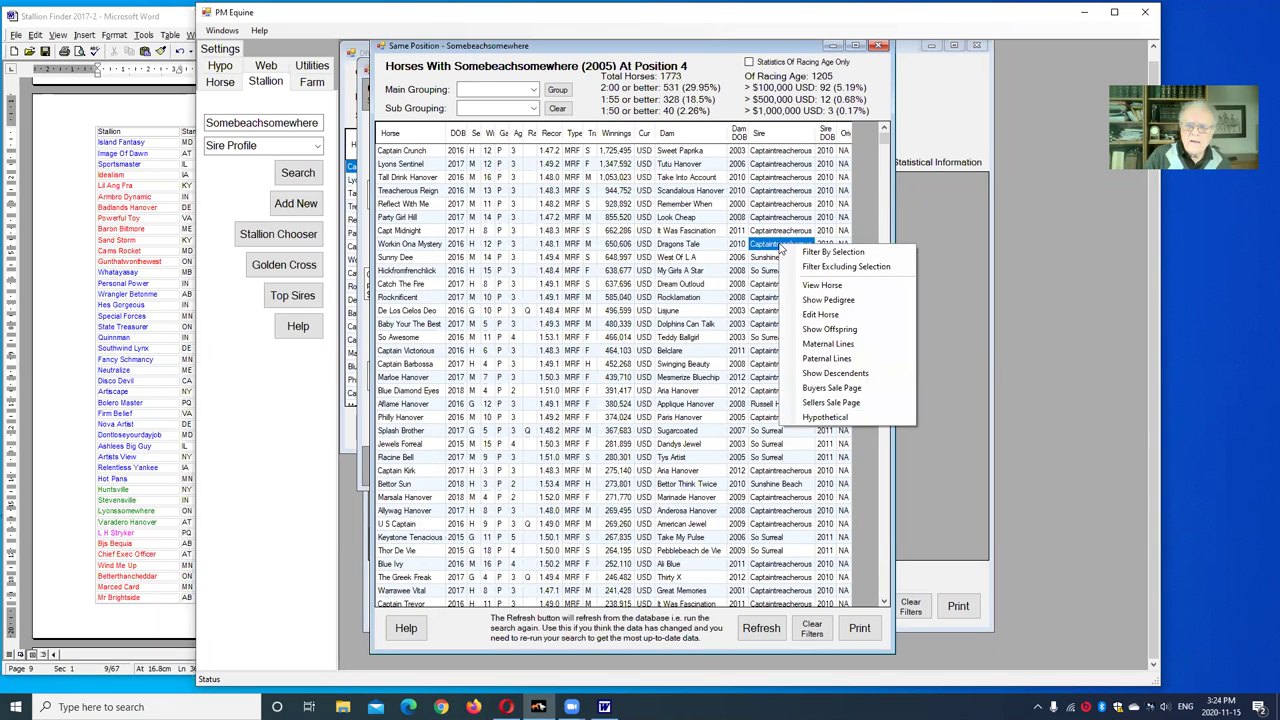
click(828, 330)
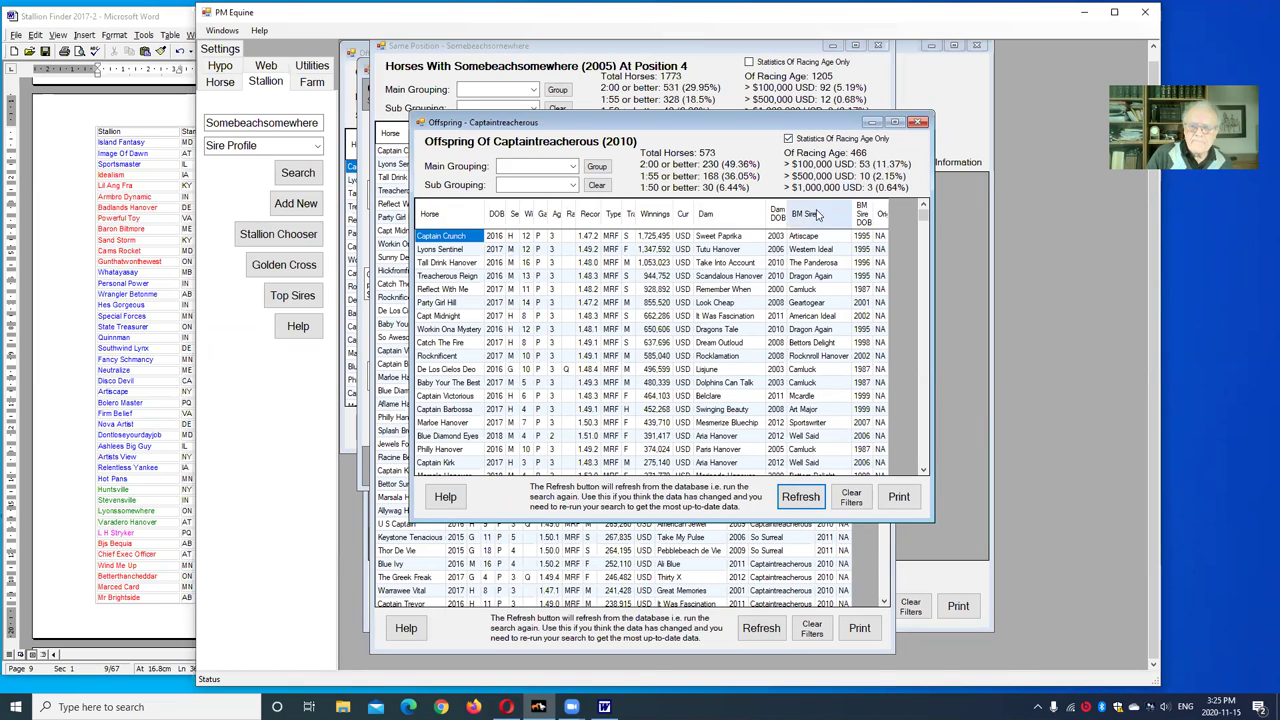
click(920, 123)
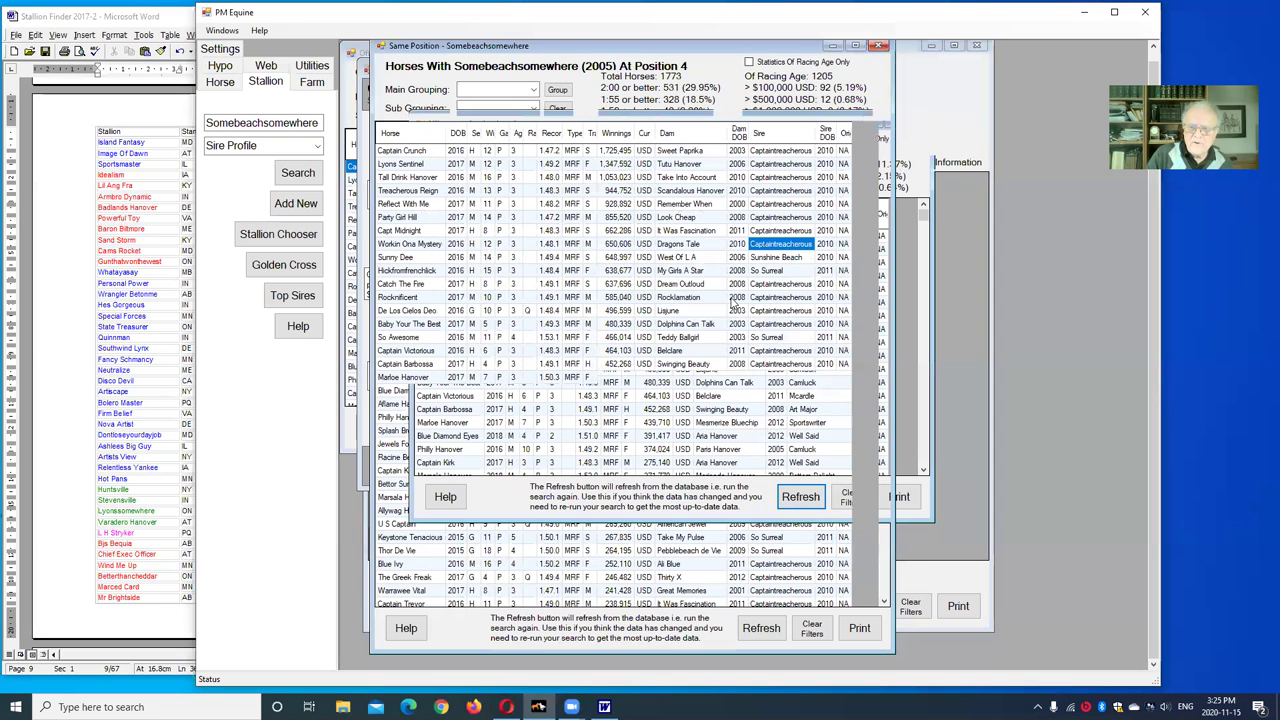
Show the offspring of the sire Sunshine Beach and enlarge the list to show more rows
click(788, 258)
right_click(788, 261)
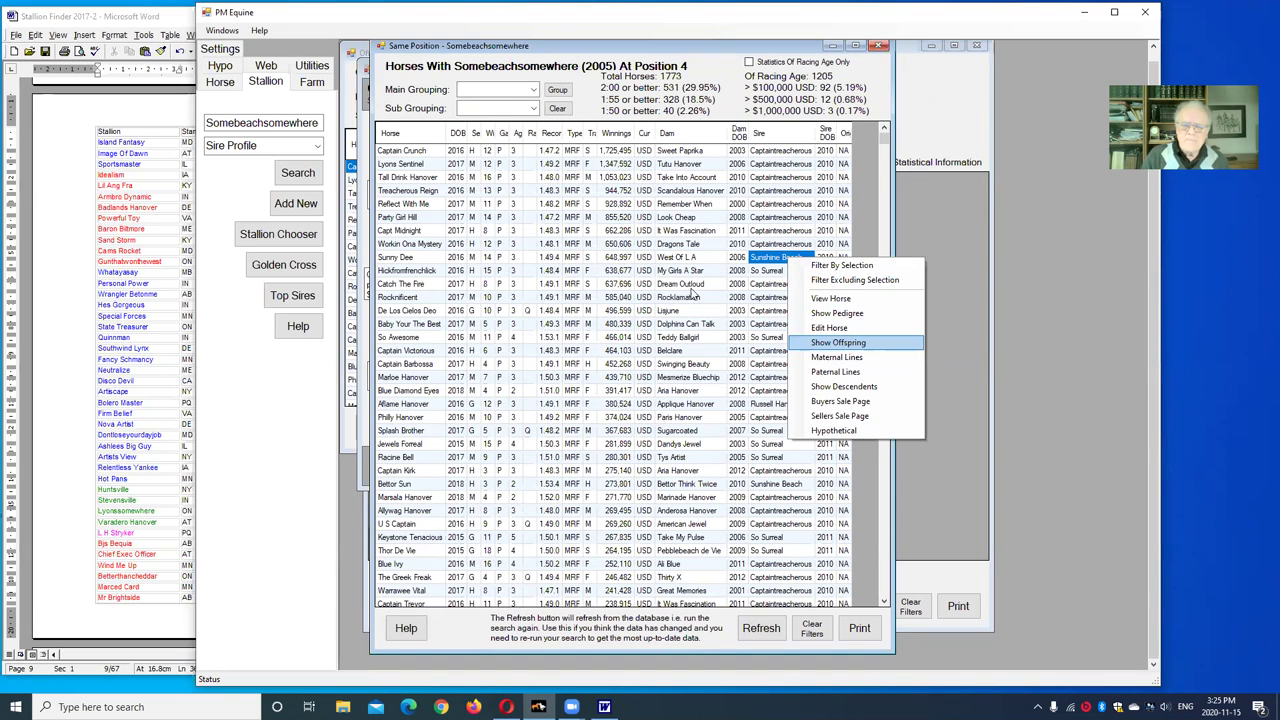
key(Return)
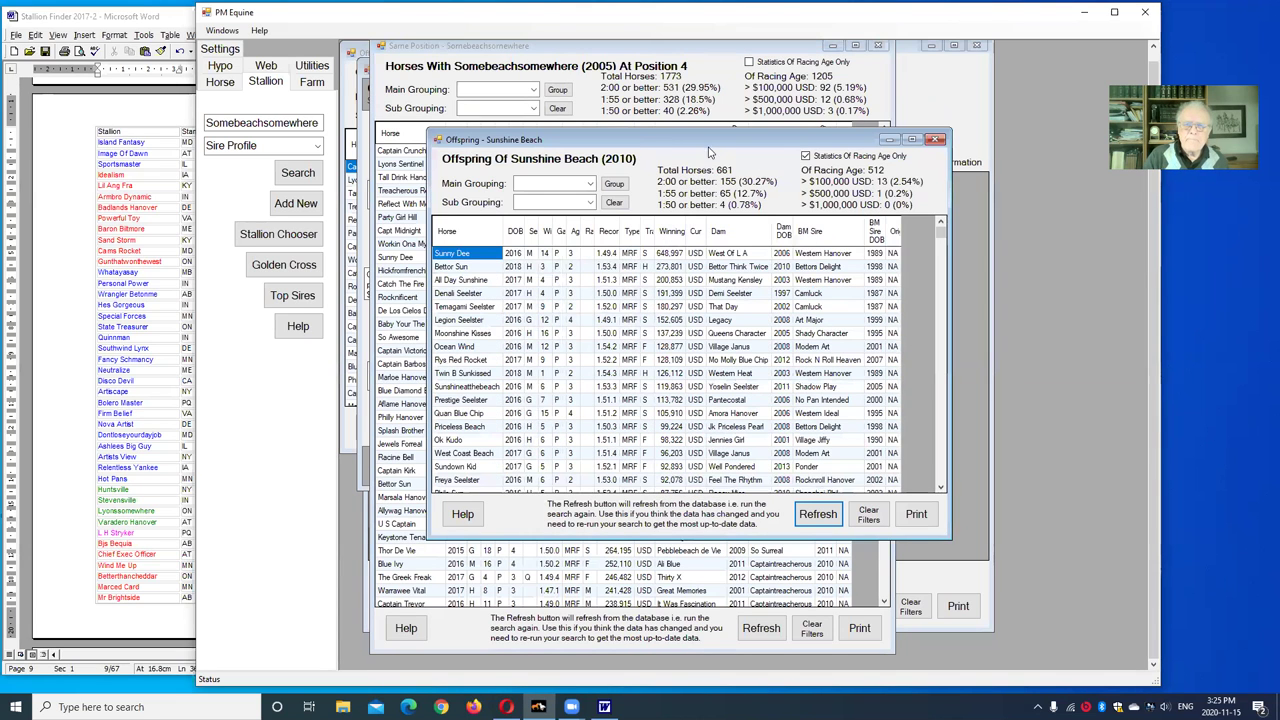
drag(703, 144, 632, 54)
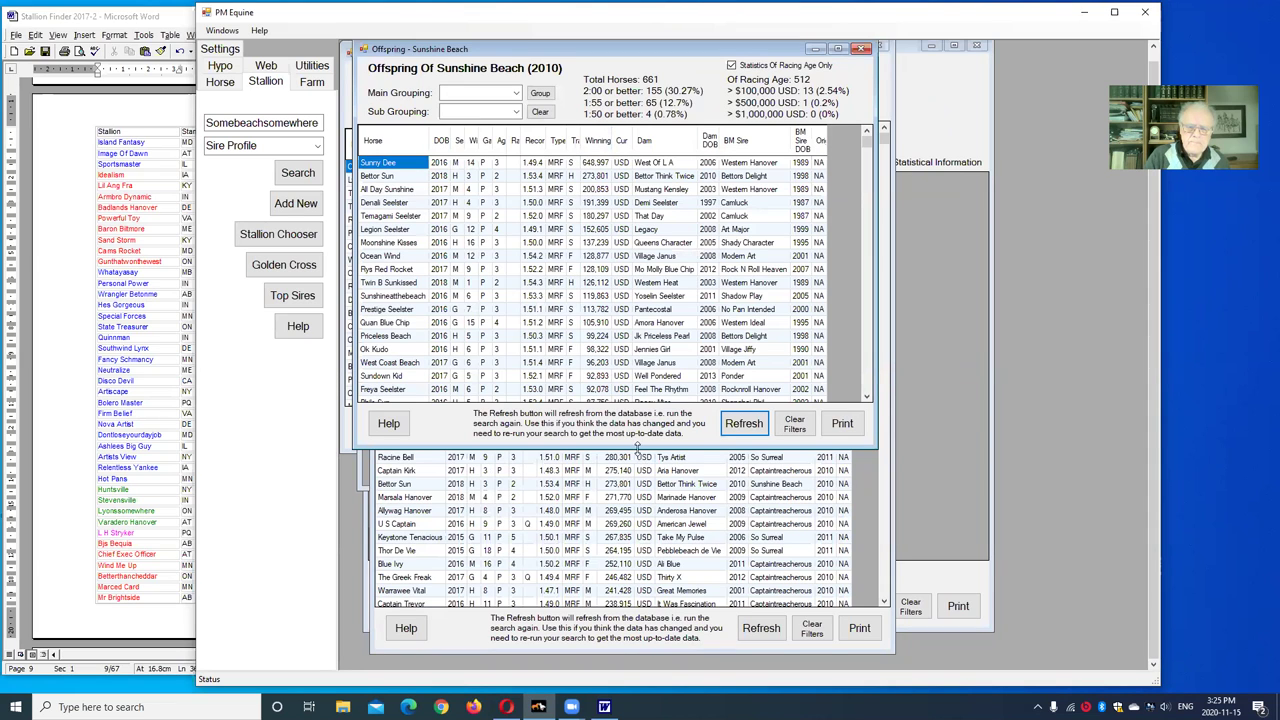
drag(638, 445, 638, 620)
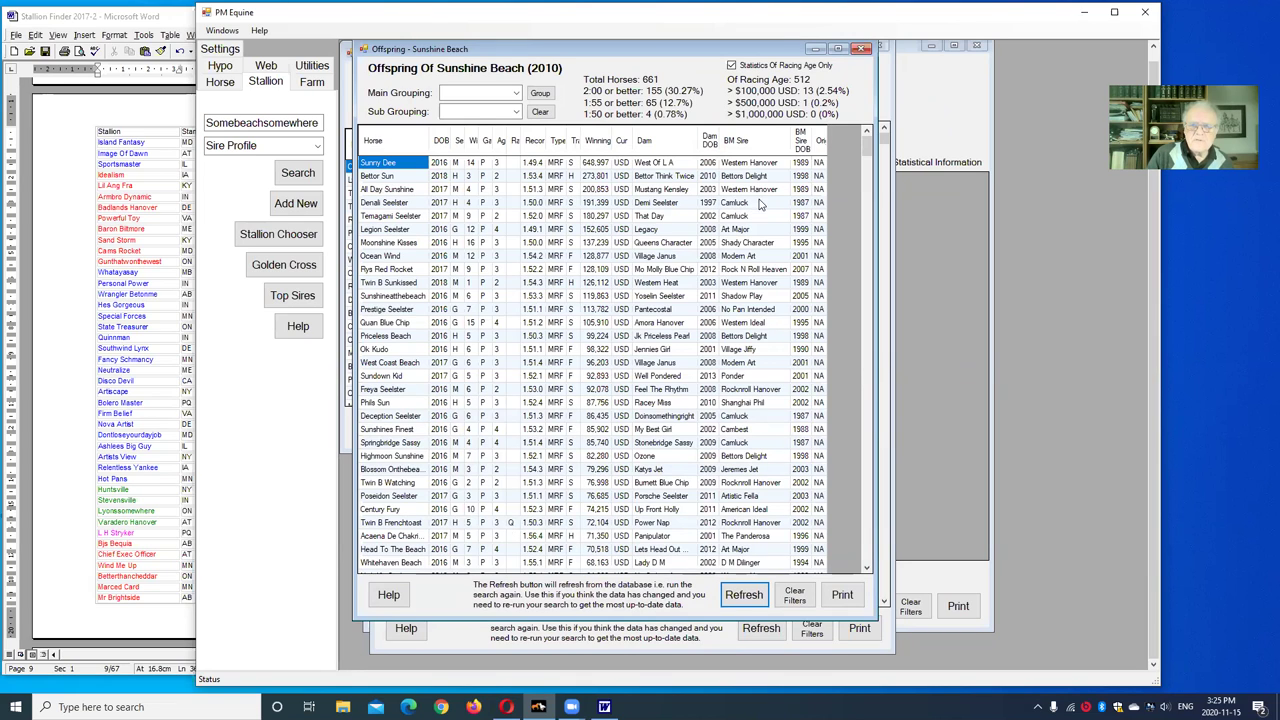
Open the pedigree of Sunny Dee from the Sunshine Beach offspring list, examine its duplicate ancestors and close it
right_click(411, 163)
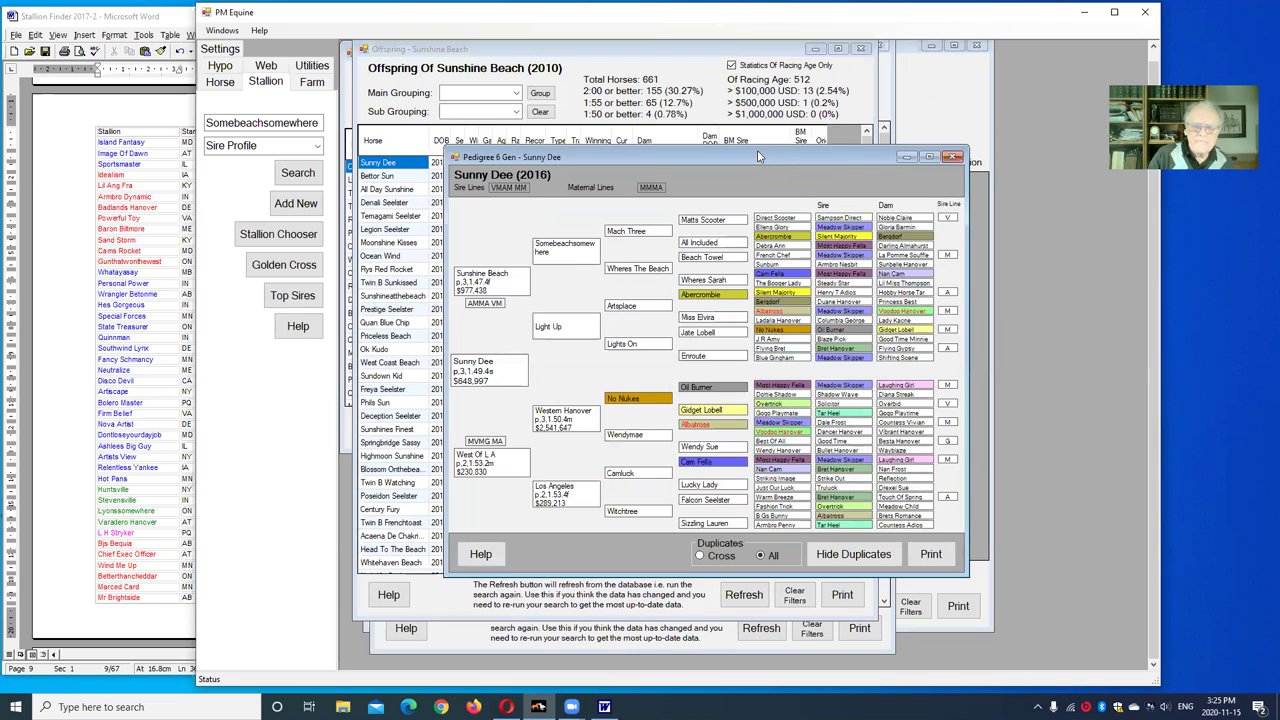
drag(757, 155, 730, 99)
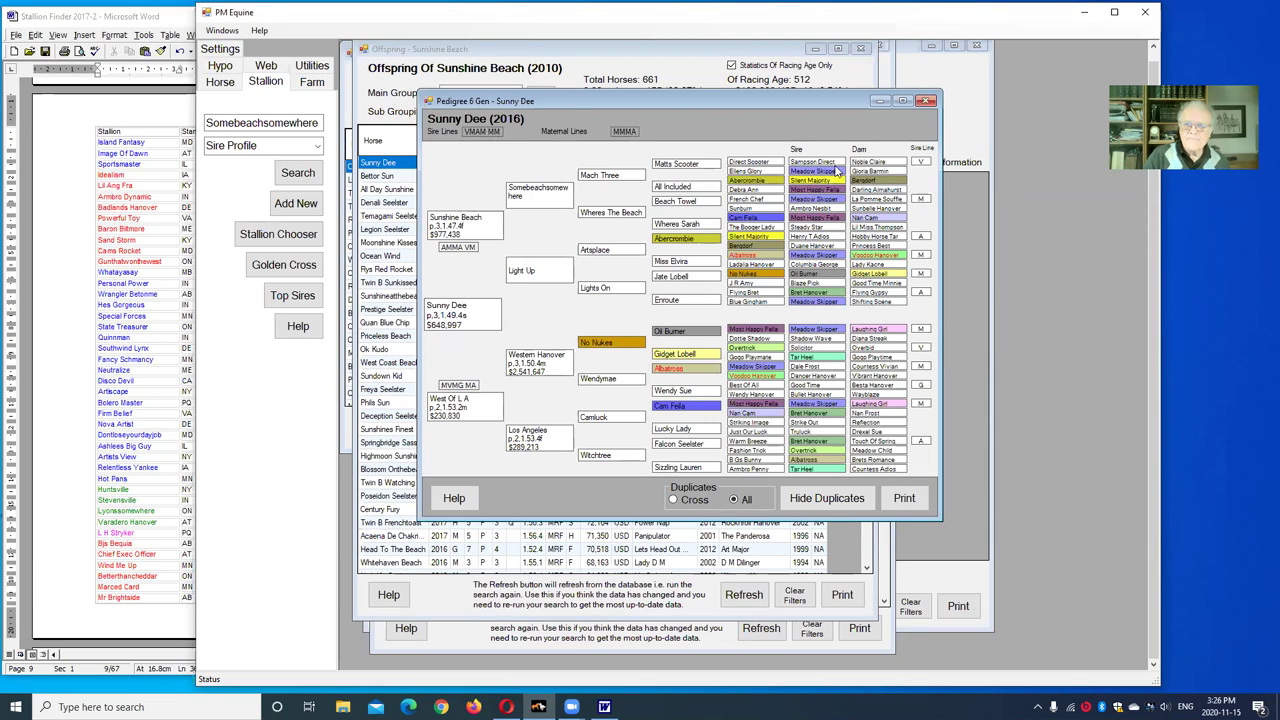
click(928, 101)
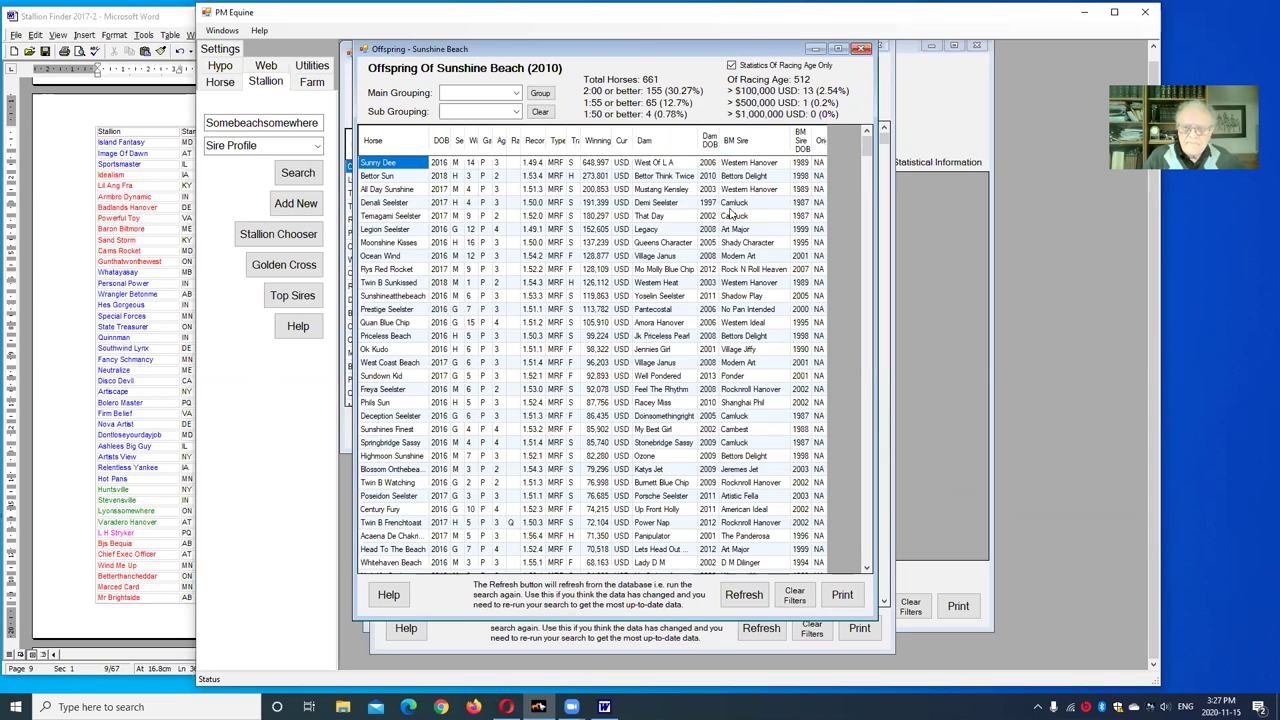
Close the Sunshine Beach offspring list and look through the sires further down the Same Position list
click(862, 50)
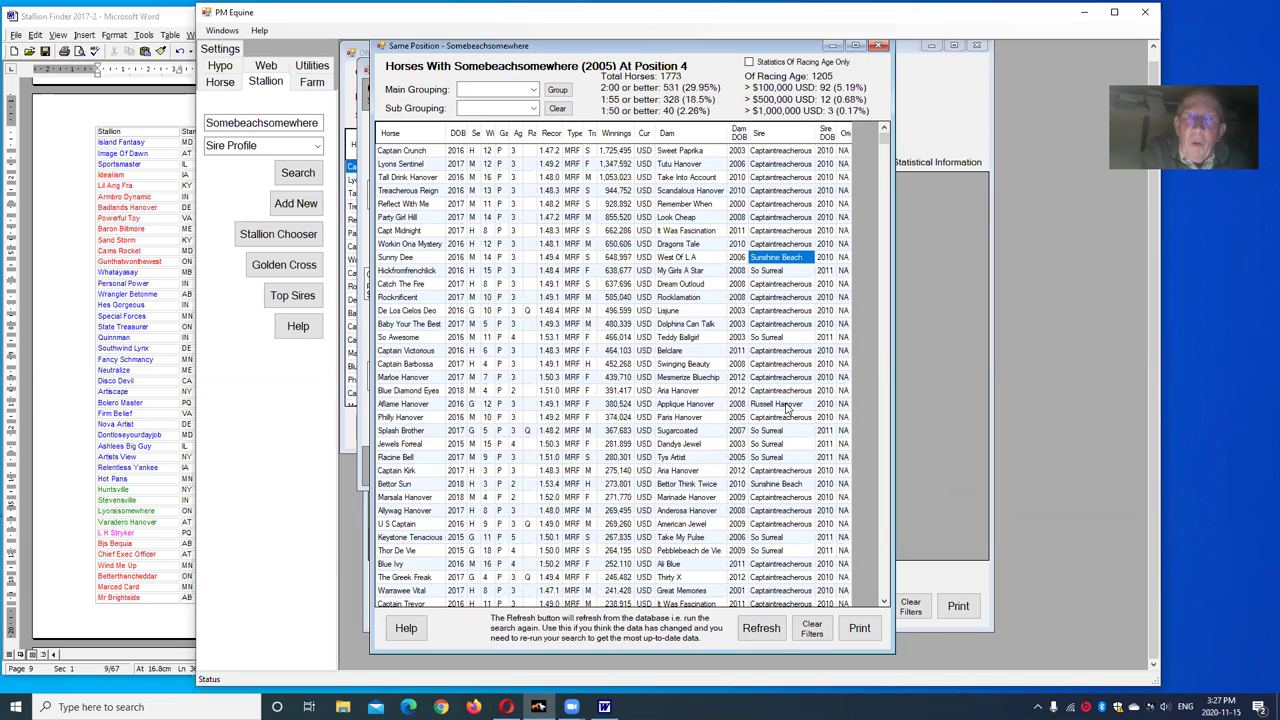
scroll(783, 475, down, 2)
scroll(783, 472, down, 4)
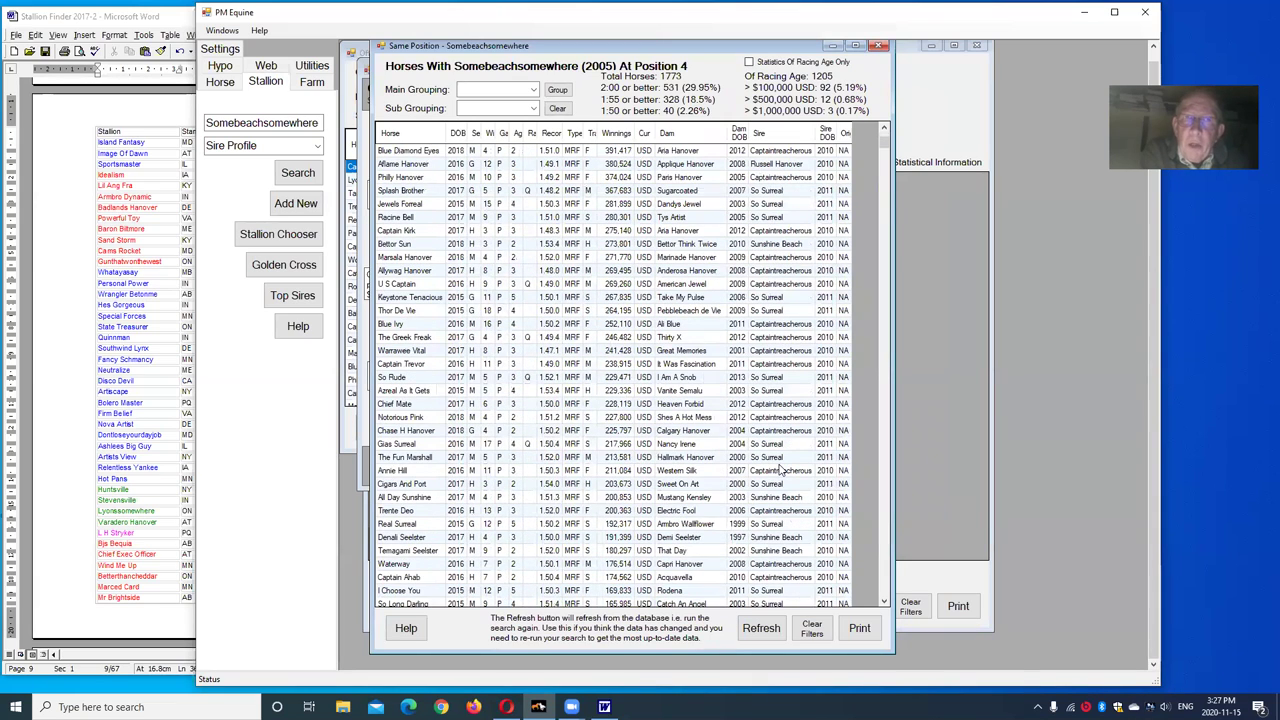
scroll(781, 470, down, 1)
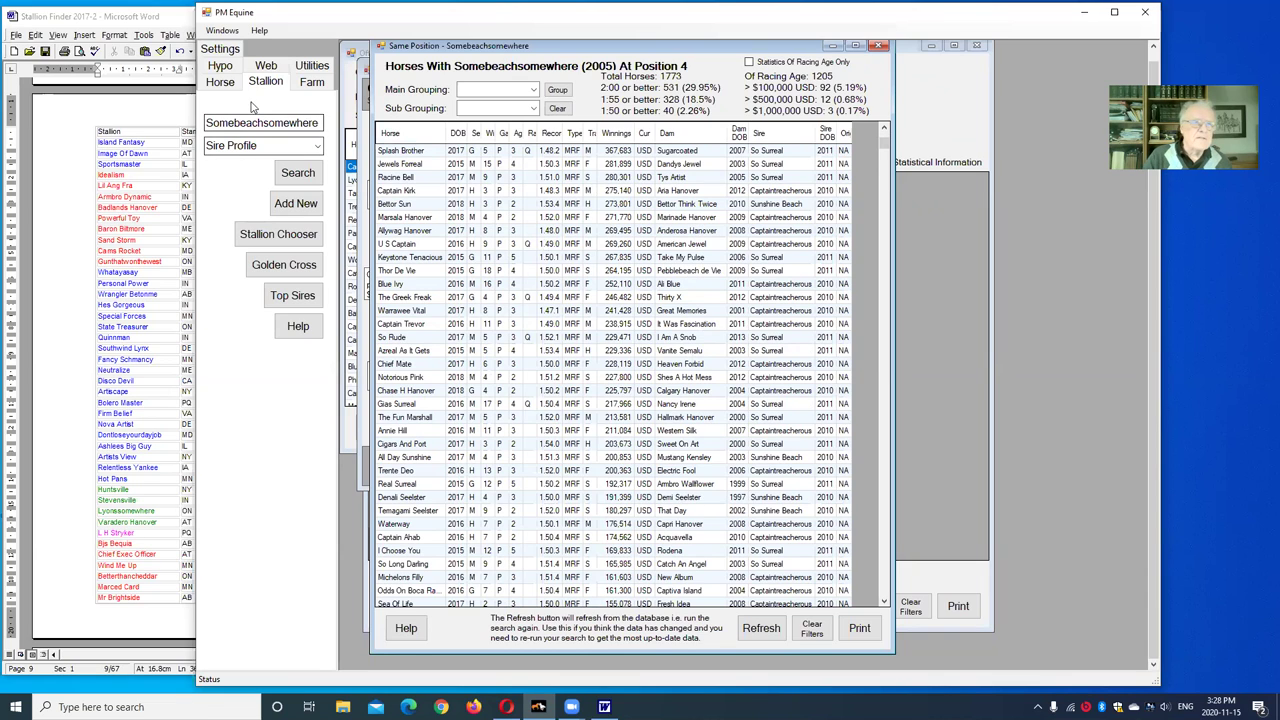
Run a Sire Profile search for "sunshine beach" and choose the NA stallion born in 2010
click(302, 122)
drag(302, 122, 176, 125)
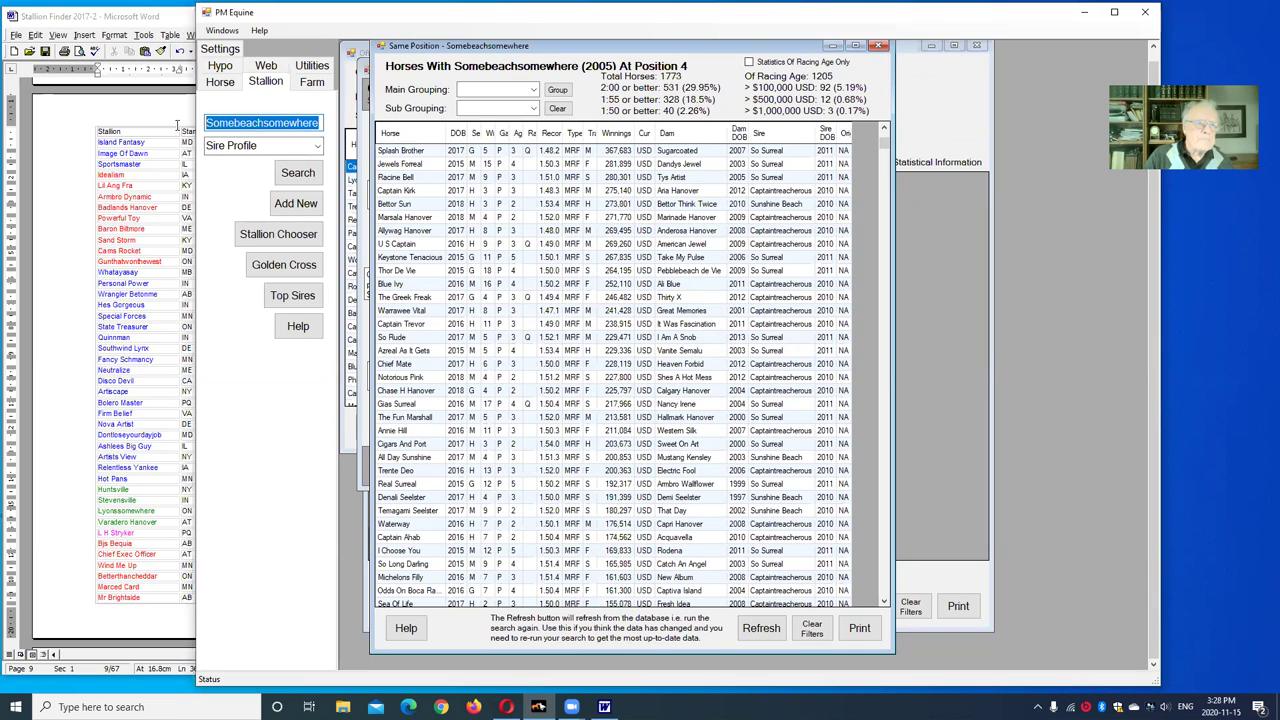
text(sunshine beach)
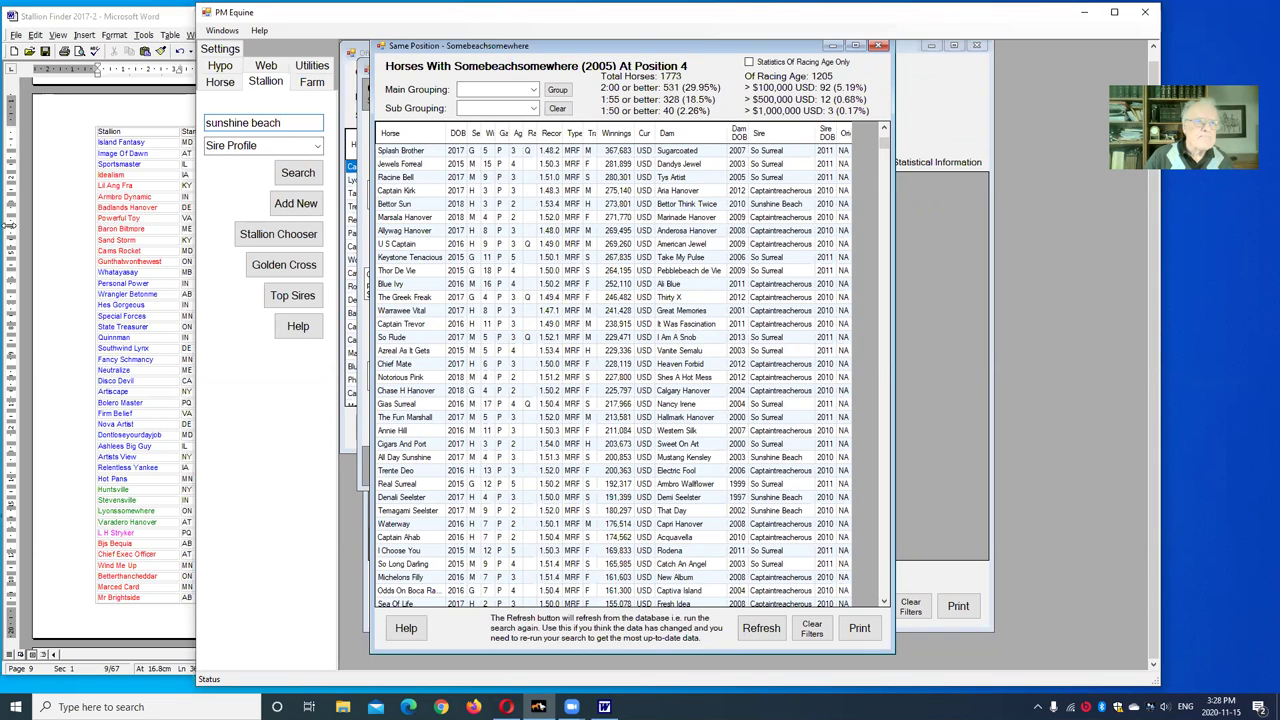
click(297, 173)
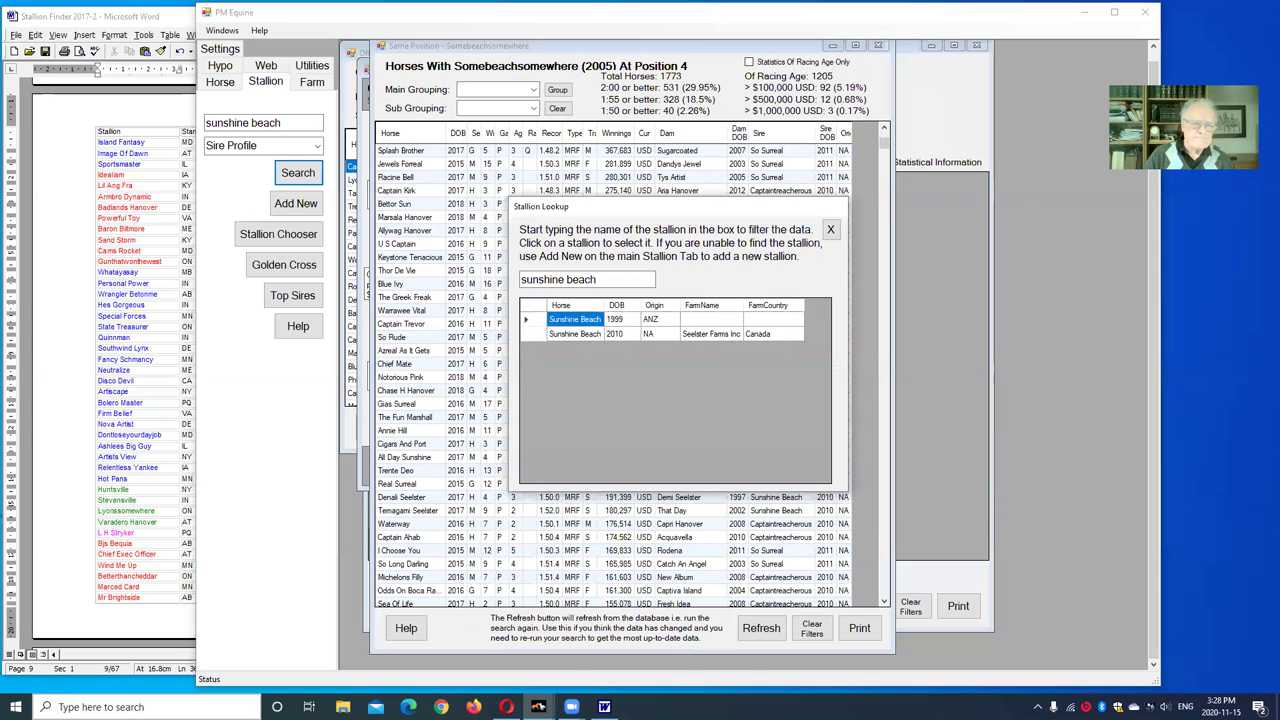
click(587, 335)
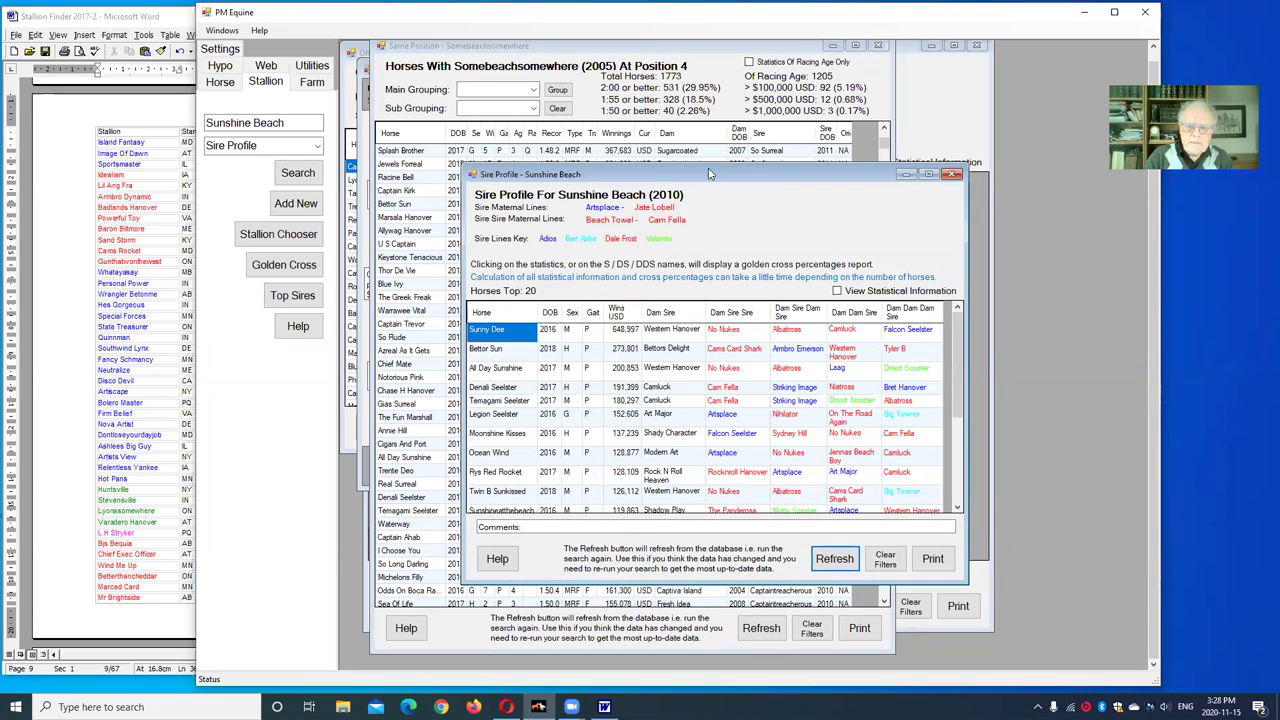
Enlarge the Sunshine Beach sire profile to show all its horses and open the pedigree of Phils Sun beside it
drag(709, 174, 615, 64)
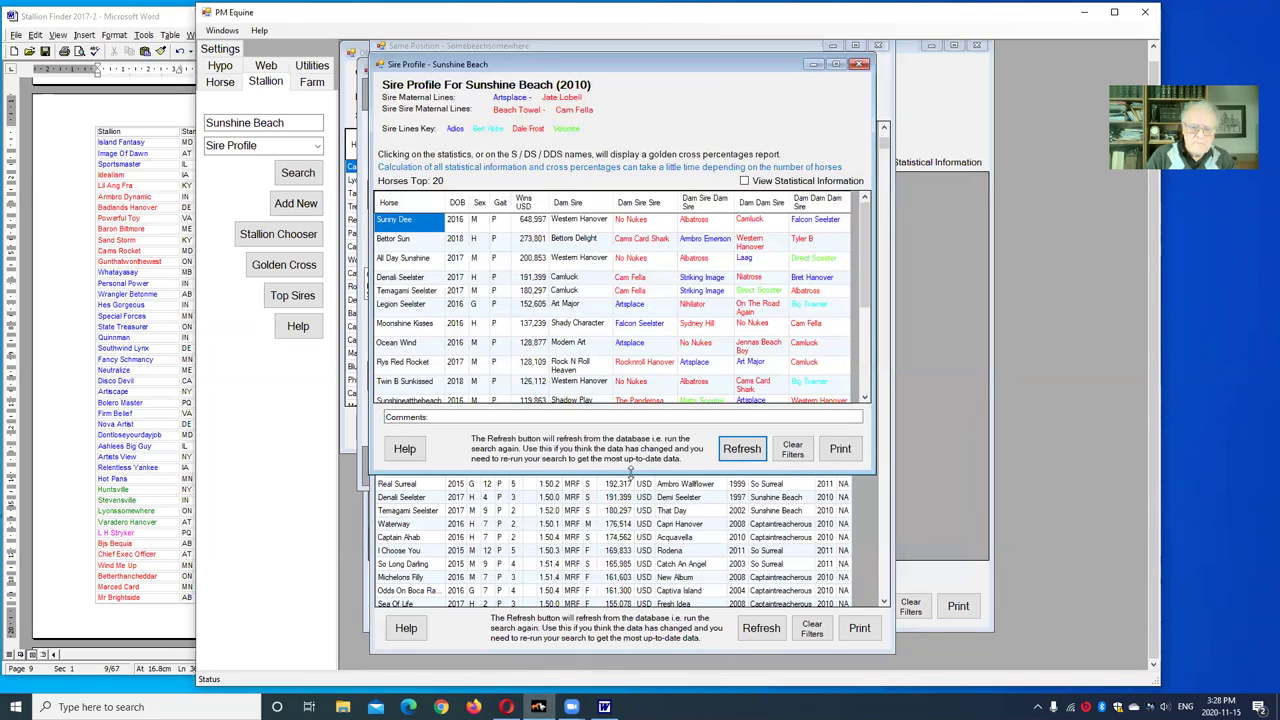
drag(631, 472, 631, 662)
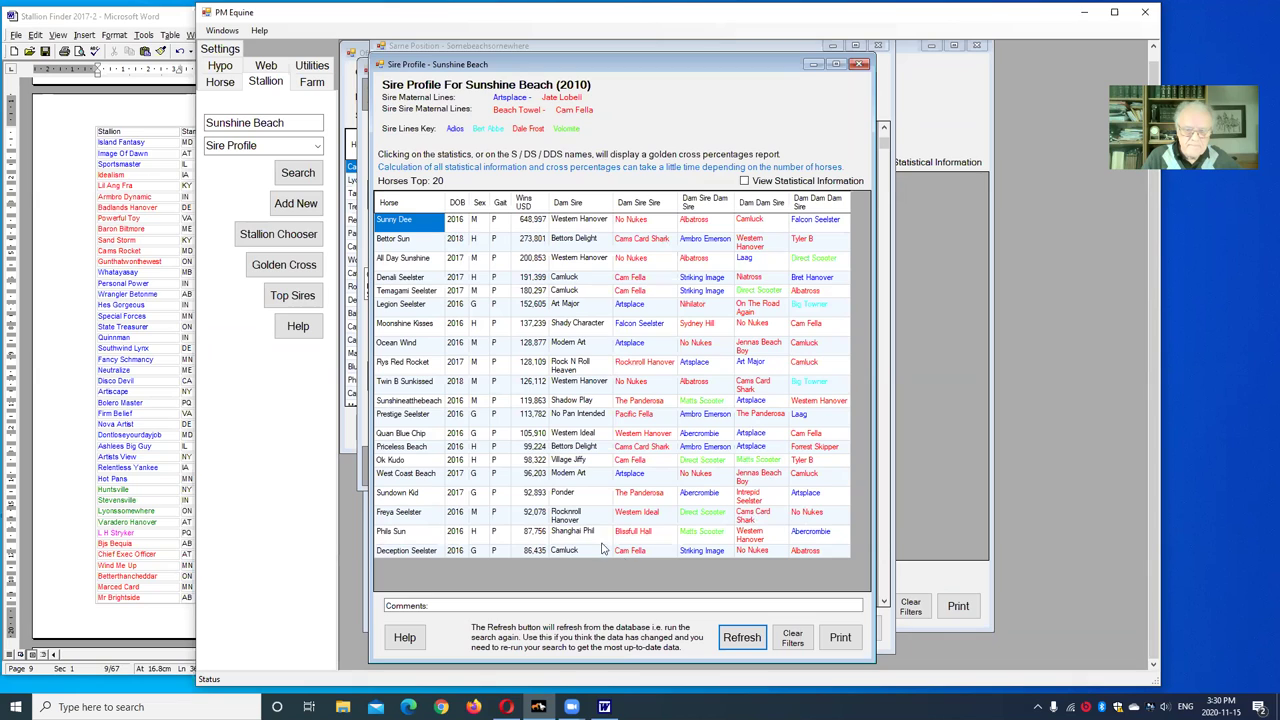
click(394, 538)
right_click(395, 538)
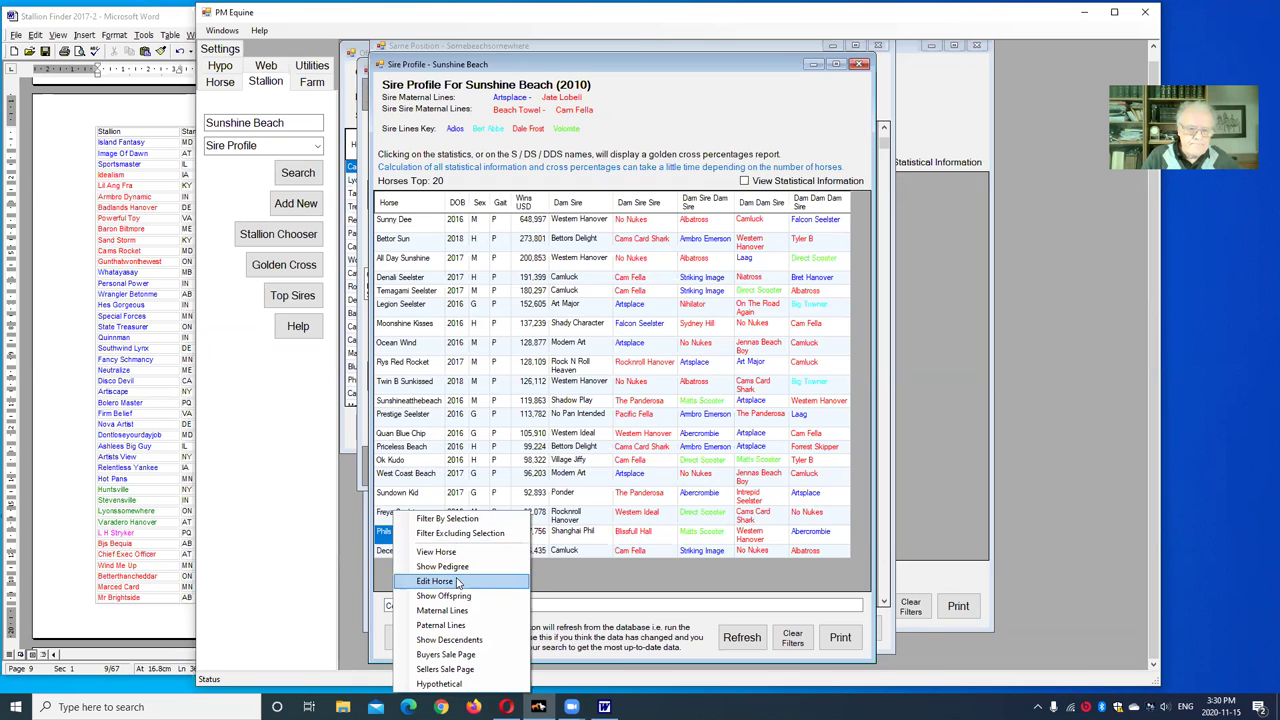
click(478, 565)
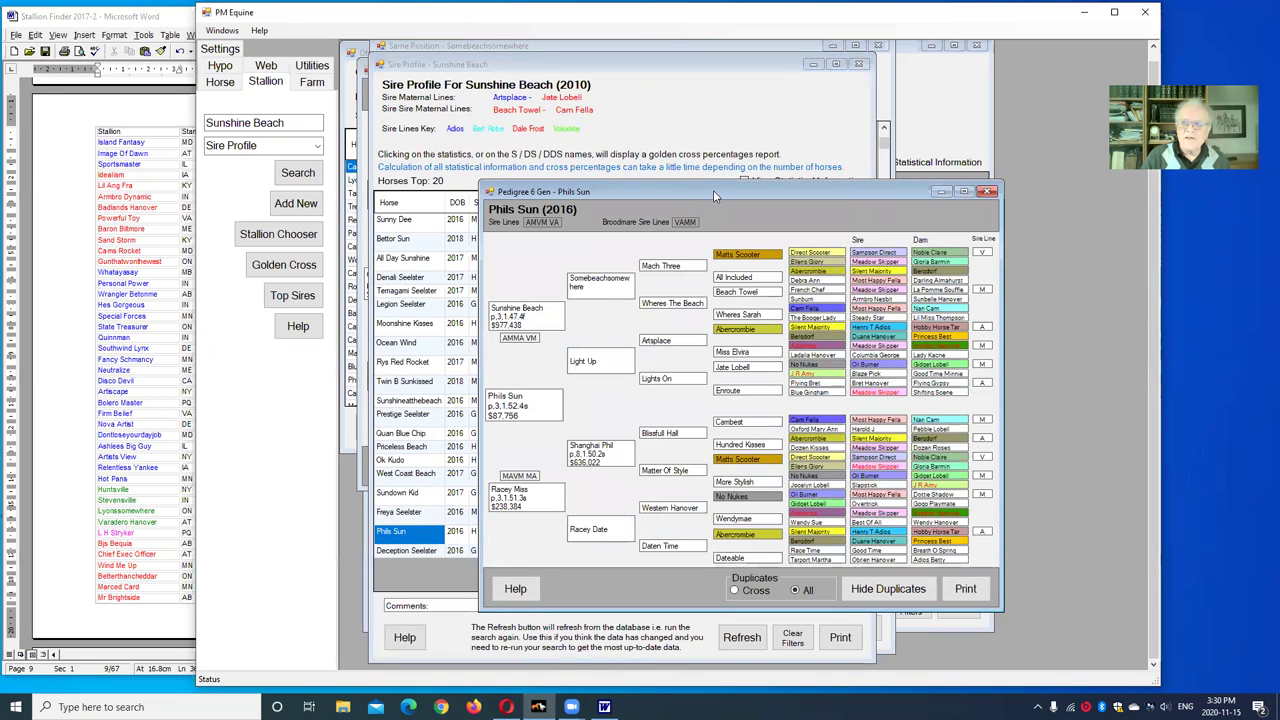
drag(713, 190, 884, 46)
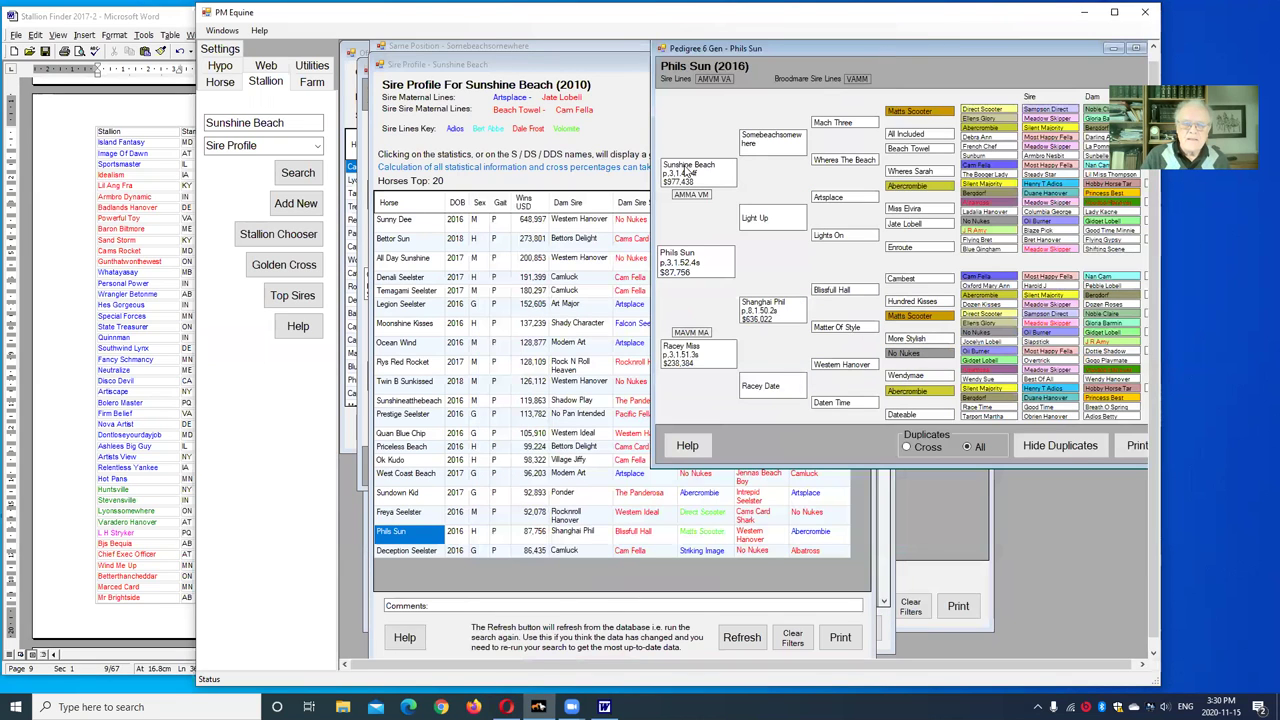
Close the Sunshine Beach sire profile, the Same Position list, the Captain Crunch pedigree and the Captaintreacherous offspring list
click(524, 63)
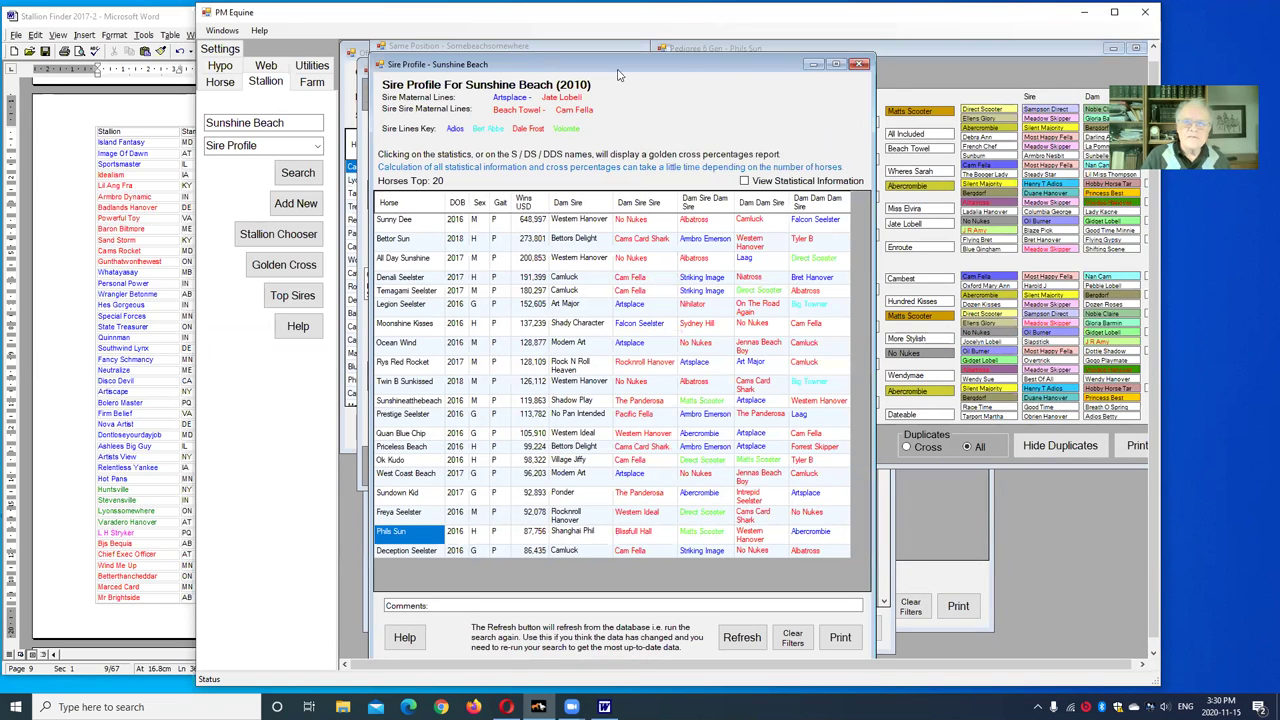
click(862, 65)
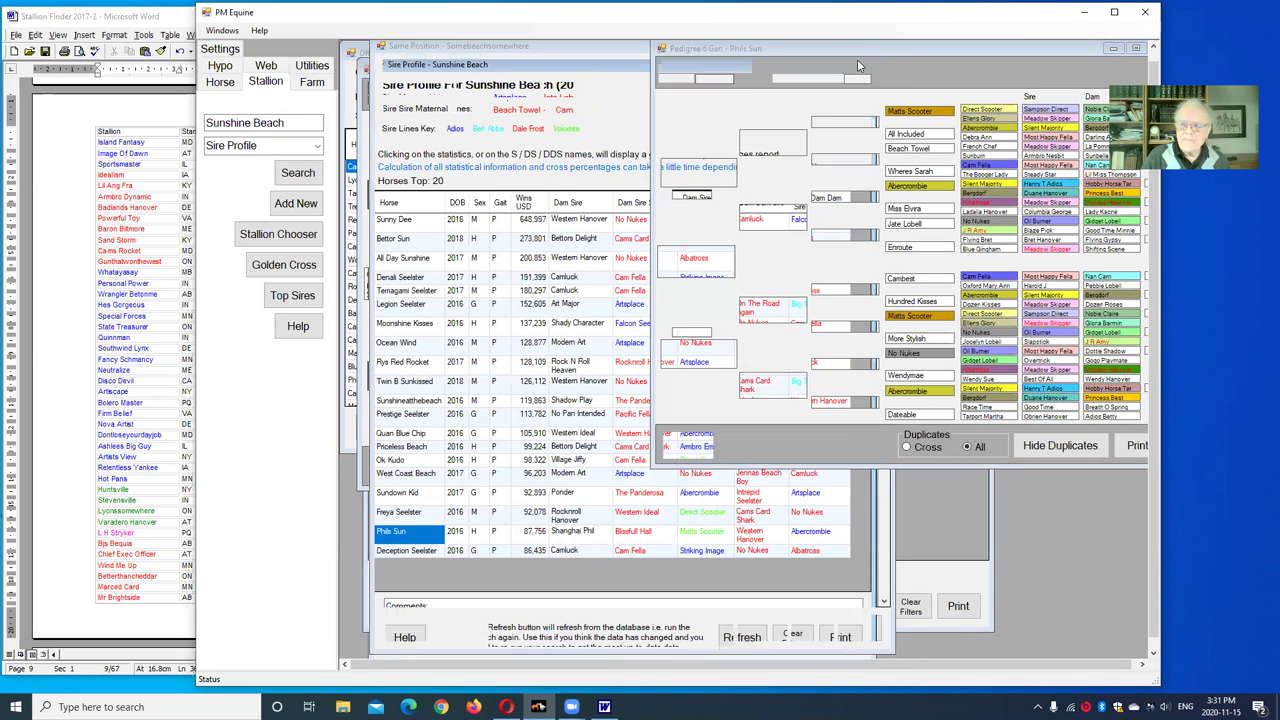
click(597, 50)
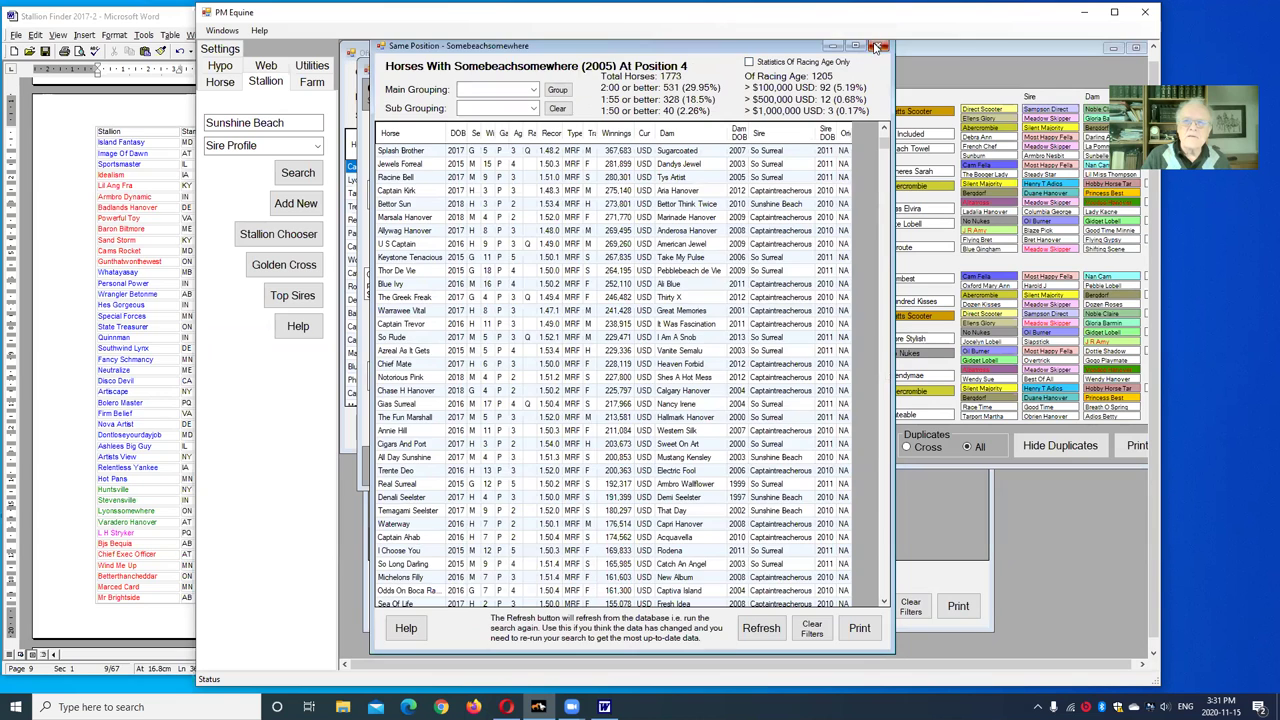
click(878, 45)
click(597, 76)
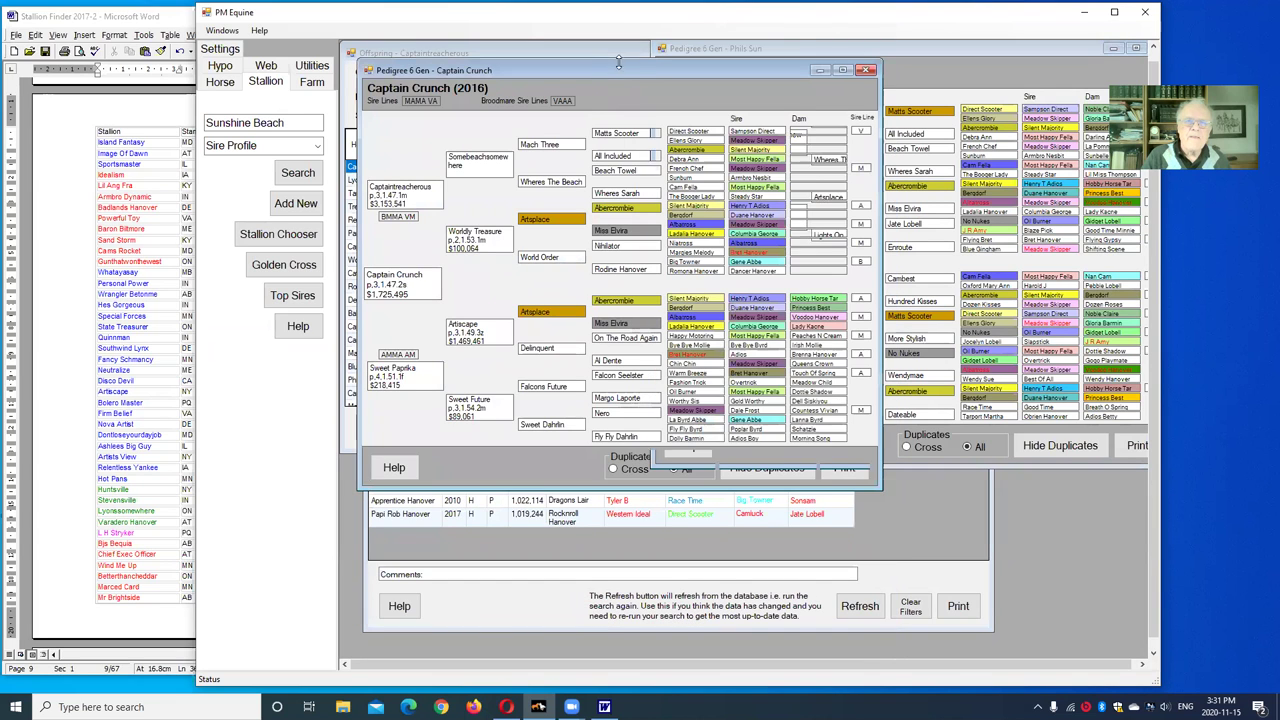
click(866, 73)
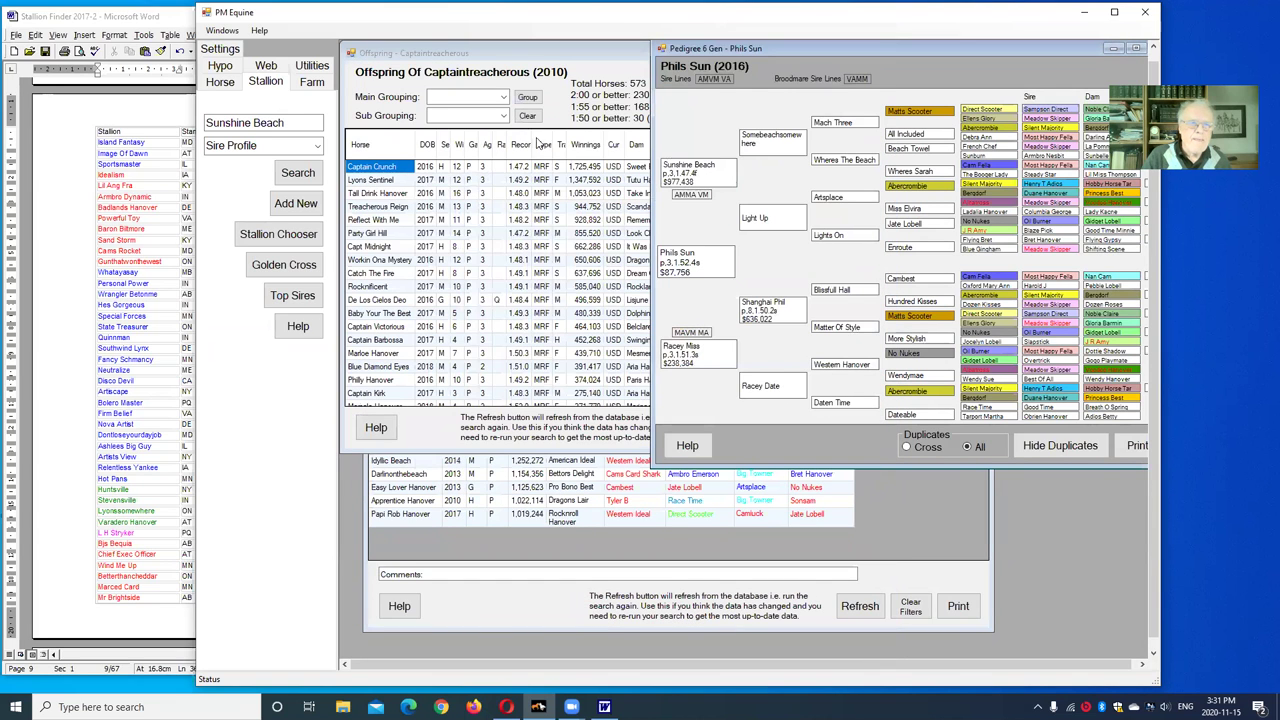
click(587, 57)
click(848, 53)
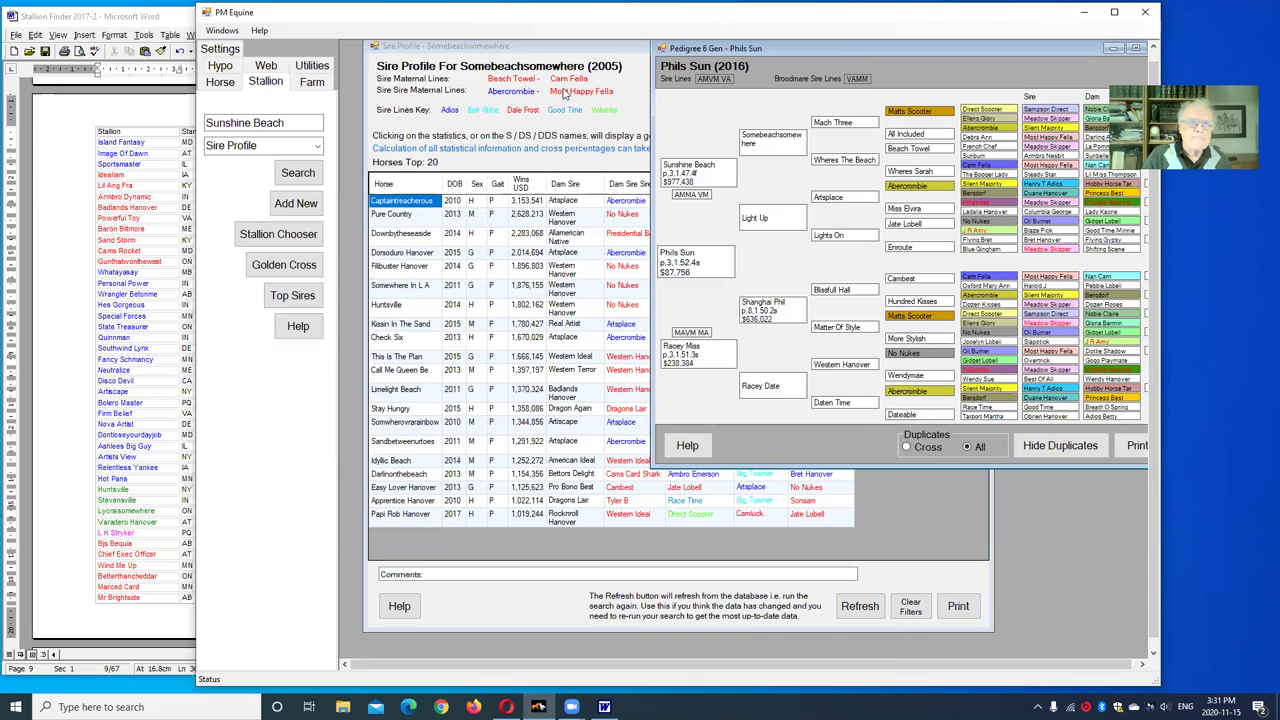
Open the pedigree of Papi Rob Hanover from the Somebeachsomewhere sire profile and close the Phils Sun pedigree
click(428, 516)
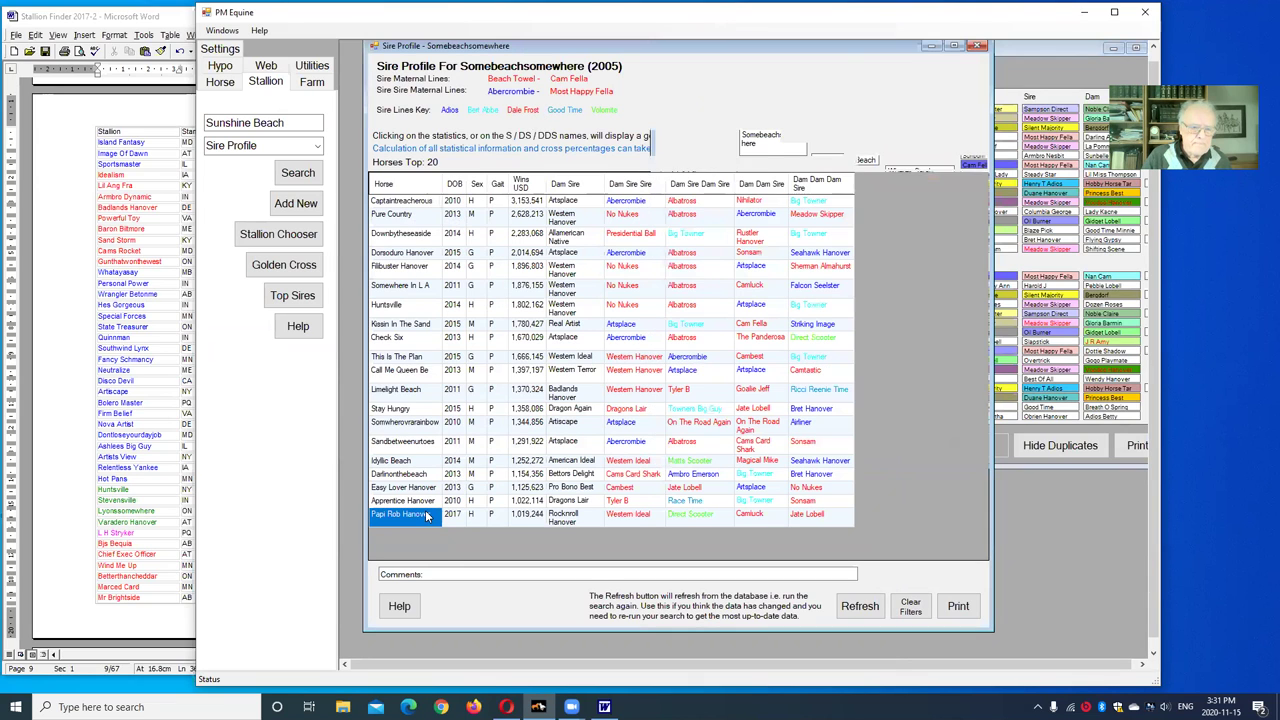
right_click(428, 516)
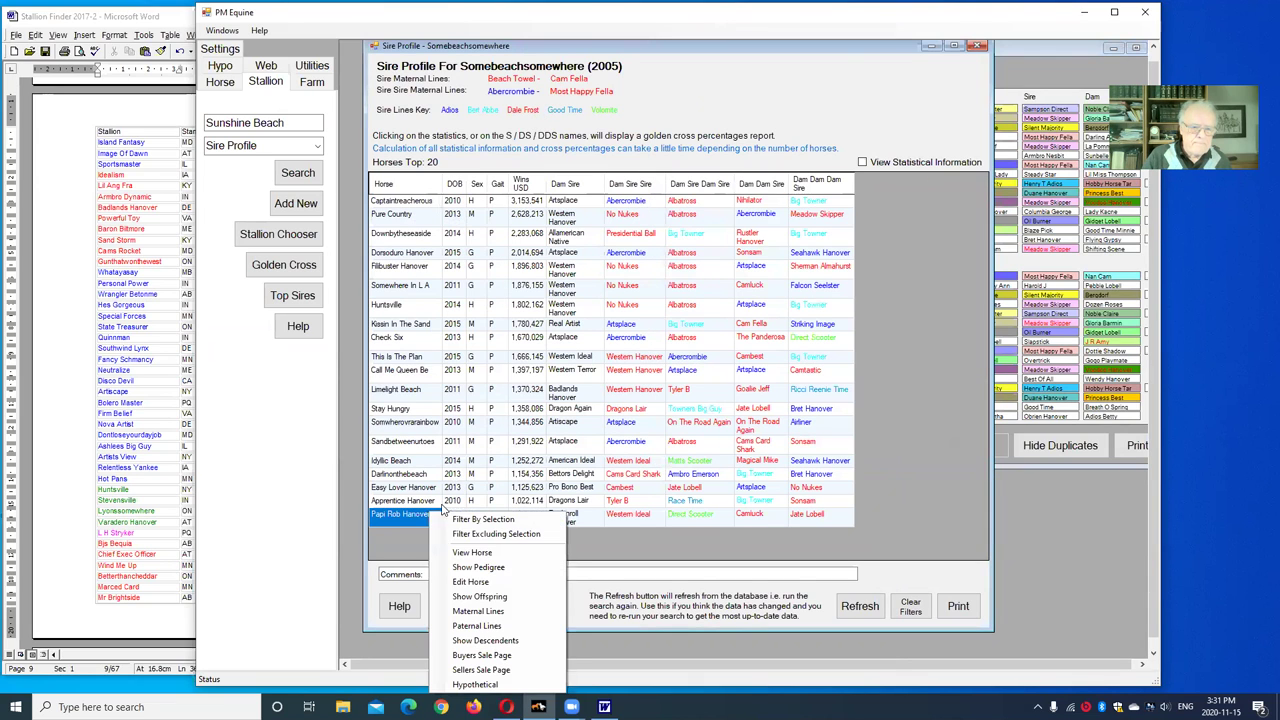
click(478, 566)
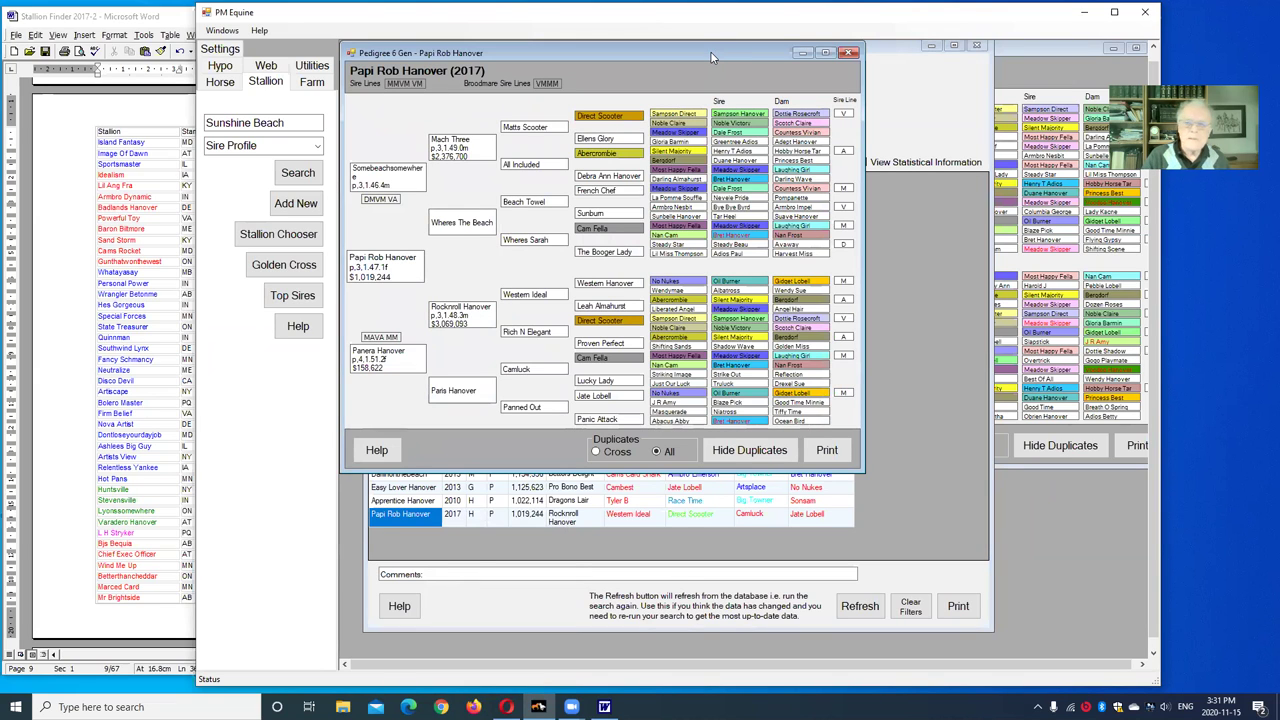
drag(710, 51, 708, 49)
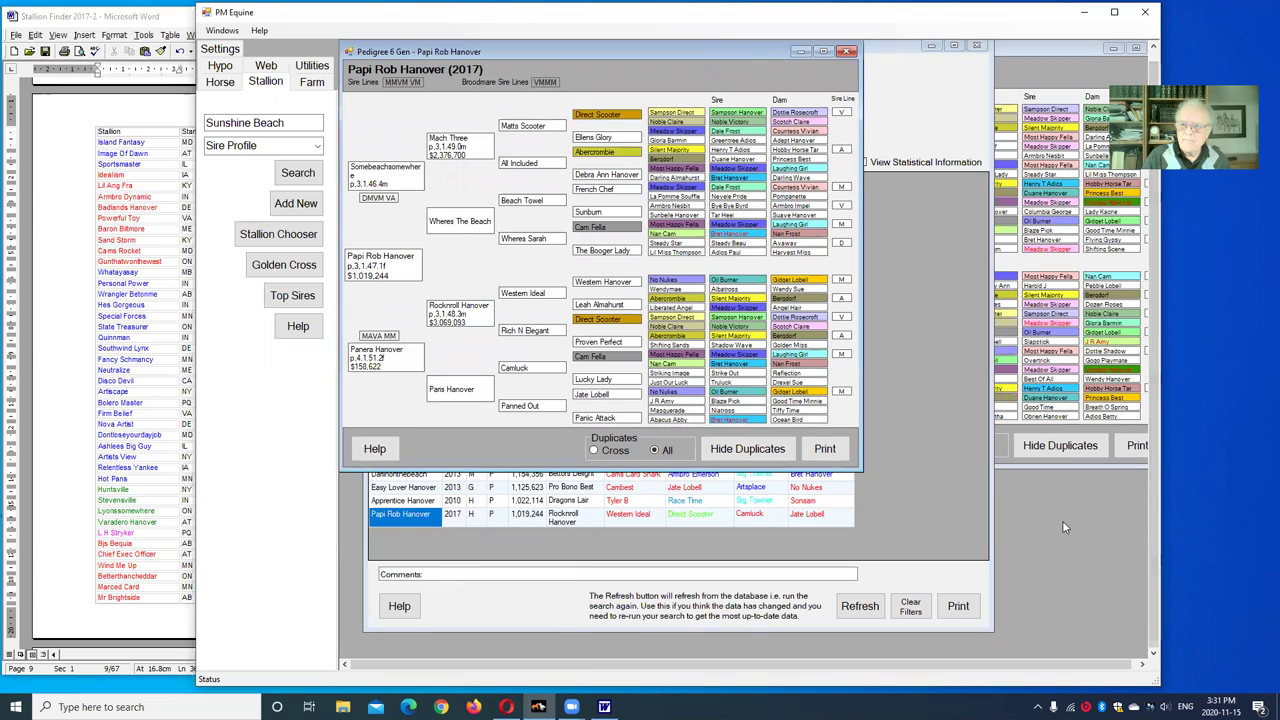
click(1077, 350)
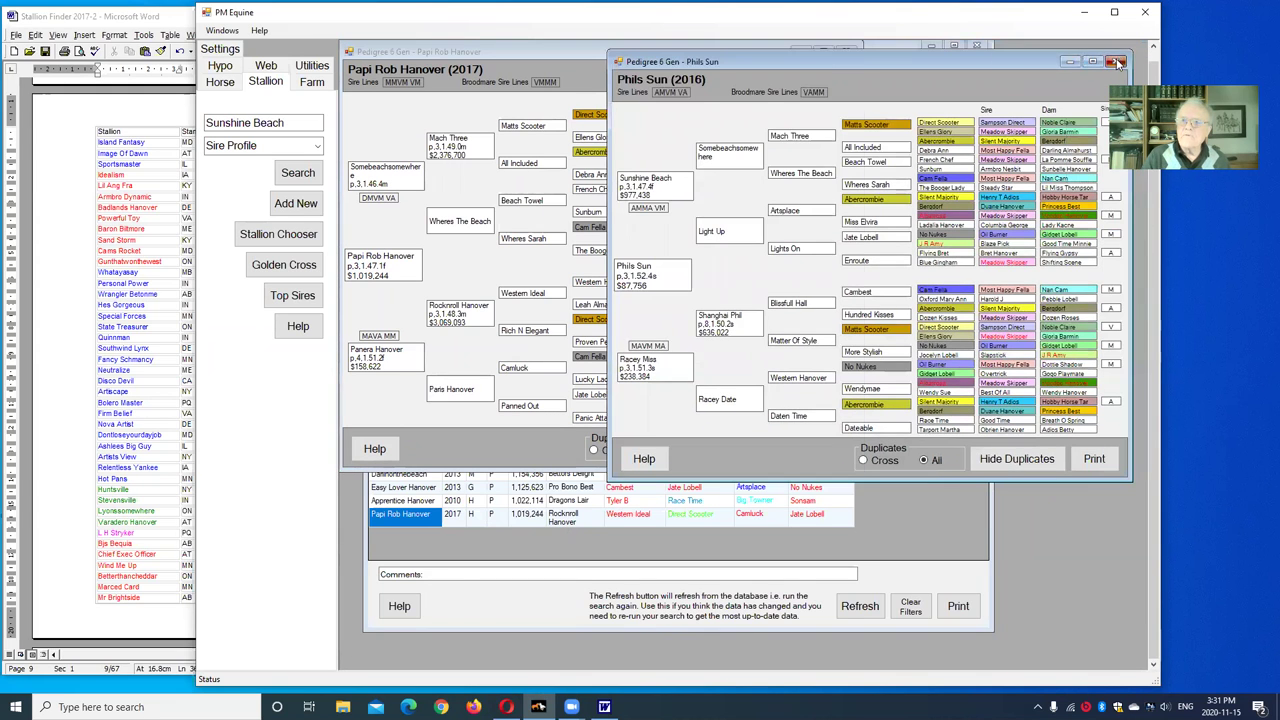
click(1122, 50)
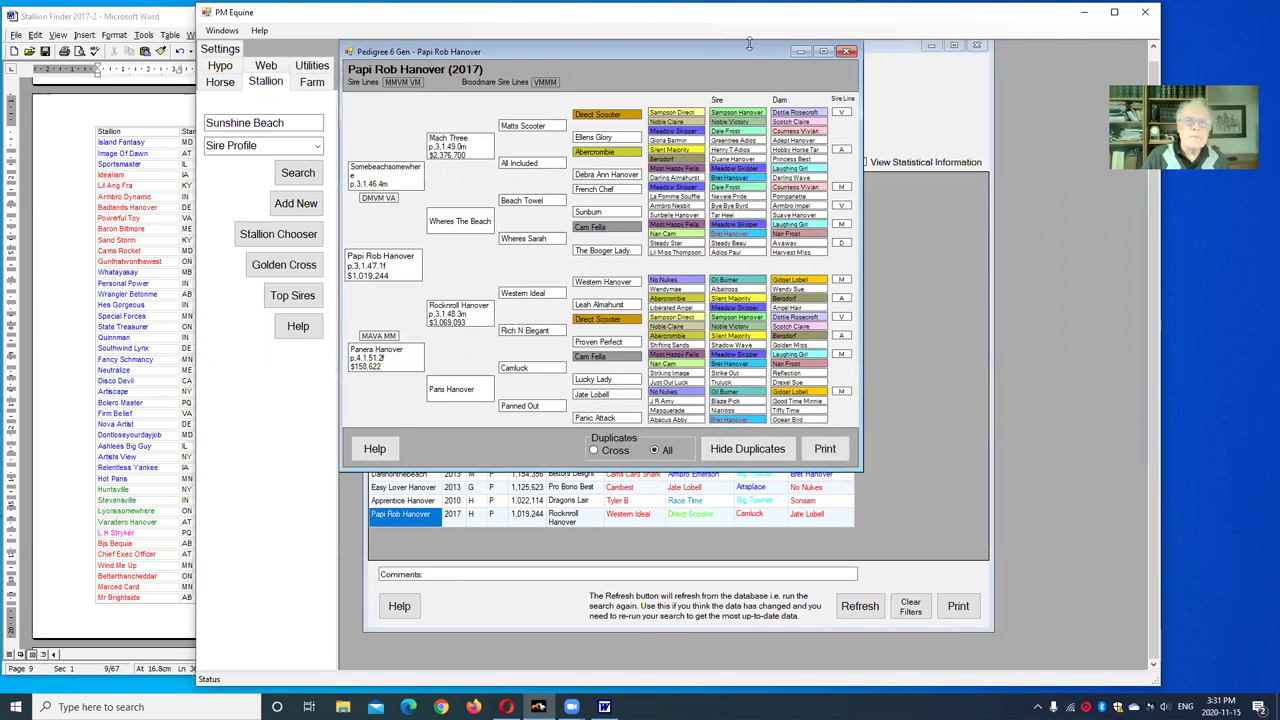
Maximize the Papi Rob Hanover pedigree, examine its duplicate ancestors and close it
drag(749, 44, 749, 211)
click(942, 356)
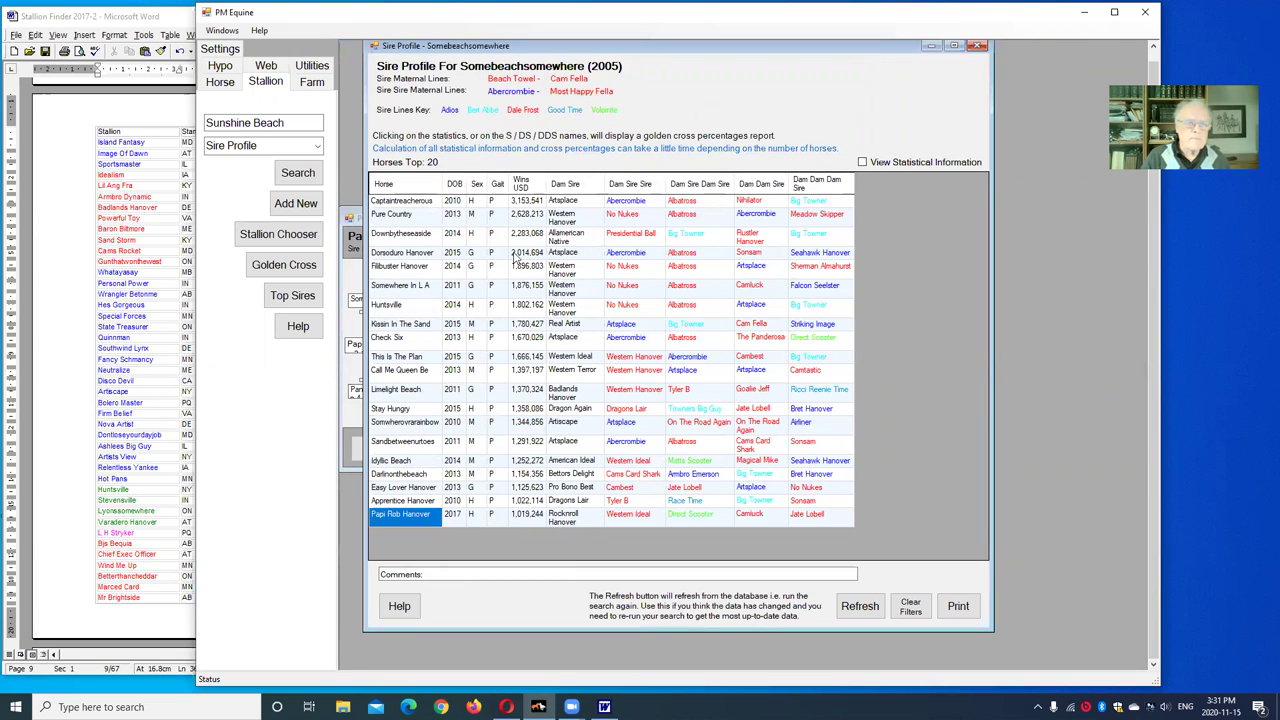
click(350, 376)
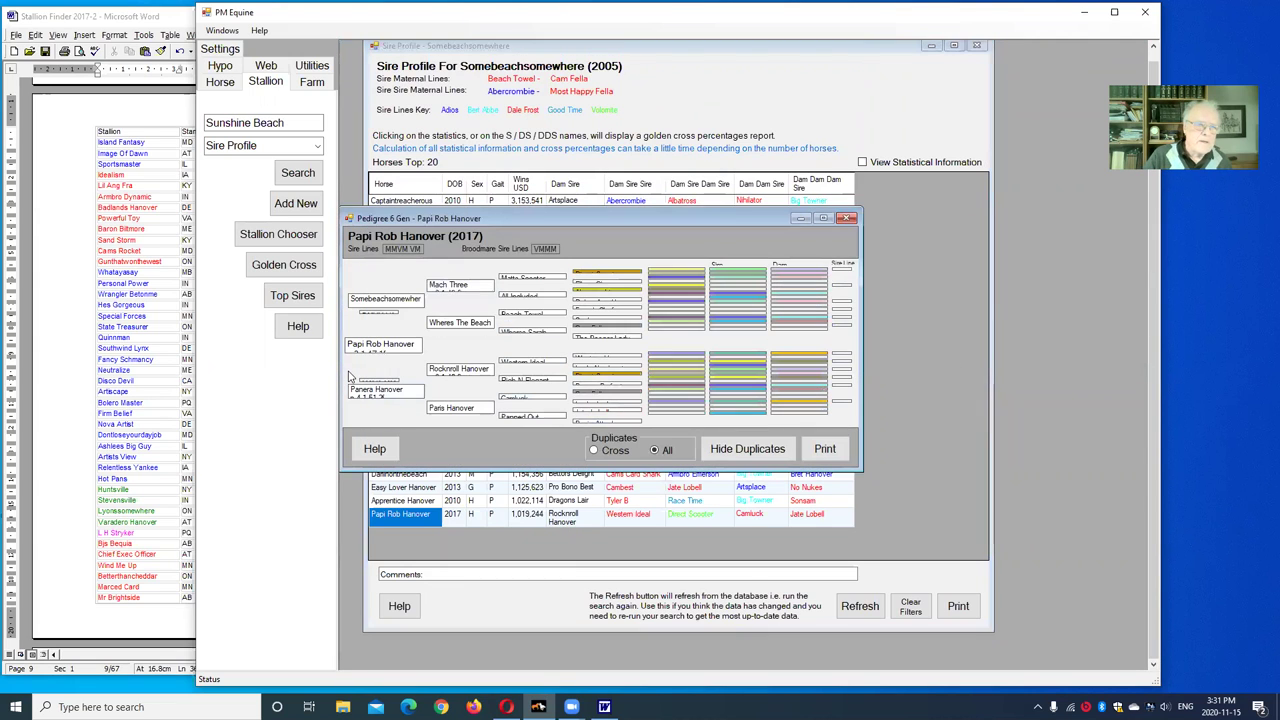
click(822, 219)
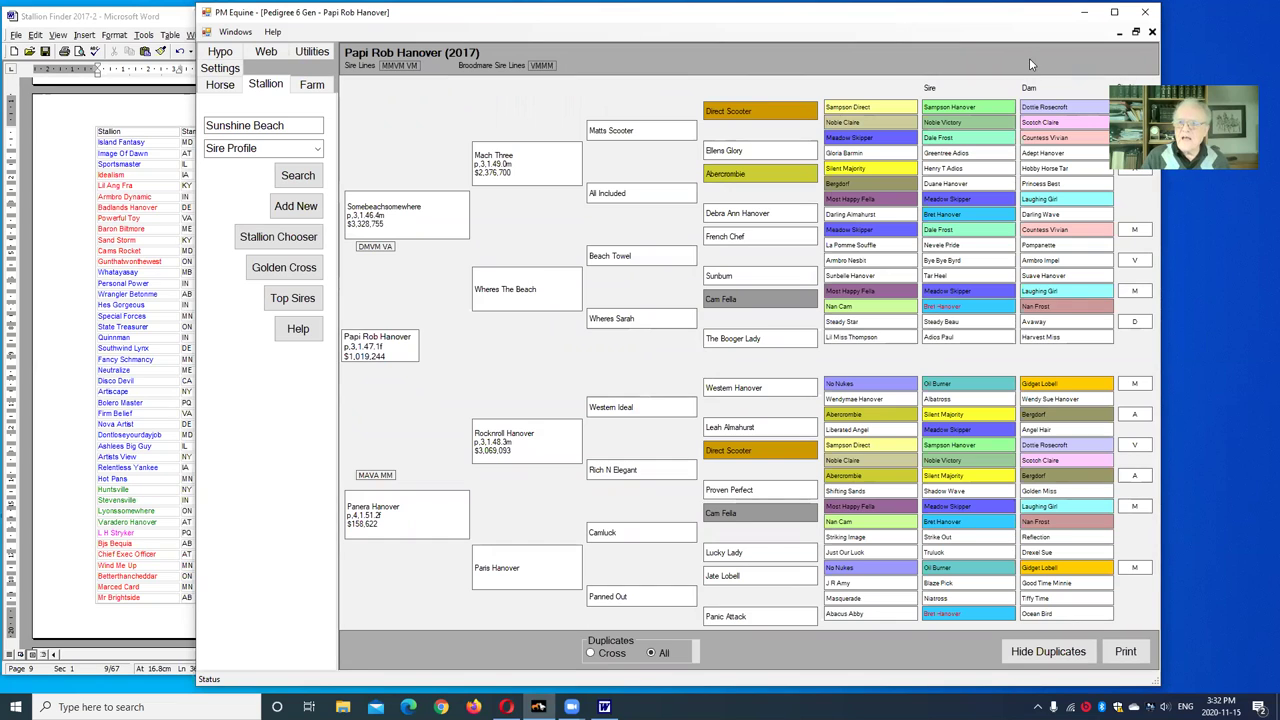
click(1152, 33)
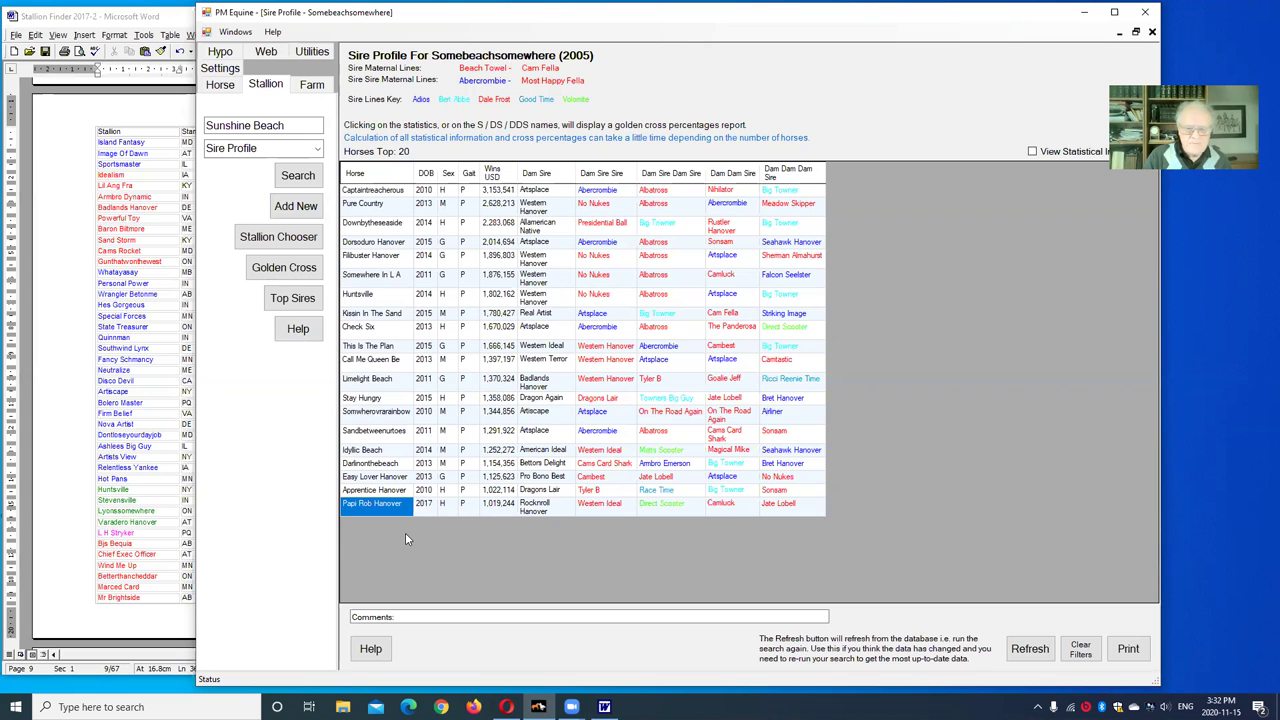
Switch to the Stallion Finder 2017-2 document in Word and examine the preferred sire lines on the page starting with Captain Cameo
click(66, 517)
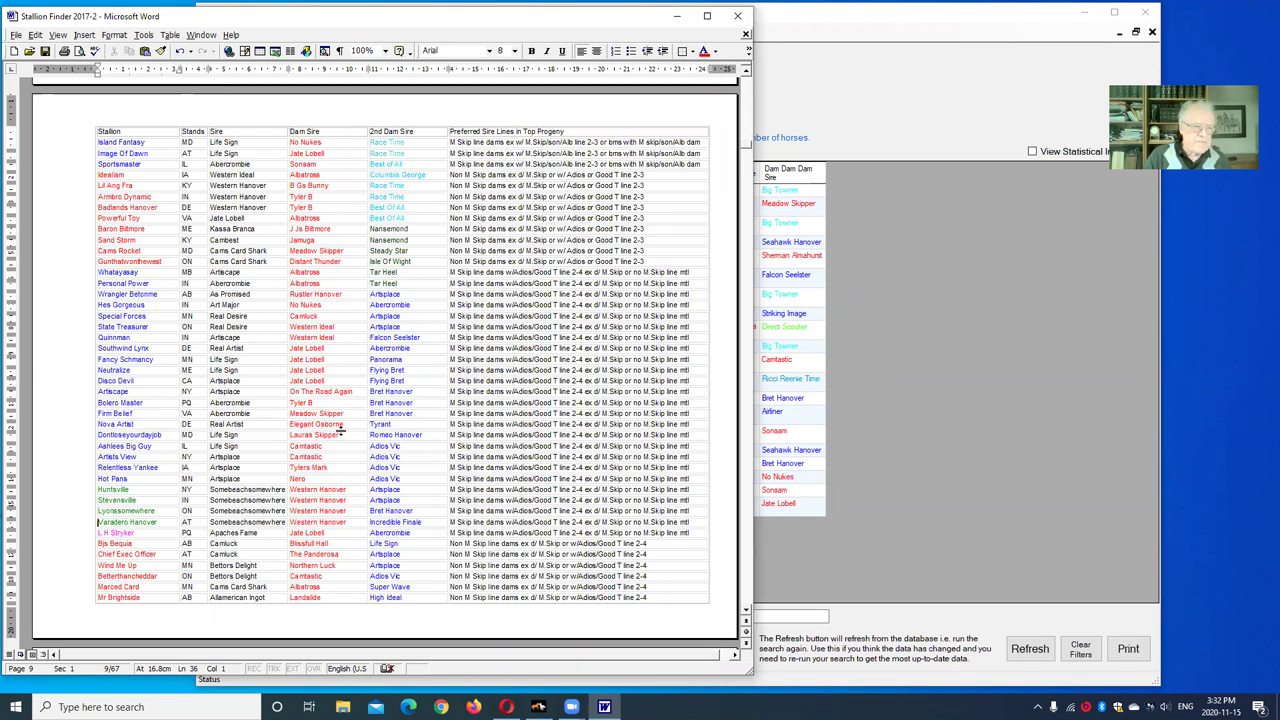
scroll(344, 430, down, 1)
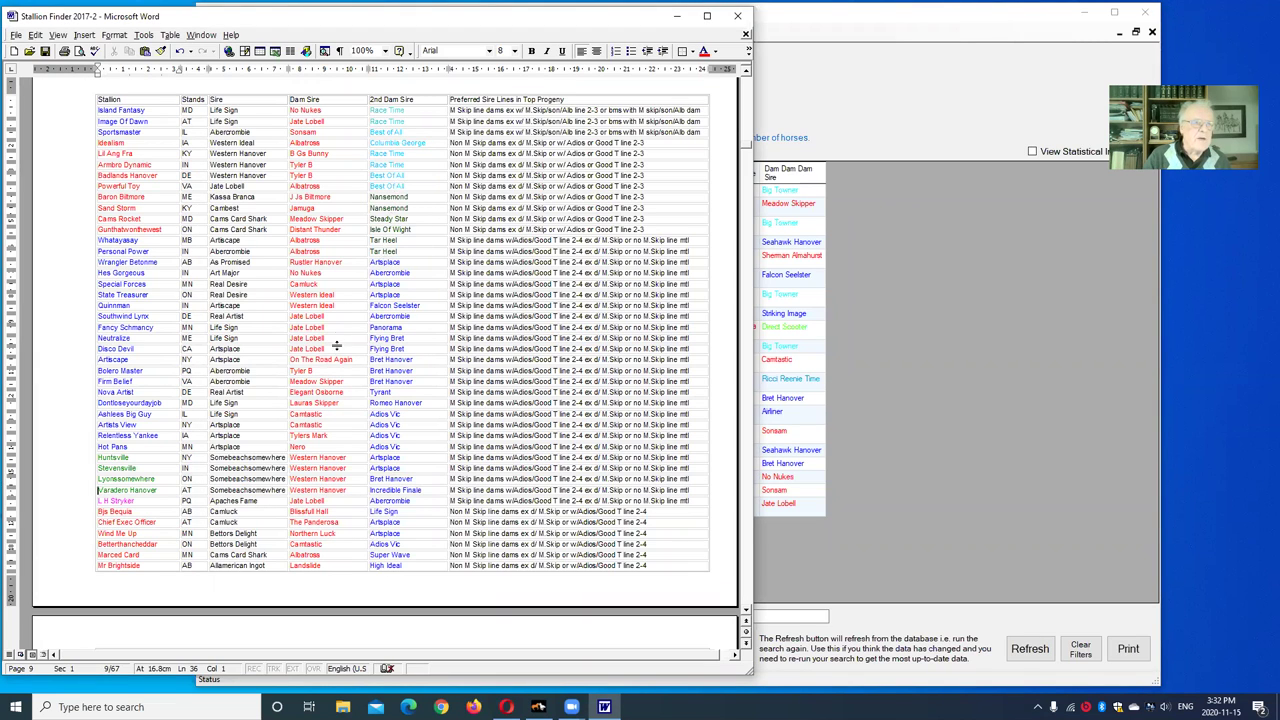
scroll(336, 331, up, 5)
scroll(337, 330, up, 7)
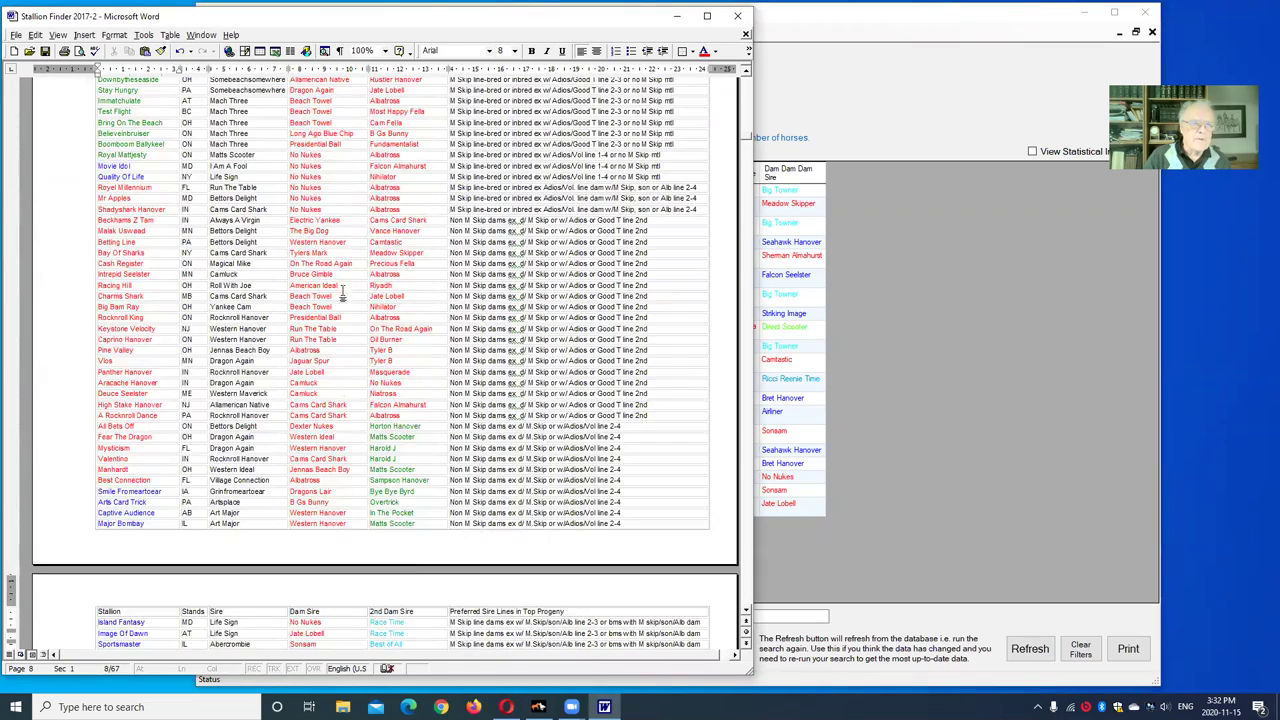
scroll(318, 263, up, 2)
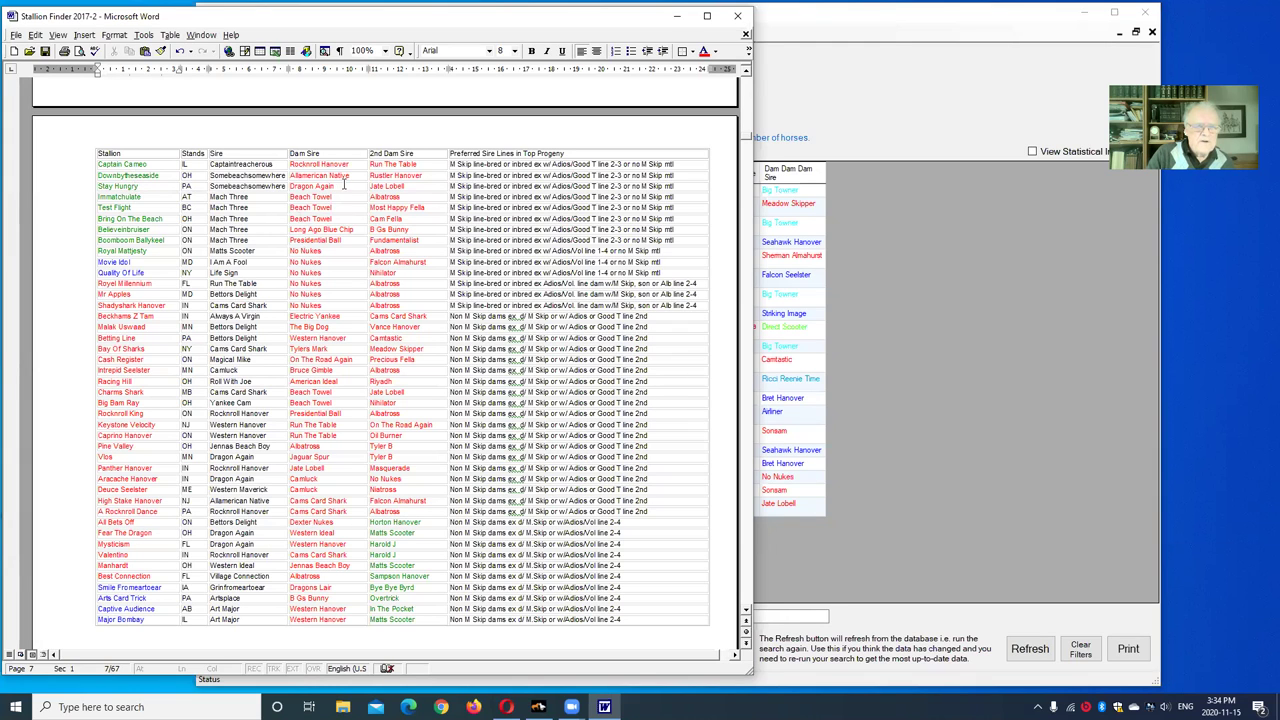
Return to PM Equine and show the pedigree of Captaintreacherous from the Somebeachsomewhere sire profile
click(885, 327)
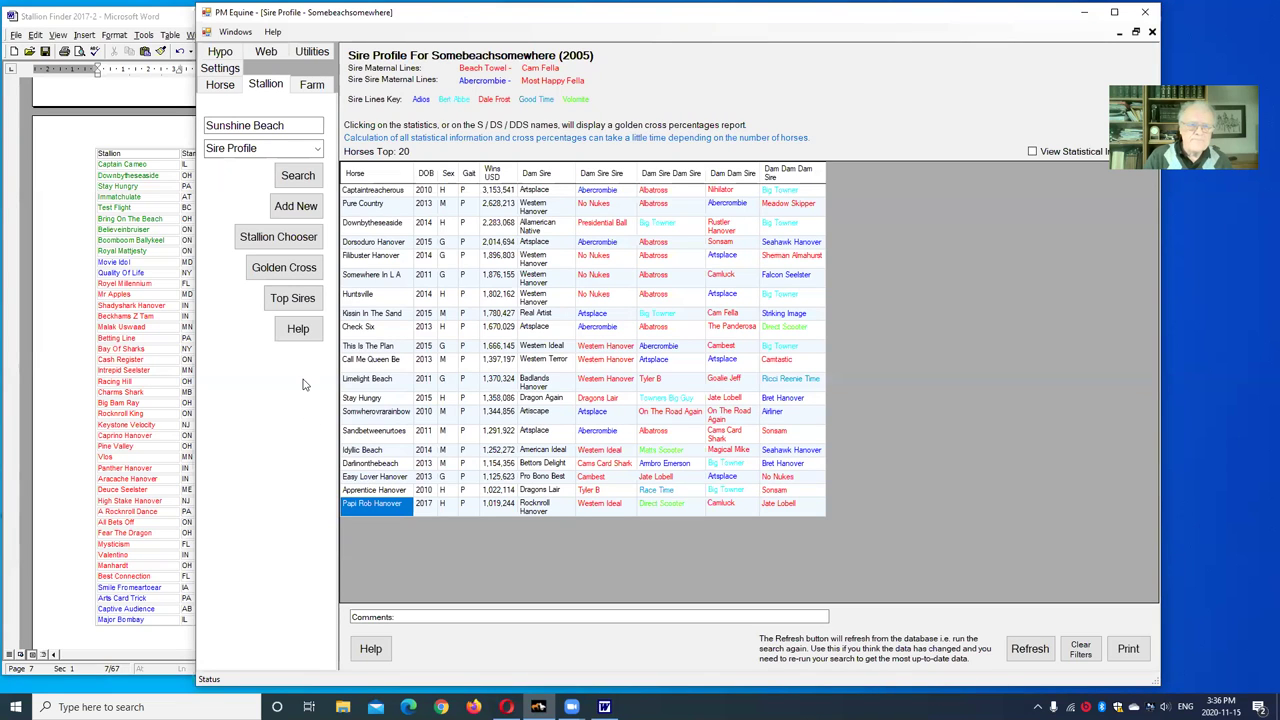
click(397, 193)
right_click(397, 193)
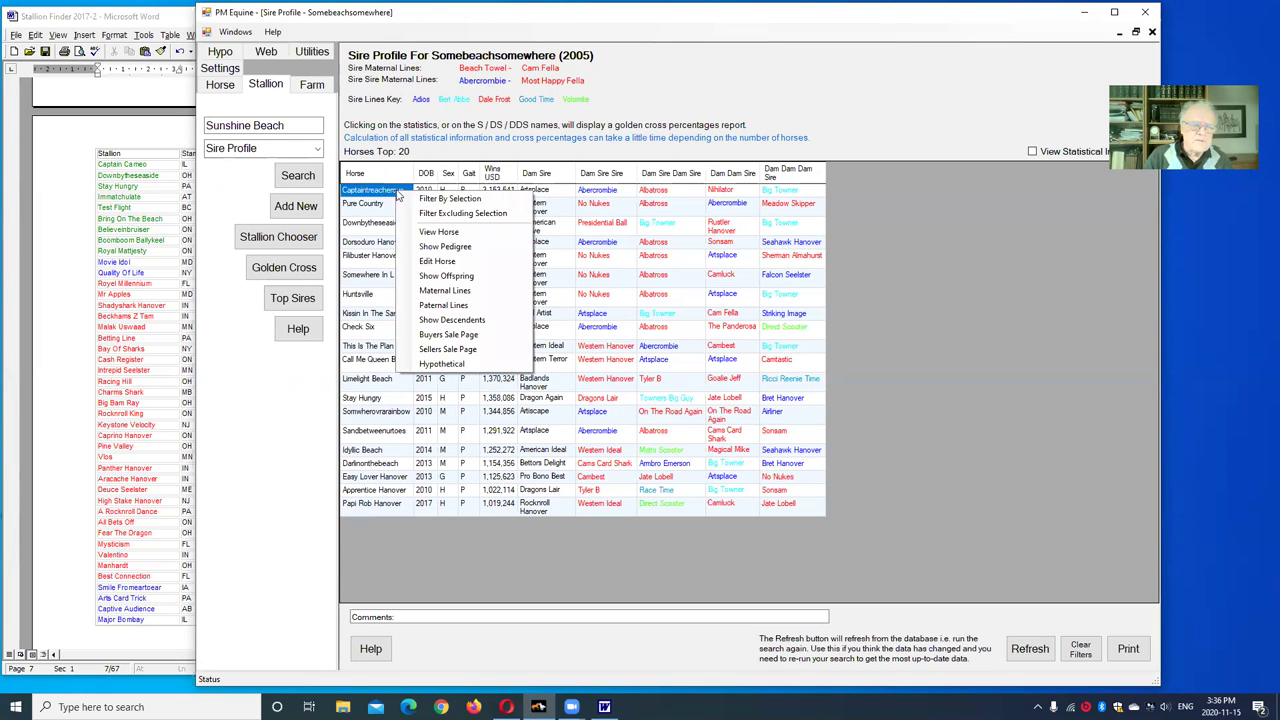
click(458, 246)
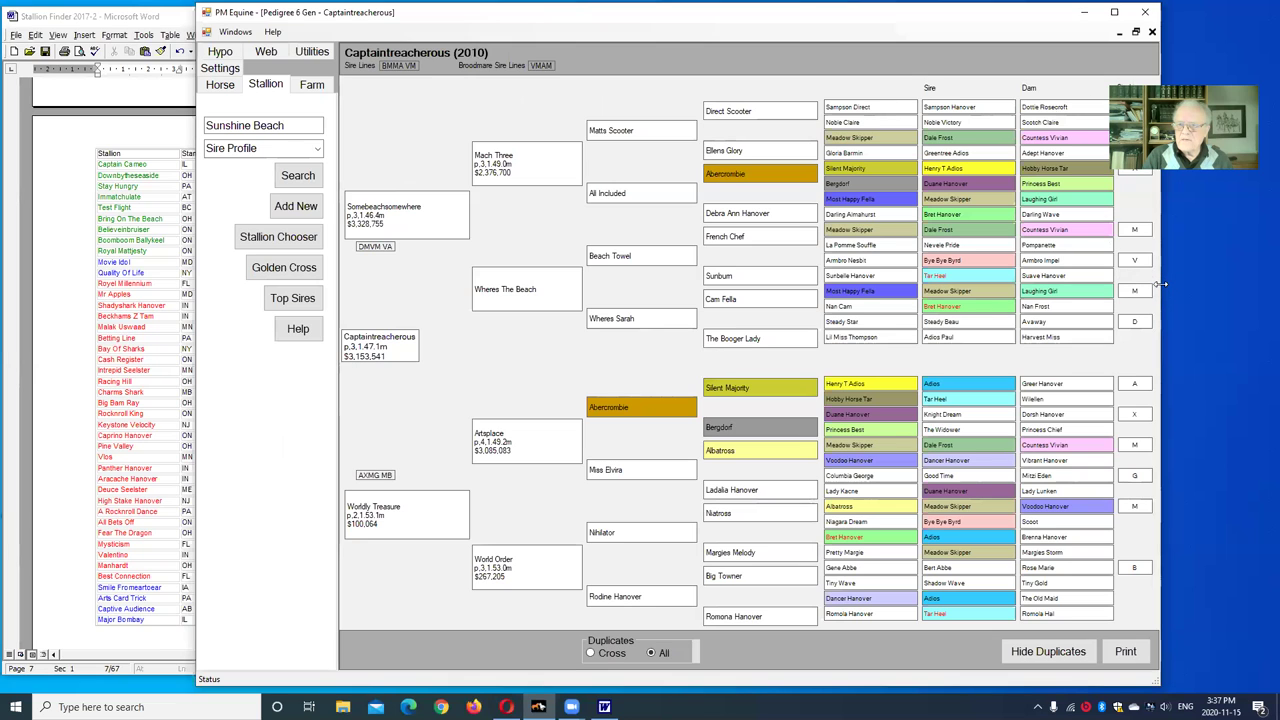
Resize and reposition the PM Equine window so the whole Captaintreacherous pedigree, including its Sire Line column, can be read
drag(1162, 284, 1270, 284)
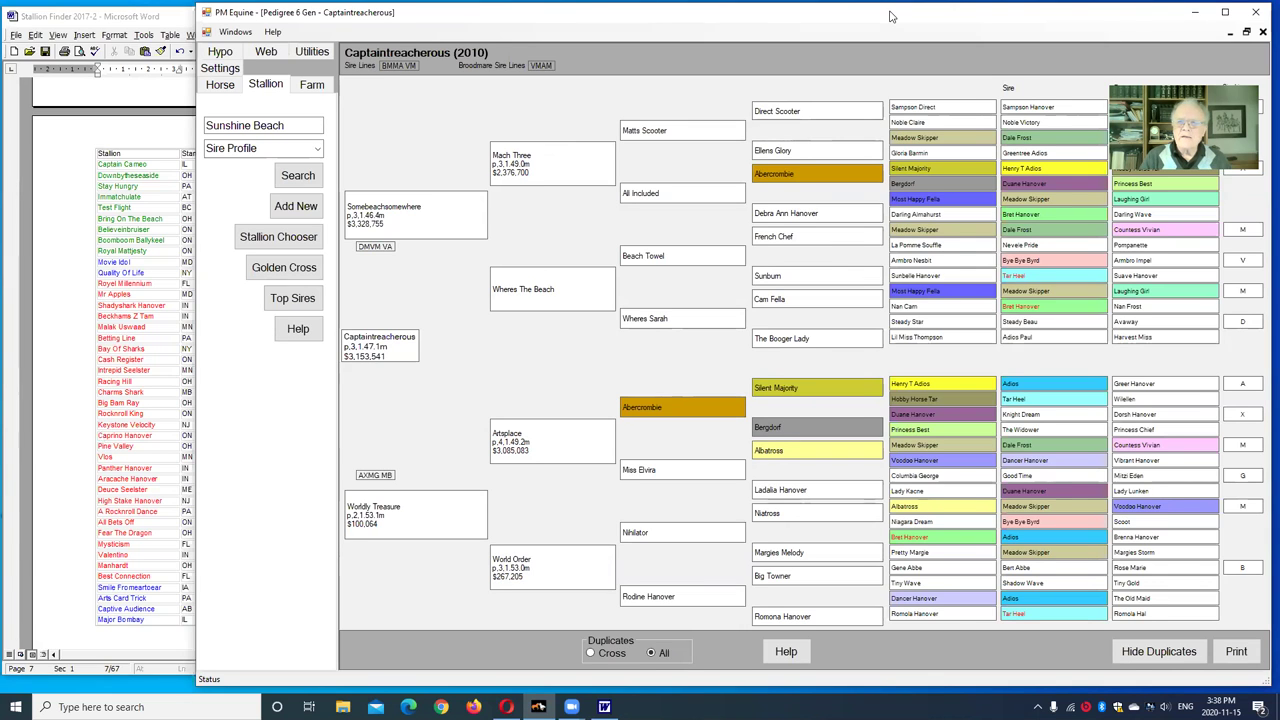
drag(890, 16, 789, 20)
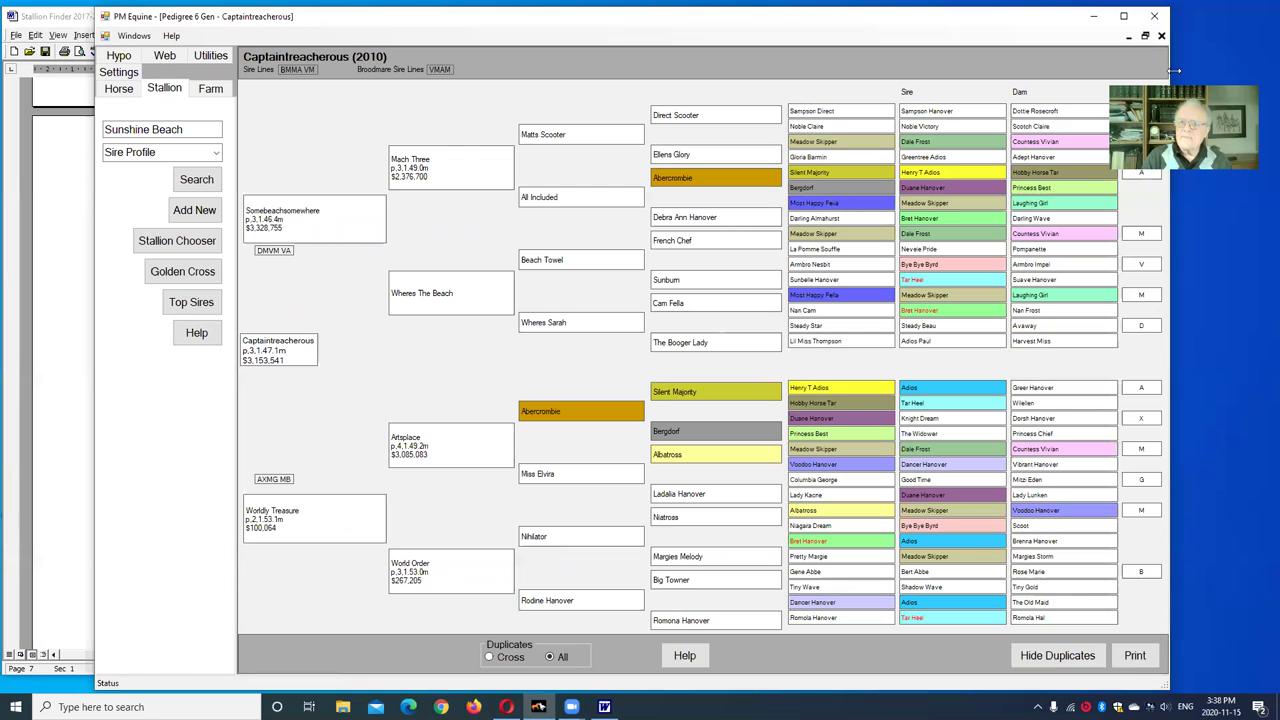
drag(1175, 70, 1076, 72)
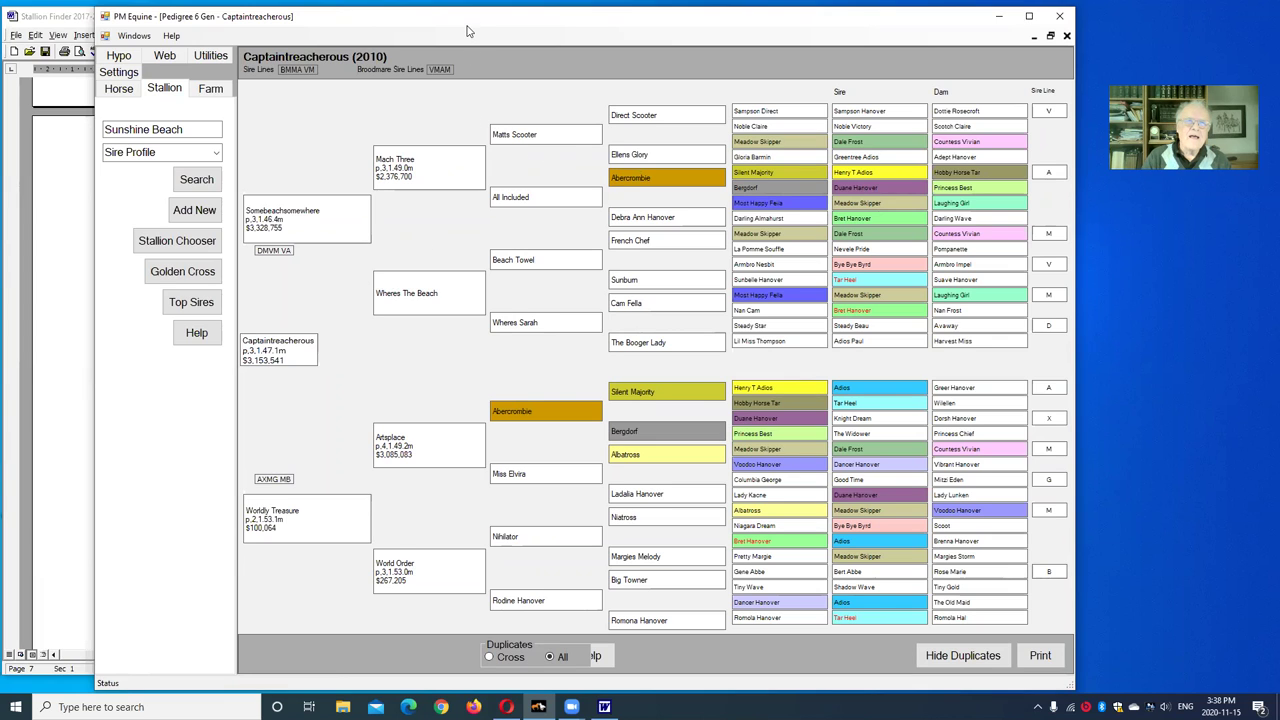
drag(466, 31, 467, 67)
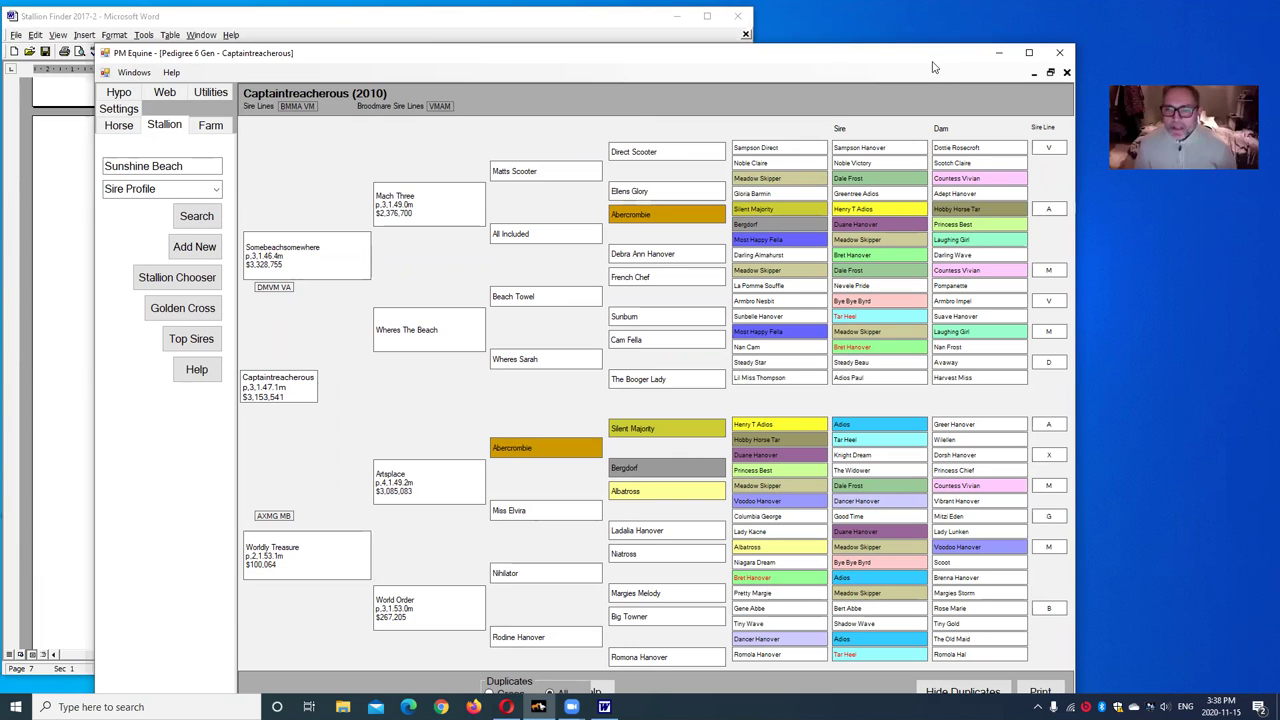
drag(932, 60, 932, 28)
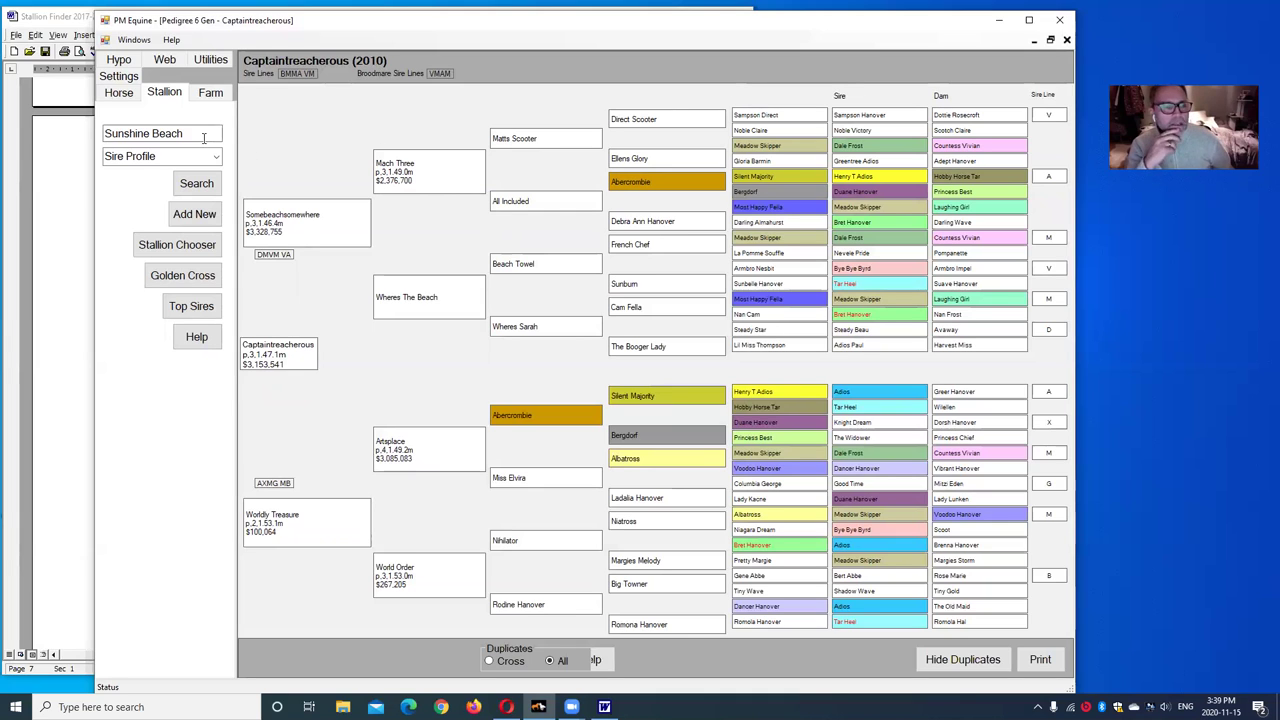
Look up the stallion Readly Express, open its sire profile and show the pedigree of its offspring Revelation
drag(187, 134, 8, 130)
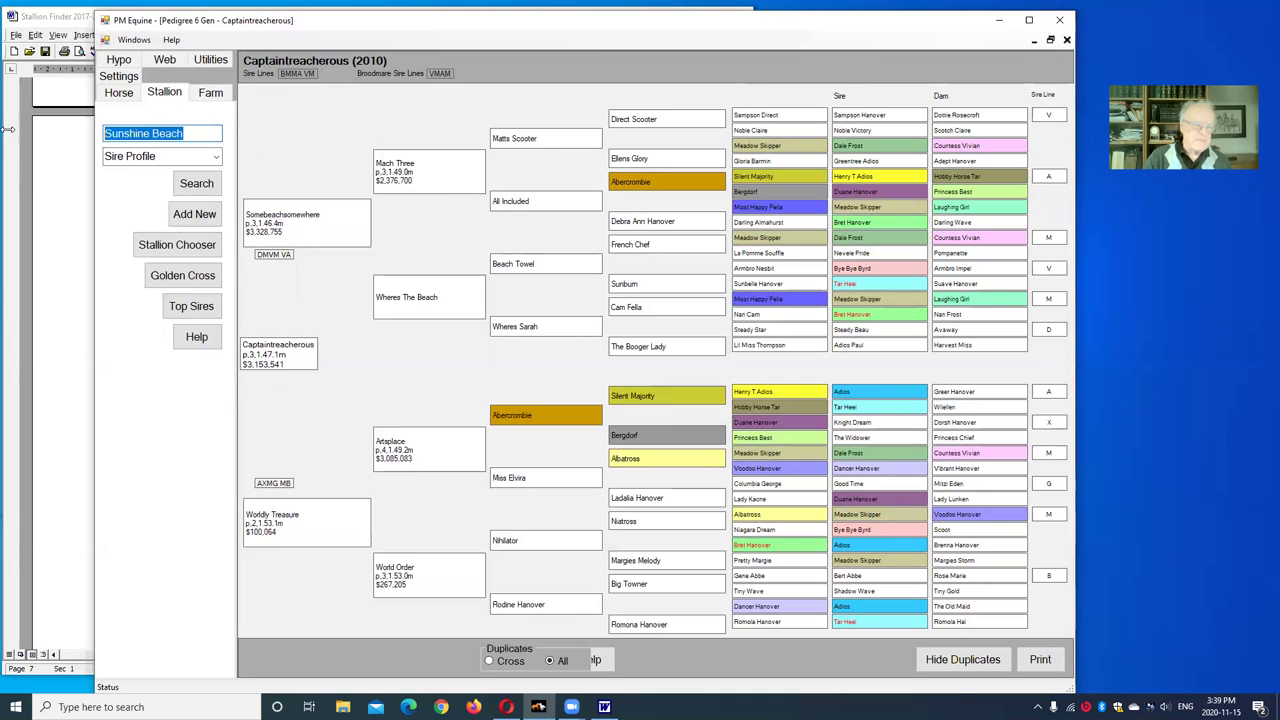
text(readi)
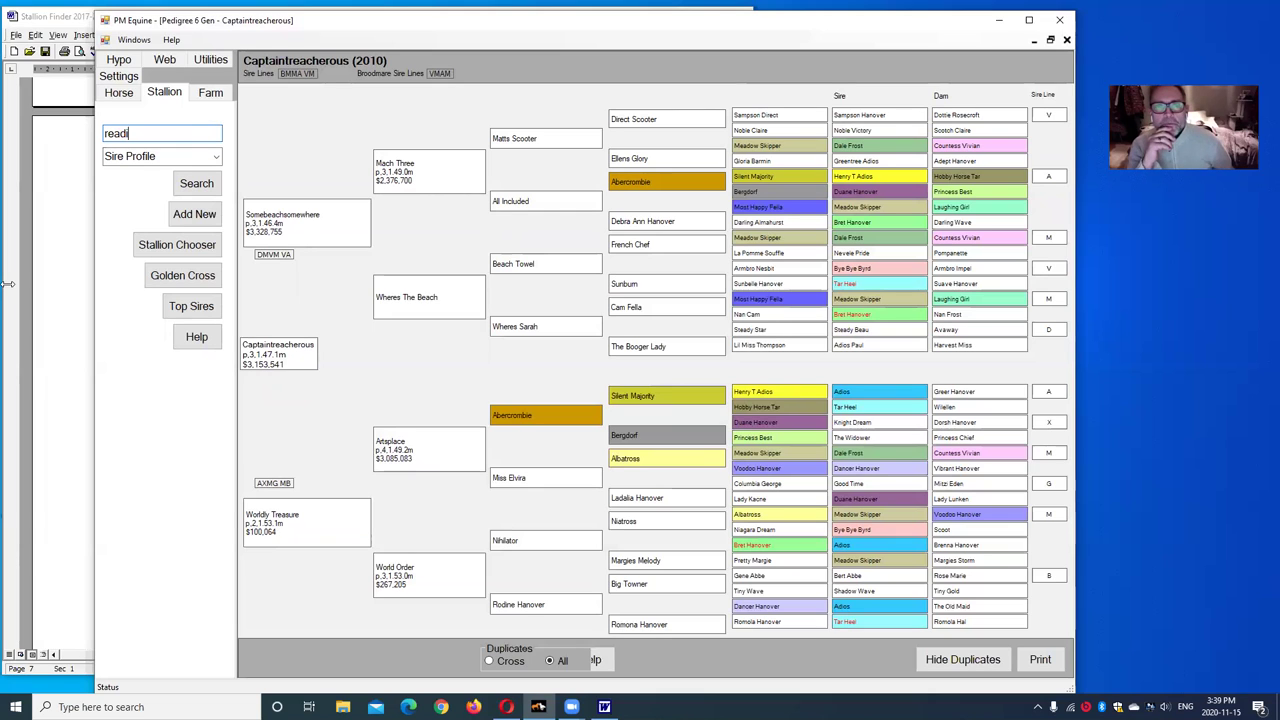
text(ly express)
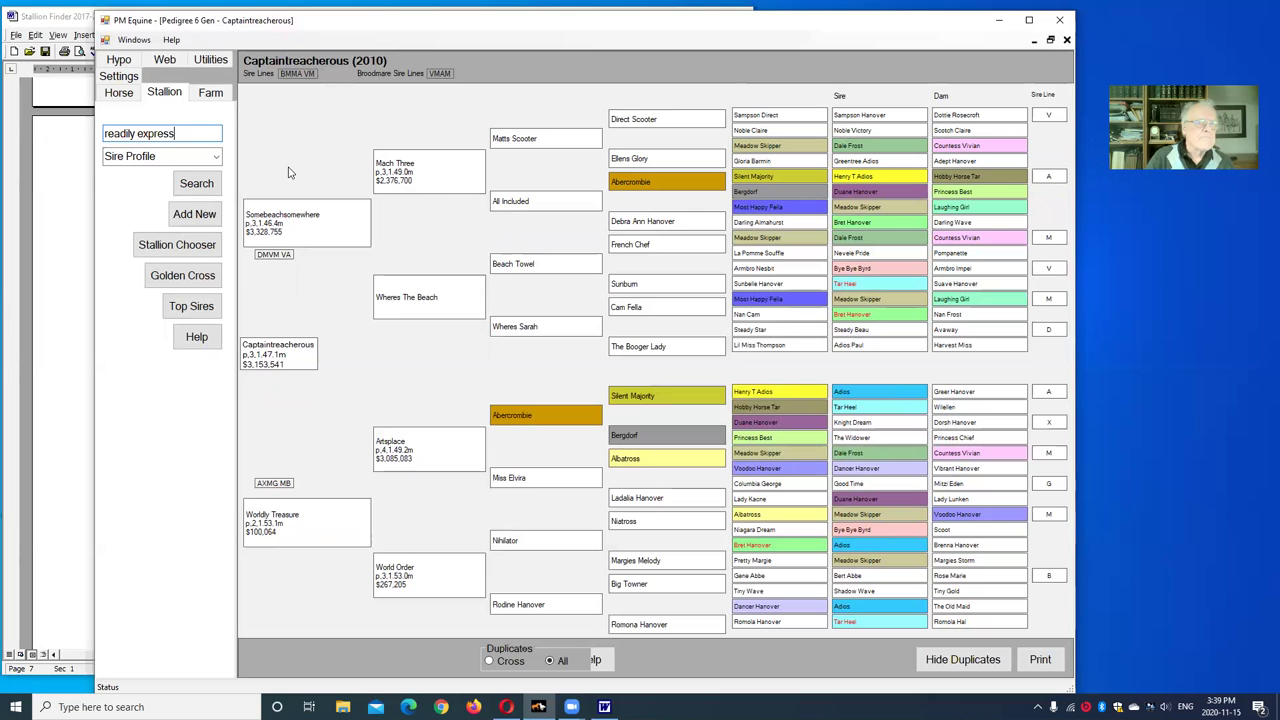
click(204, 187)
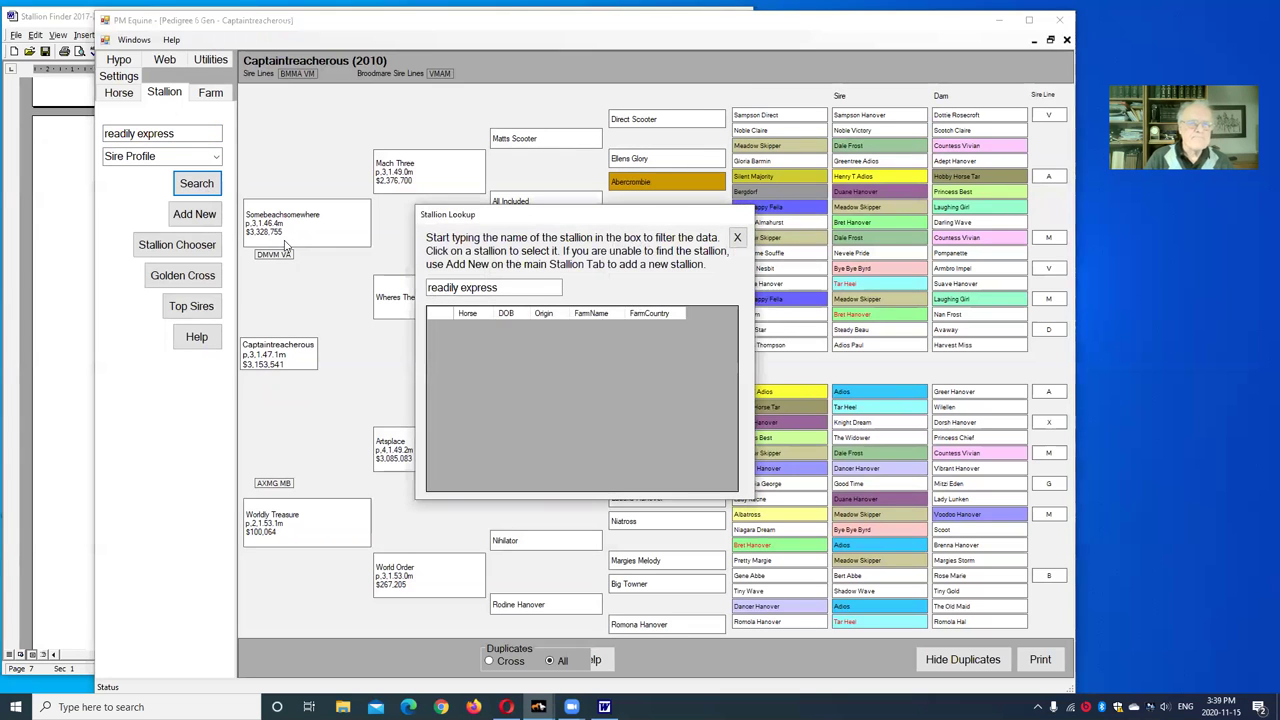
click(453, 287)
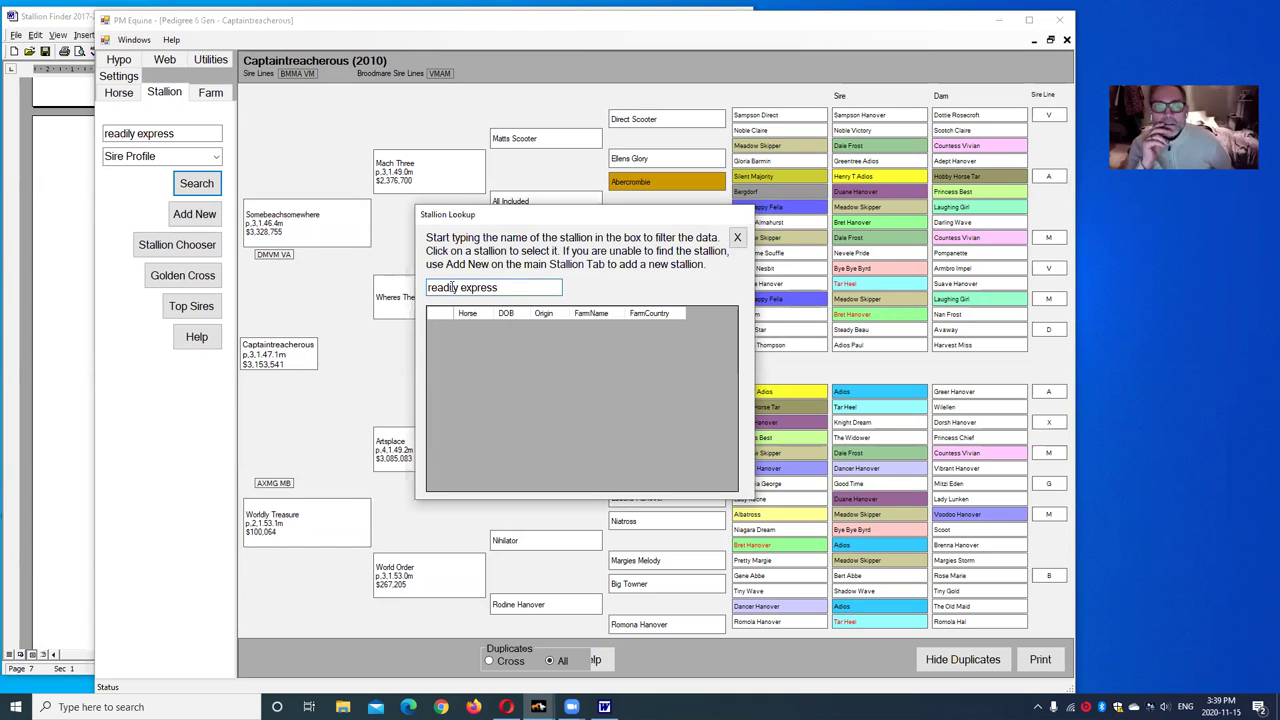
key(BackSpace)
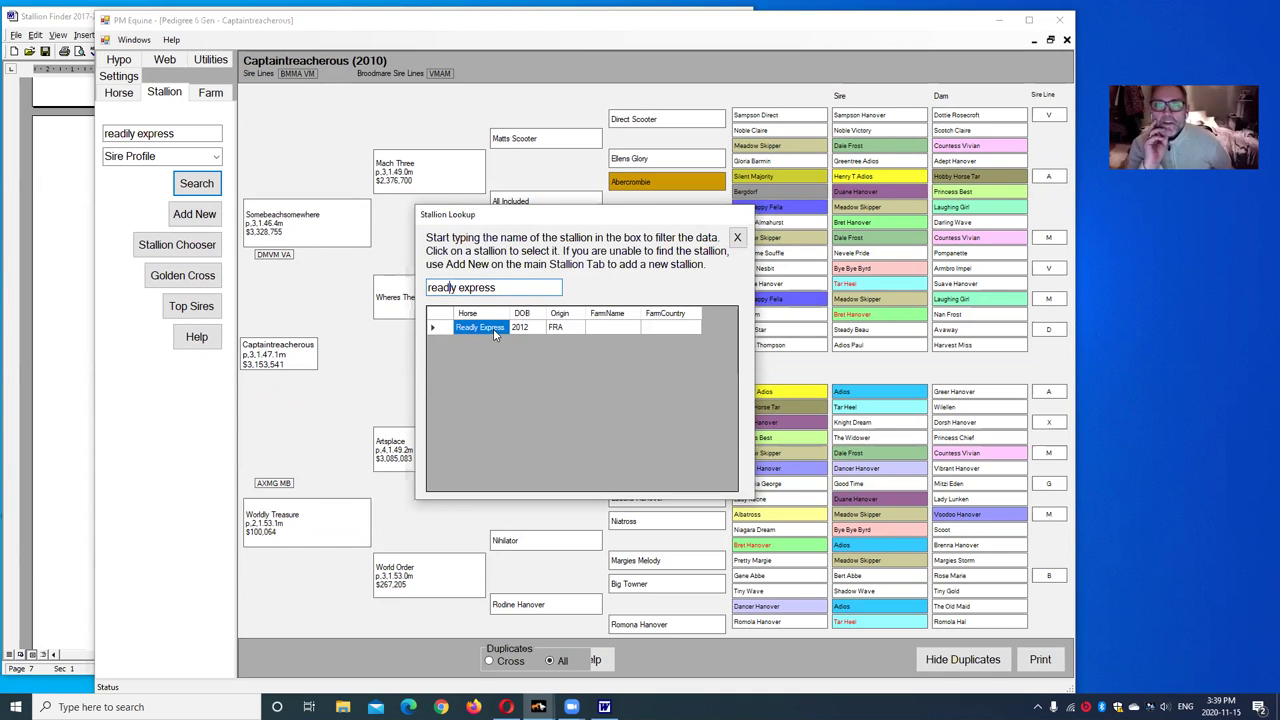
click(493, 328)
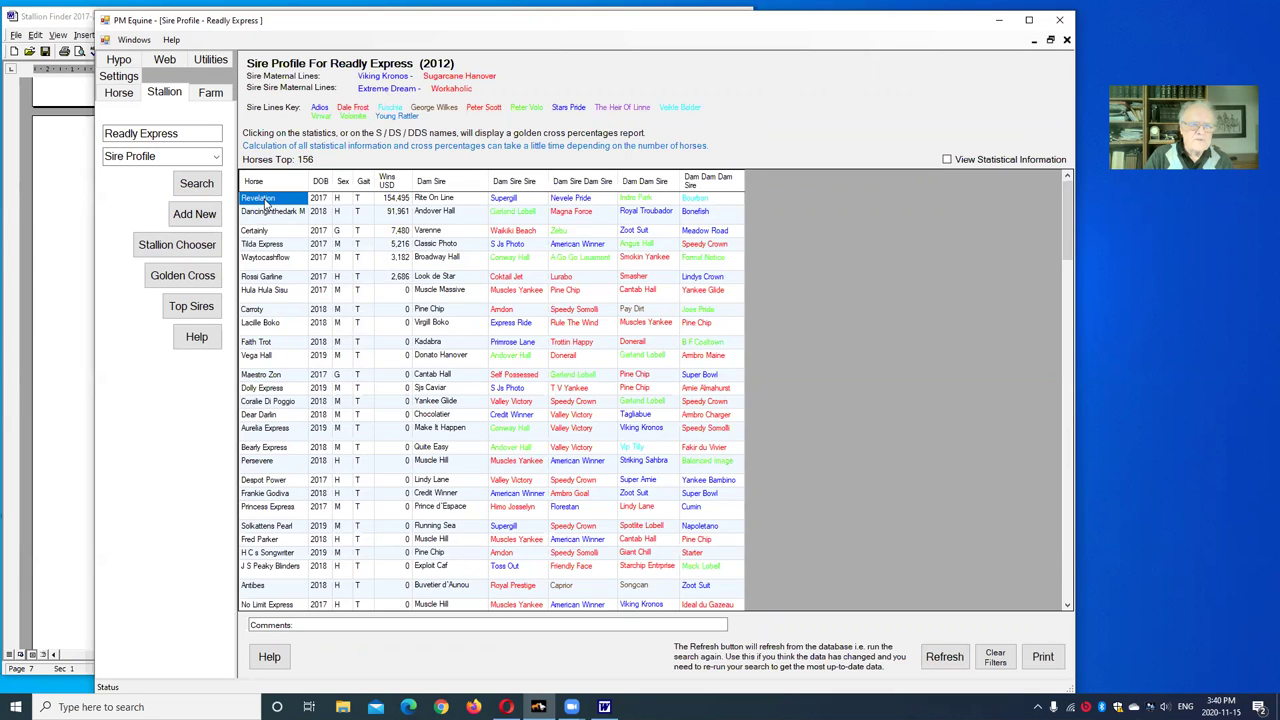
right_click(268, 200)
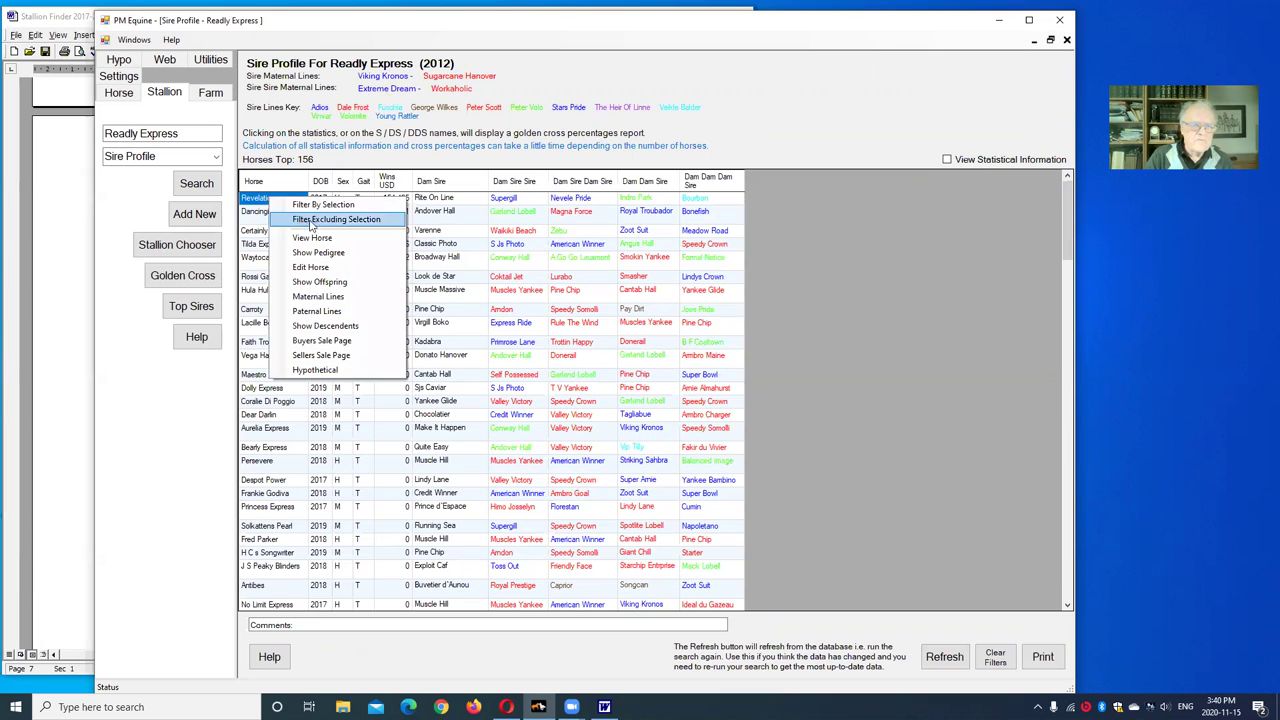
click(322, 255)
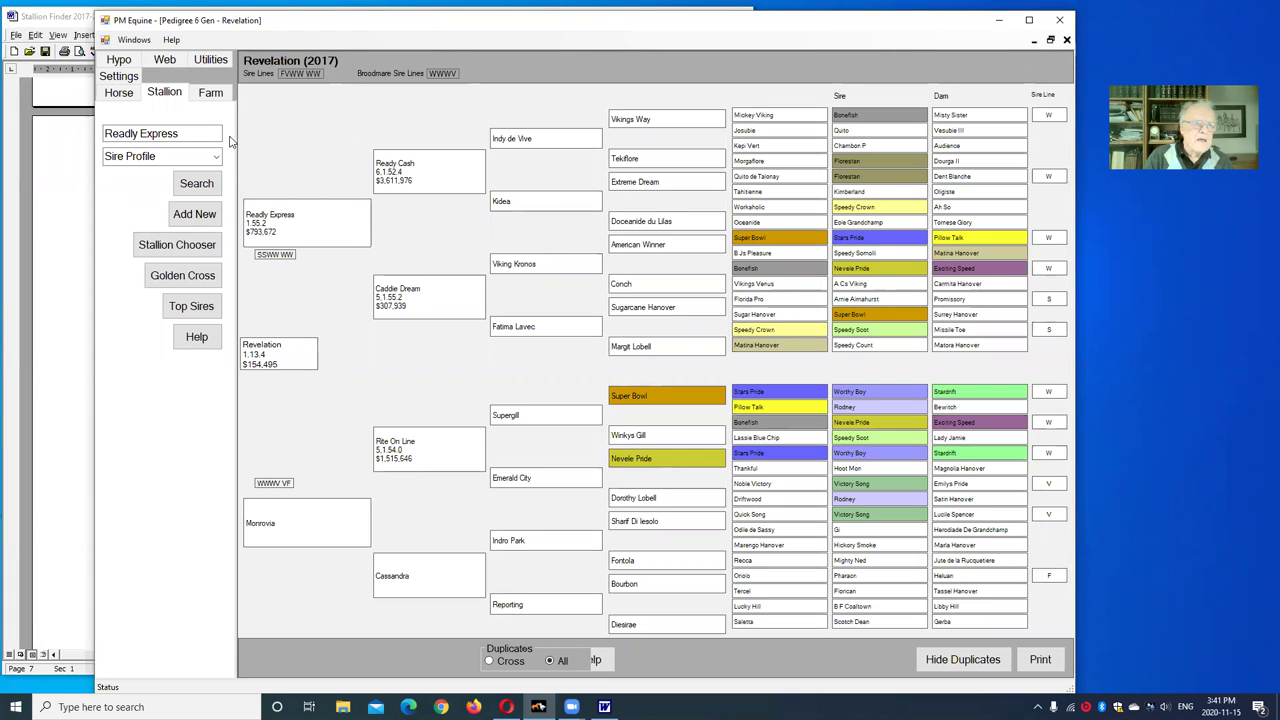
Open the sire profile of the French stallion Ready Cash (2005) and reposition the window to read its offspring table
double_click(160, 133)
key(ctrl+a)
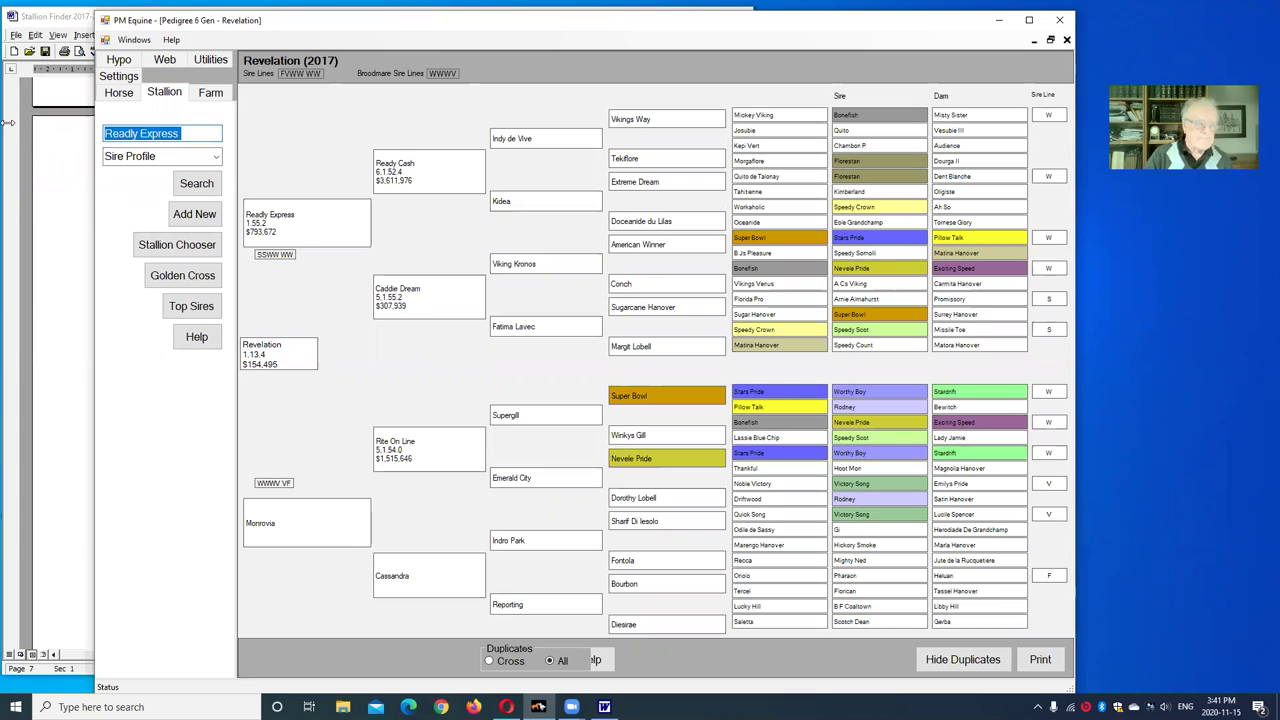
text(ready cash)
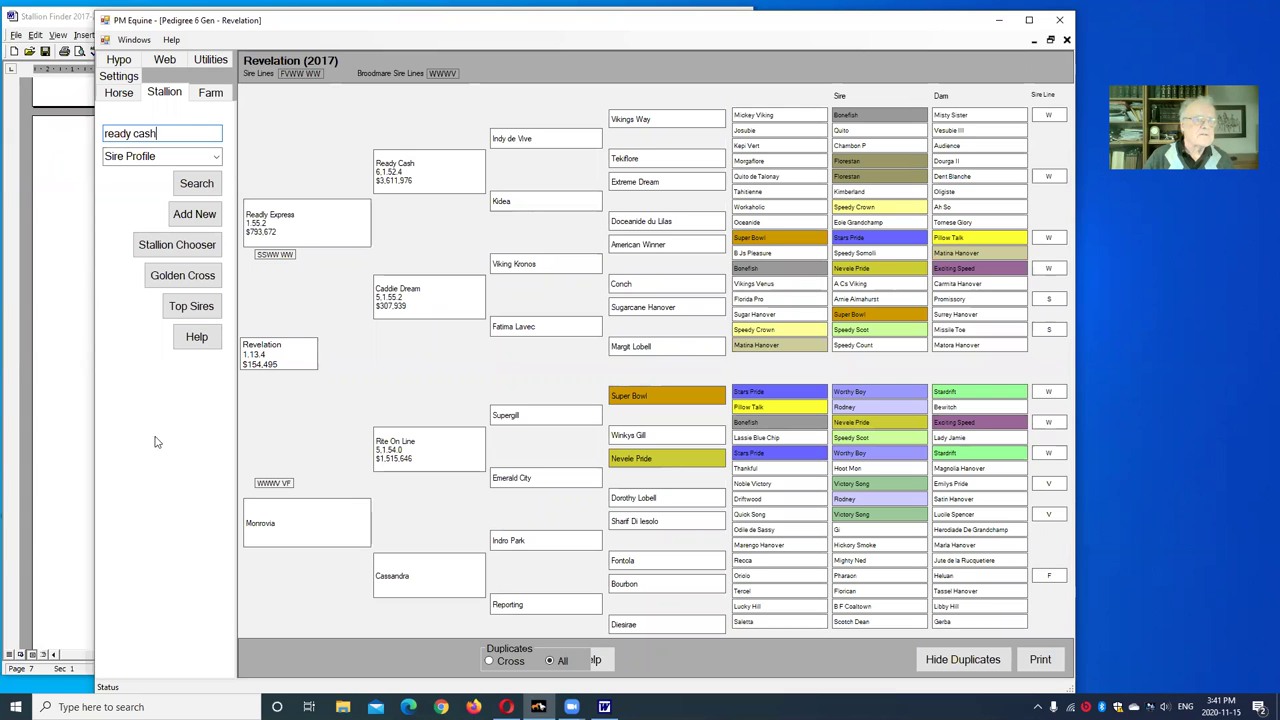
click(197, 185)
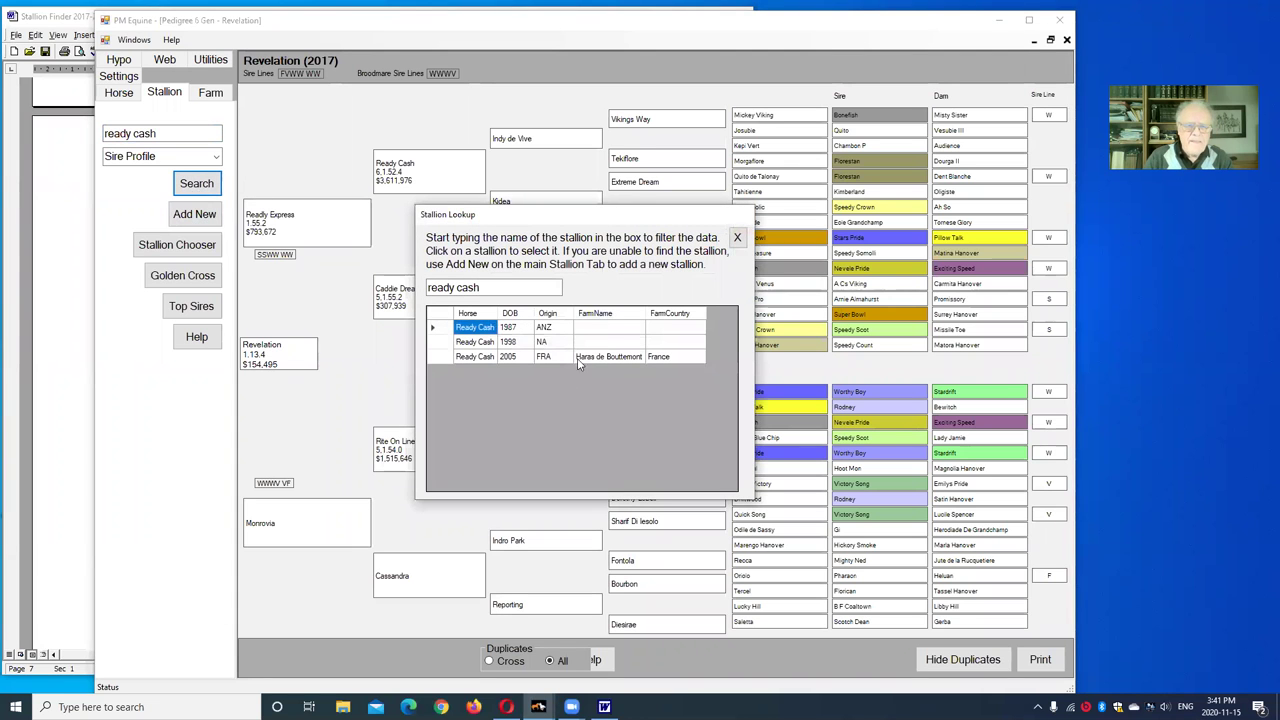
click(488, 358)
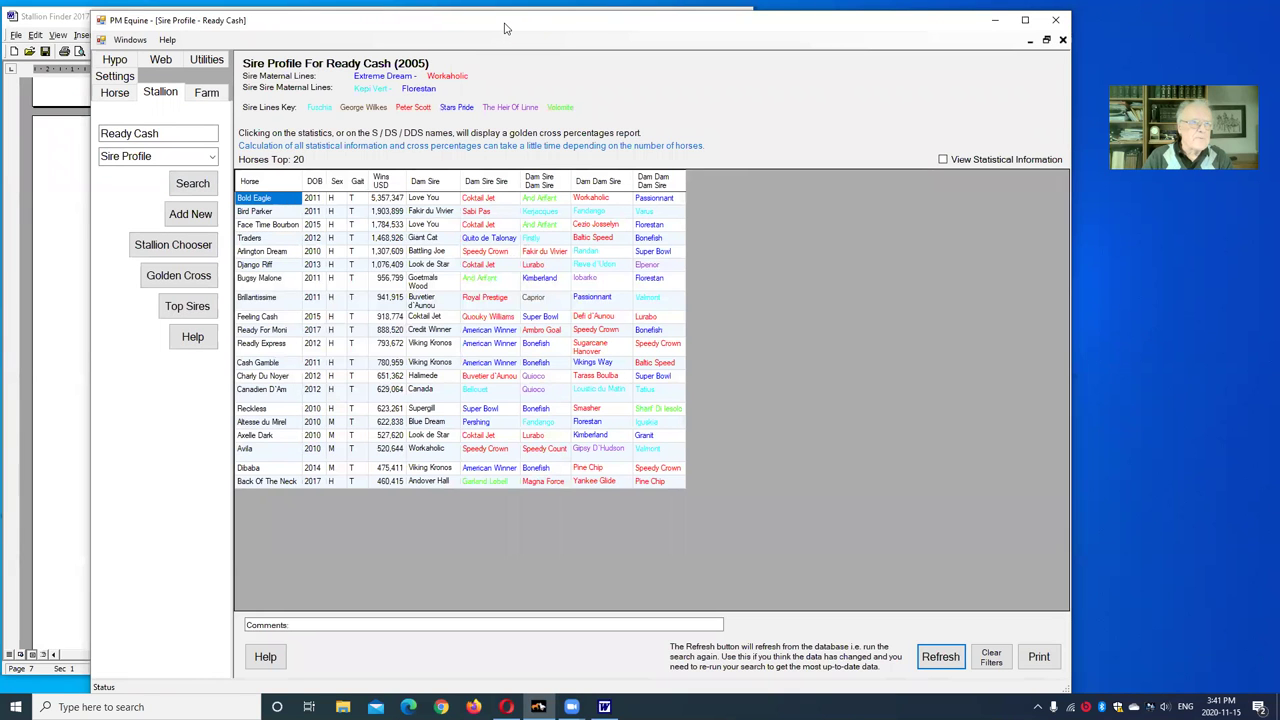
drag(505, 28, 430, 23)
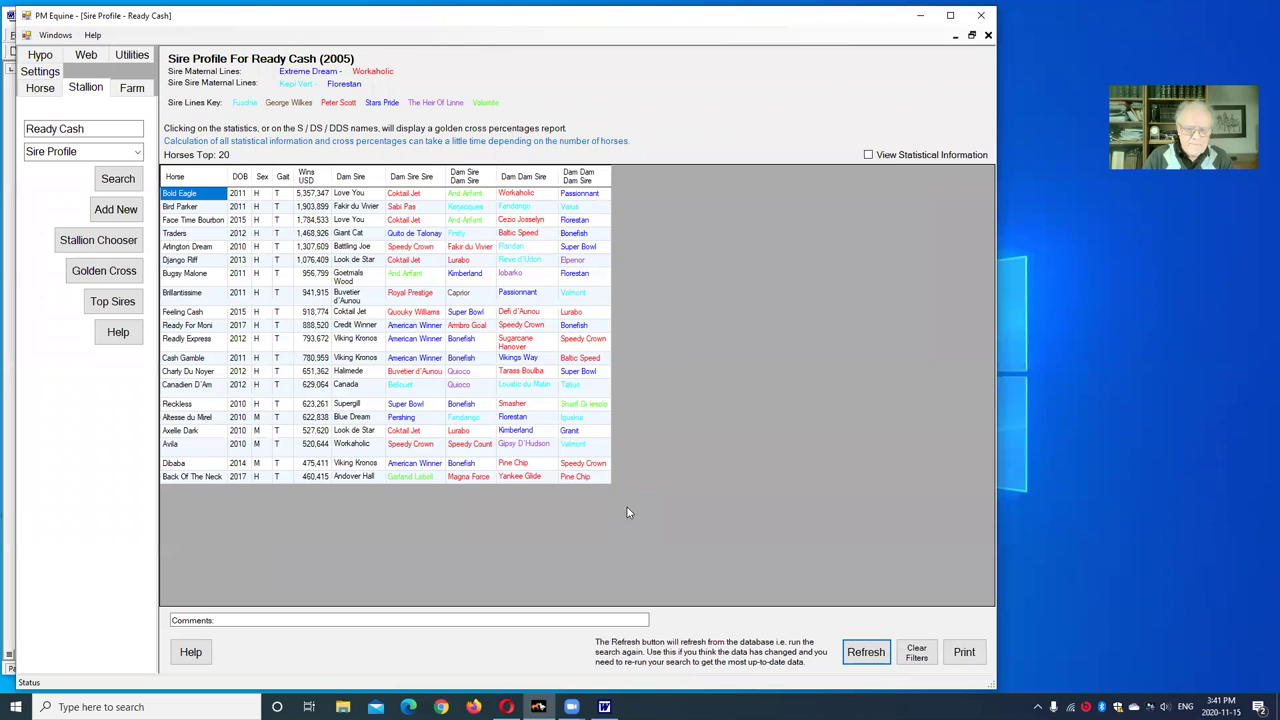
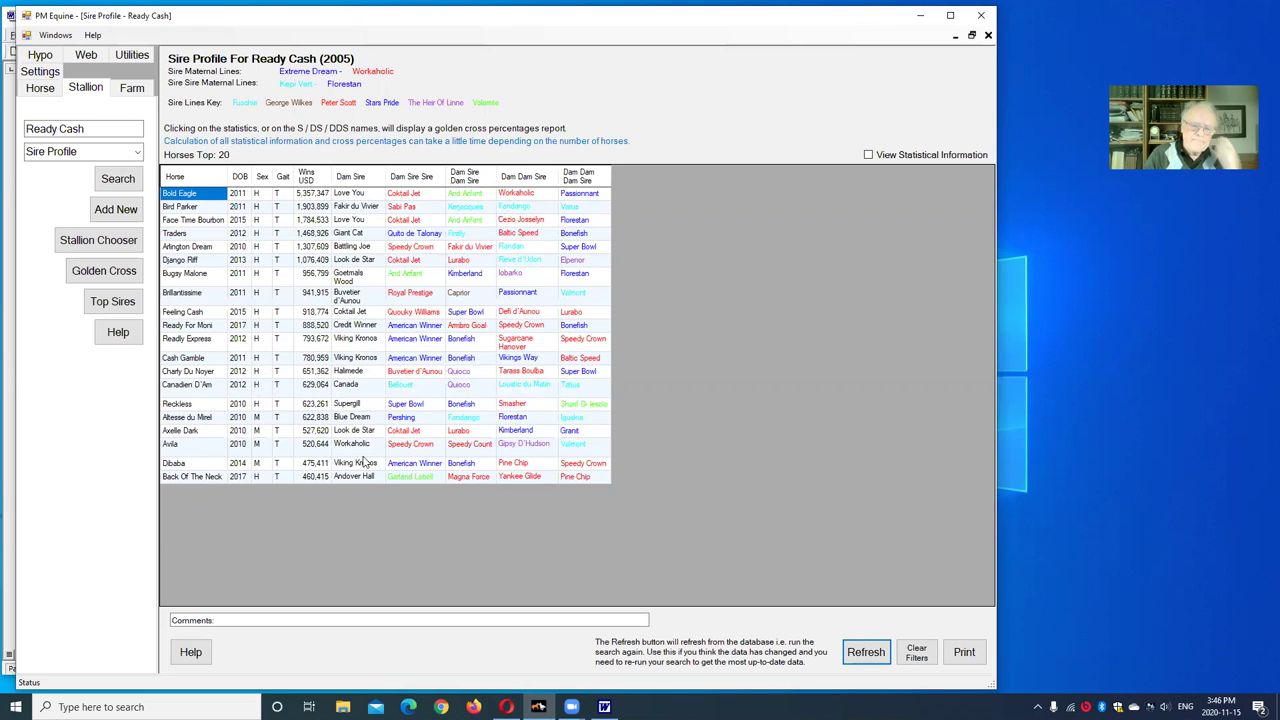
List the offspring of Bold Eagle from the Ready Cash profile and show the pedigree of Green Grass
right_click(184, 191)
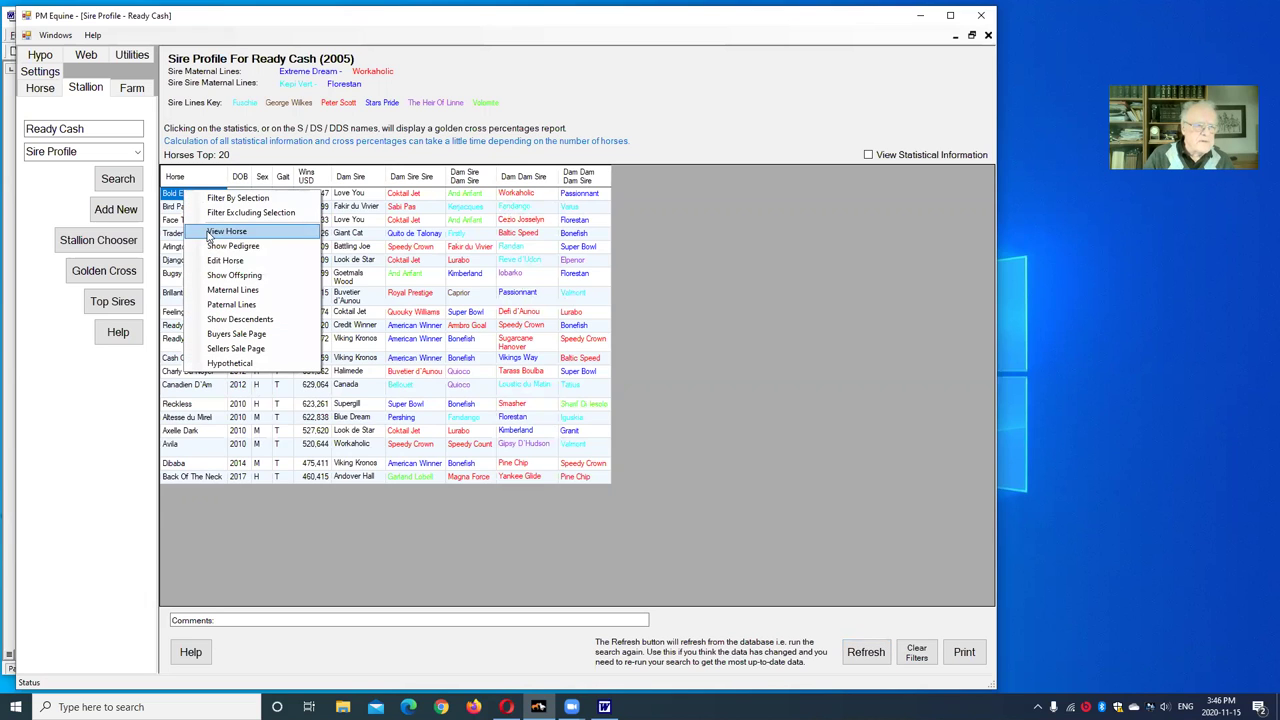
click(241, 276)
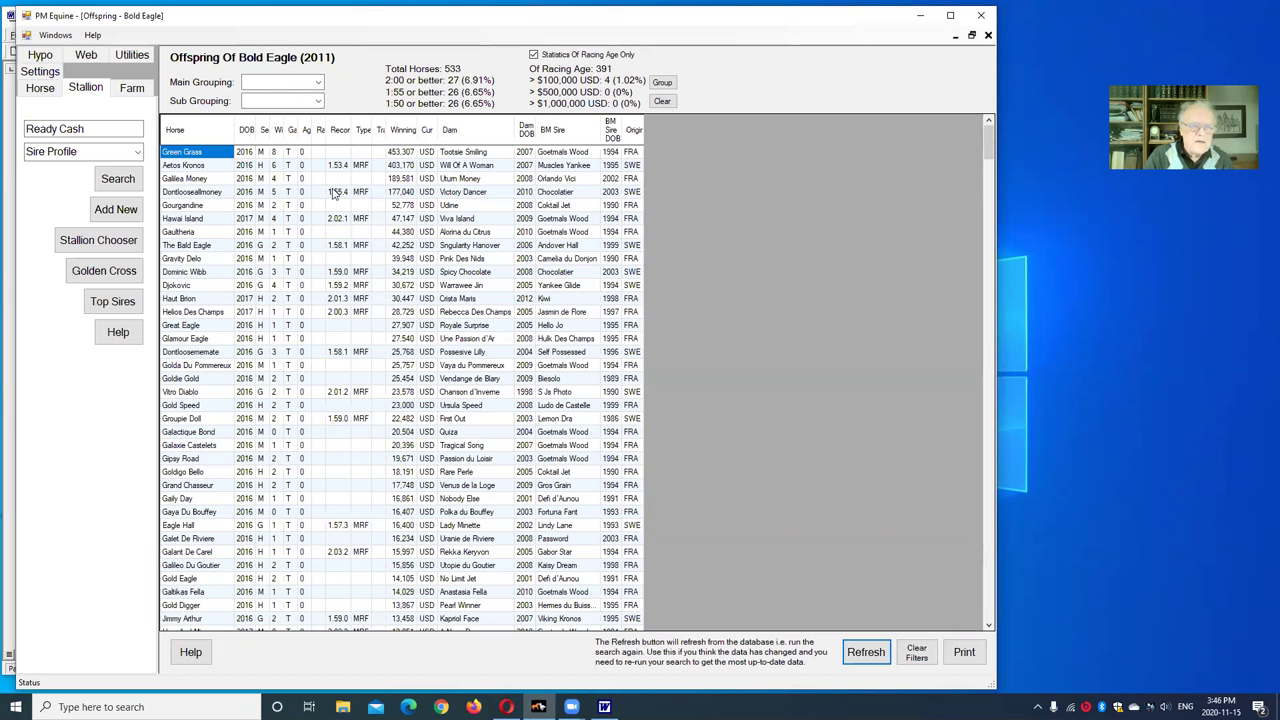
right_click(202, 152)
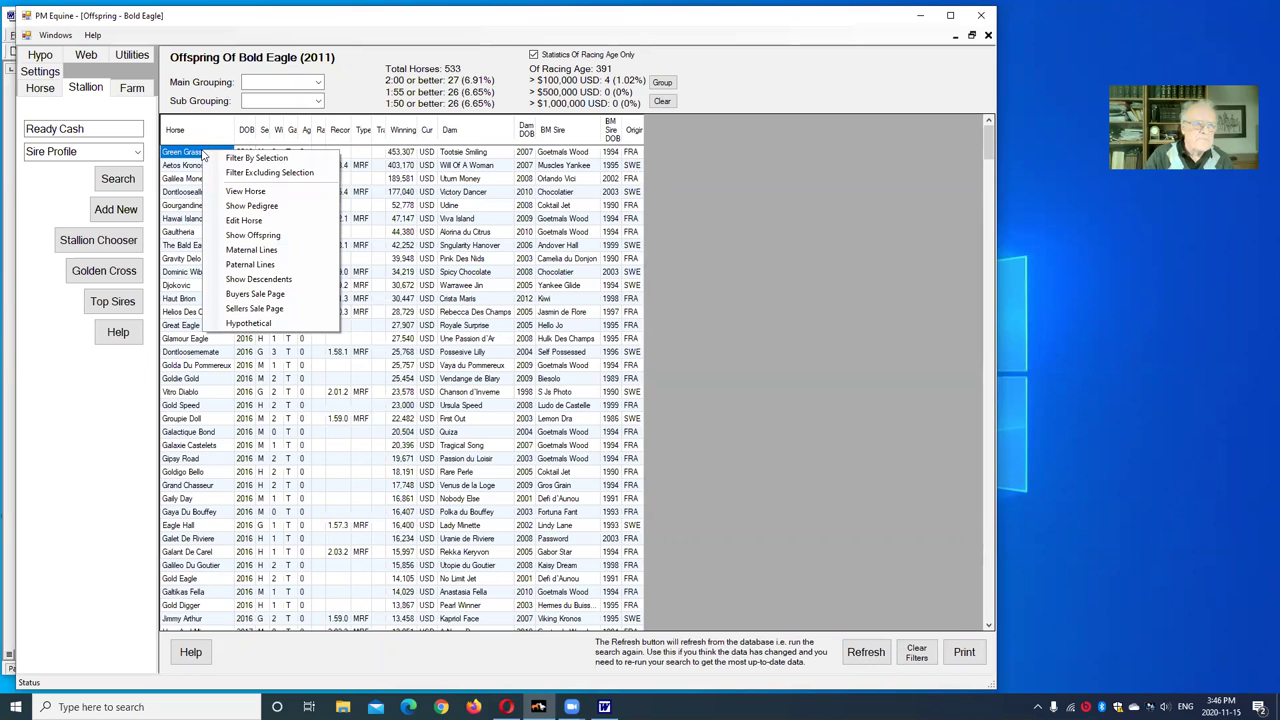
click(272, 205)
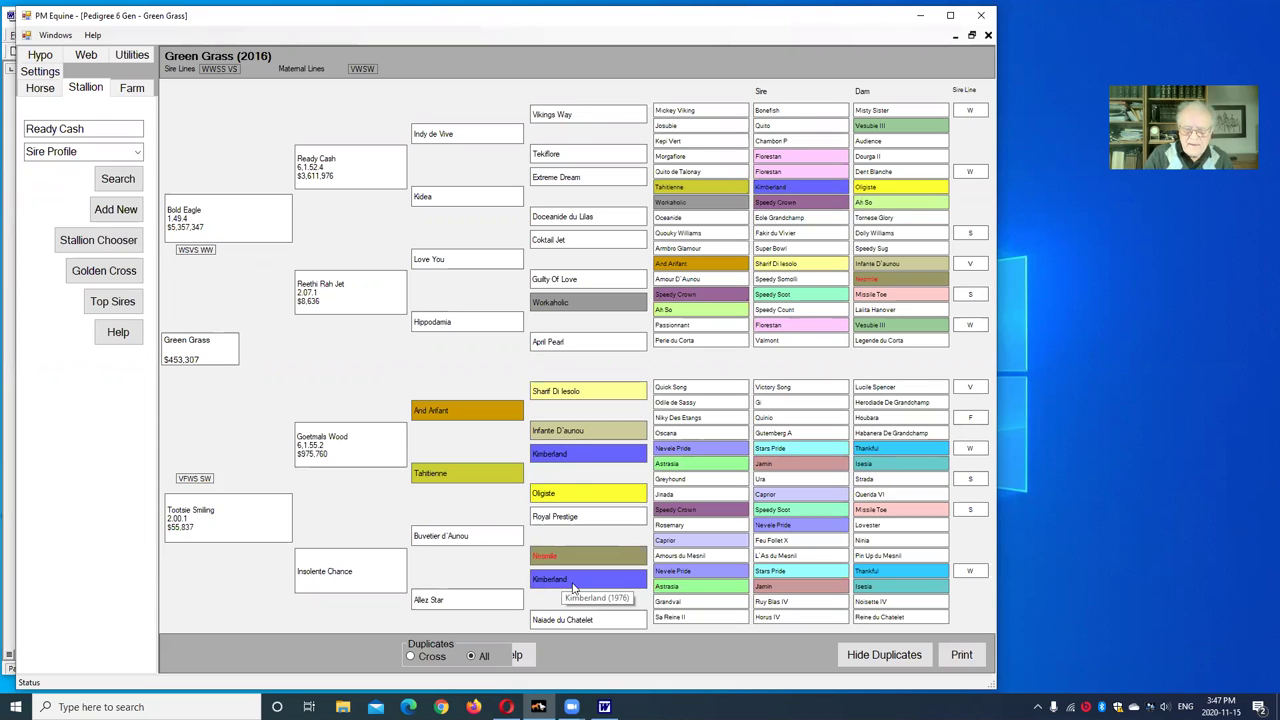
Examine the pedigree of the ancestor Jamin from the Green Grass pedigree and close it
right_click(768, 591)
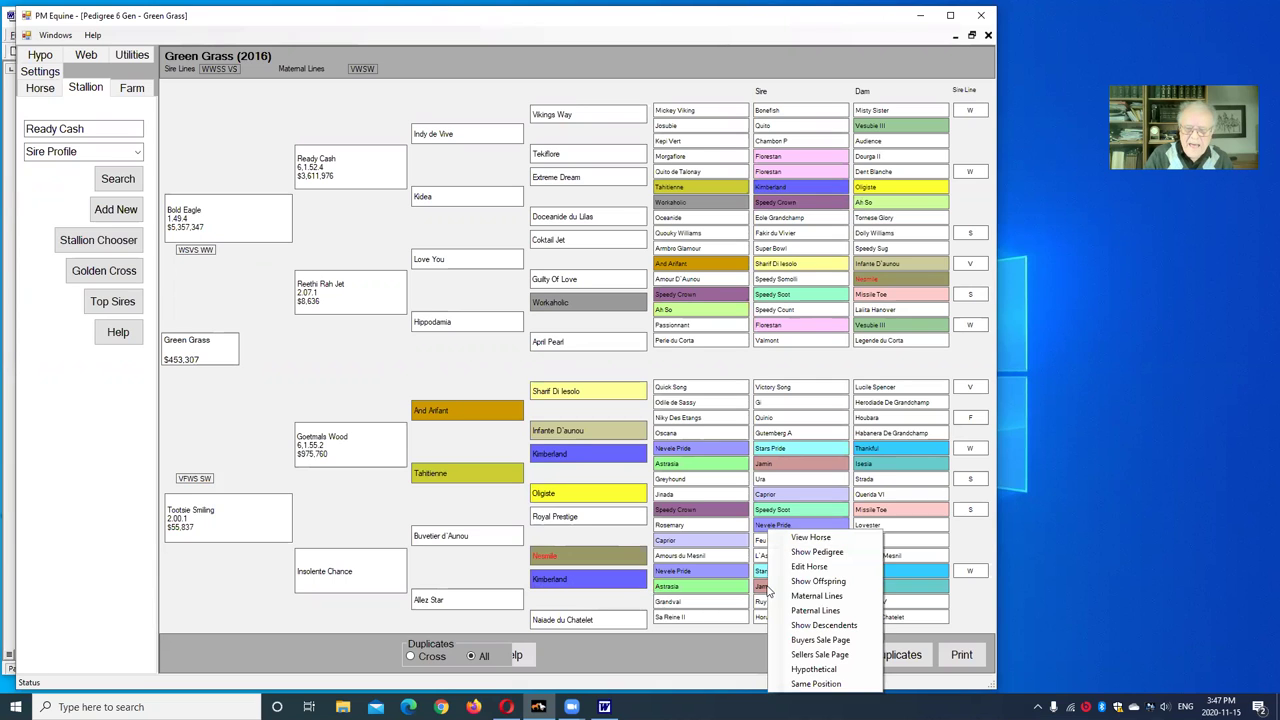
click(822, 553)
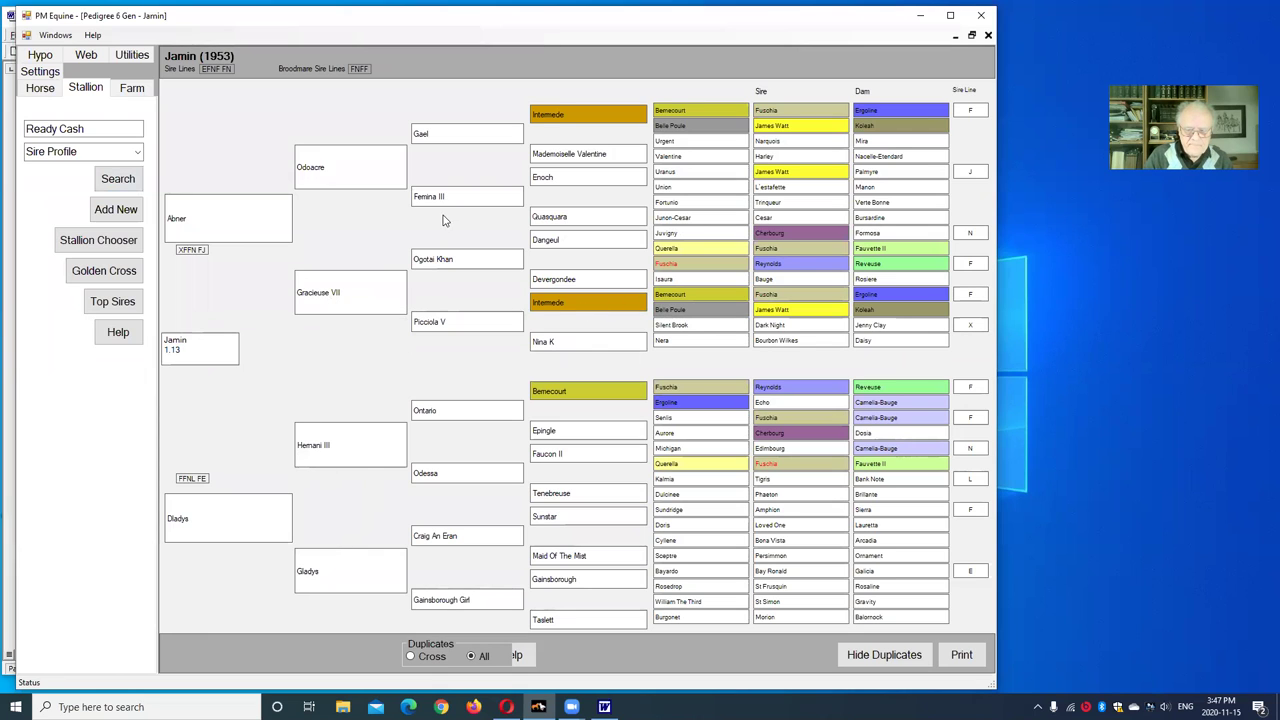
click(988, 36)
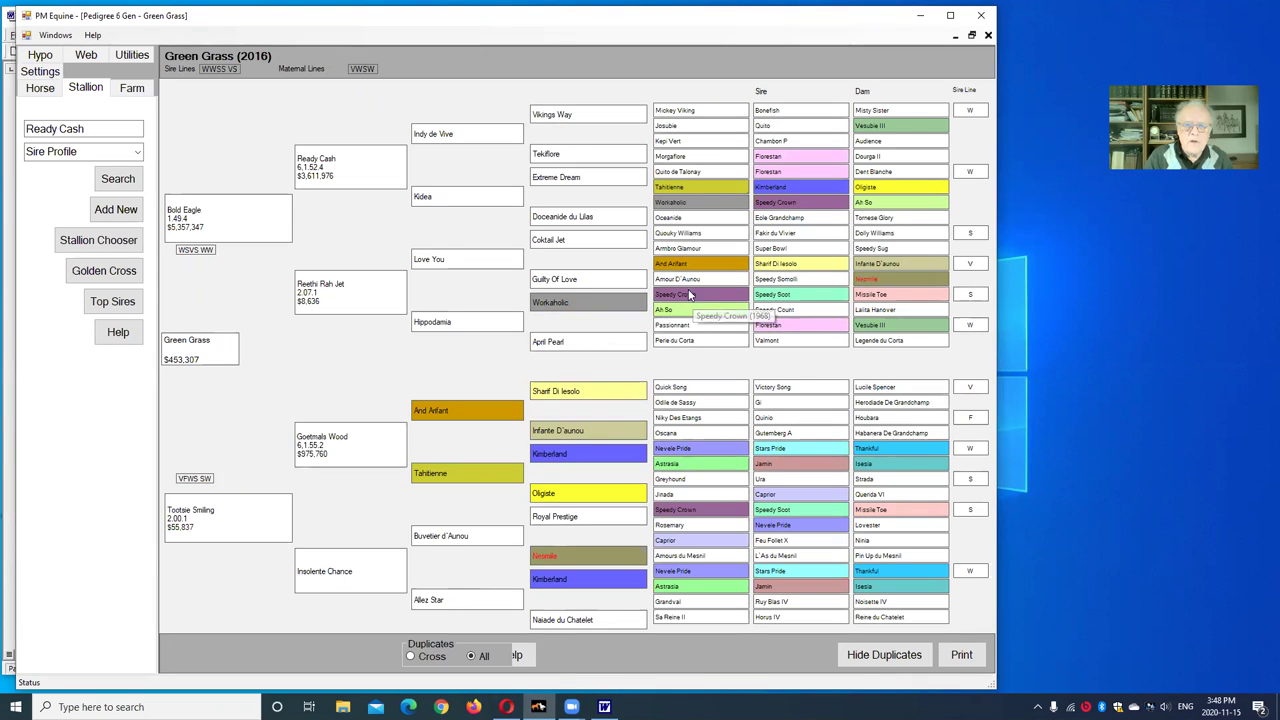
Examine the pedigrees of Florestan and its ancestor Uranie, and close back to the Bold Eagle offspring list
right_click(765, 326)
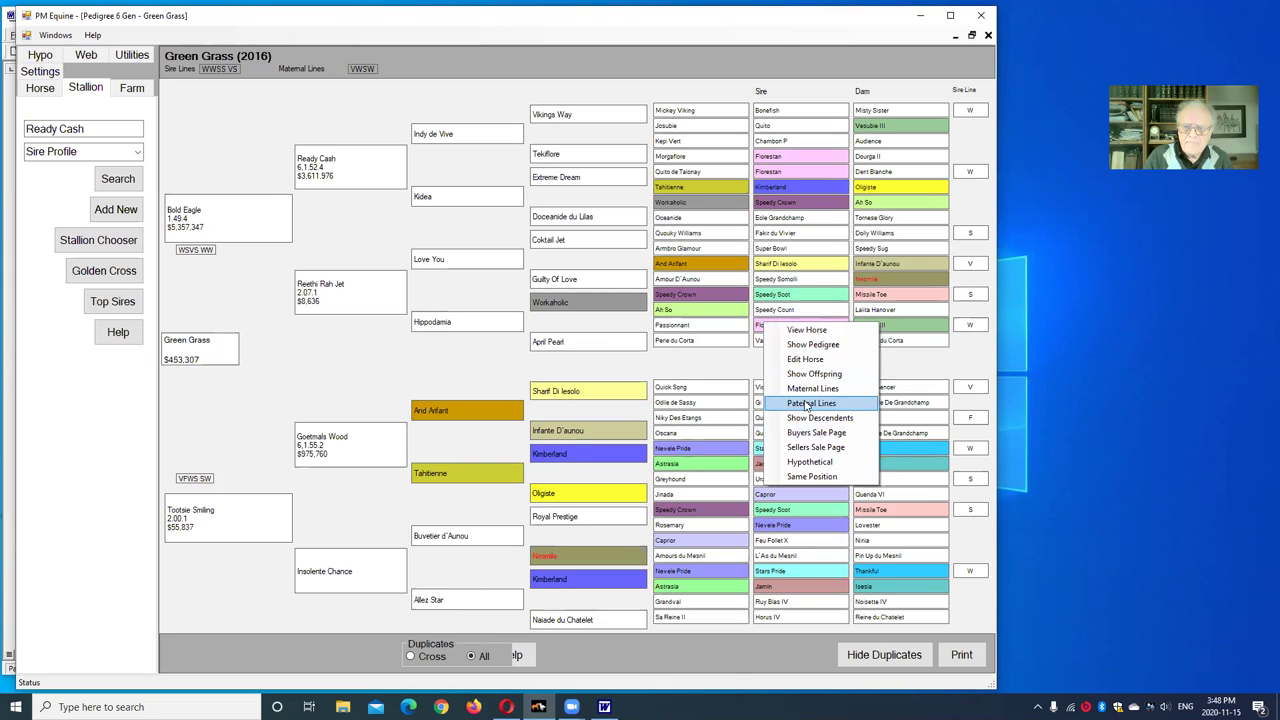
click(818, 345)
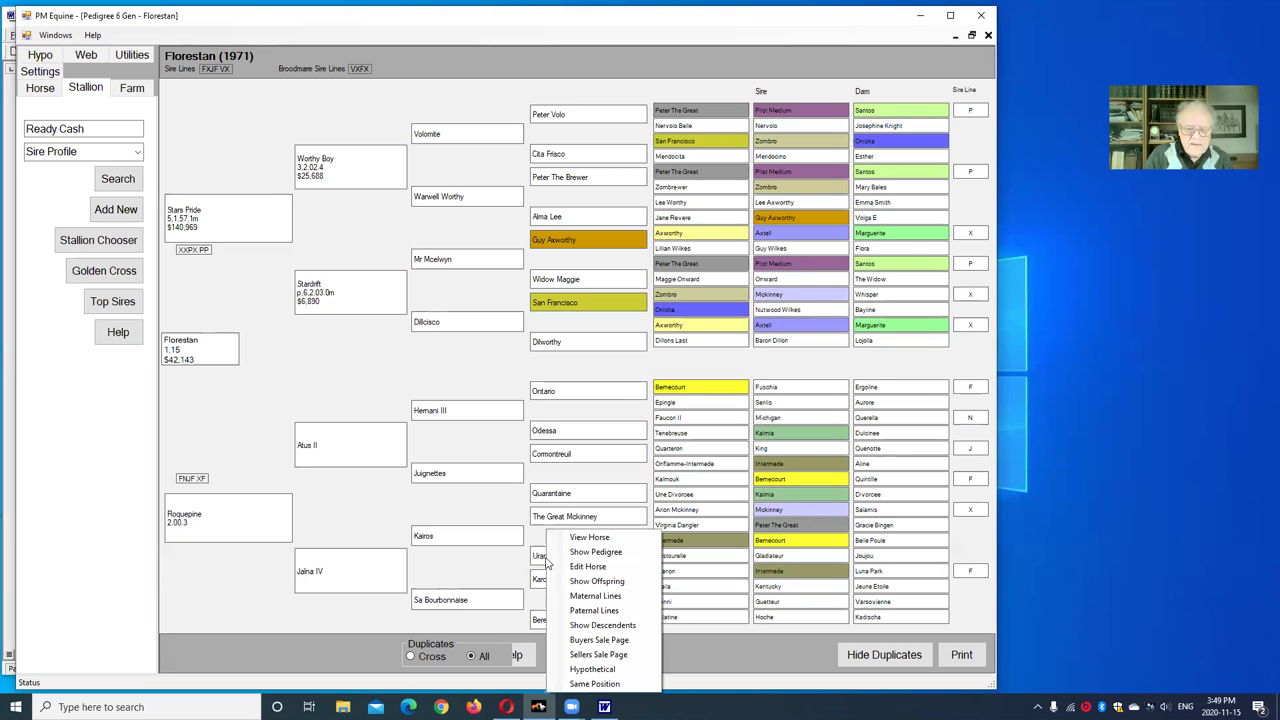
click(598, 552)
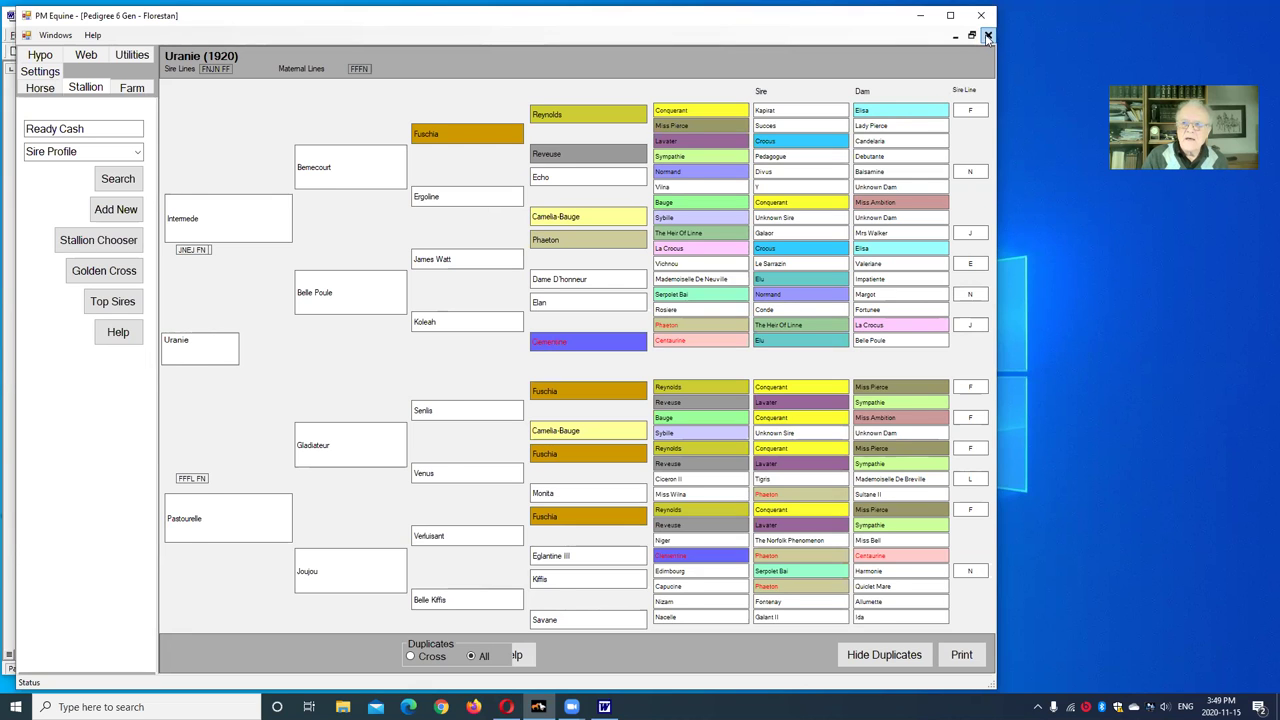
click(987, 36)
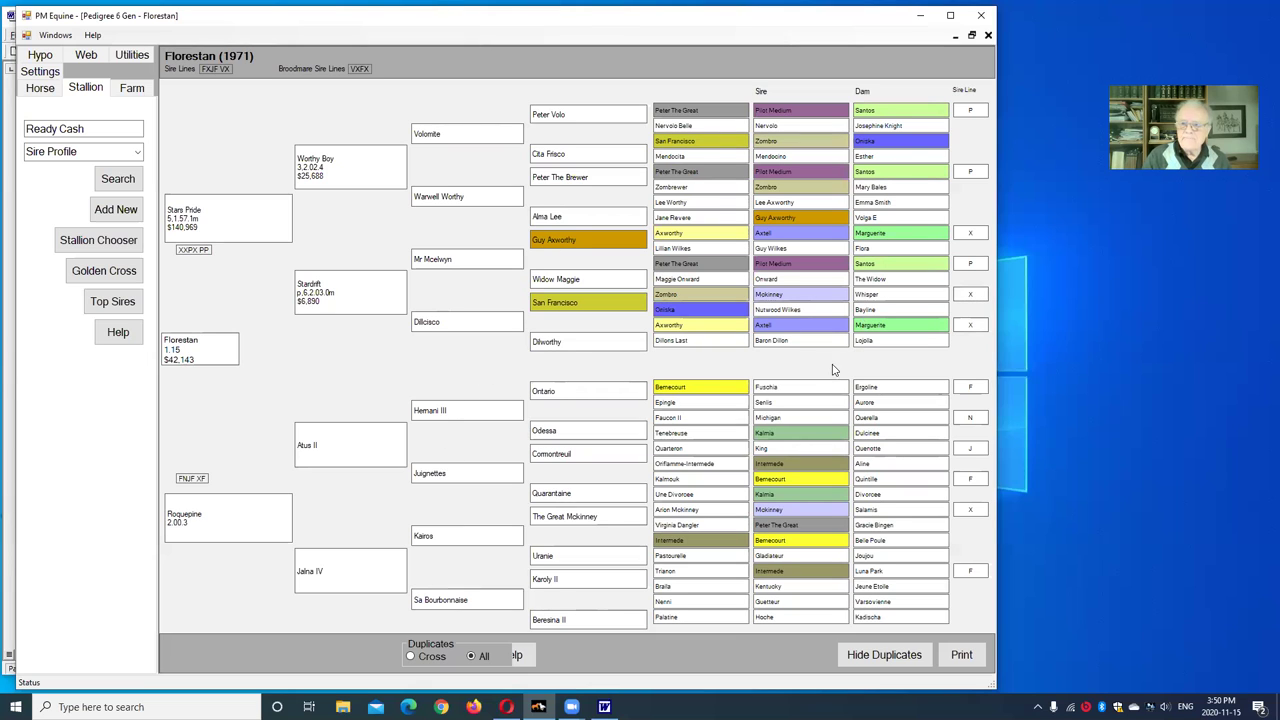
click(988, 35)
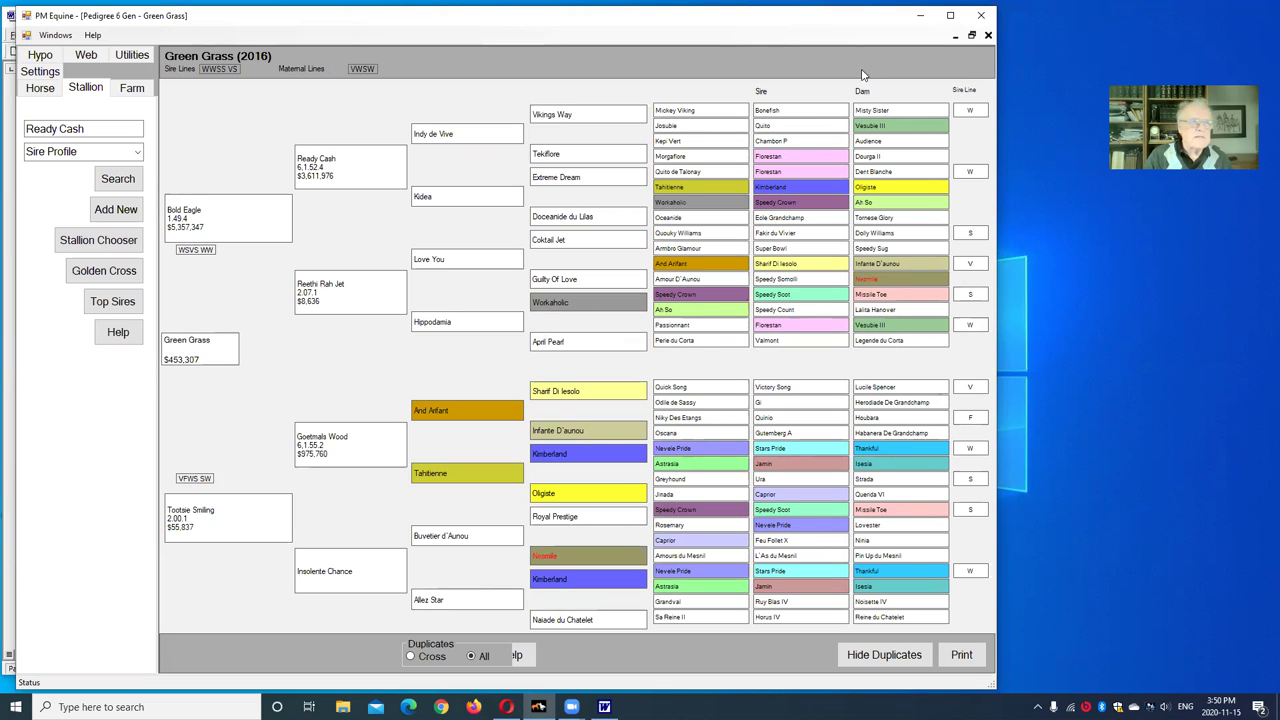
click(988, 35)
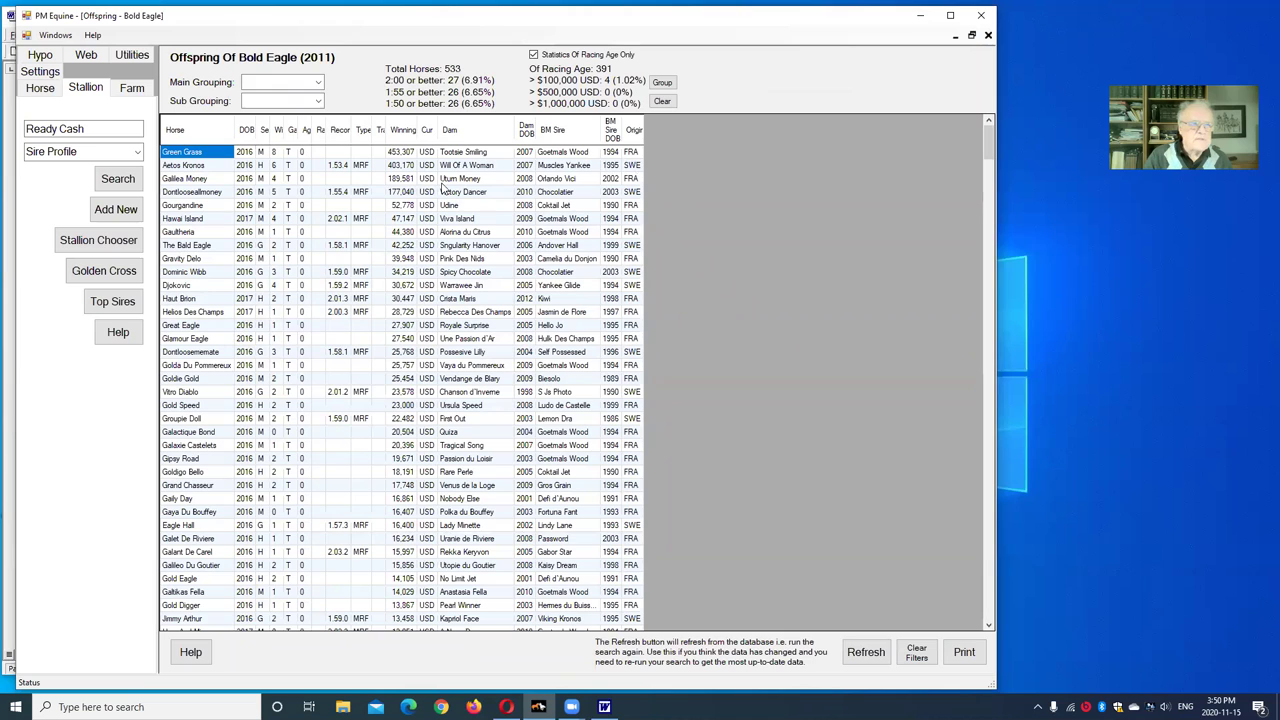
Show the pedigree of Aetos Kronos from the Bold Eagle offspring and list the offspring of its dam Will Of A Woman
click(198, 166)
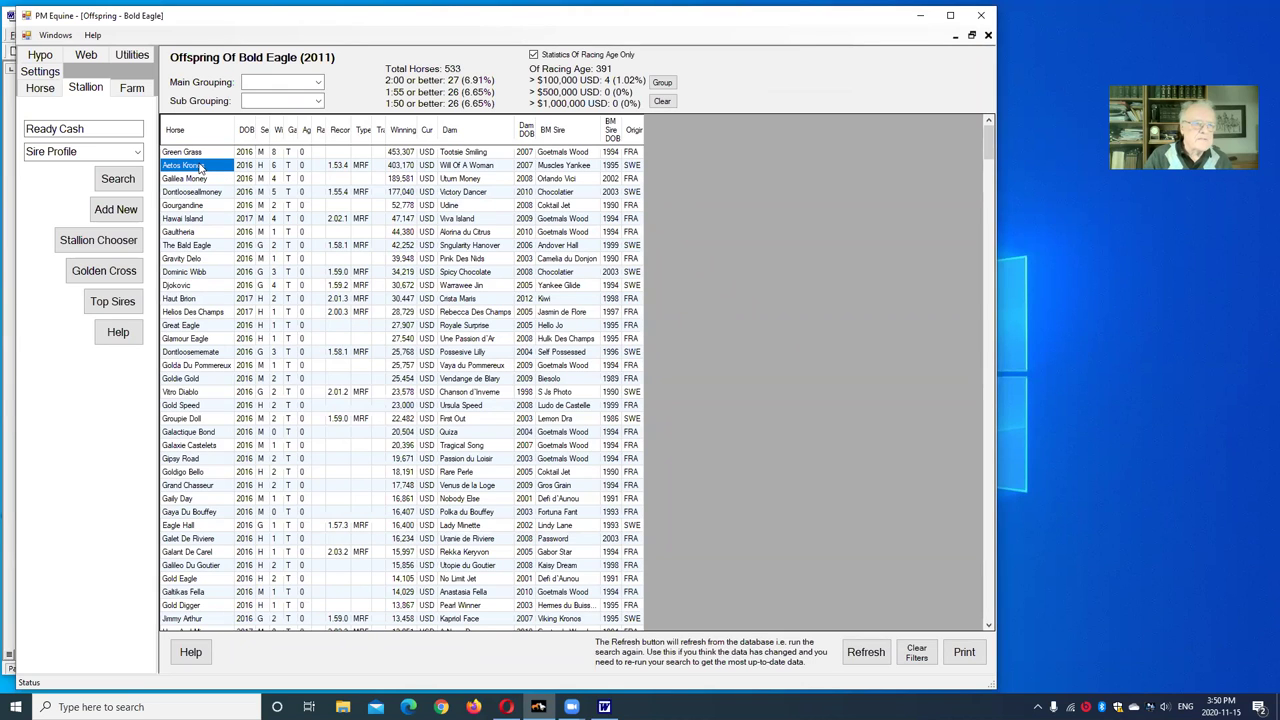
right_click(200, 168)
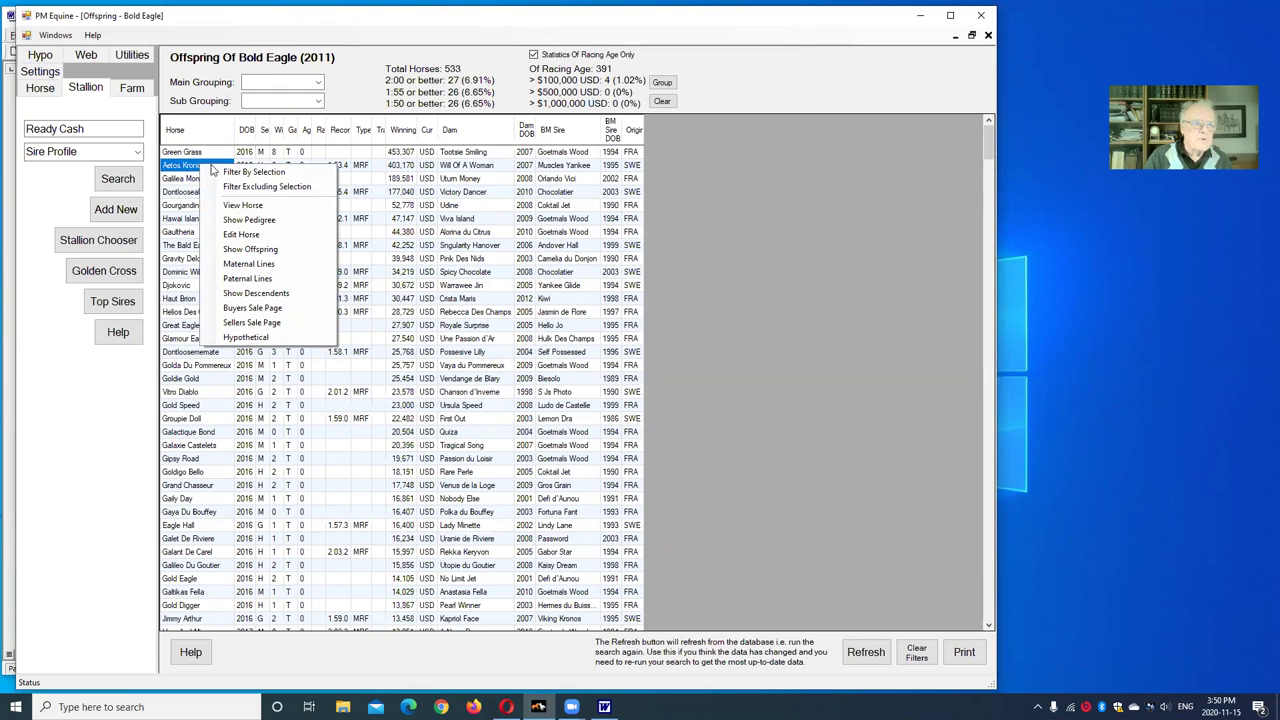
click(264, 221)
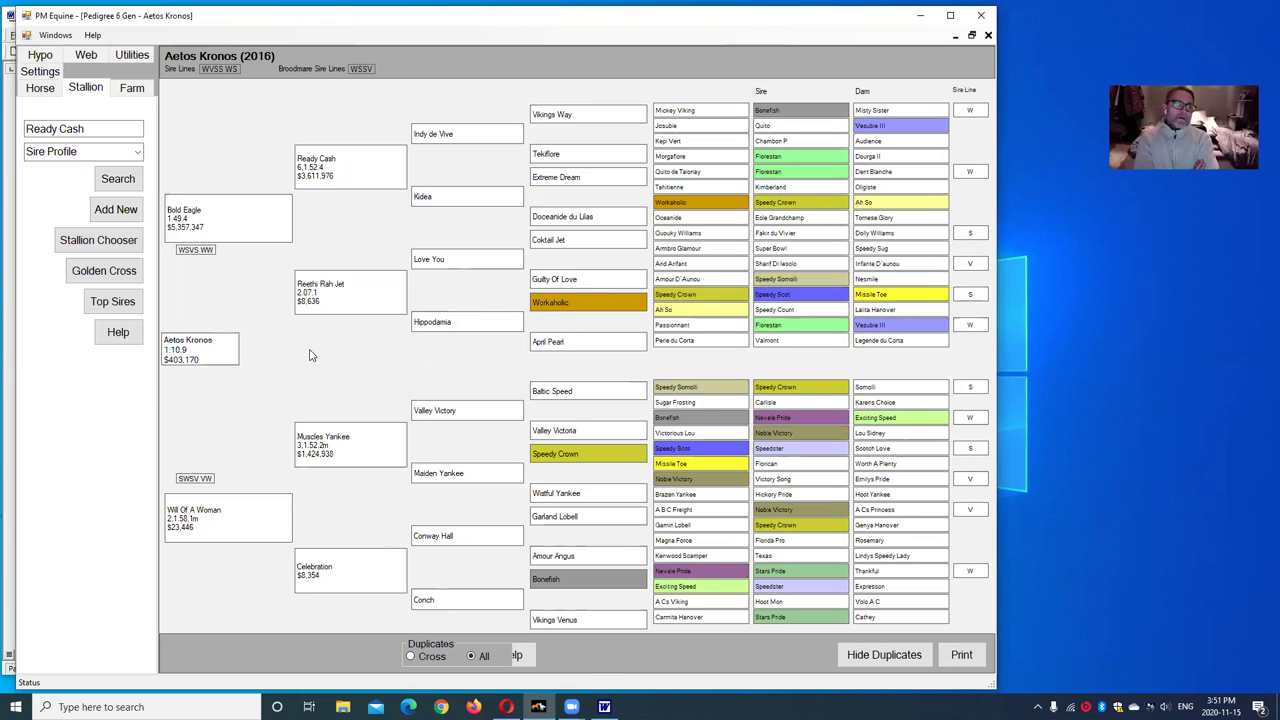
right_click(210, 514)
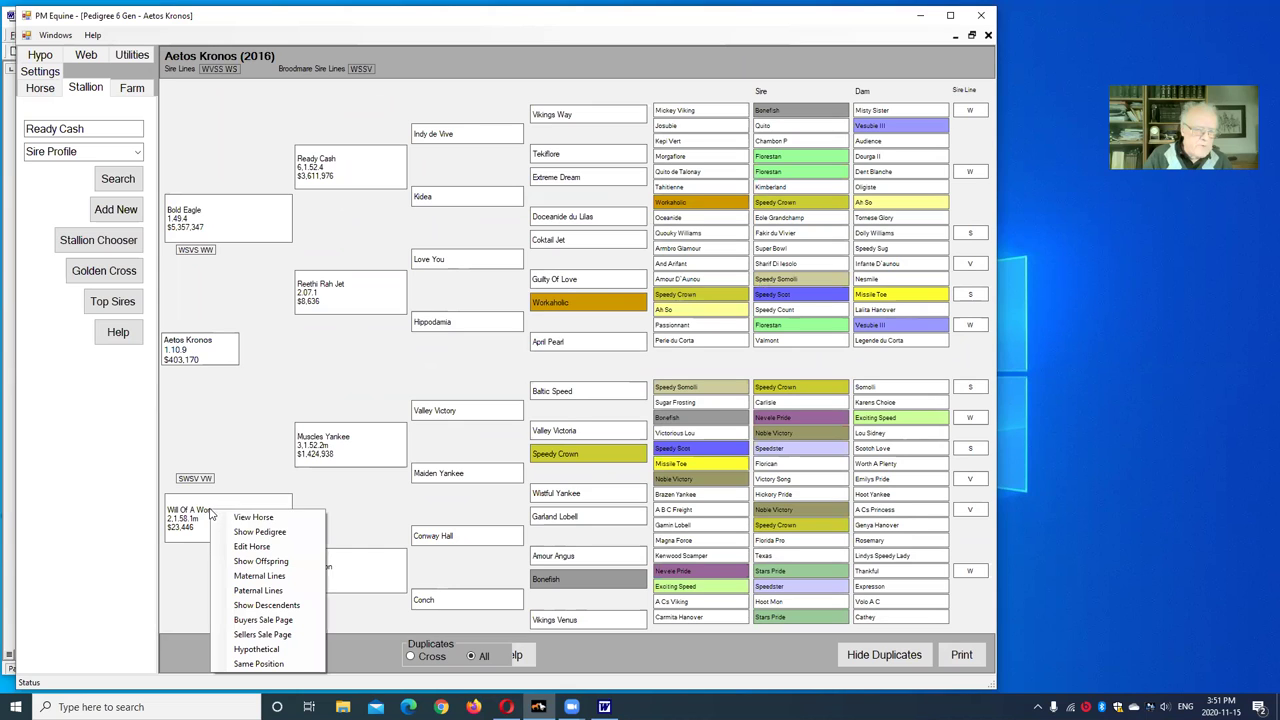
click(280, 562)
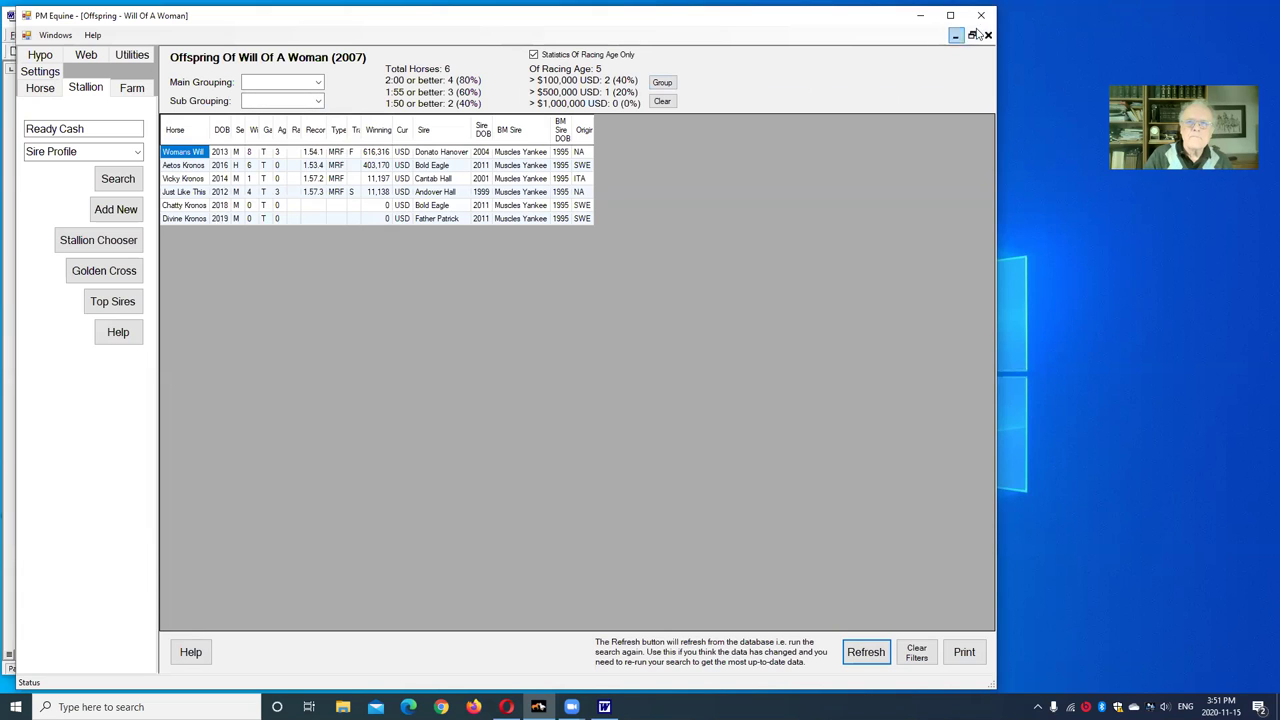
Search the horses for High Flyer, show the pedigree of the one born in 2017, and highlight only cross duplicates
drag(108, 130, 6, 129)
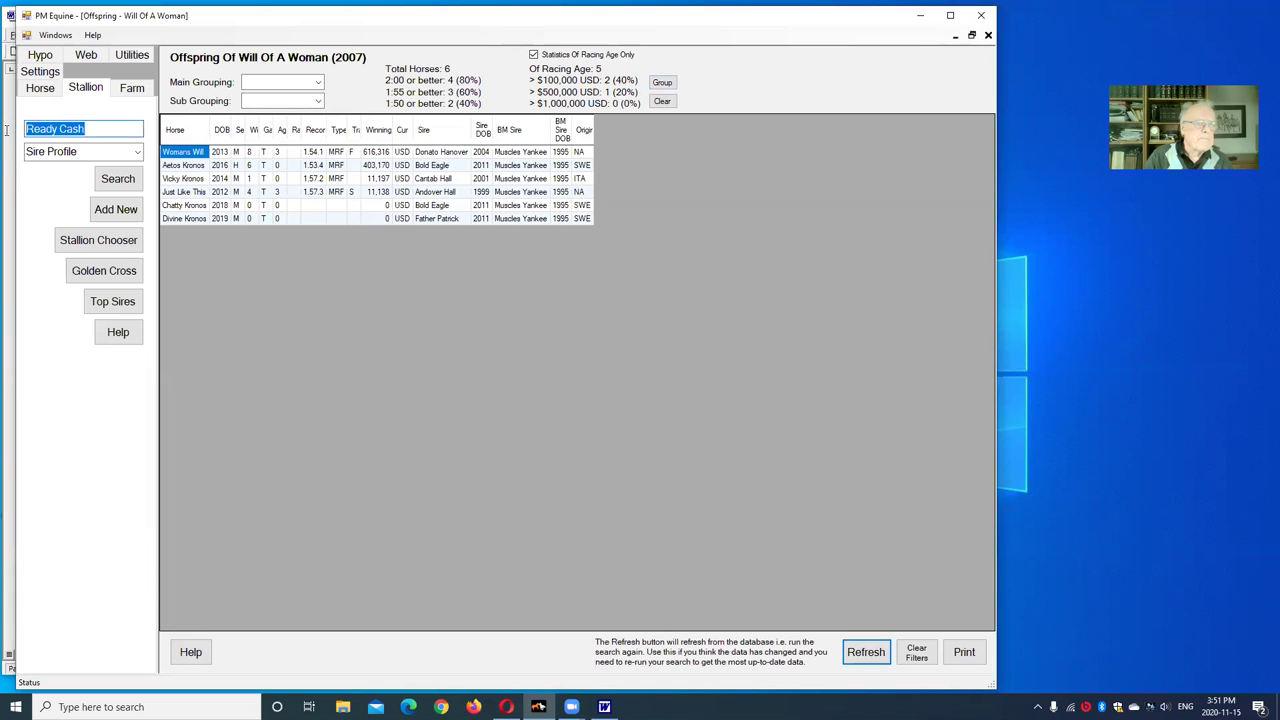
click(42, 88)
drag(124, 132, 8, 134)
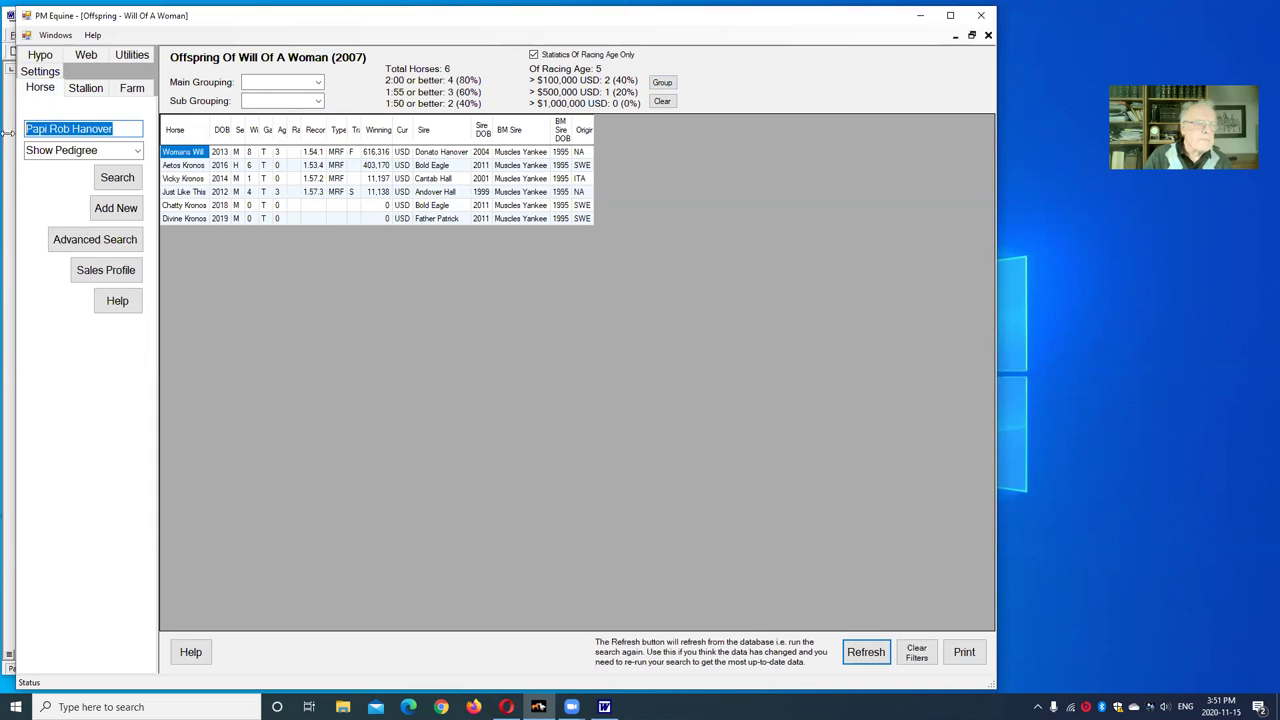
text(high )
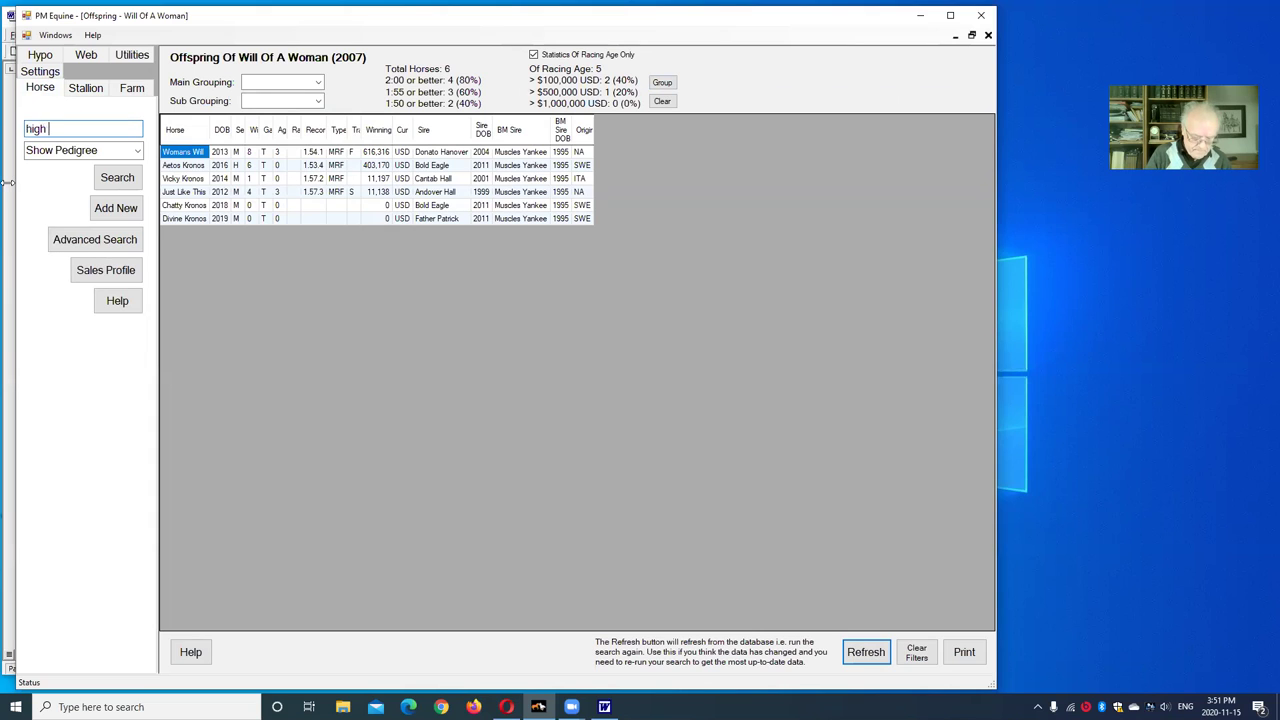
text(flyer)
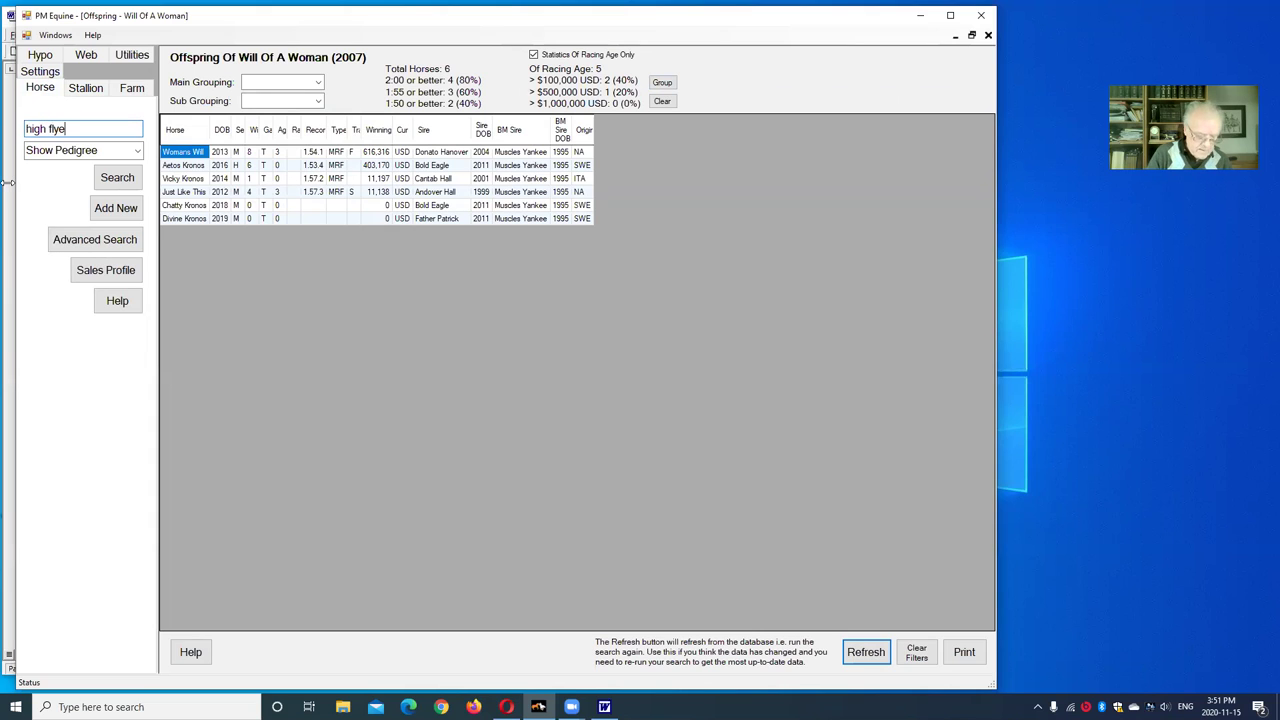
click(117, 178)
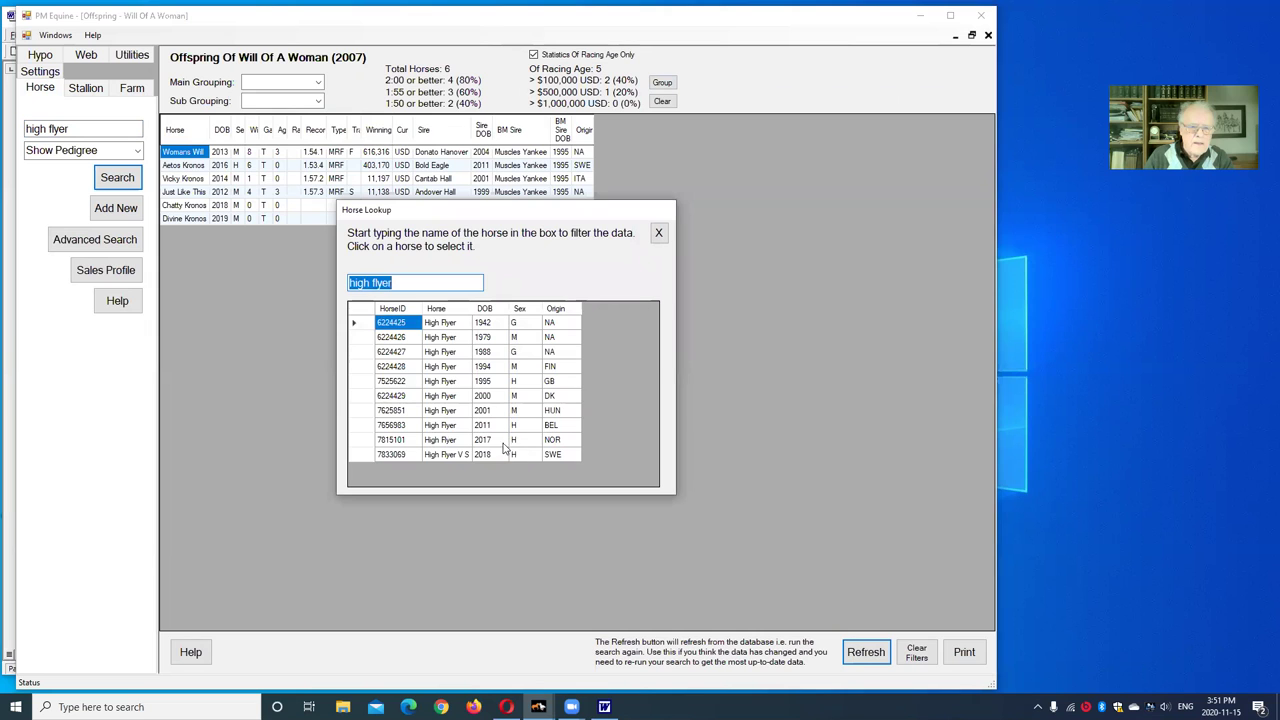
click(447, 441)
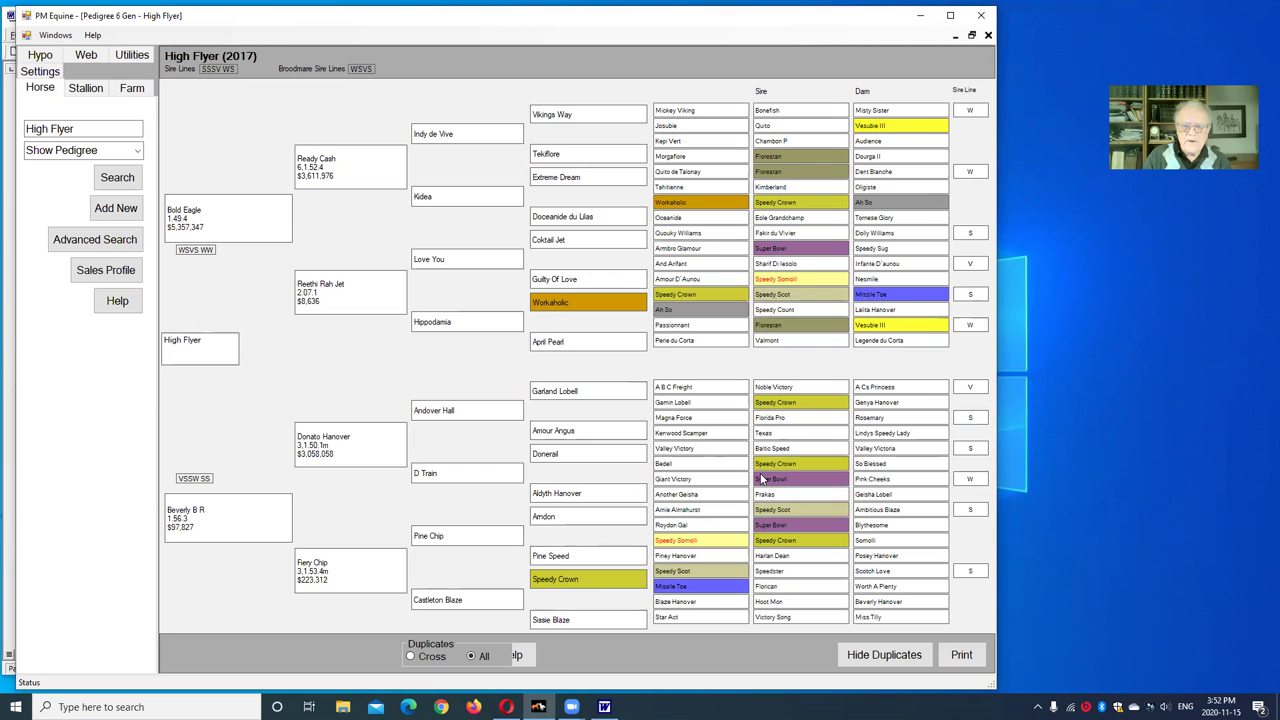
click(411, 657)
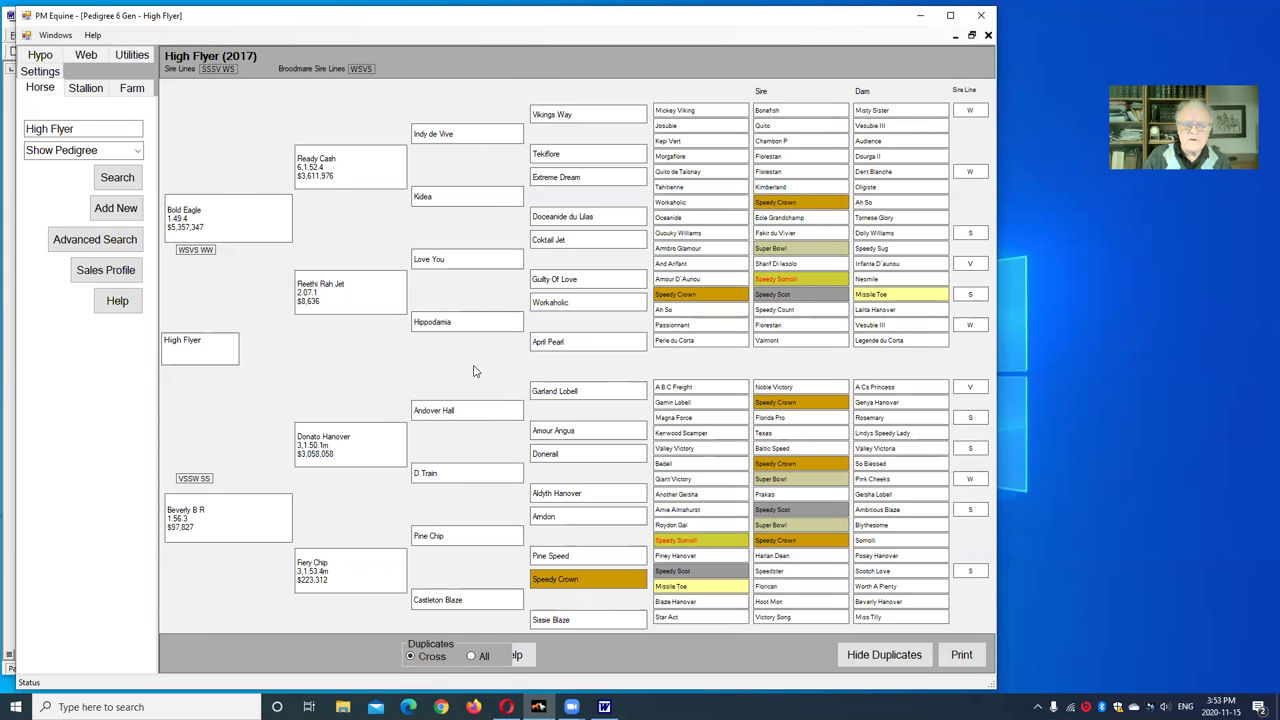
Show the pedigree of High Flyer's sire Bold Eagle with only cross duplicates highlighted
right_click(194, 212)
click(250, 230)
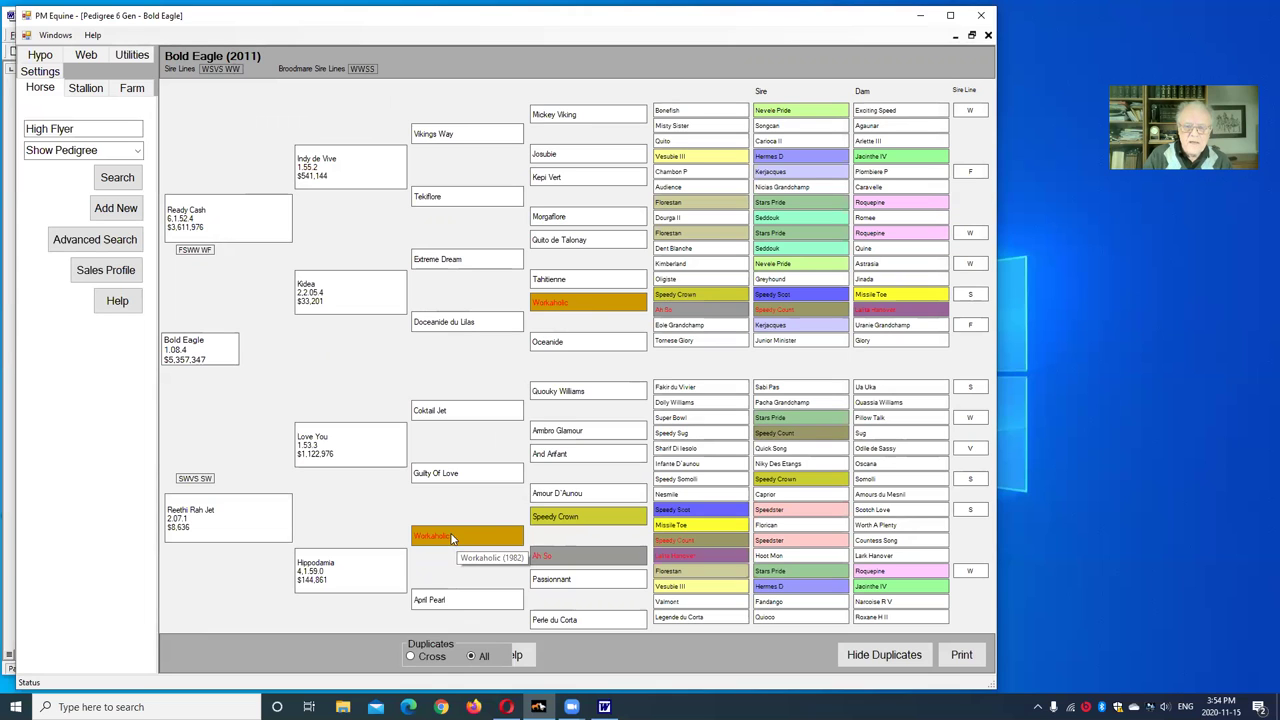
click(410, 657)
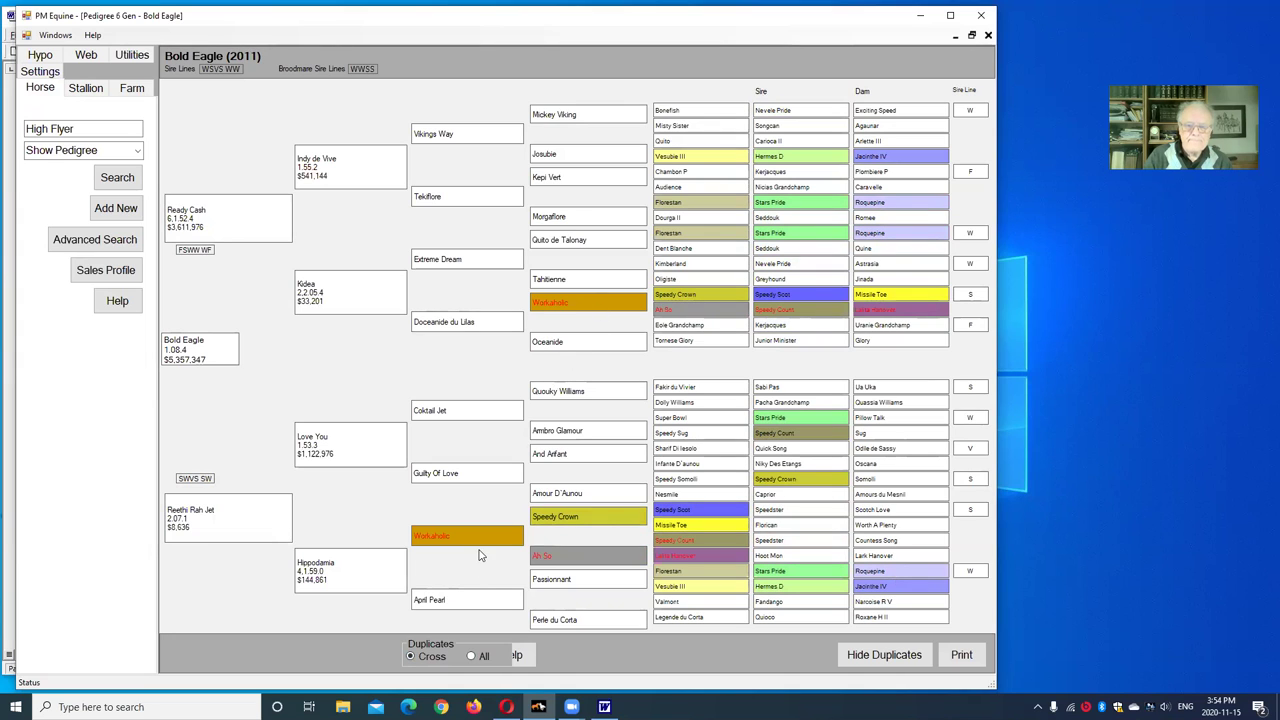
Examine the pedigree of Bold Eagle's sire Ready Cash and close back to the High Flyer pedigree
right_click(202, 211)
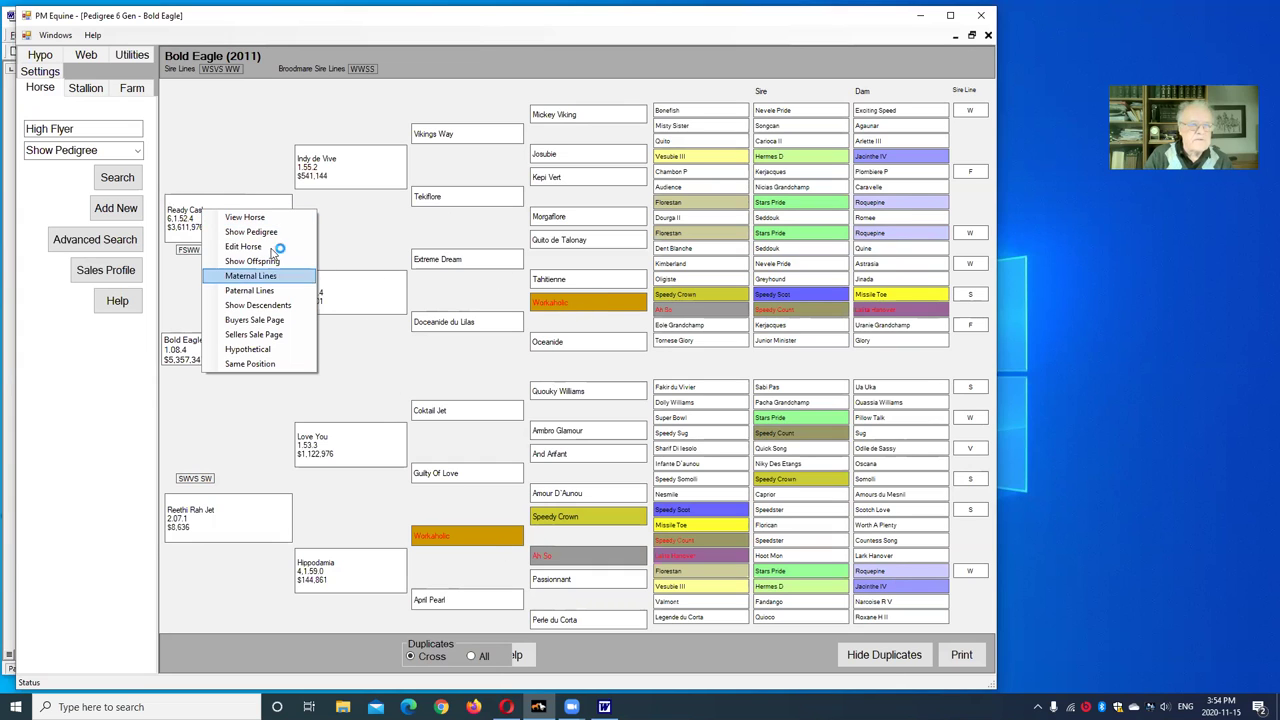
click(243, 236)
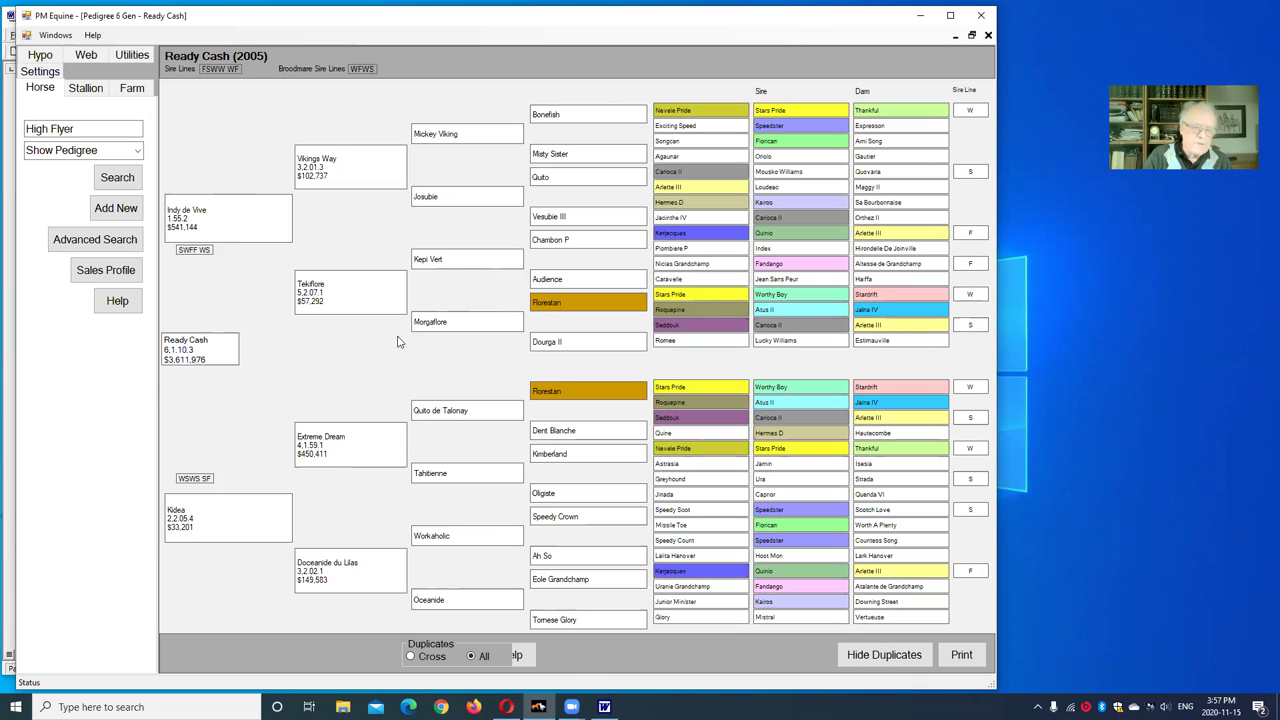
click(988, 36)
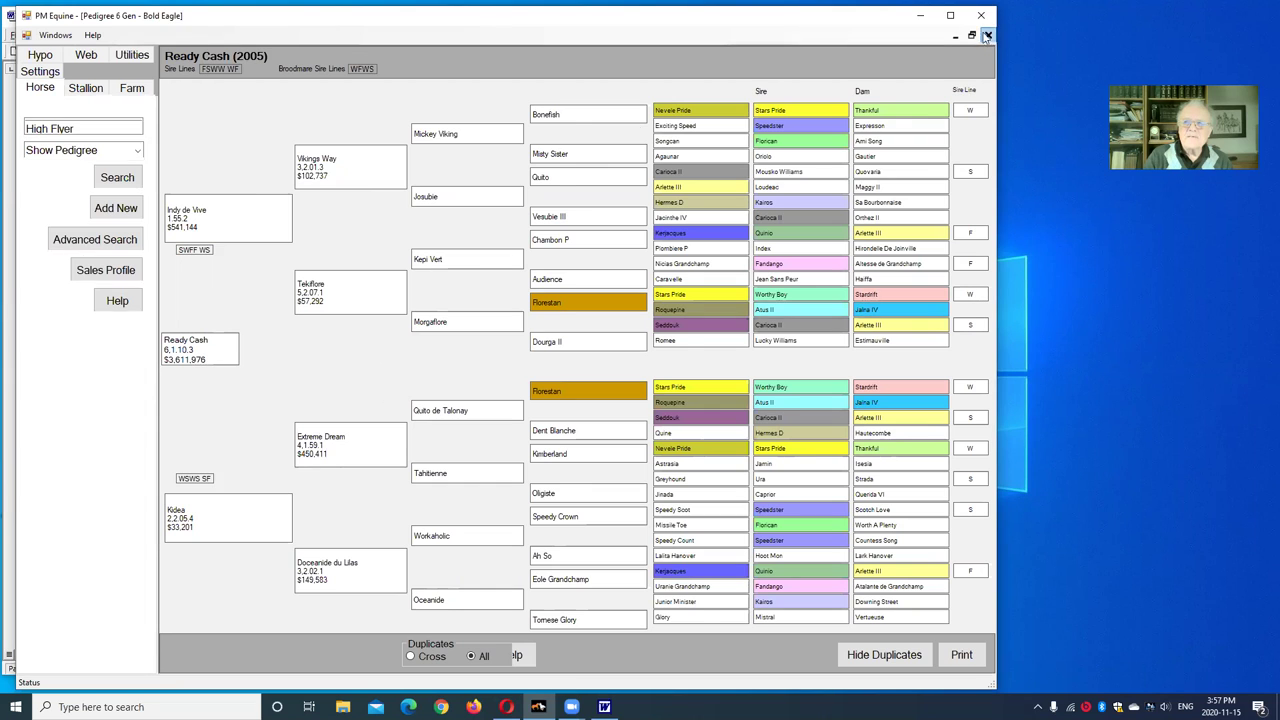
click(988, 36)
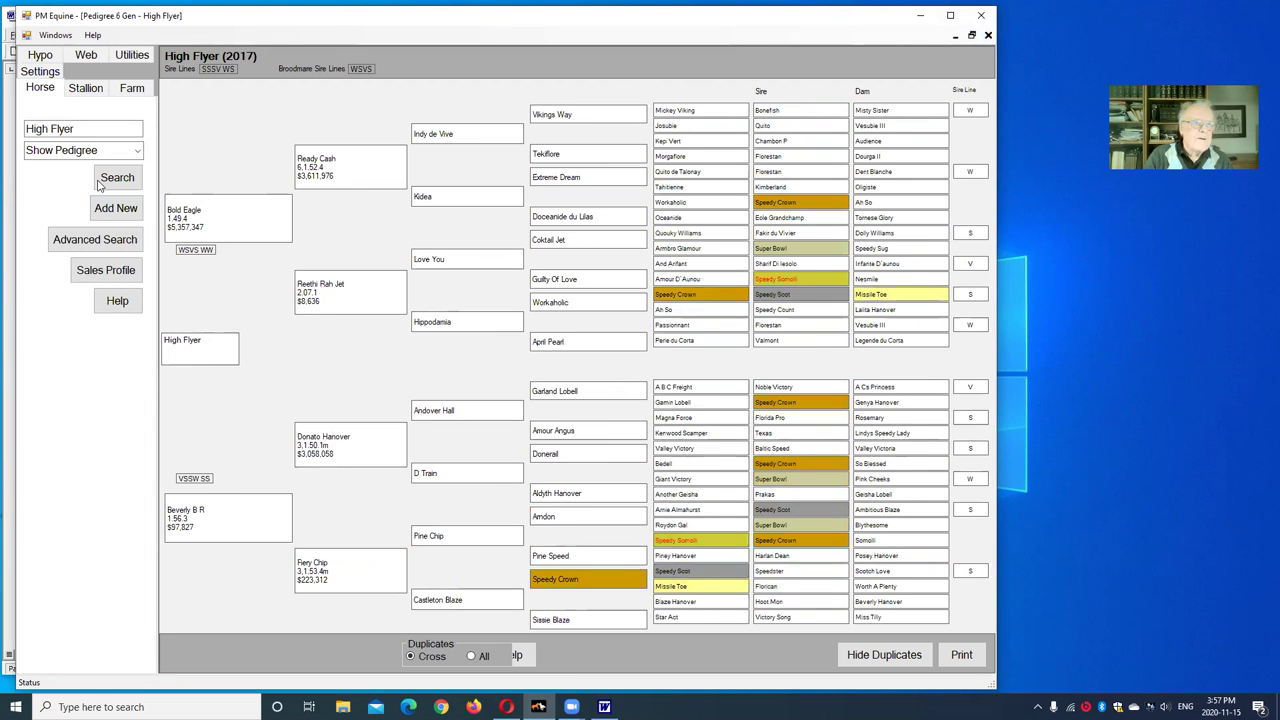
Show the pedigree of the mare Rainbow Blue, then list its offspring and close that list
drag(72, 128, 22, 130)
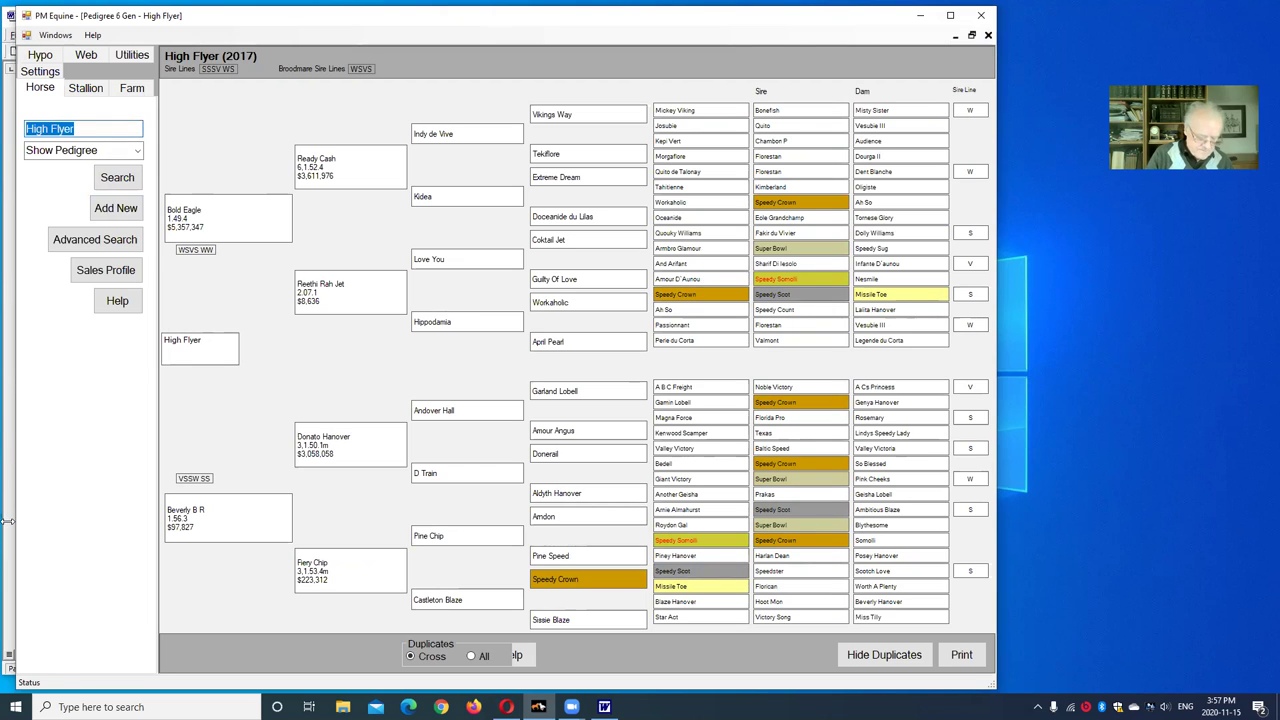
text(rainb)
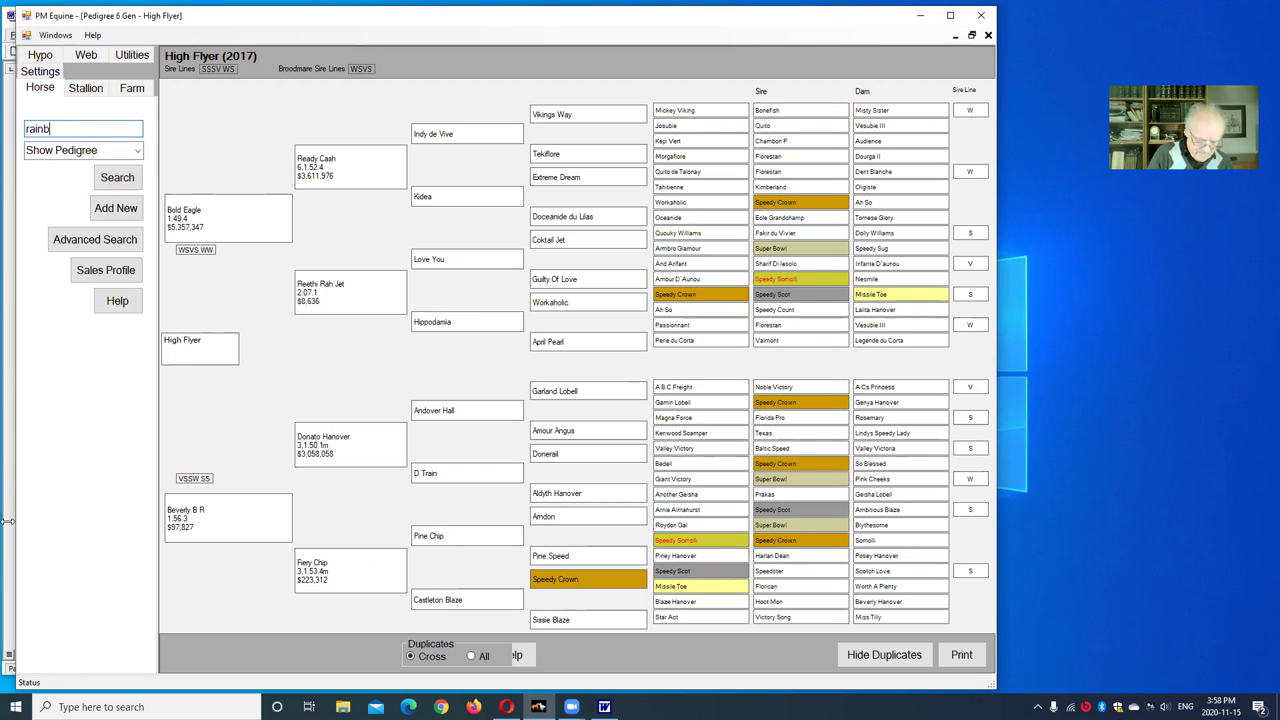
text(ow blue)
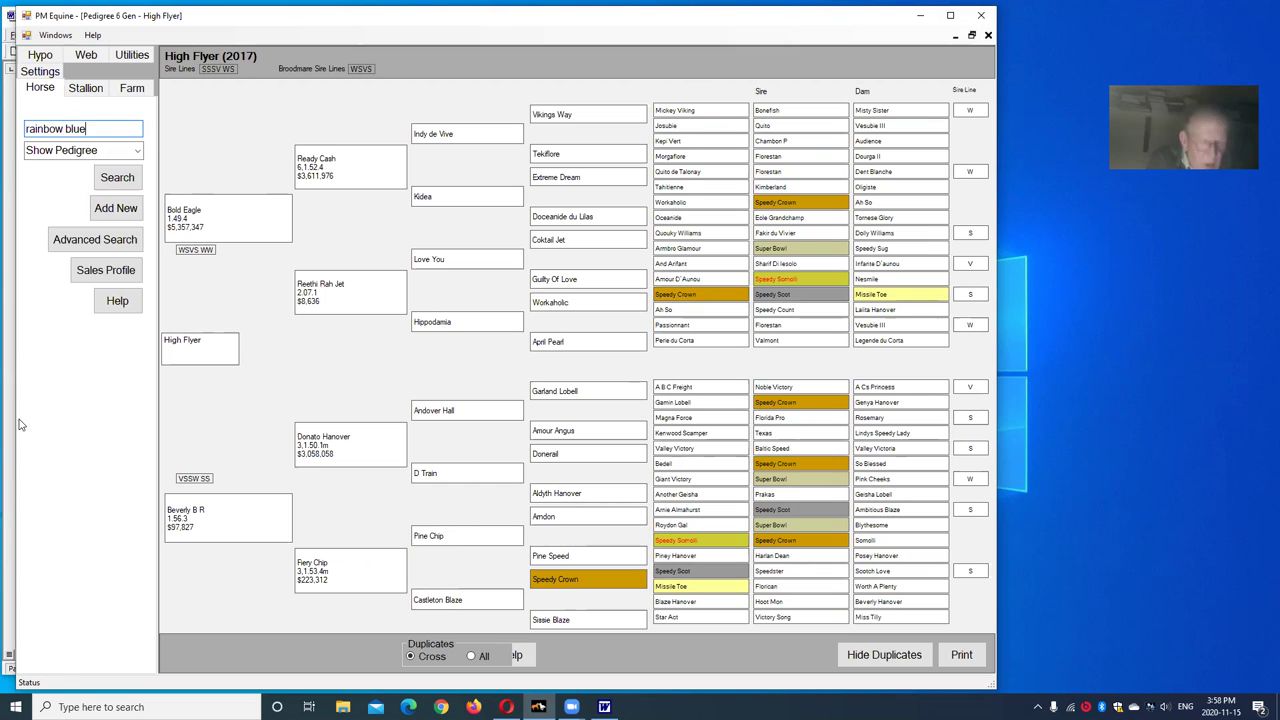
click(117, 178)
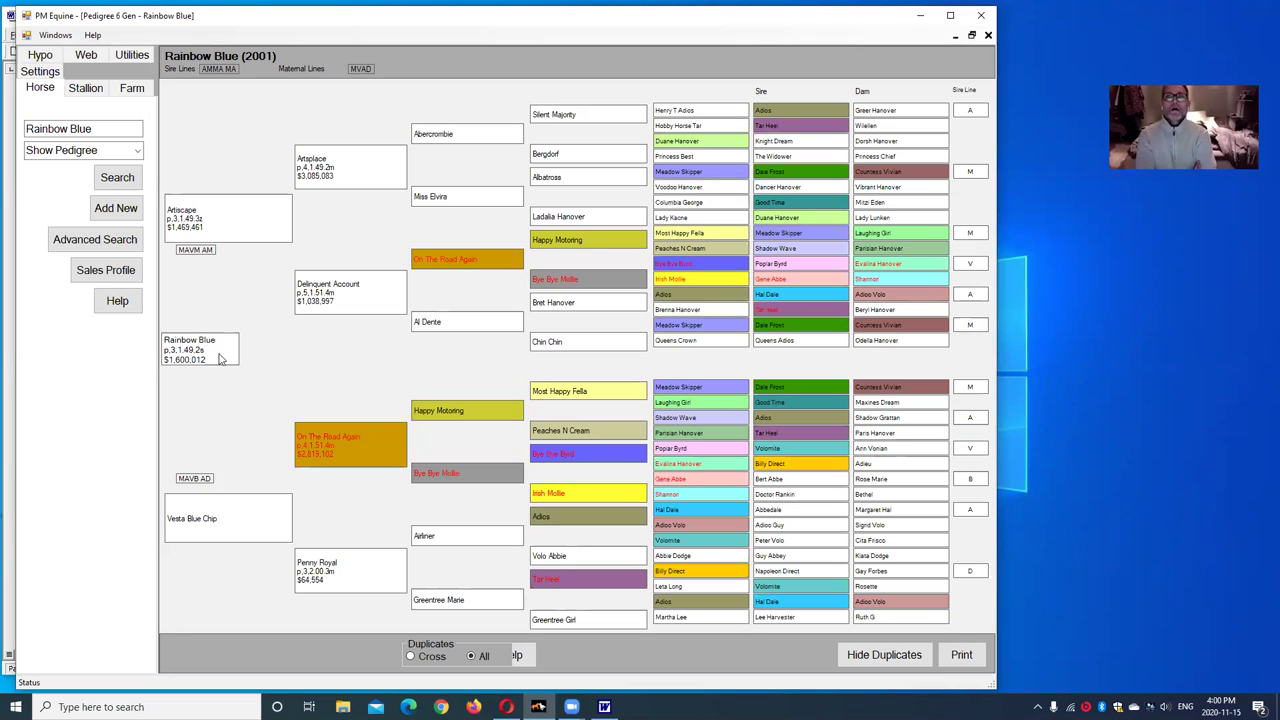
right_click(225, 57)
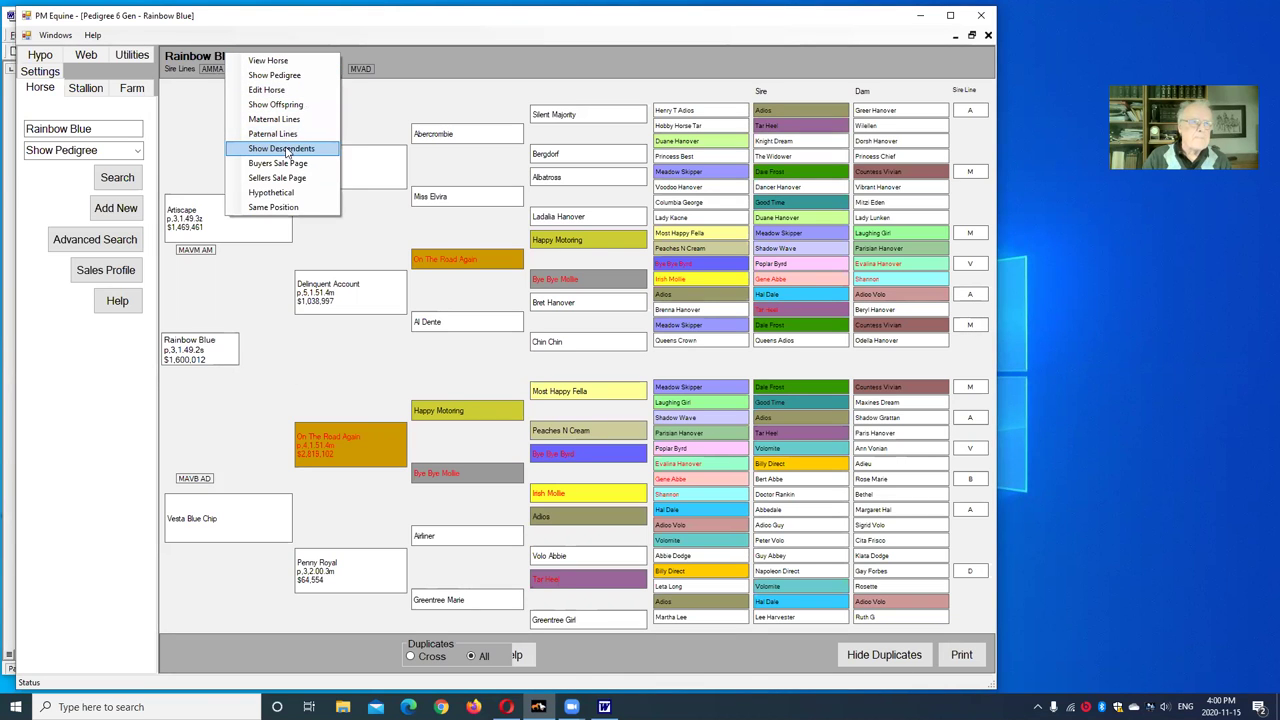
click(285, 106)
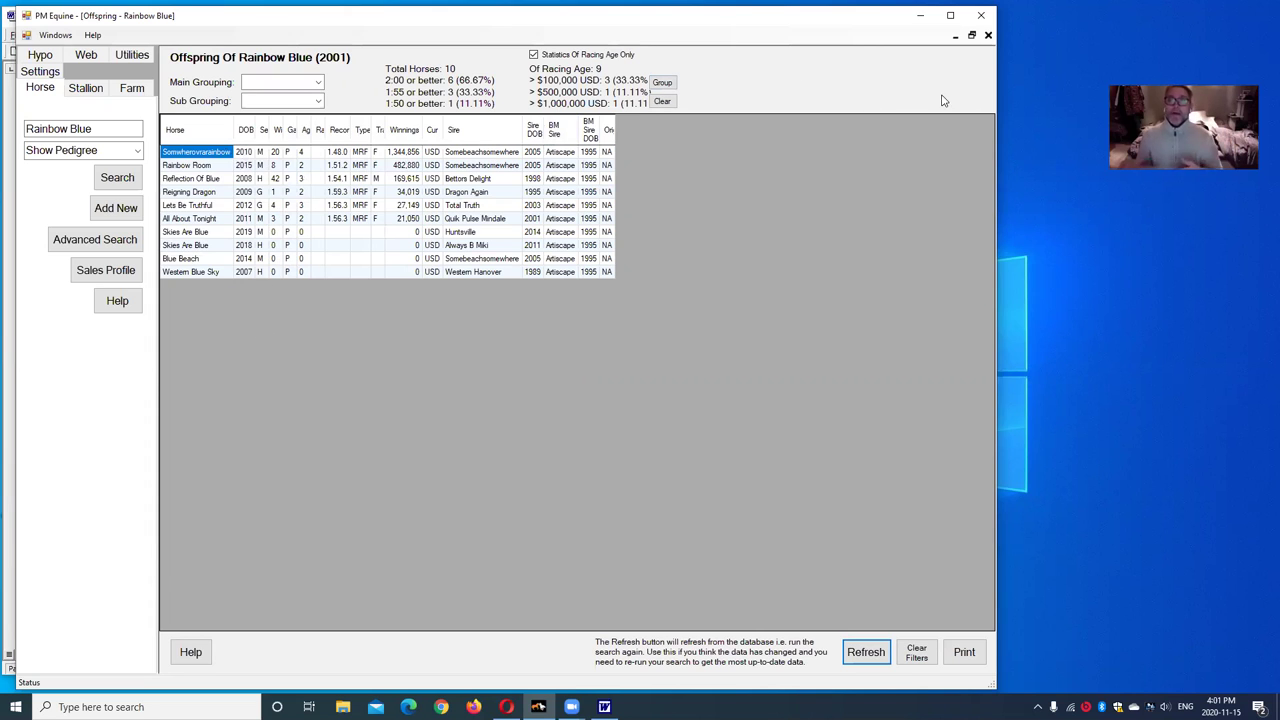
click(988, 36)
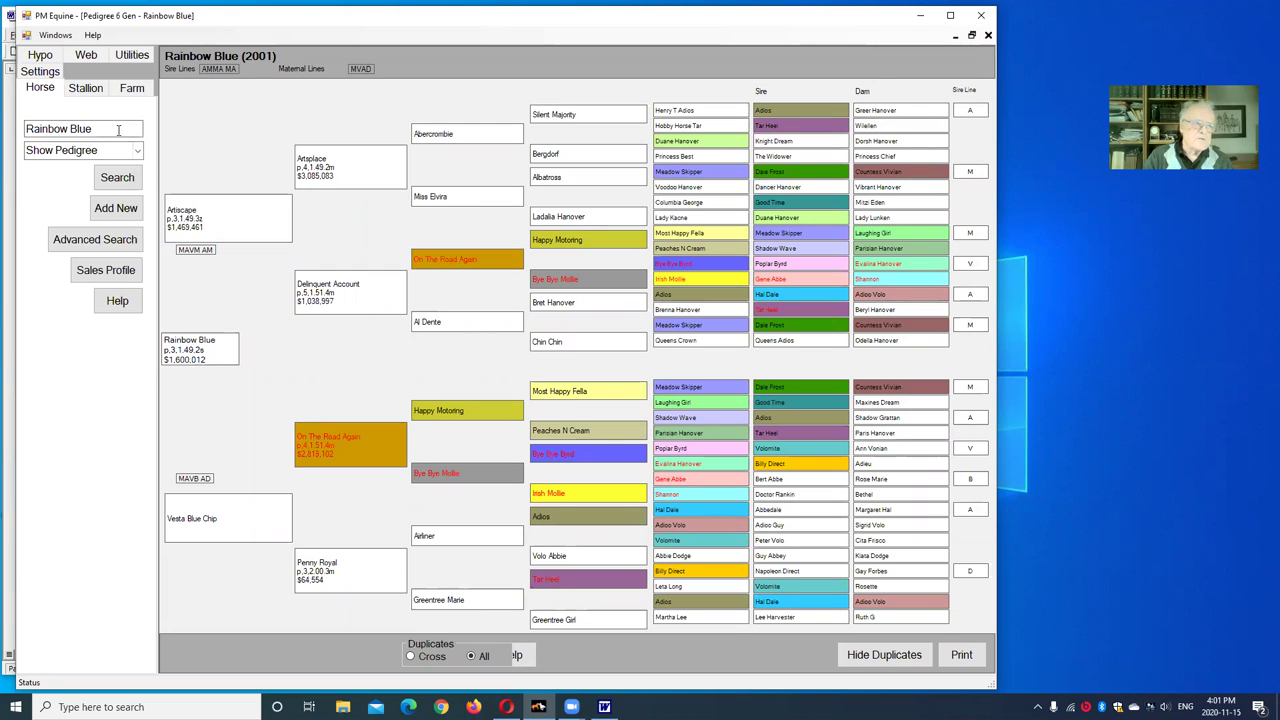
Search the horses for Margaret Parrish and show its pedigree
drag(120, 130, 8, 122)
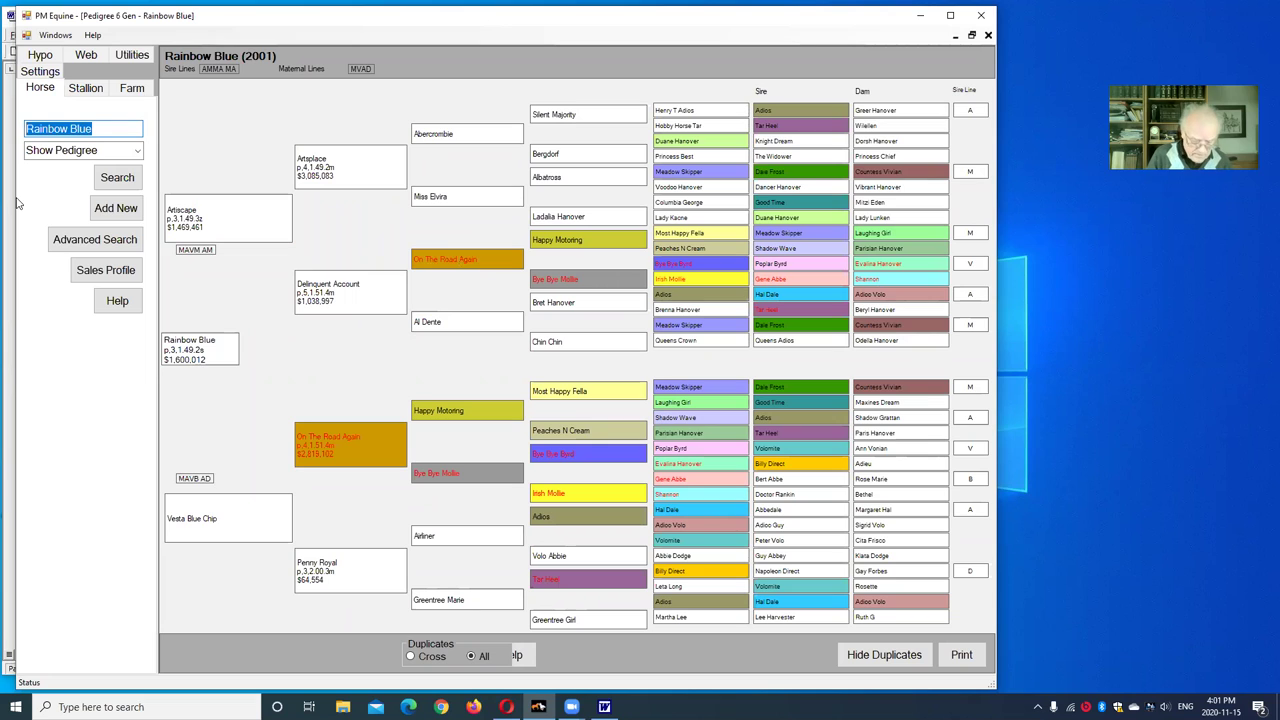
text(margaret parrish)
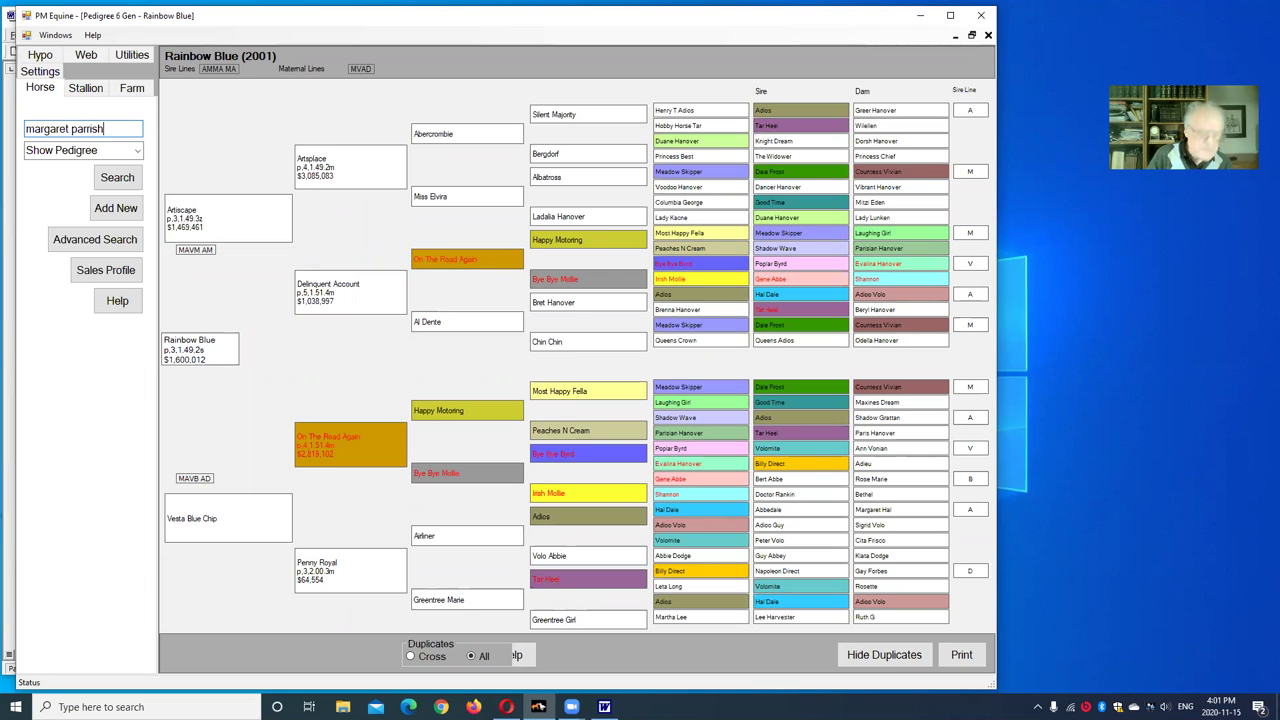
click(117, 177)
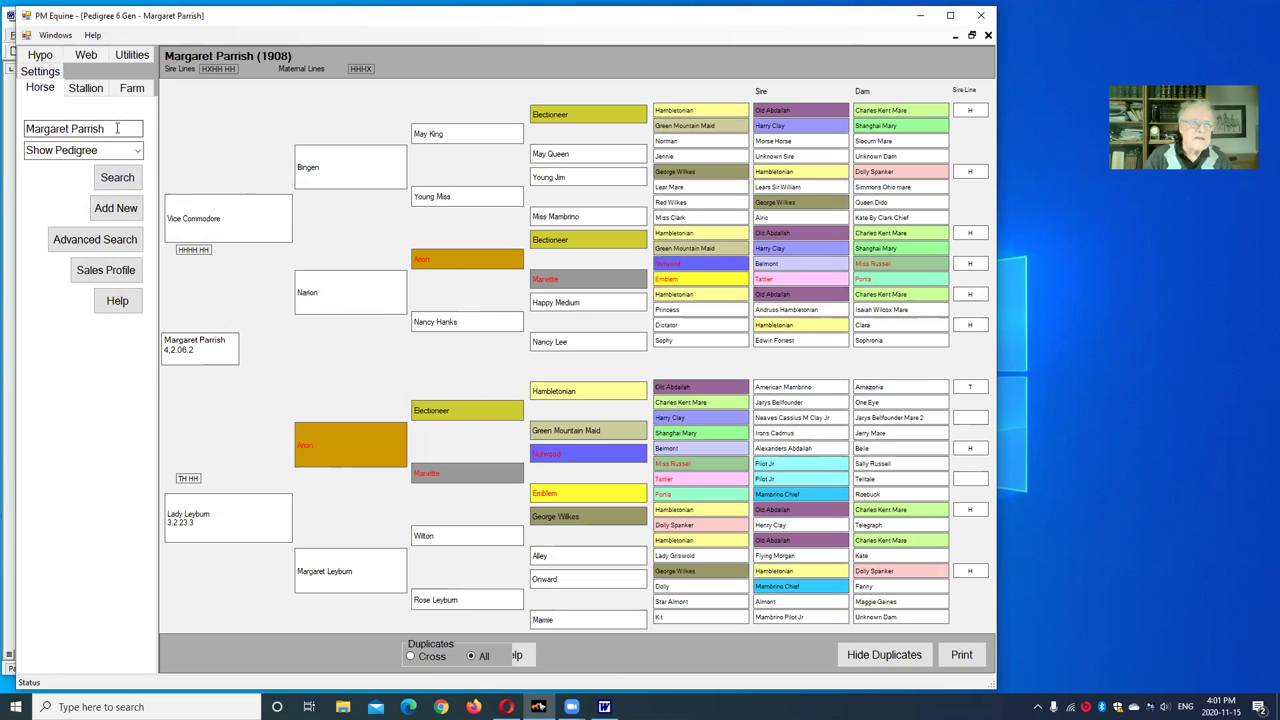
Search the horses for Helen Hanover and show the pedigree of the mare born in 1927
drag(126, 128, 7, 152)
text(hel)
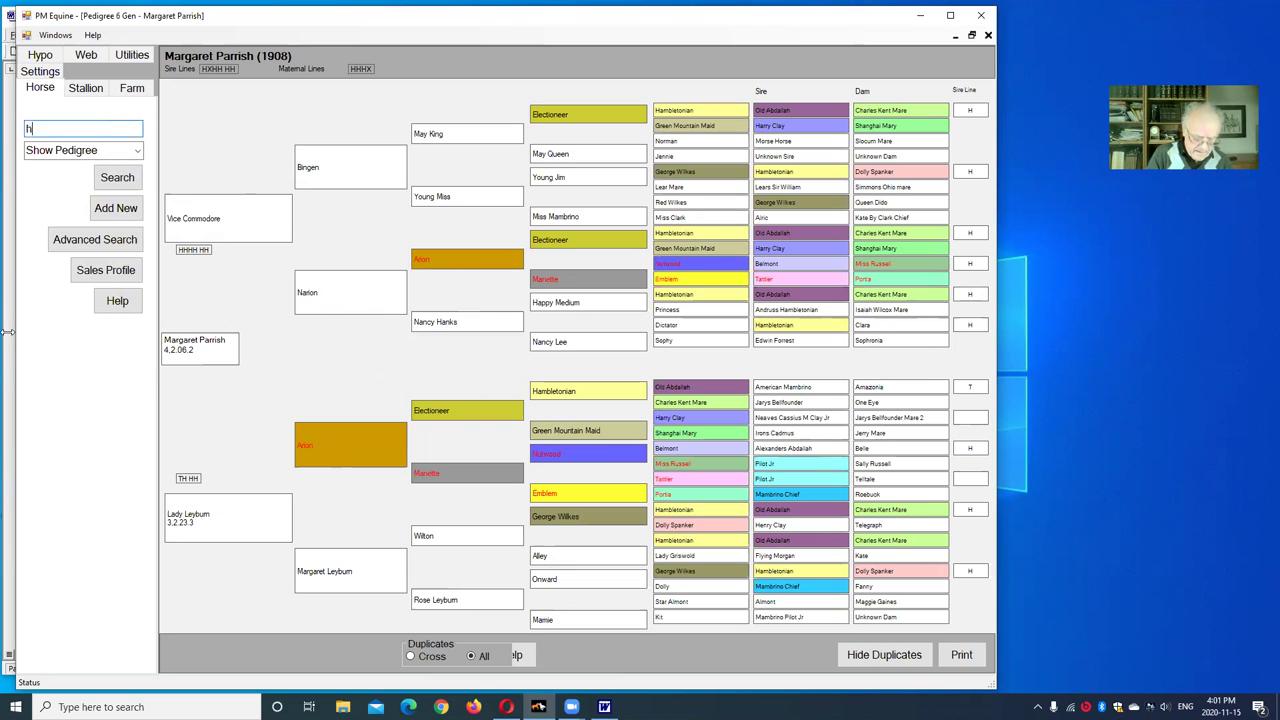
text(en han)
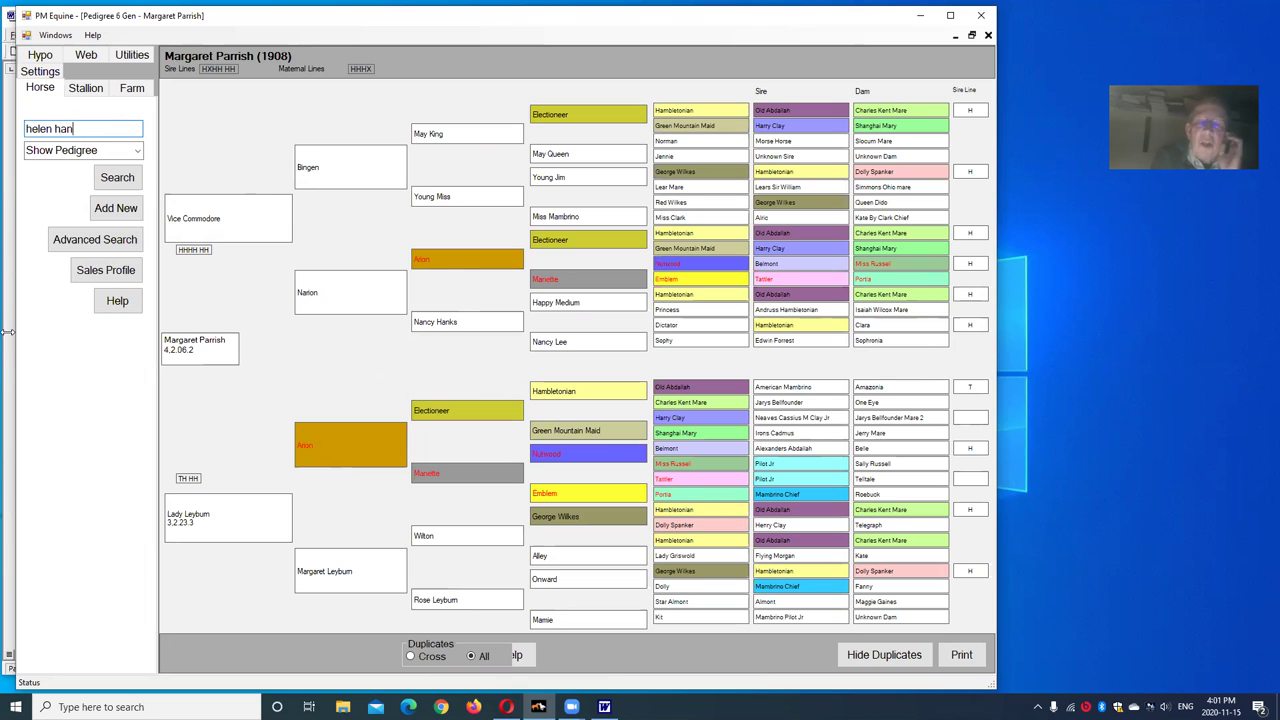
text(over)
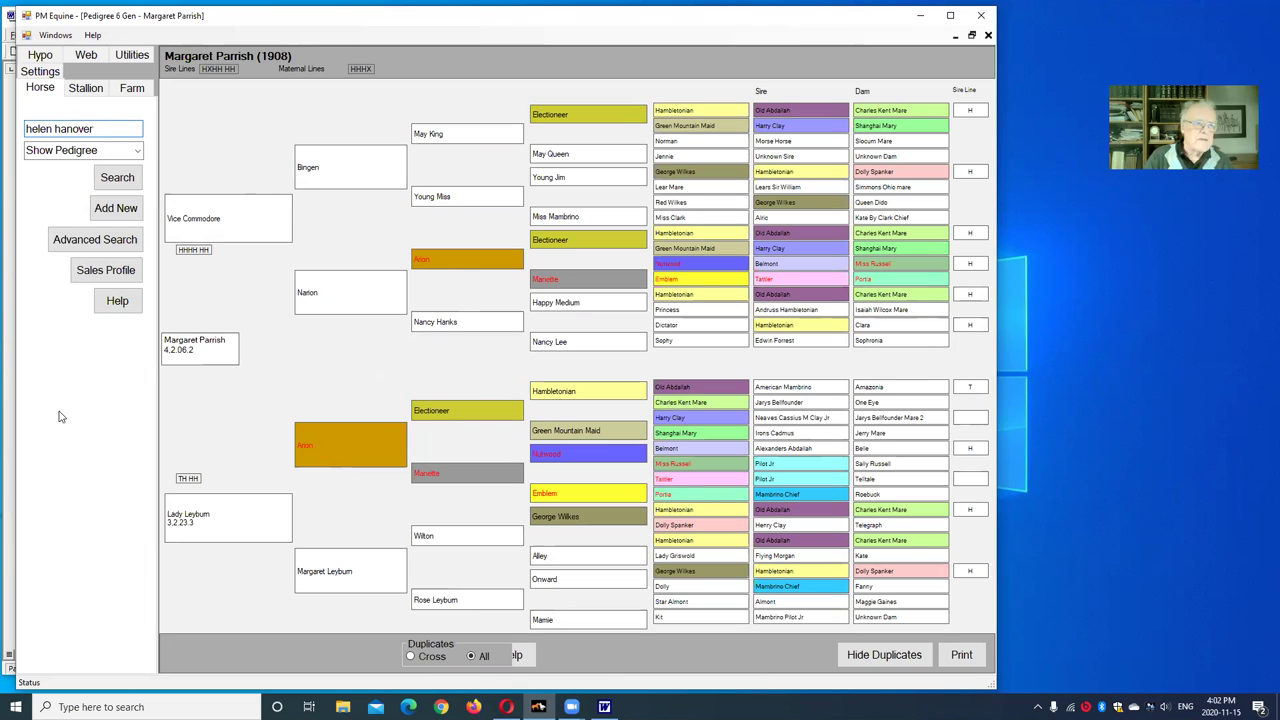
click(116, 181)
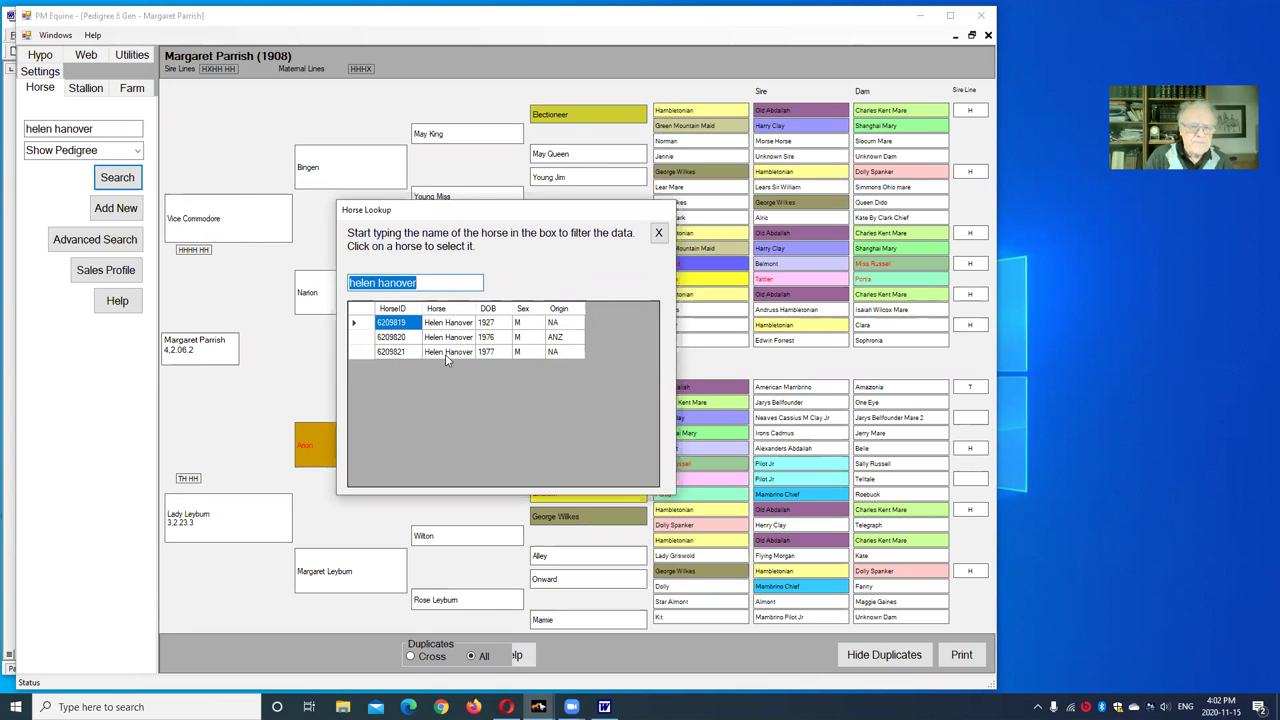
click(456, 323)
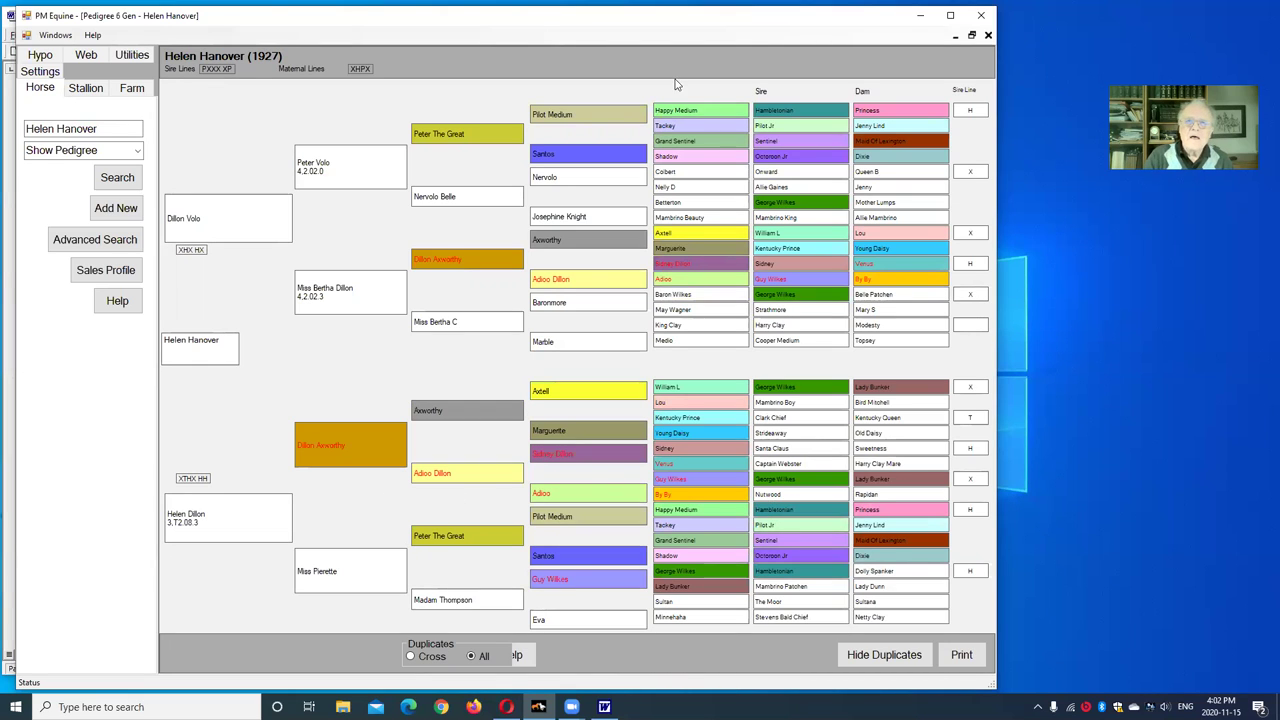
Search the horses for Cr Kay Suzie and show its pedigree
drag(130, 130, 6, 128)
text(cr)
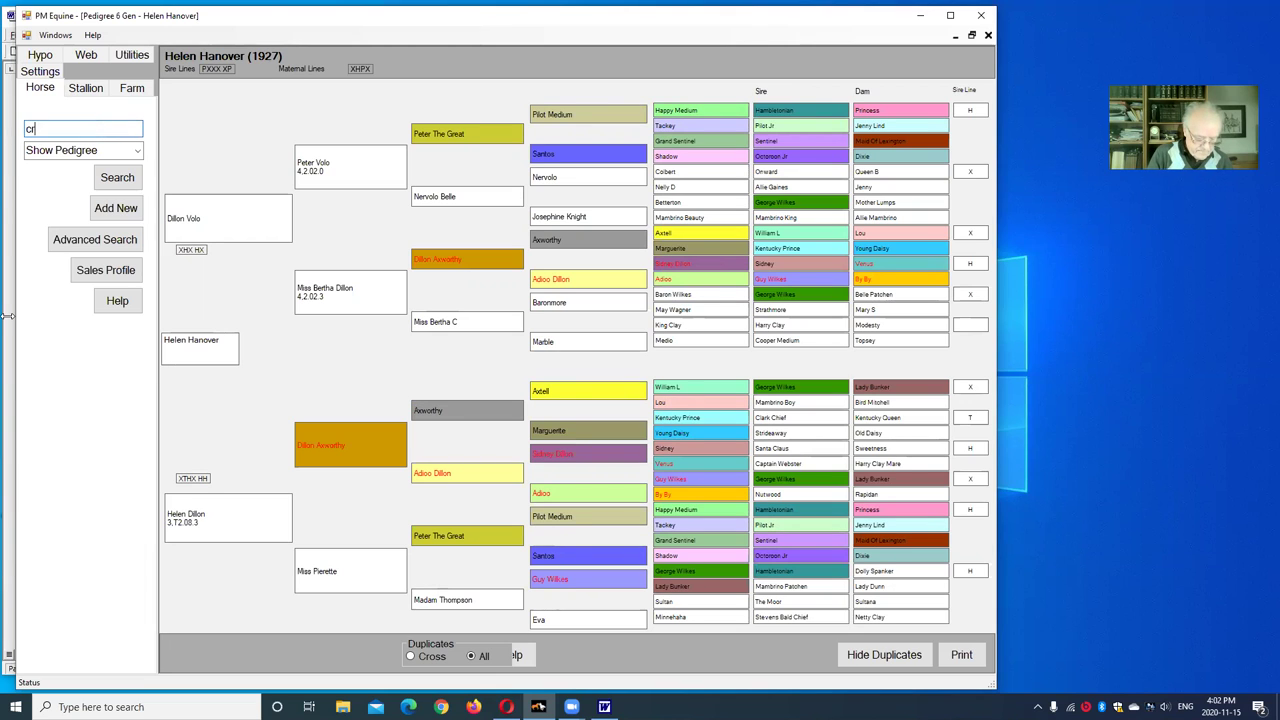
text( kay suzie)
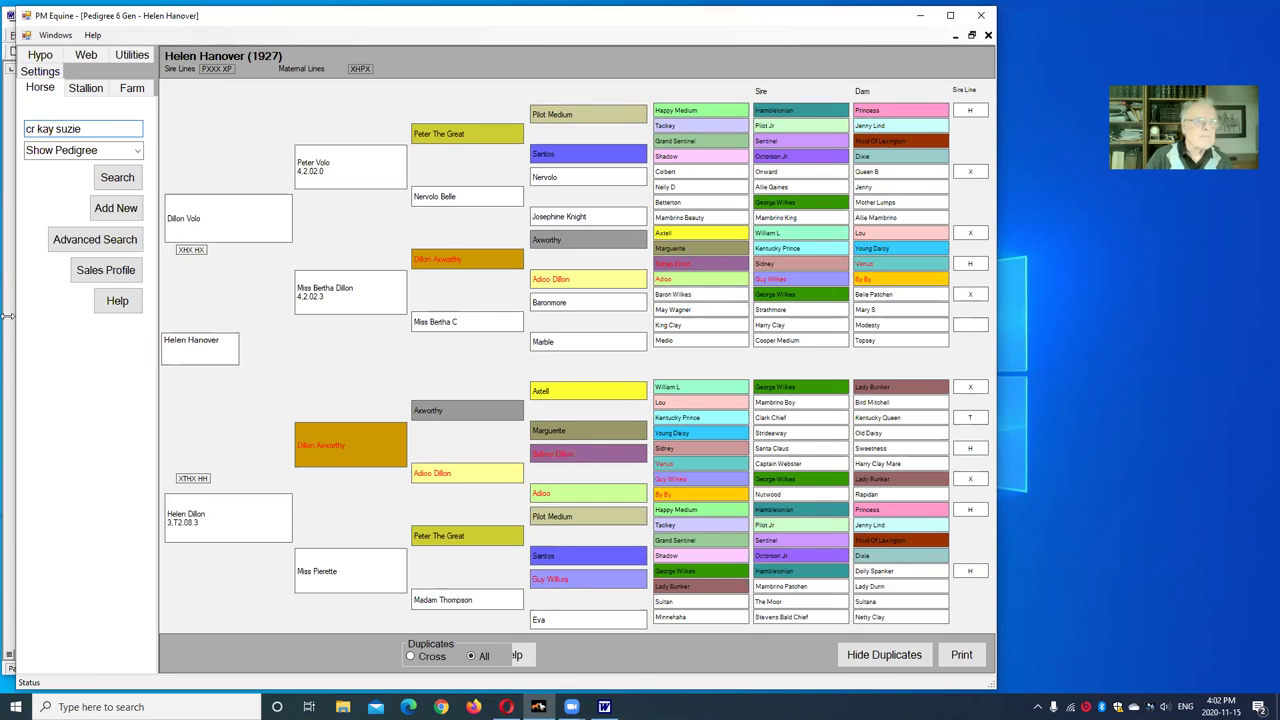
click(116, 177)
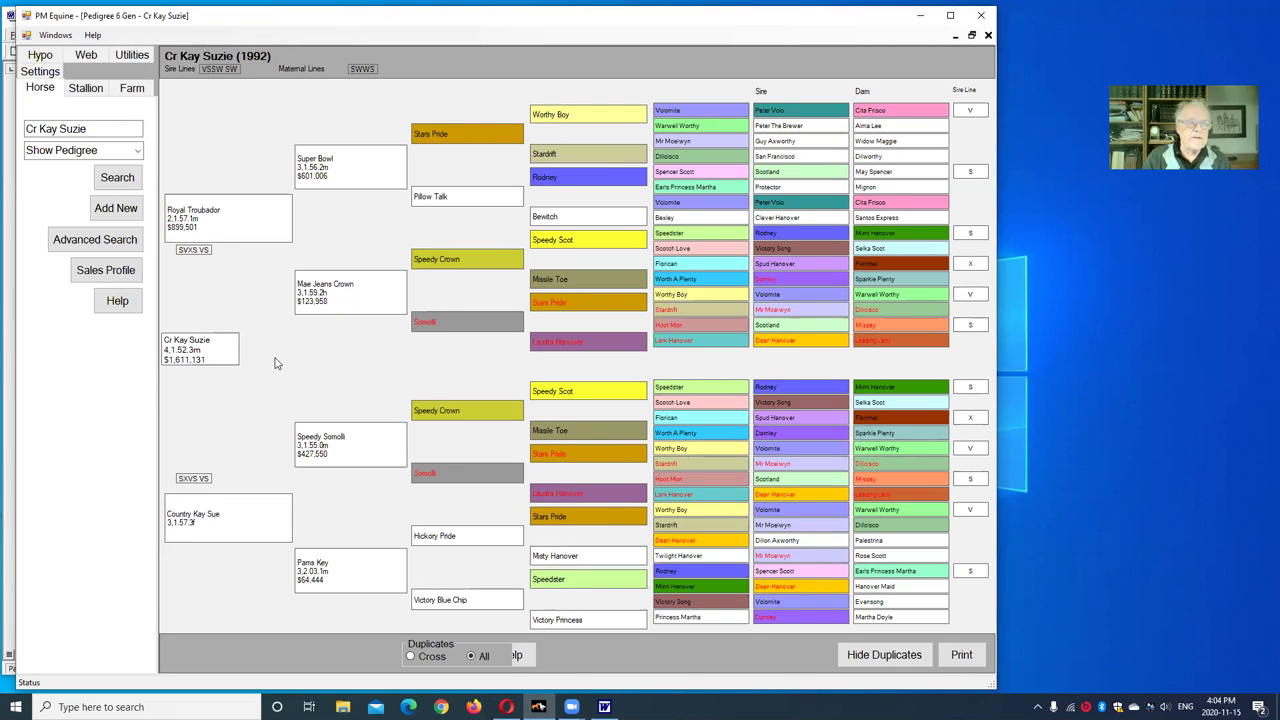
List the offspring of Cr Kay Suzie's dam Country Kay Sue, and from there the offspring of Top Car Wash Girl
right_click(208, 516)
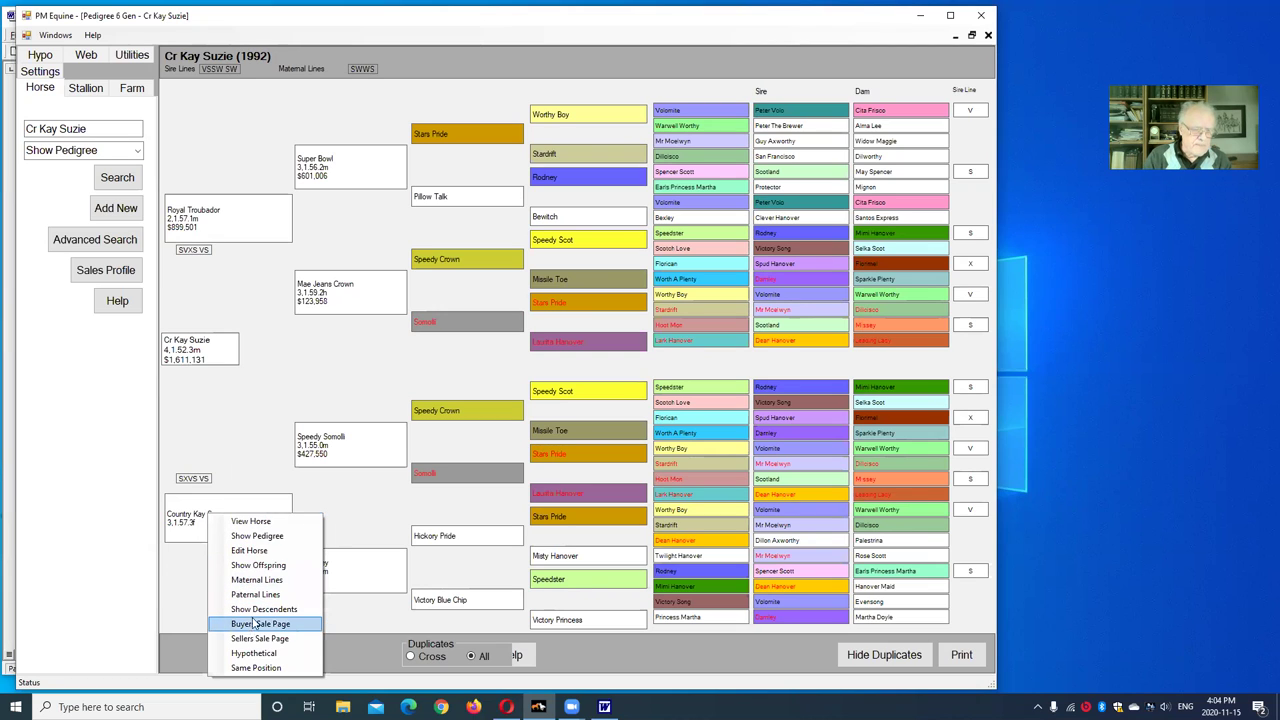
click(260, 566)
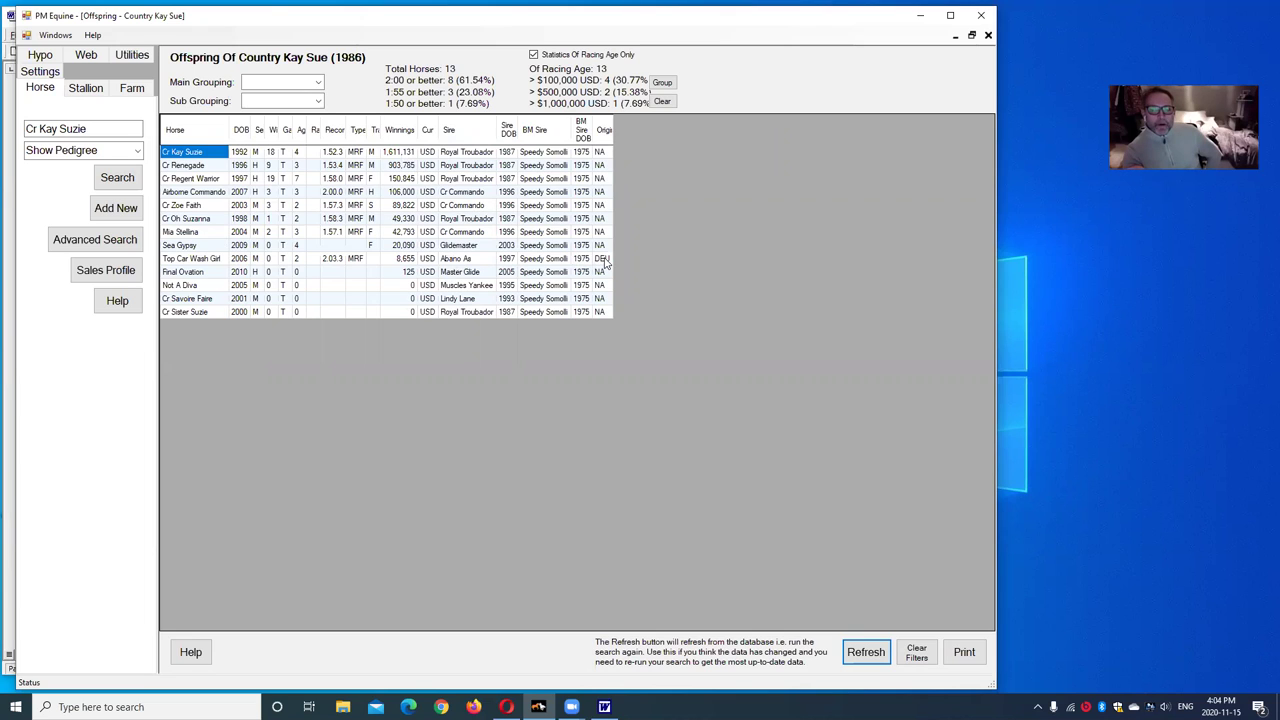
click(214, 261)
right_click(215, 261)
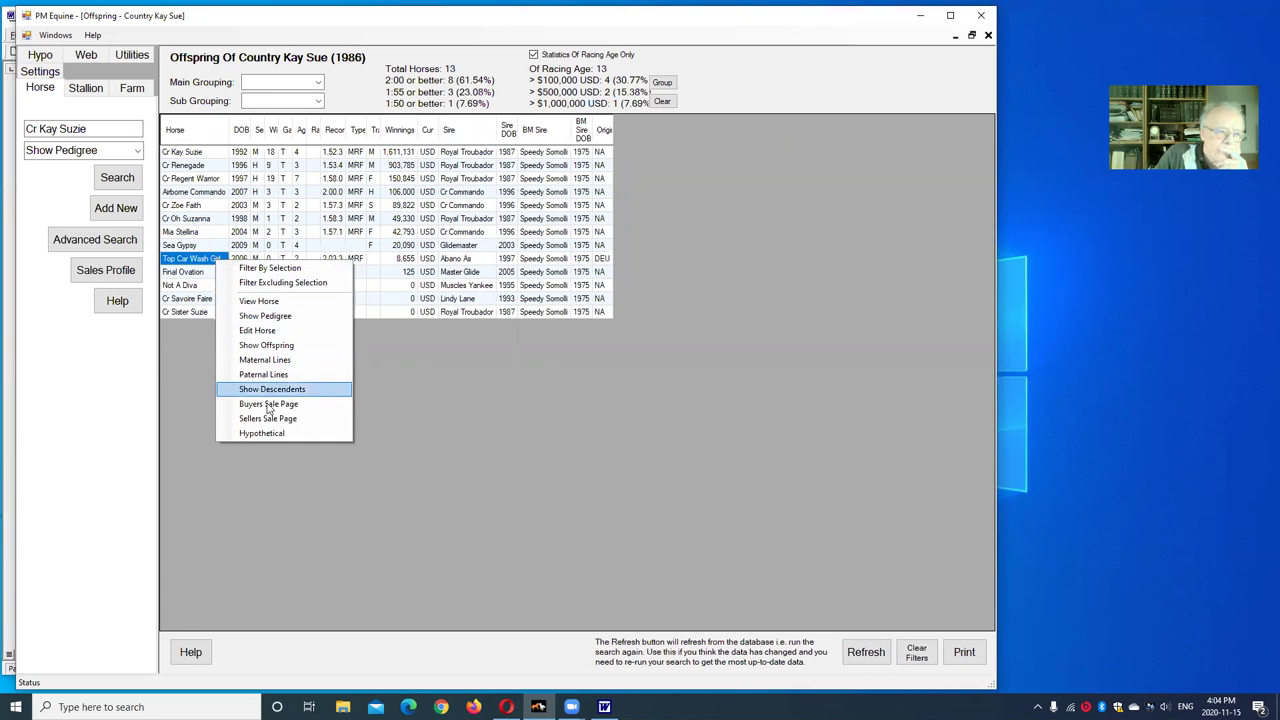
click(264, 345)
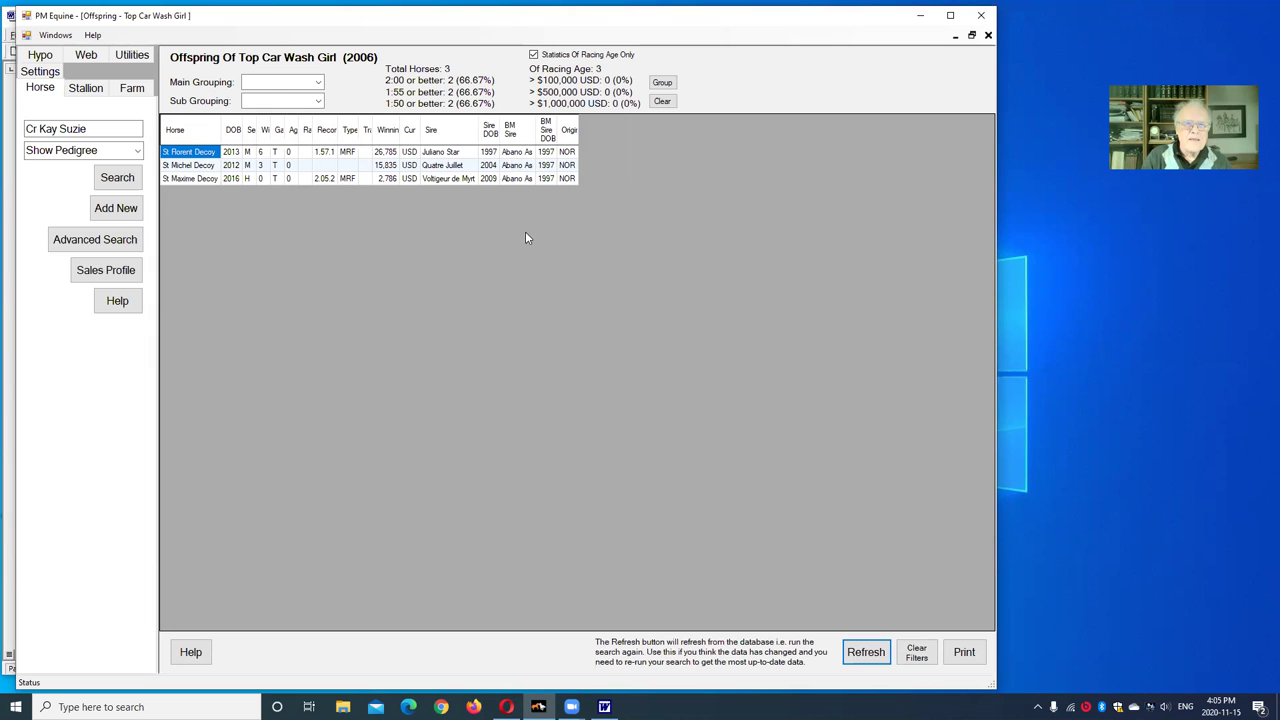
Show the pedigree of broodmare sire Abano As, and from there list the offspring of its sire Dylan Lobell
click(516, 179)
right_click(516, 179)
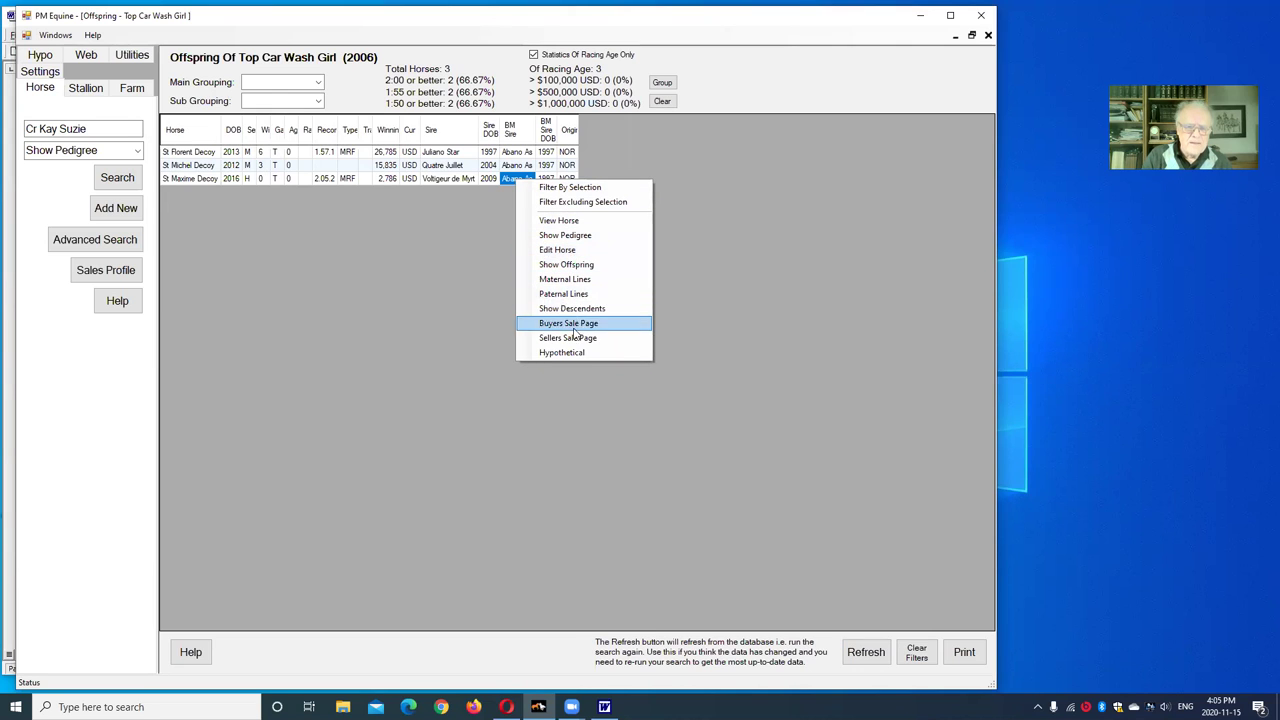
click(585, 238)
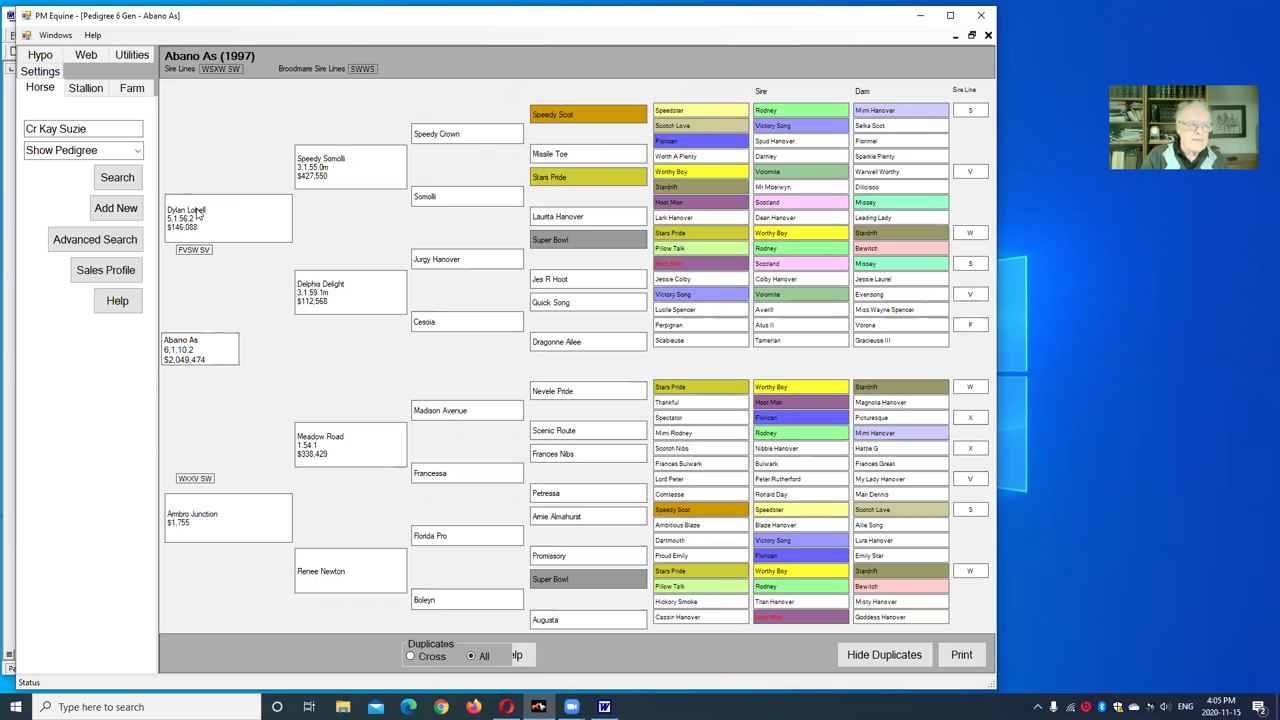
right_click(198, 213)
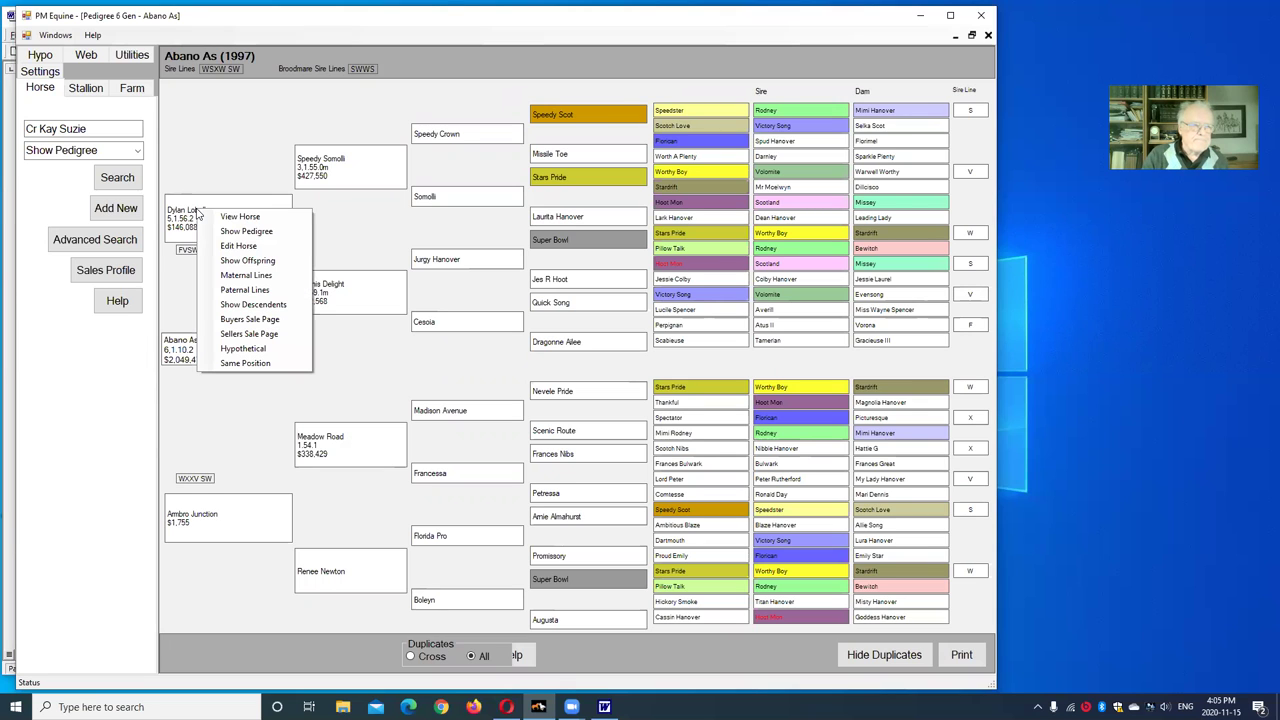
click(252, 260)
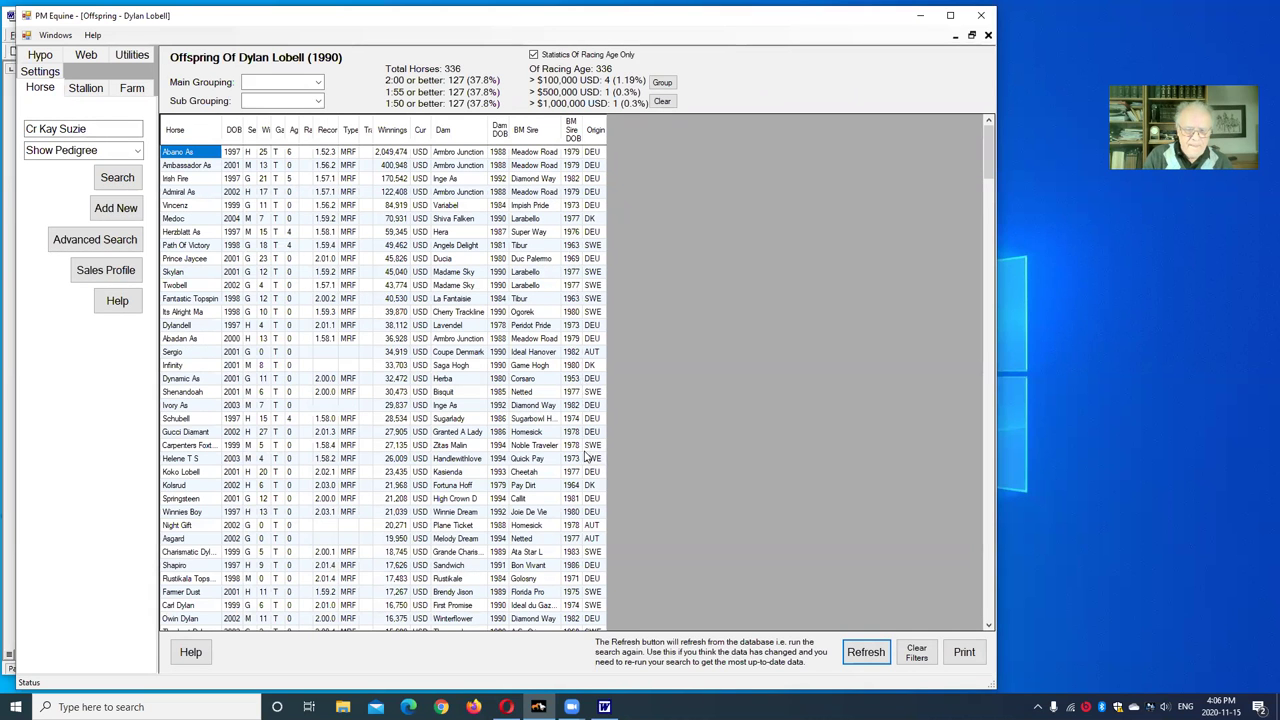
click(596, 134)
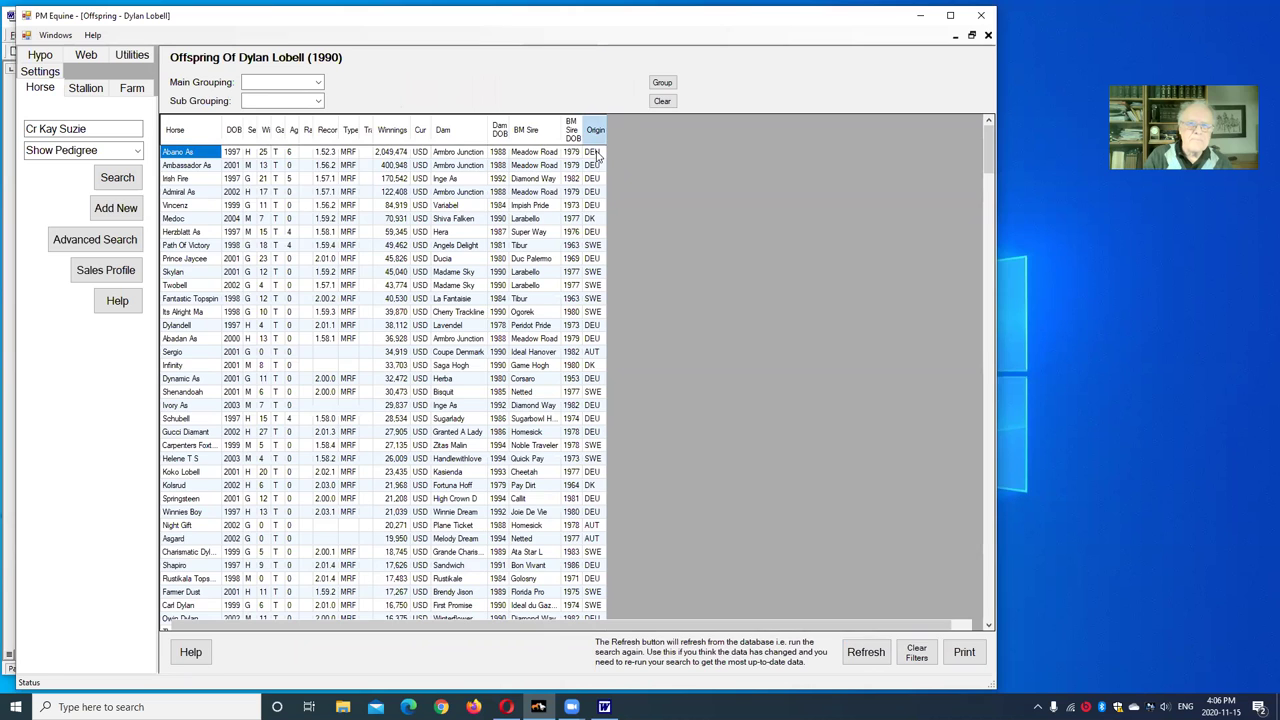
click(597, 155)
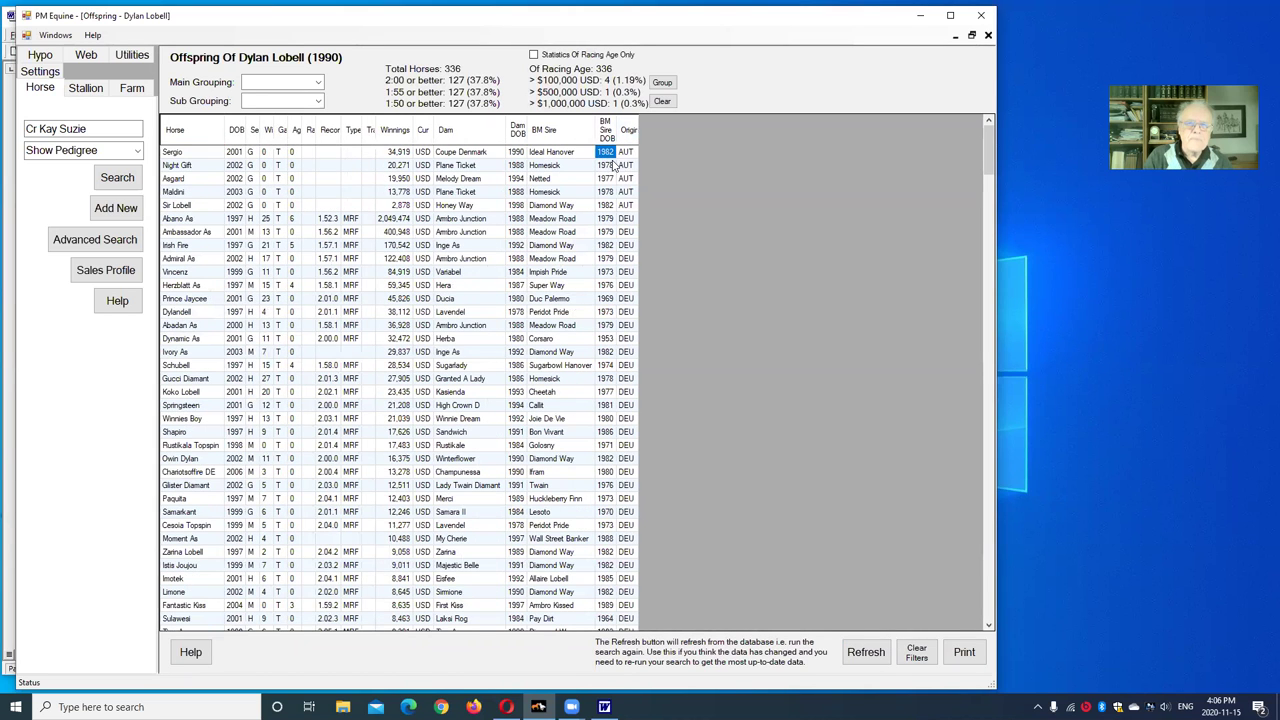
right_click(646, 167)
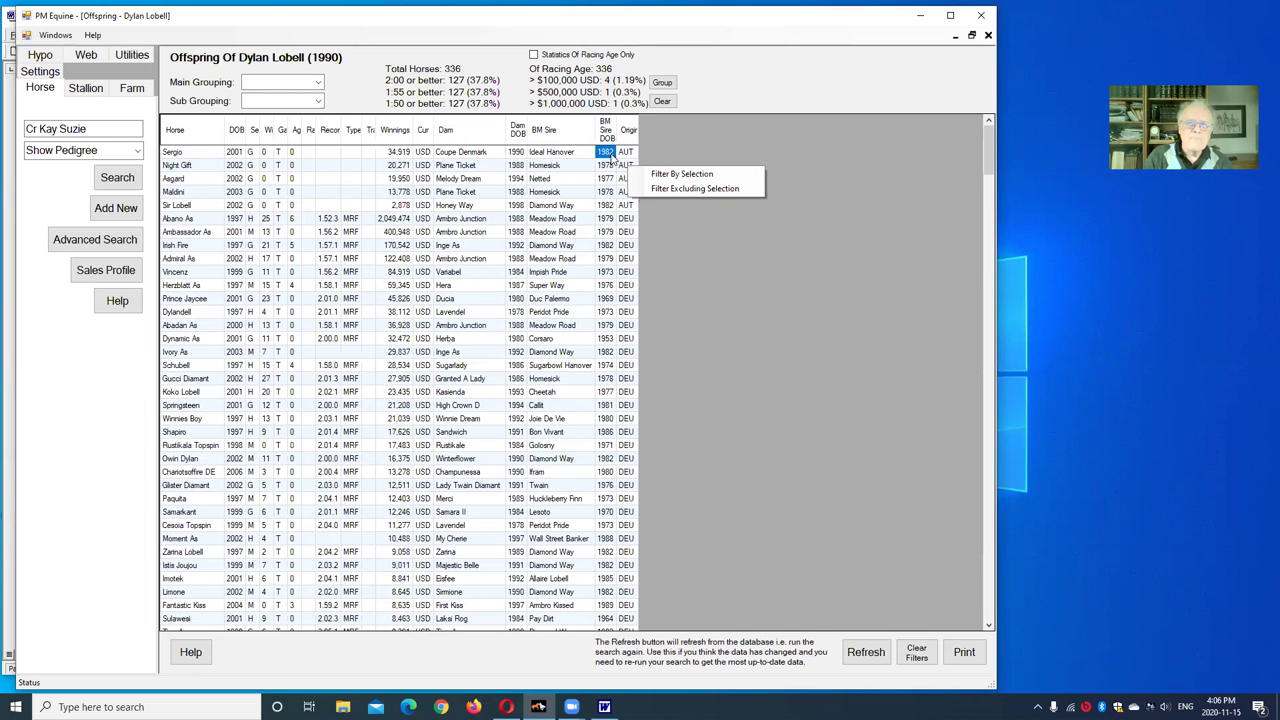
click(572, 432)
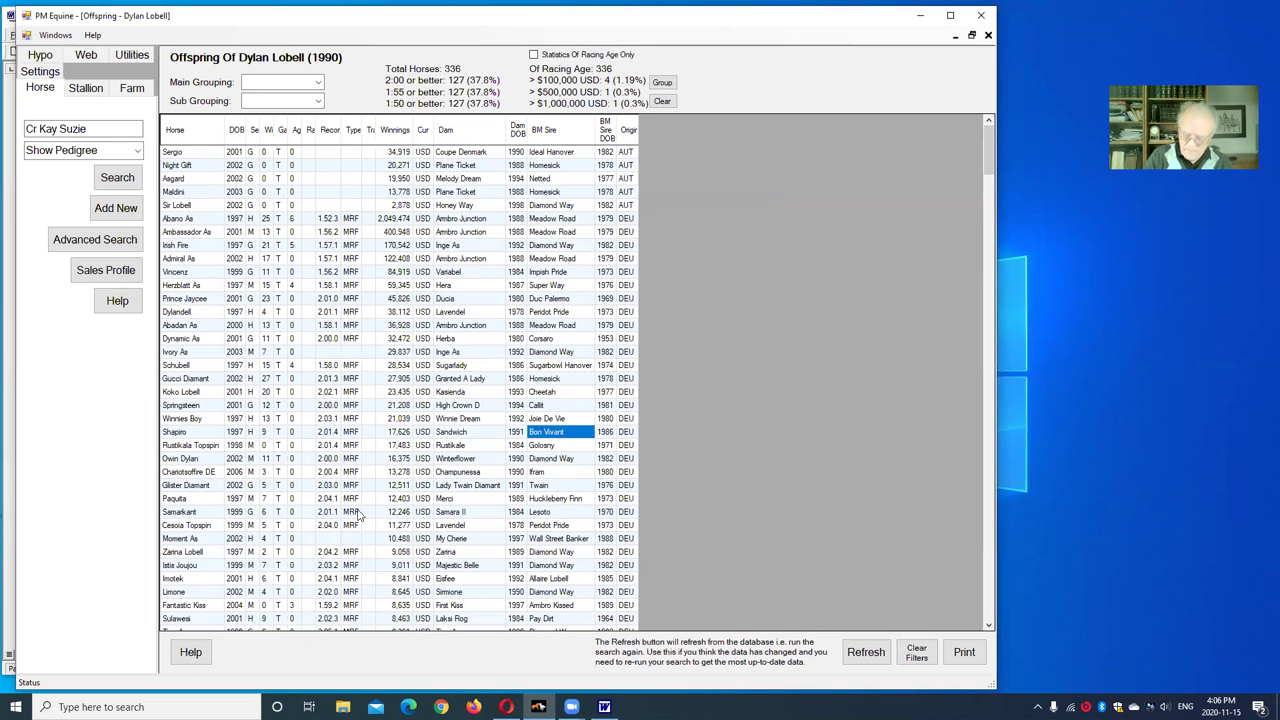
Look through Dylan Lobell's offspring sorted by origin for the horses with origin NA
key(Page_Down)
key(Page_Down)
key(Page_Down)
key(Page_Down)
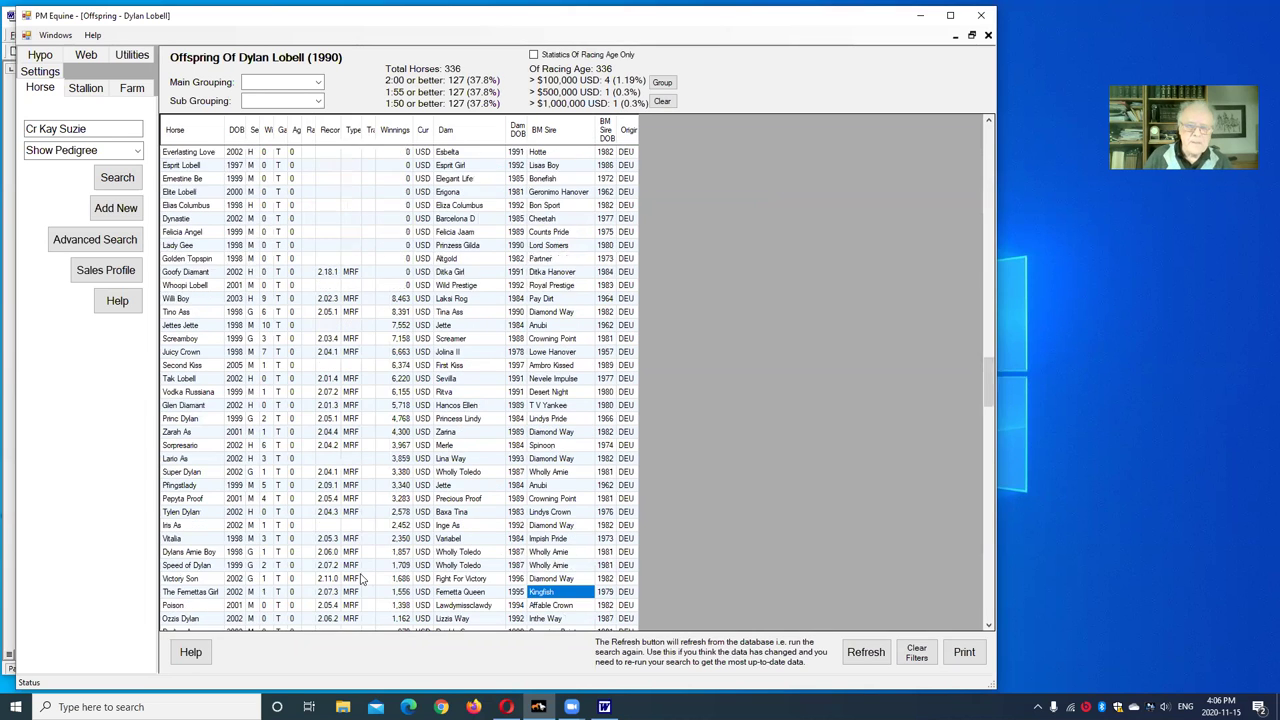
key(Page_Down)
key(Page_Down)
key(Page_Down)
key(Page_Down)
key(Page_Down)
key(Page_Down)
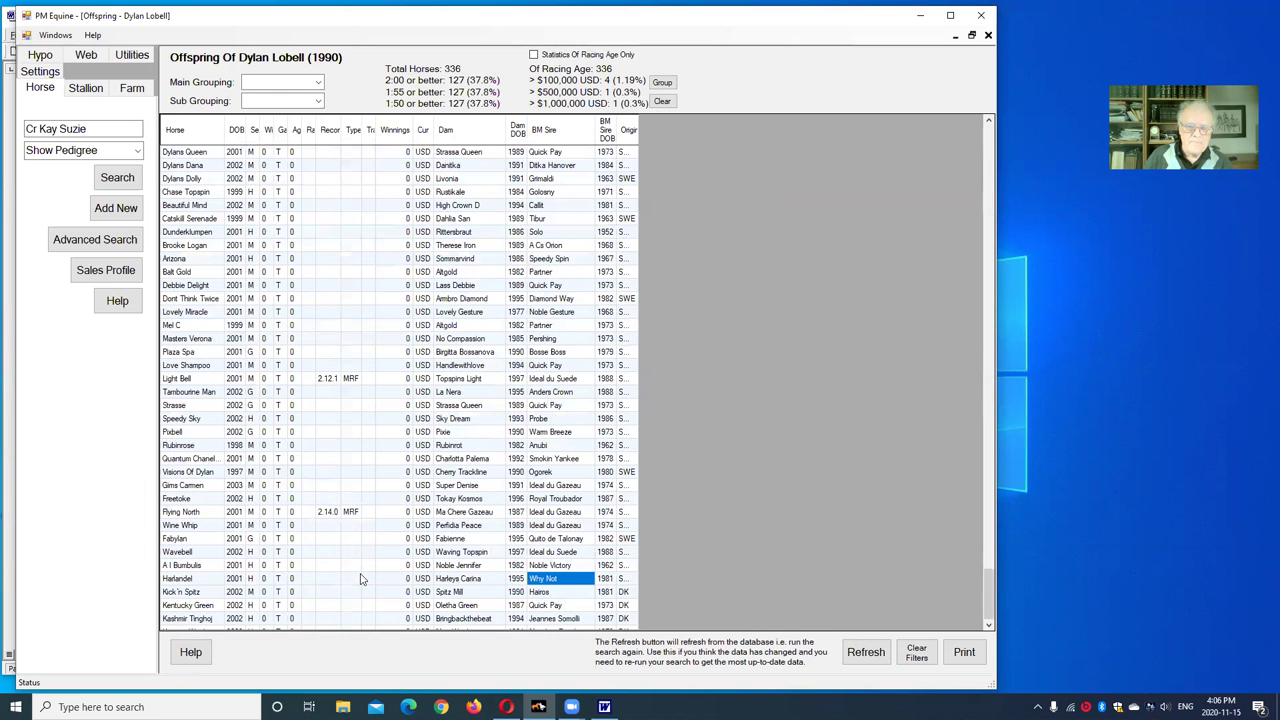
key(Page_Down)
key(Page_Up)
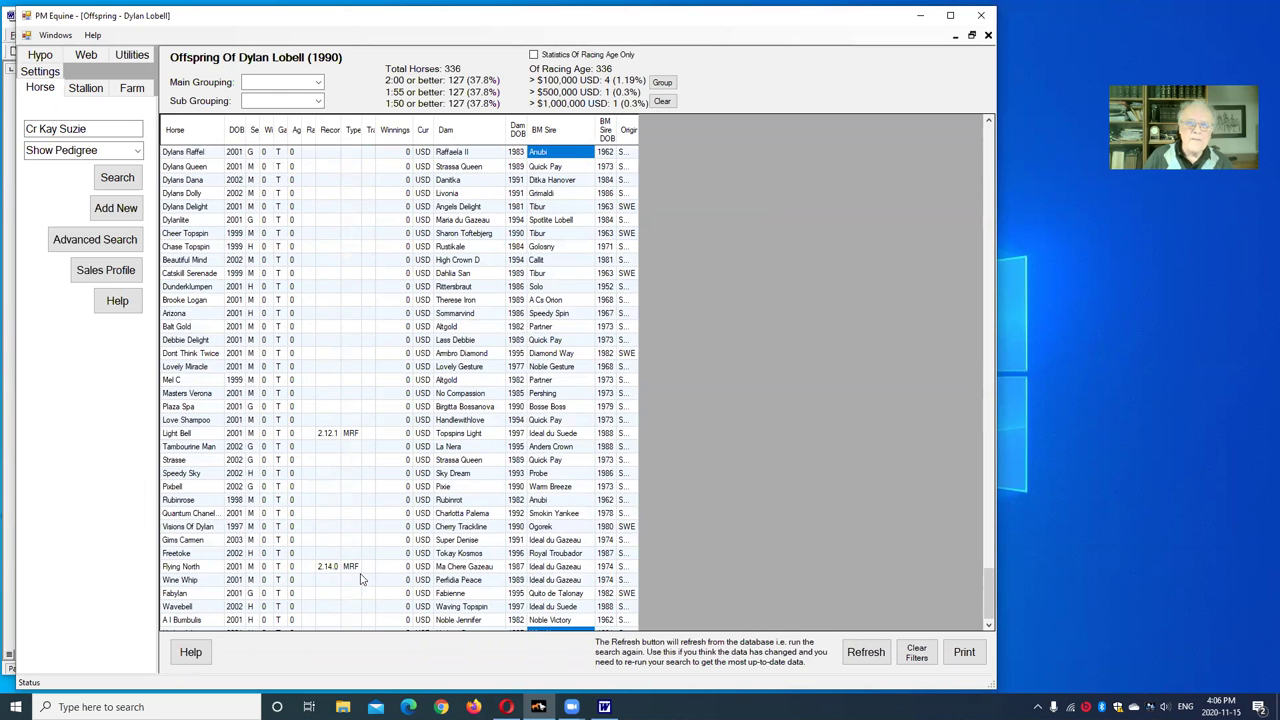
key(Page_Up)
key(Page_Up)
key(Page_Up)
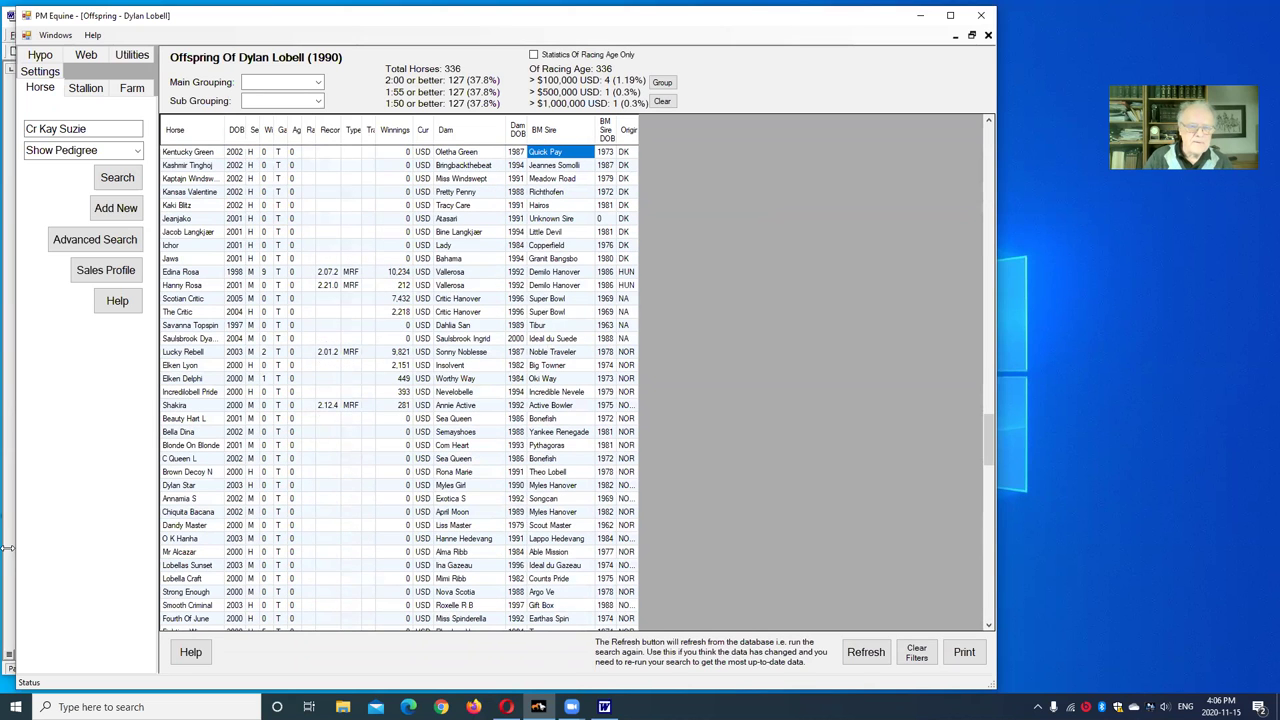
Show the pedigree of the 2004 mare Saulsbrook Dyann from Dylan Lobell's offspring list
click(198, 339)
right_click(198, 339)
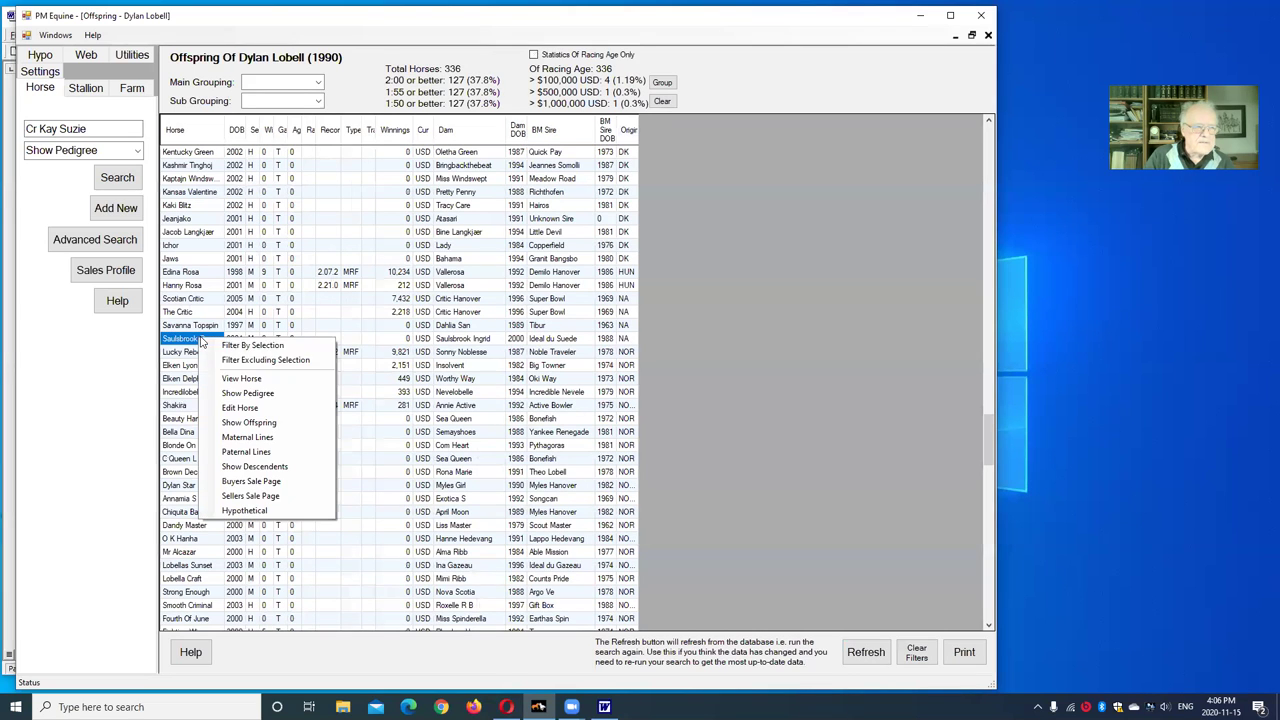
click(257, 394)
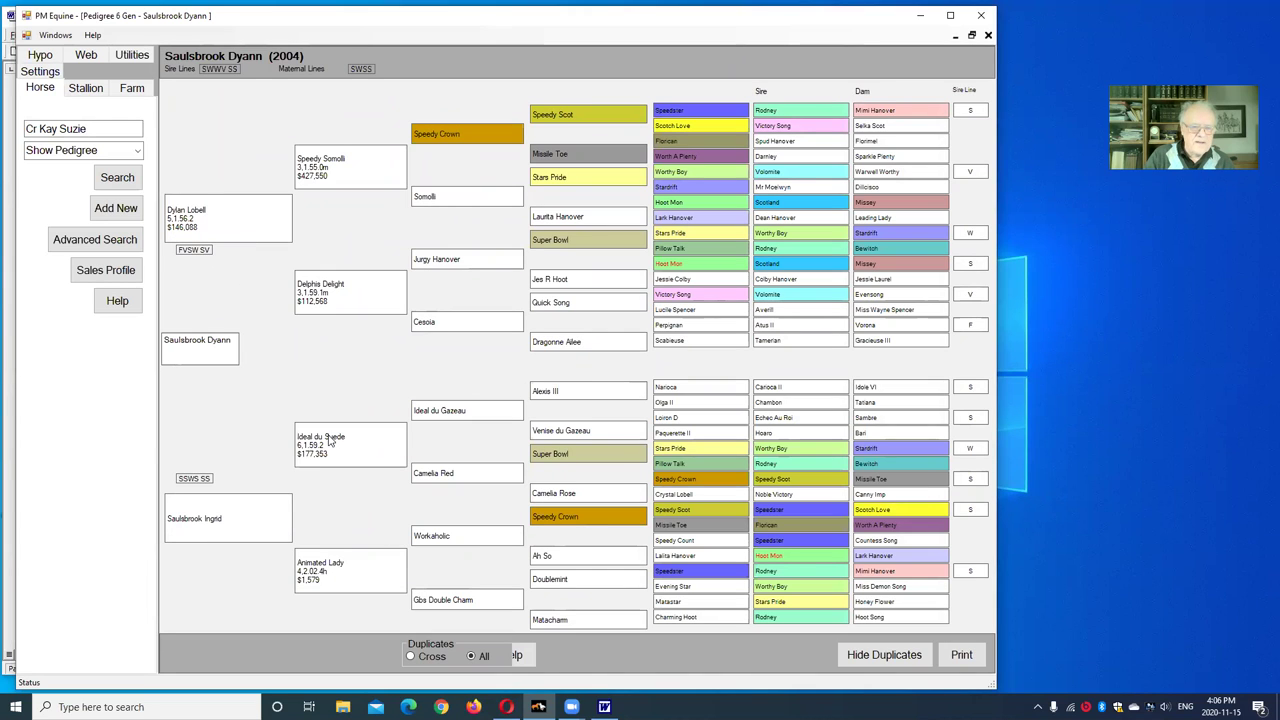
mouse_move(330, 442)
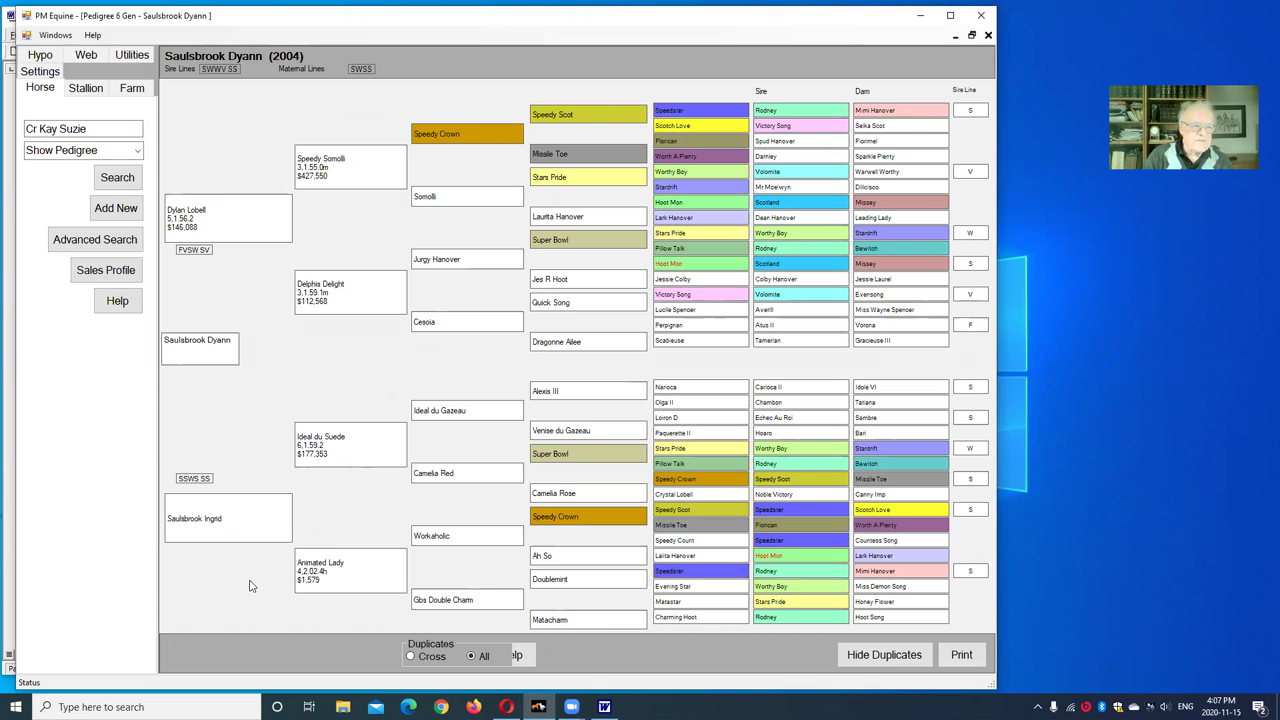
List the offspring of Saulsbrook Dyann's dam Saulsbrook Ingrid, and close that list to return to the pedigree
right_click(208, 522)
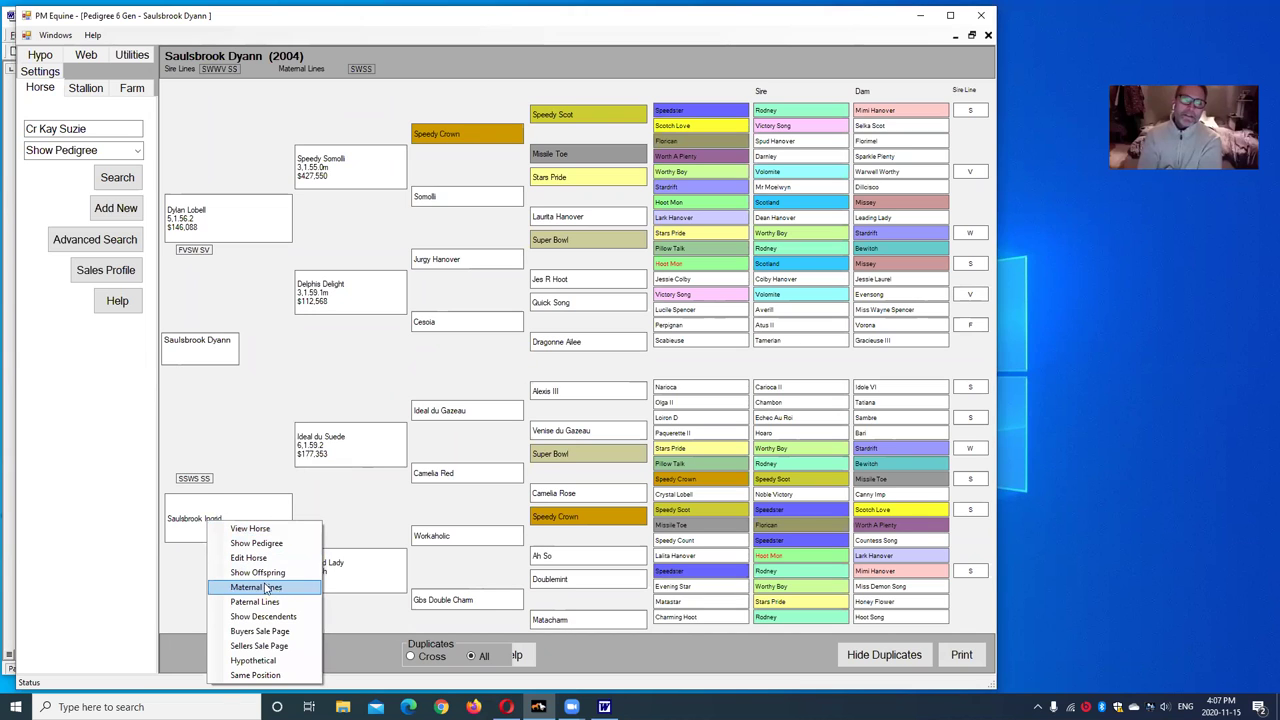
click(264, 572)
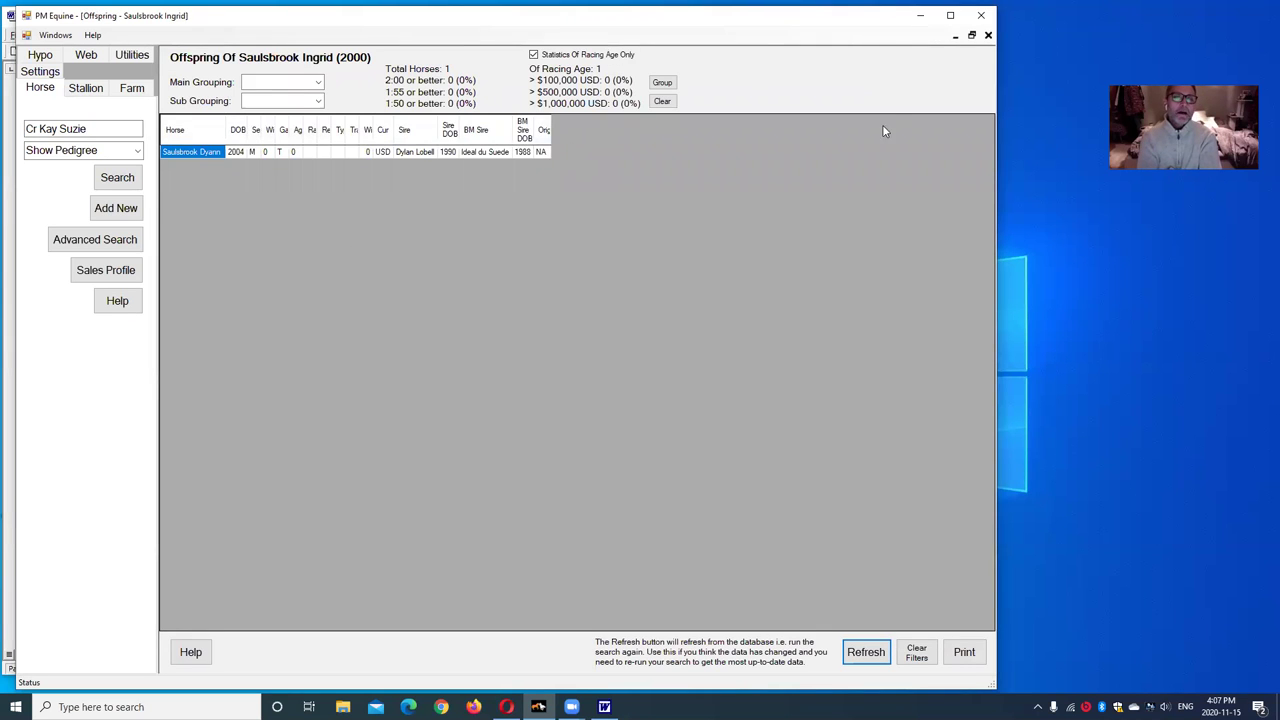
click(988, 35)
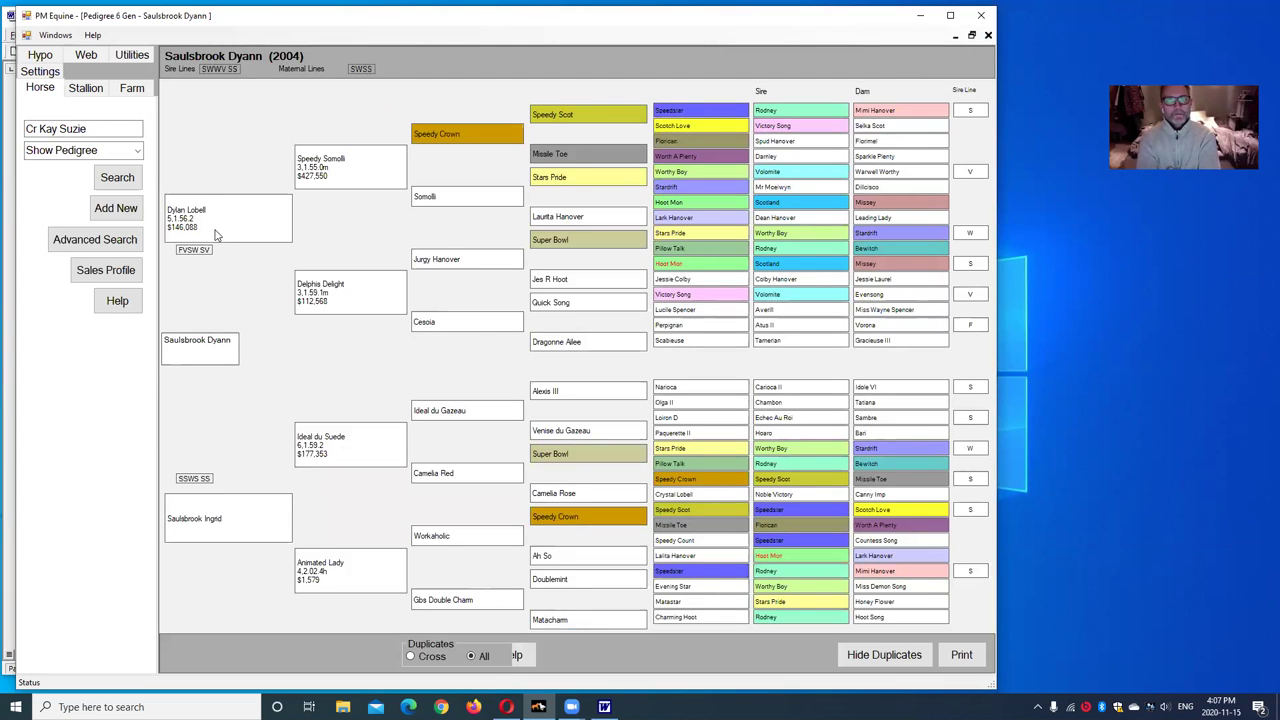
List Dylan Lobell's offspring again from Saulsbrook Dyann's pedigree and look through the horses ordered by winnings
right_click(195, 211)
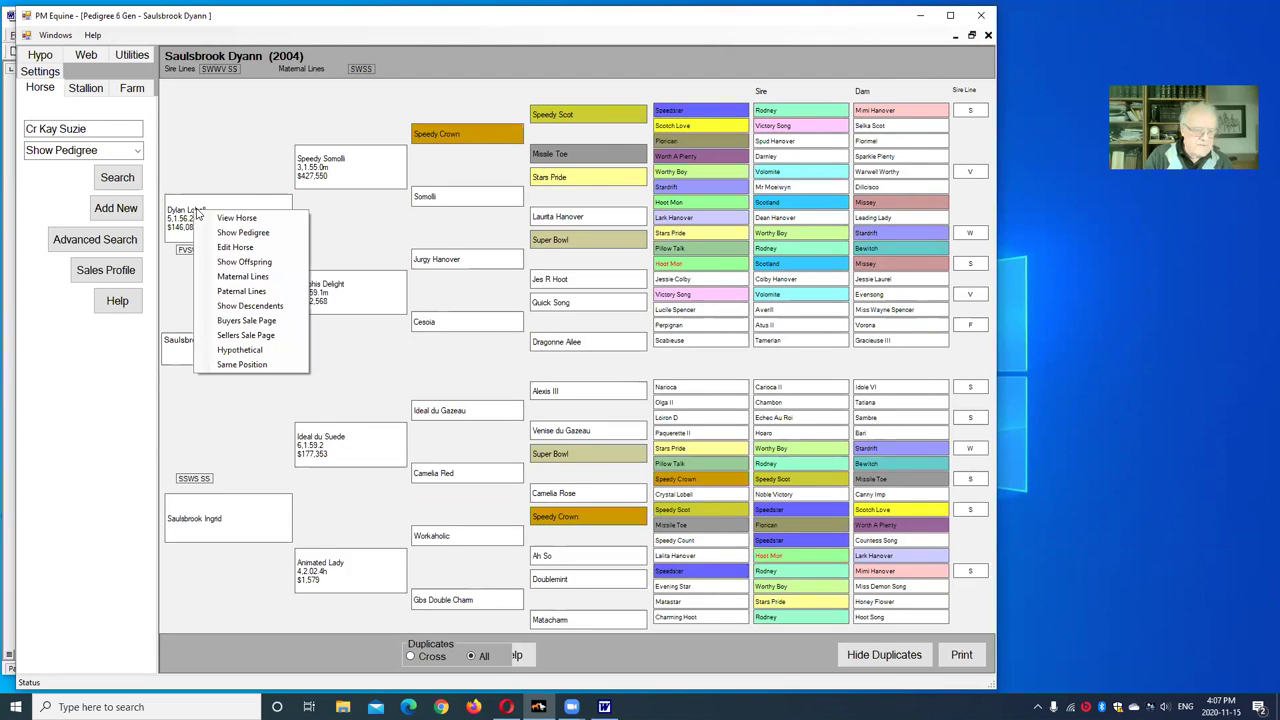
click(253, 262)
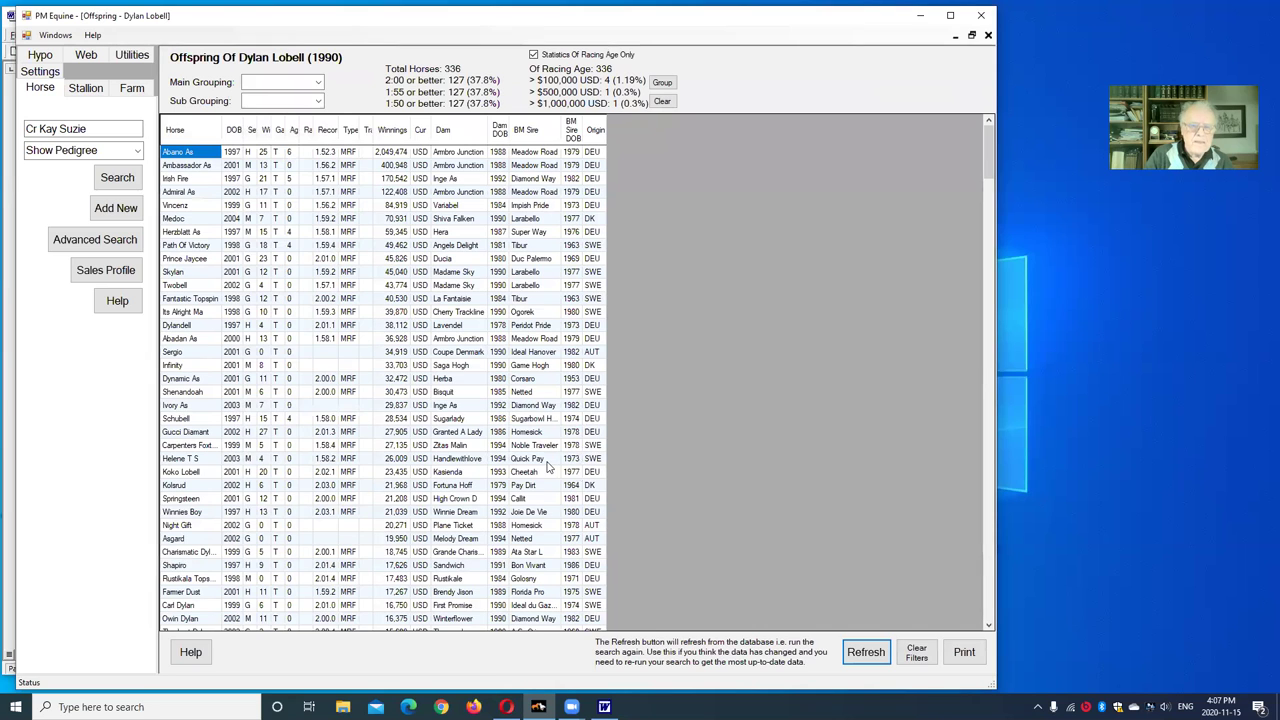
click(547, 460)
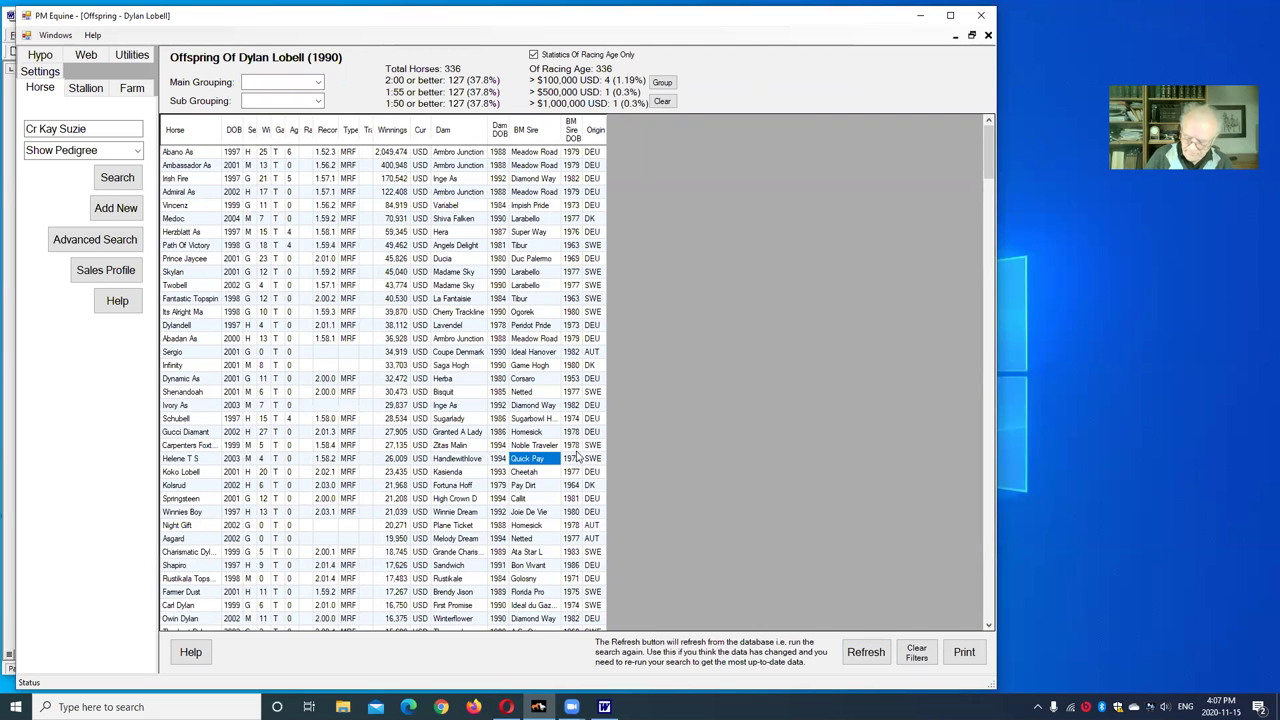
key(Down)
key(Down)
key(Down)
key(Down)
key(Down)
key(Down)
key(Down)
key(Down)
key(Down)
key(Down)
key(Down)
key(Down)
key(Down)
key(Down)
key(Down)
key(Down)
key(Down)
key(Down)
key(Down)
key(Down)
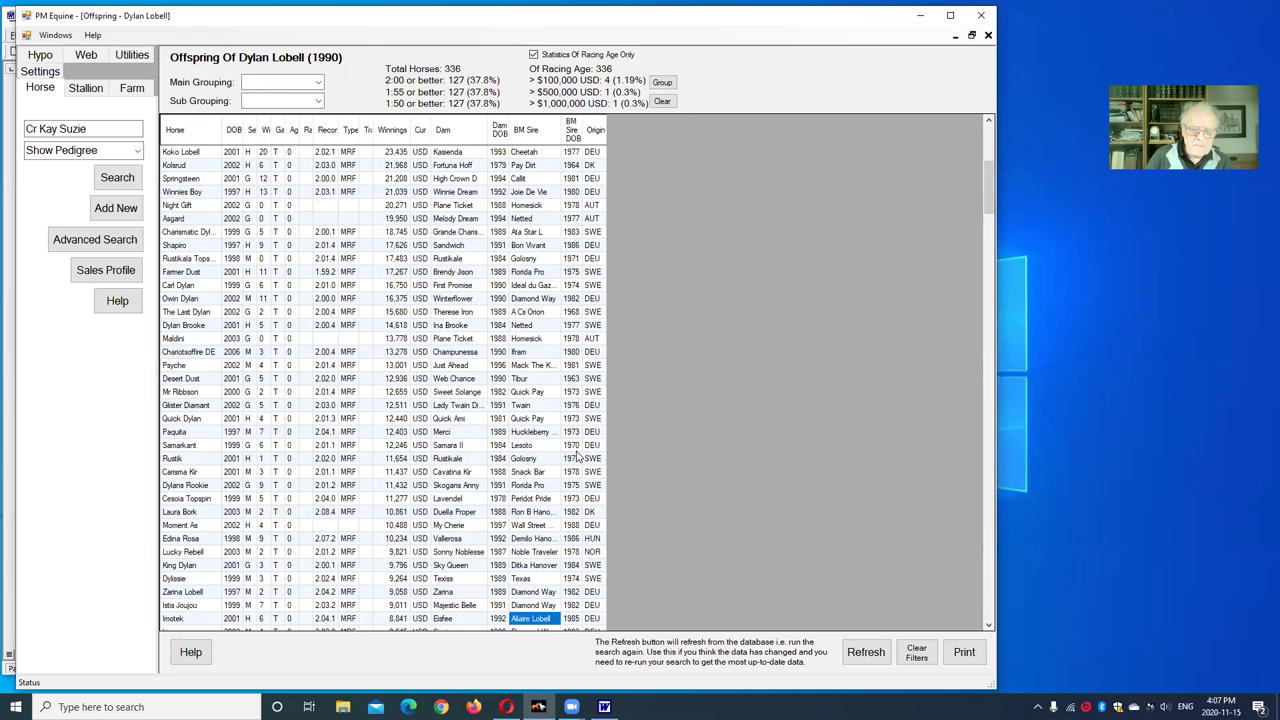
key(Down)
key(Down)
key(Down)
key(Down)
key(Down)
key(Down)
key(Down)
key(Down)
key(Down)
key(Down)
key(Down)
key(Down)
key(Down)
key(Down)
key(Down)
key(Down)
key(Down)
key(Down)
key(Down)
key(Down)
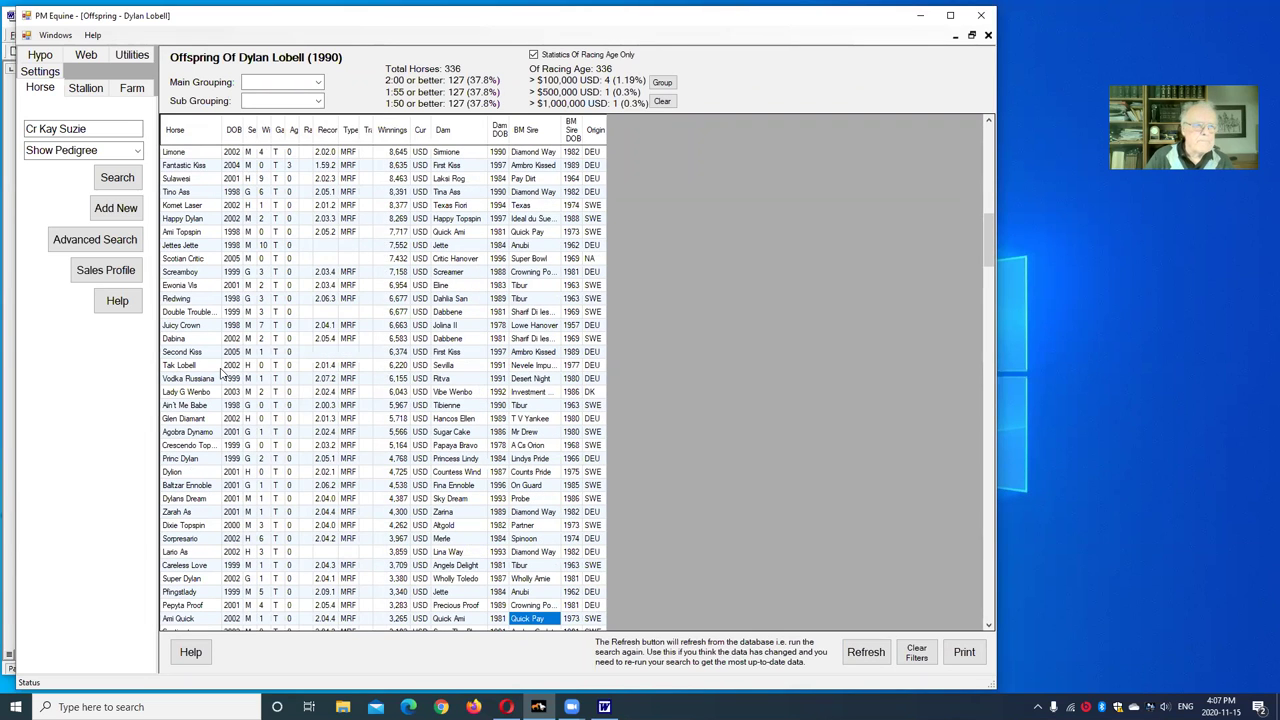
List the offspring of Scotian Critic's dam Critic Hanover
click(450, 262)
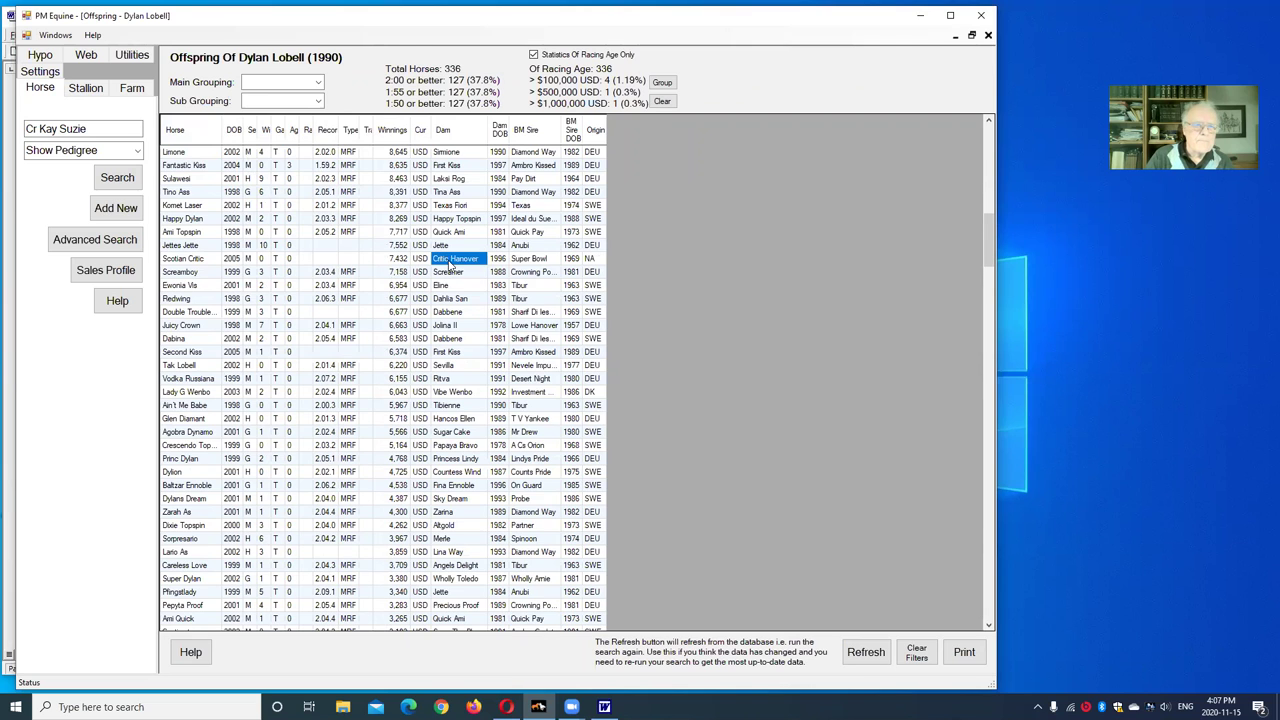
right_click(450, 264)
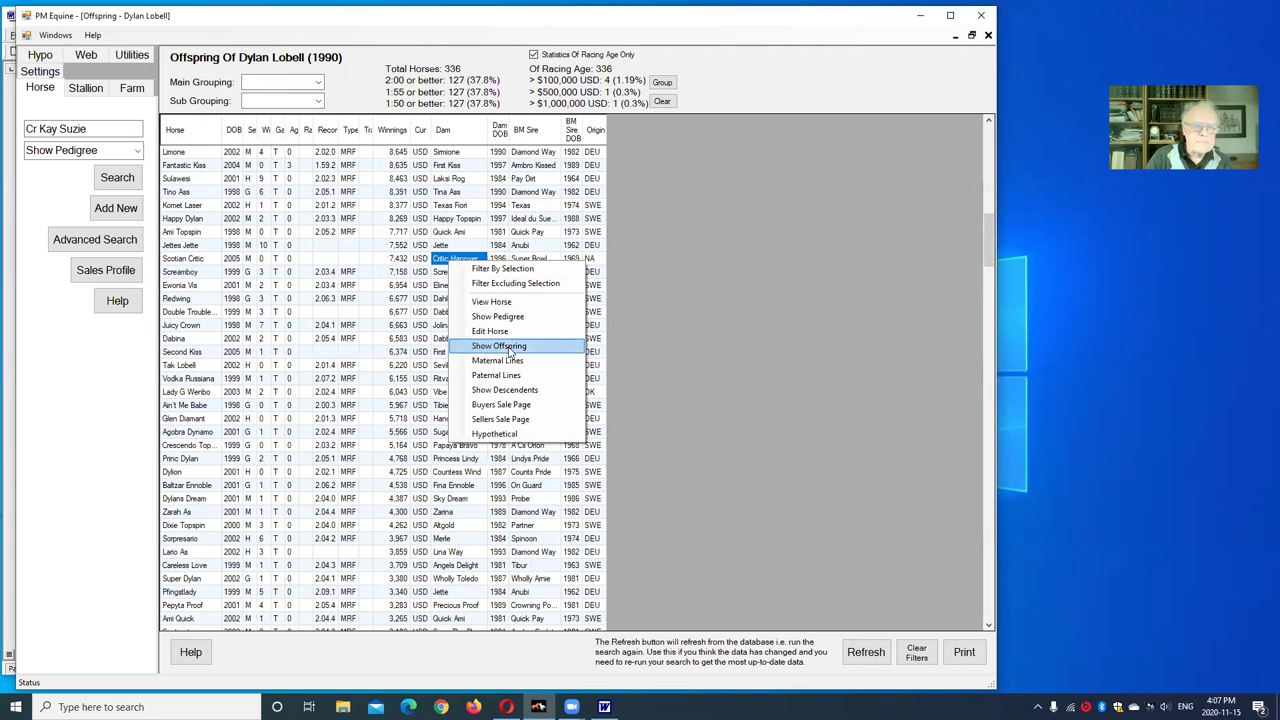
click(497, 346)
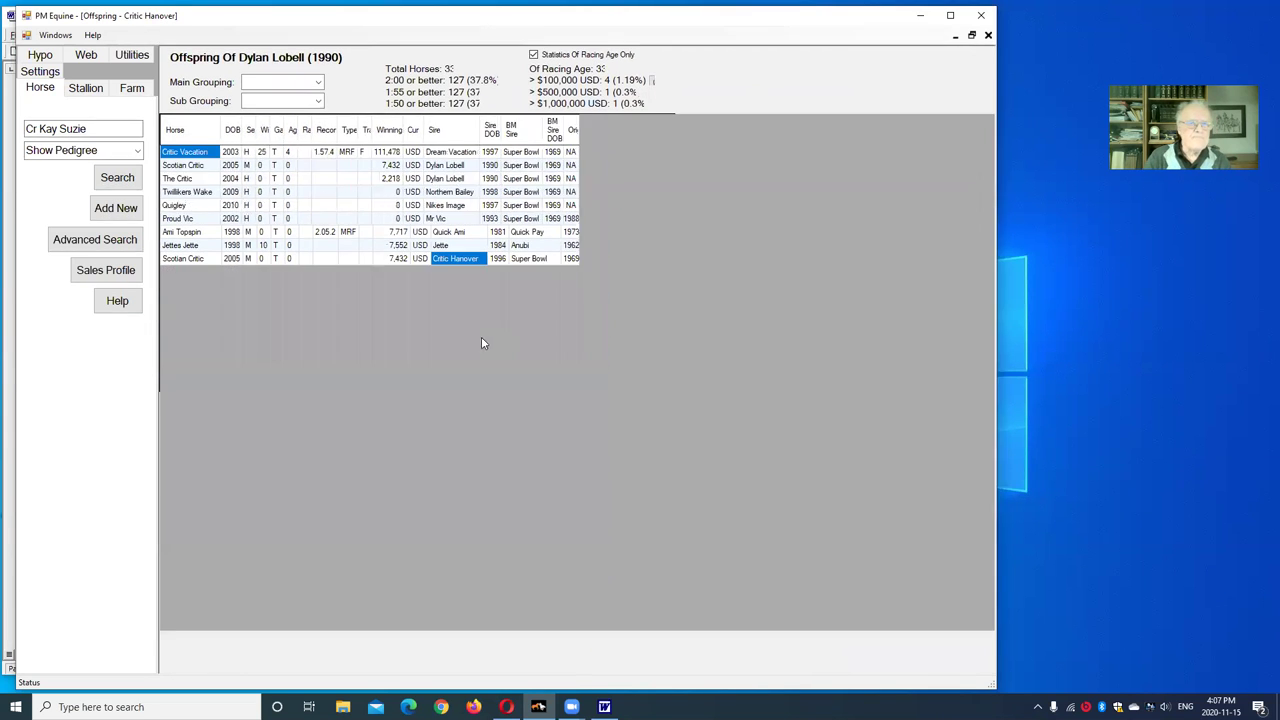
Check Critic Hanover's foals Scotian Critic and The Critic by Dylan Lobell, and close both offspring lists
click(197, 166)
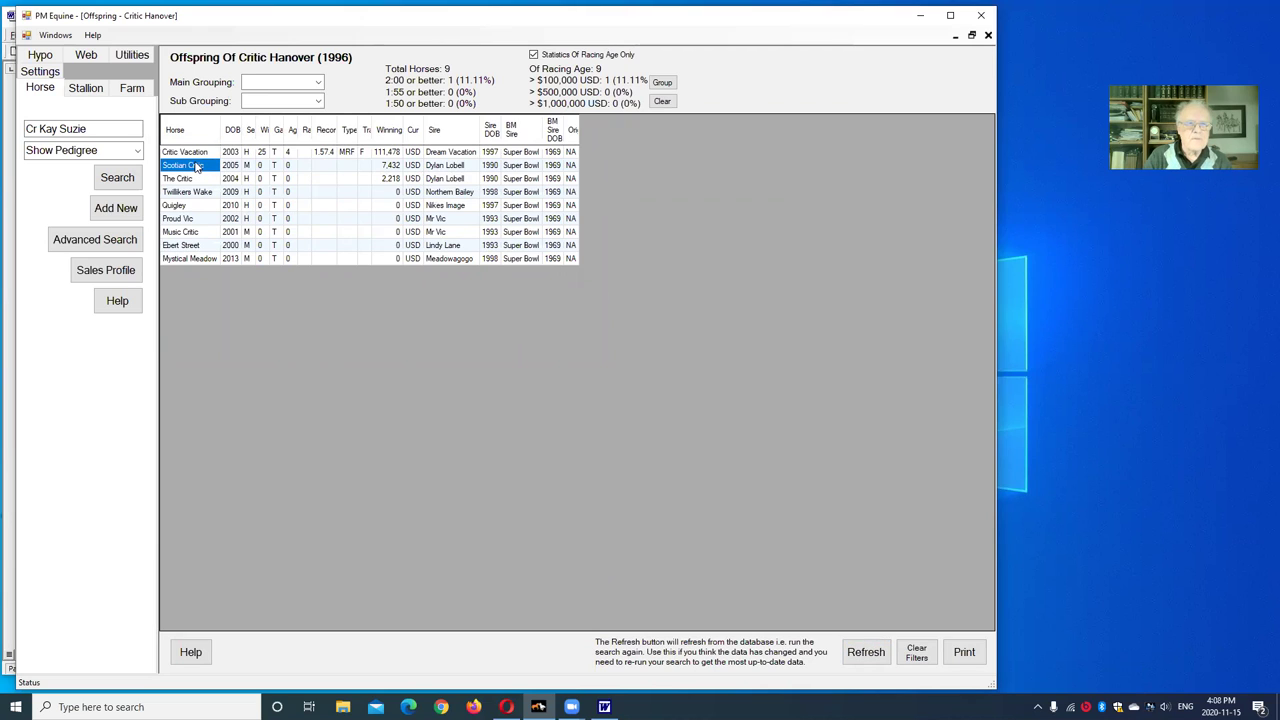
click(199, 180)
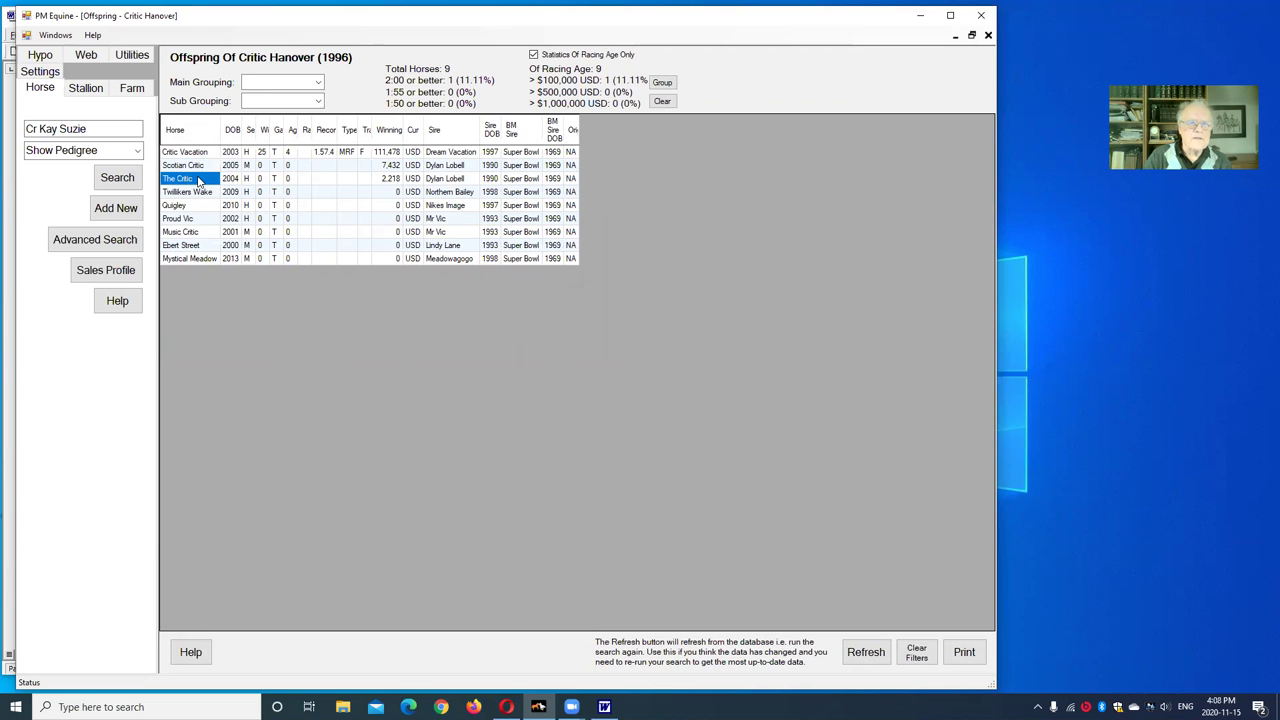
right_click(199, 180)
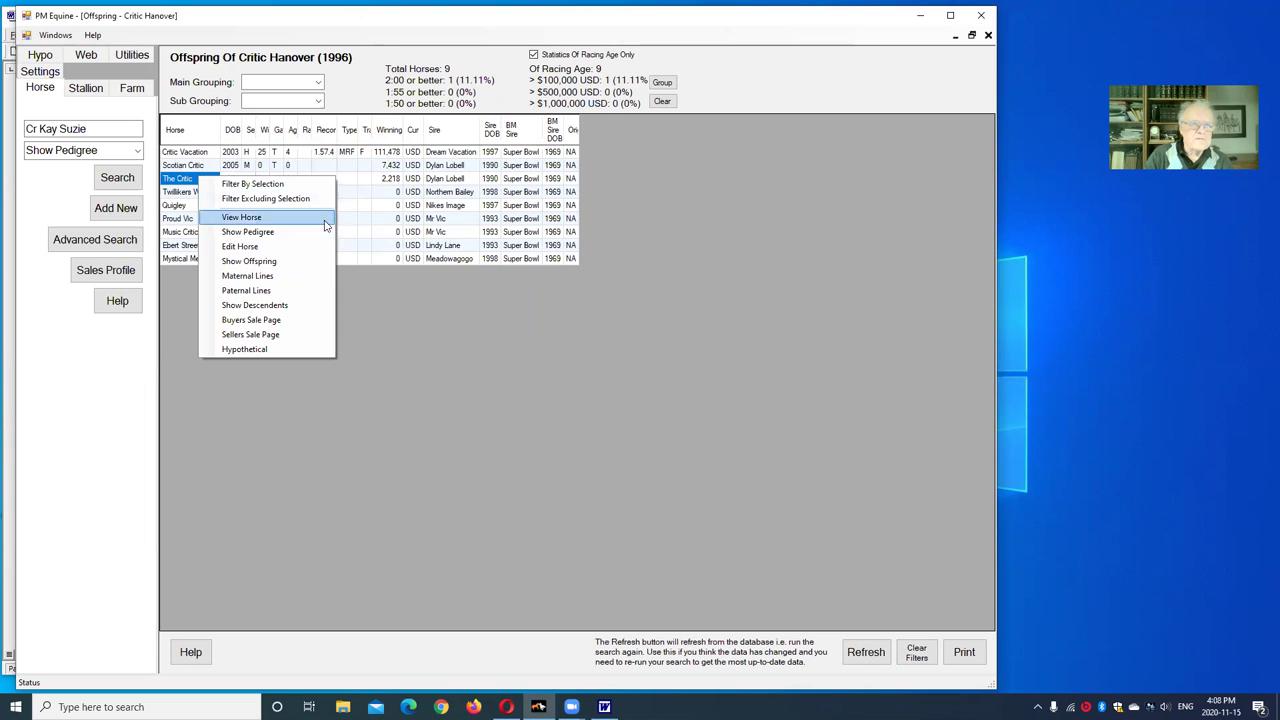
click(365, 318)
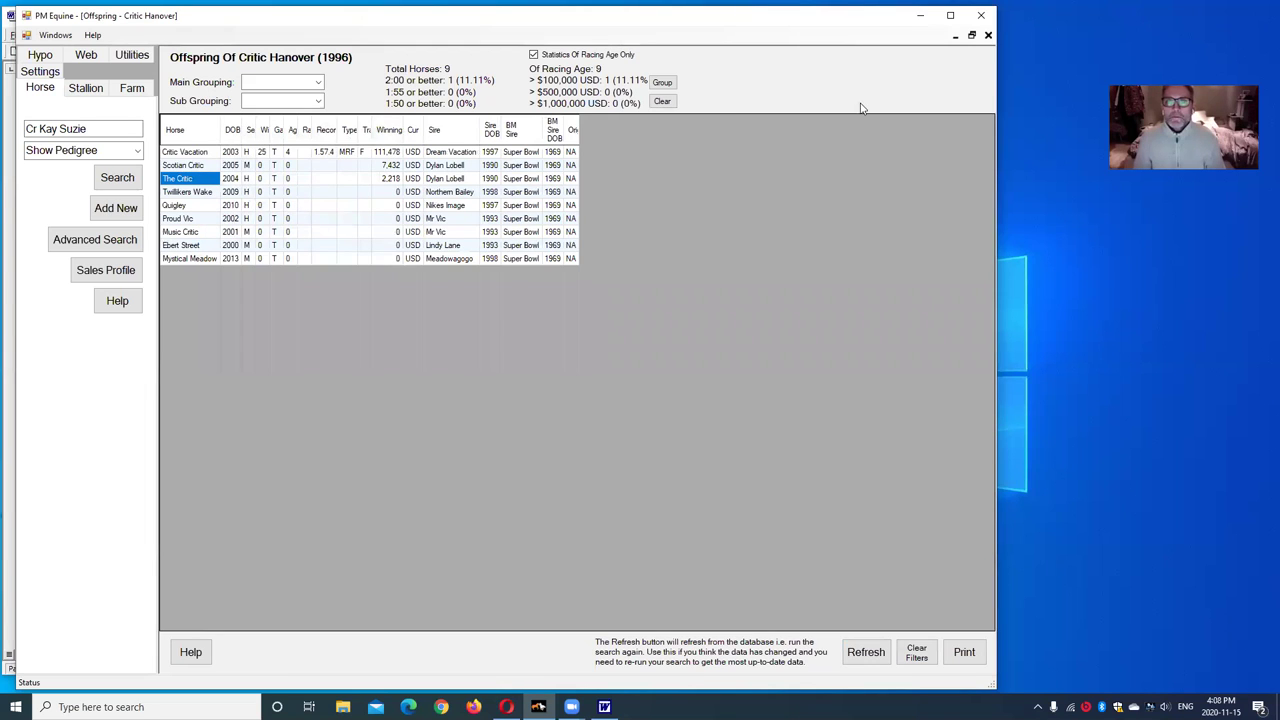
click(988, 36)
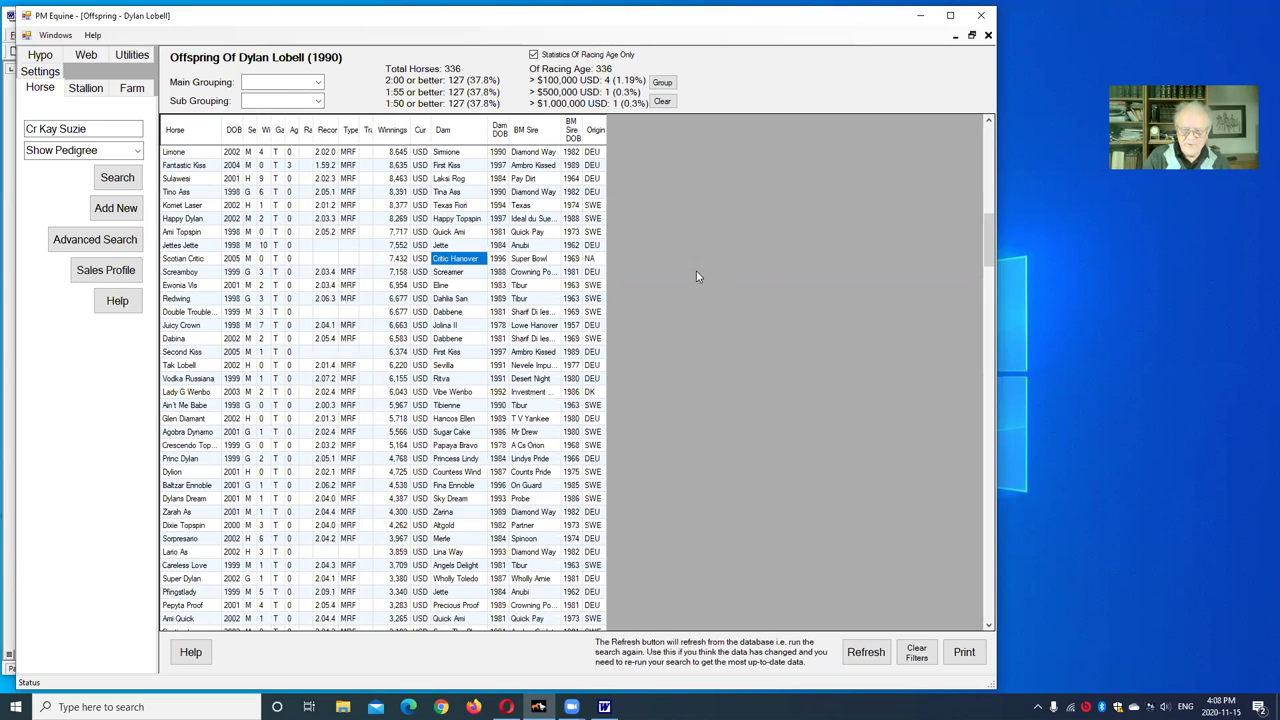
click(987, 37)
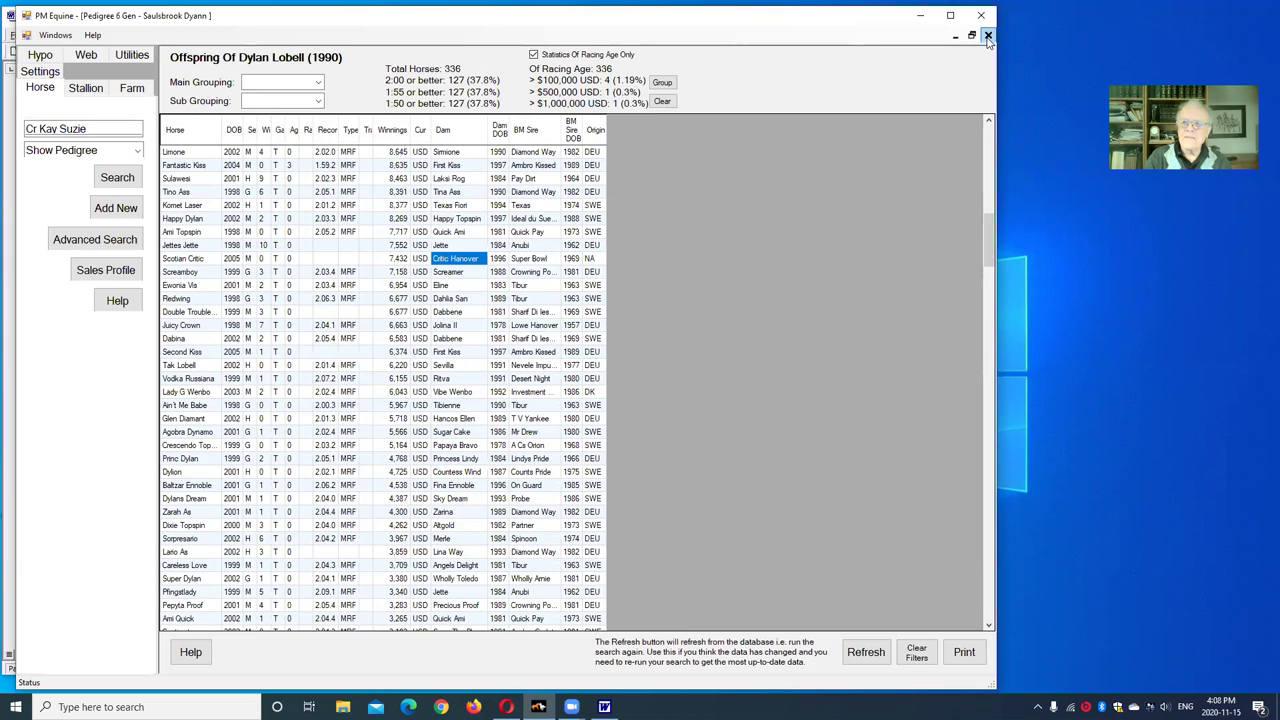